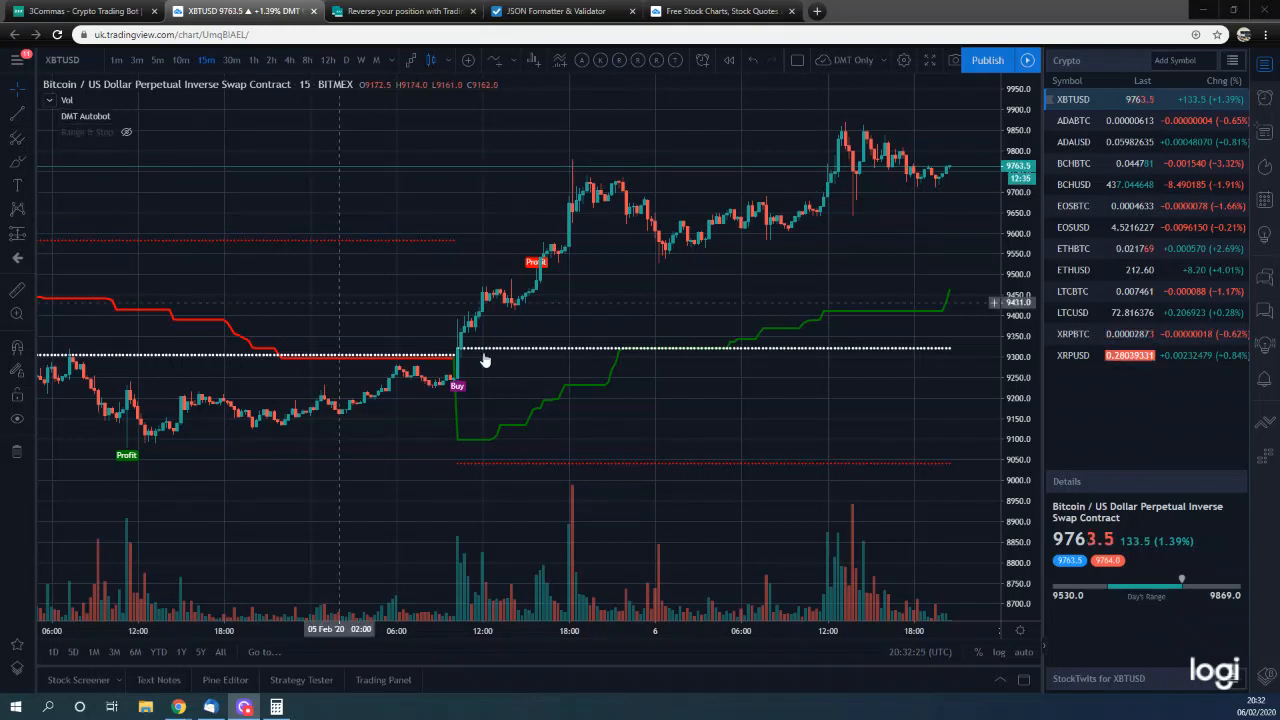
# Step: Pan the XBTUSD chart back and forth to review the recent DMT Autobot Buy and Sell signals
pyautogui.moveTo(660, 474); pyautogui.dragTo(592, 468)
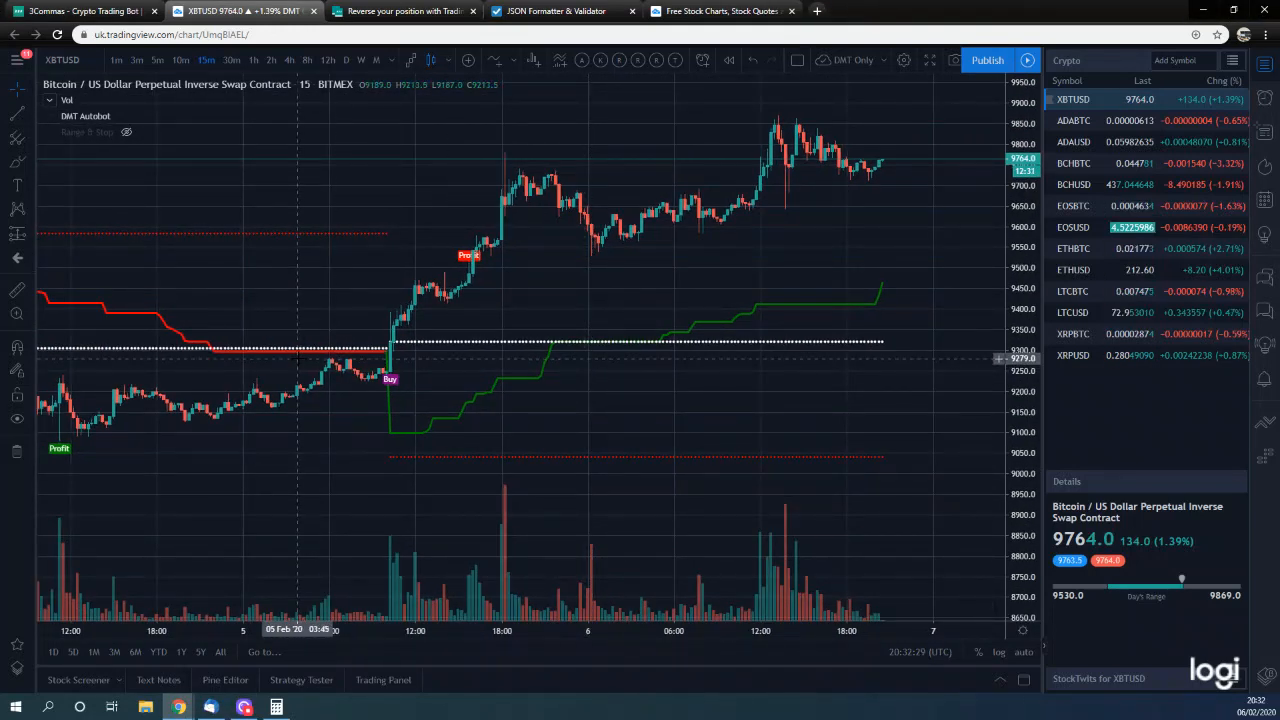
pyautogui.moveTo(220, 364); pyautogui.dragTo(400, 366)
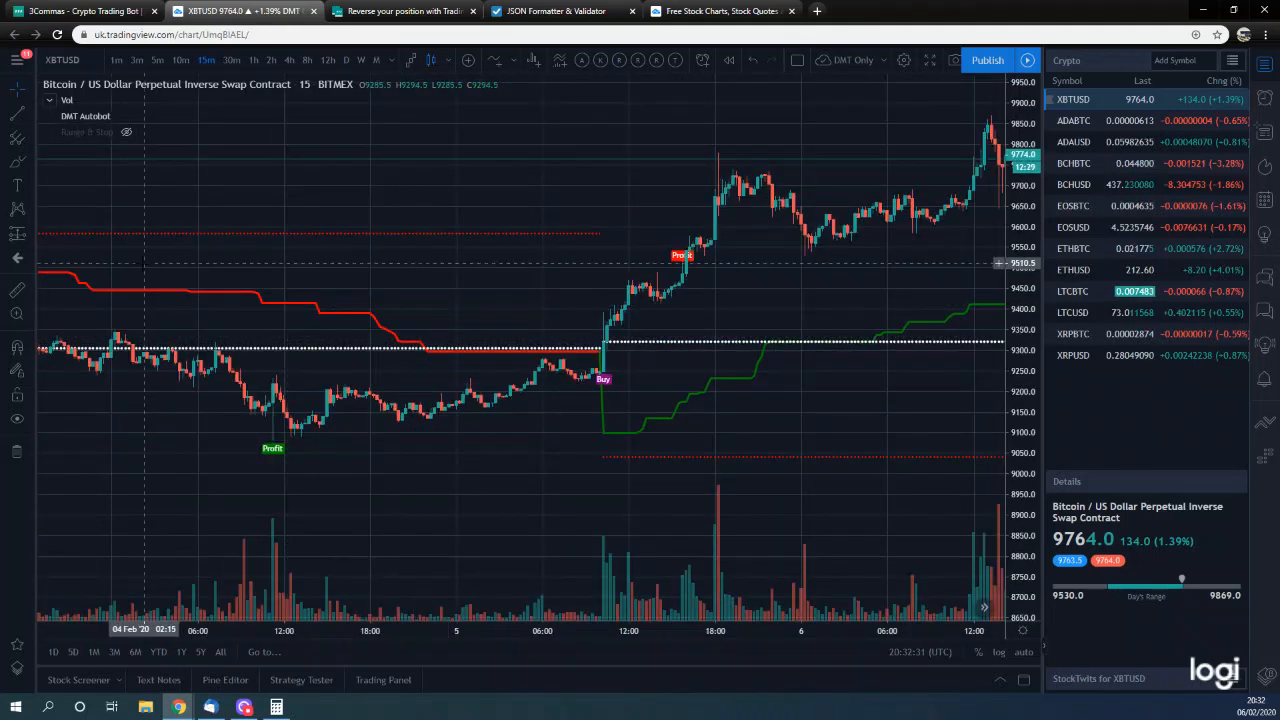
pyautogui.click(803, 343)
pyautogui.moveTo(657, 406); pyautogui.dragTo(514, 362)
pyautogui.moveTo(334, 460)
pyautogui.mouseDown()
pyautogui.moveTo(588, 451)
pyautogui.moveTo(480, 462)
pyautogui.mouseUp()
pyautogui.moveTo(571, 480); pyautogui.dragTo(358, 485)
pyautogui.moveTo(671, 432); pyautogui.dragTo(634, 459)
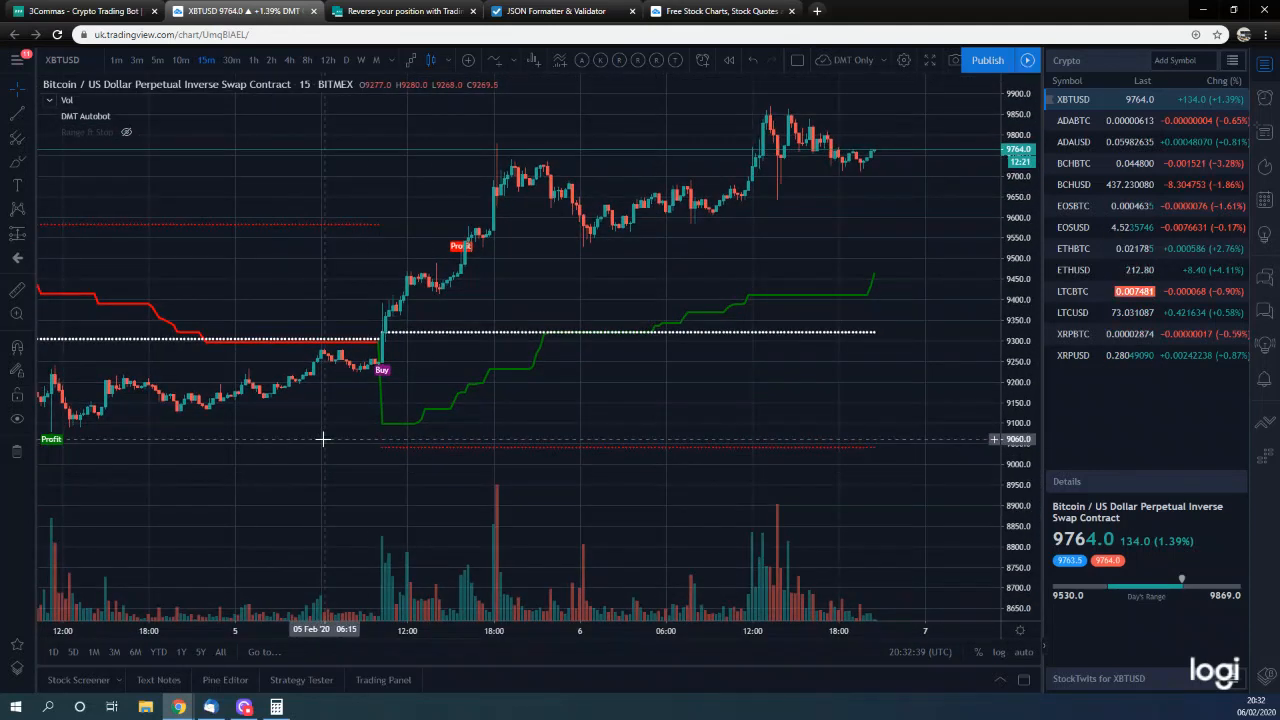
pyautogui.moveTo(453, 463); pyautogui.dragTo(520, 465)
pyautogui.moveTo(447, 290); pyautogui.dragTo(488, 302)
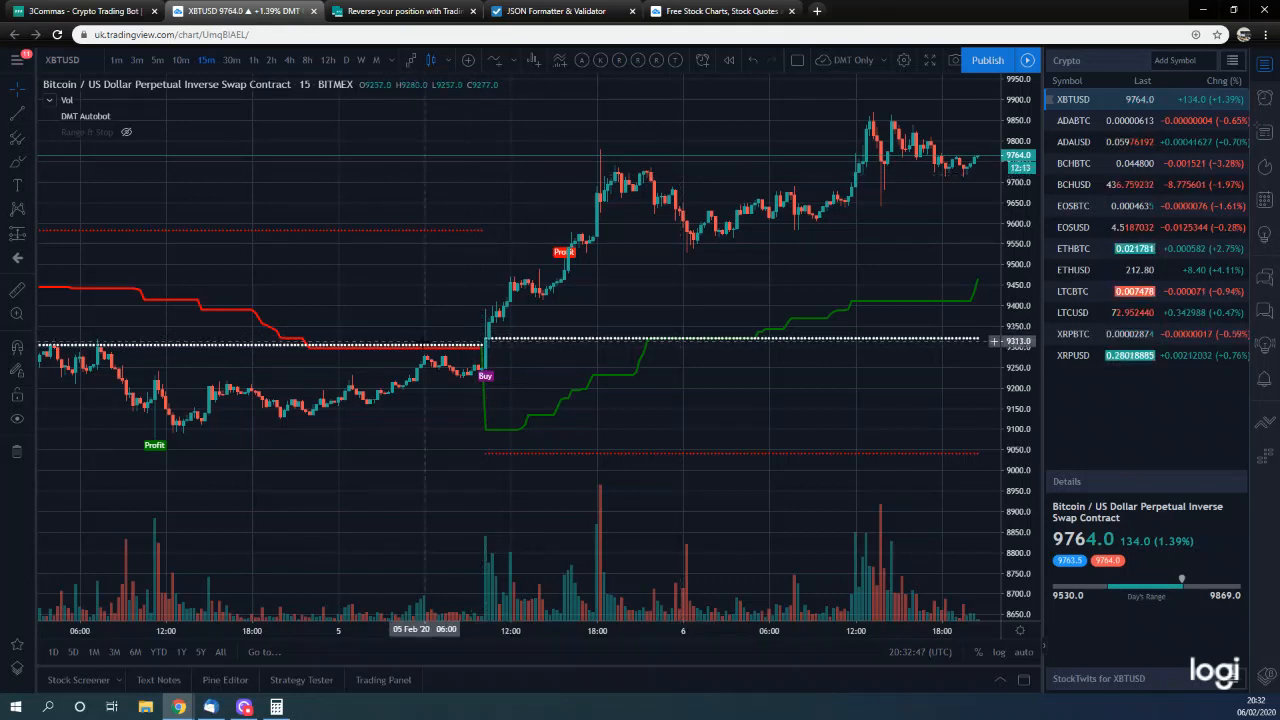
pyautogui.hscroll(-5, 472, 336)
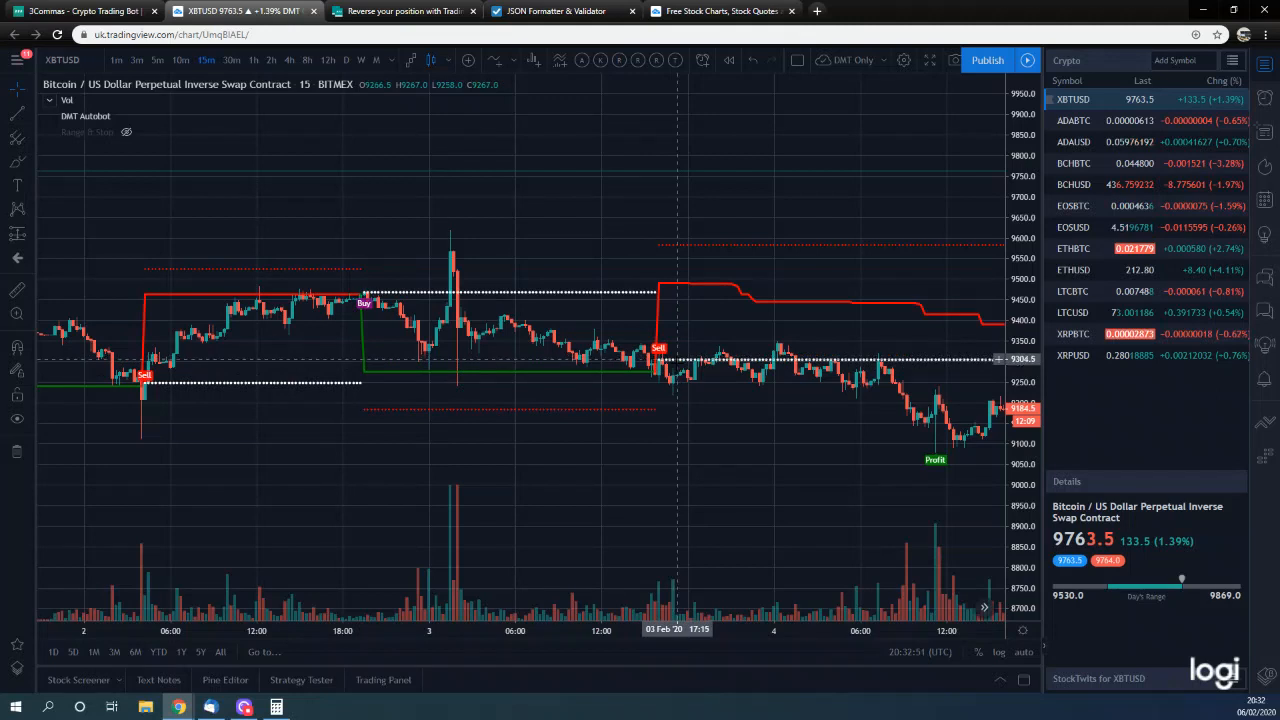
pyautogui.hscroll(5, 553, 375)
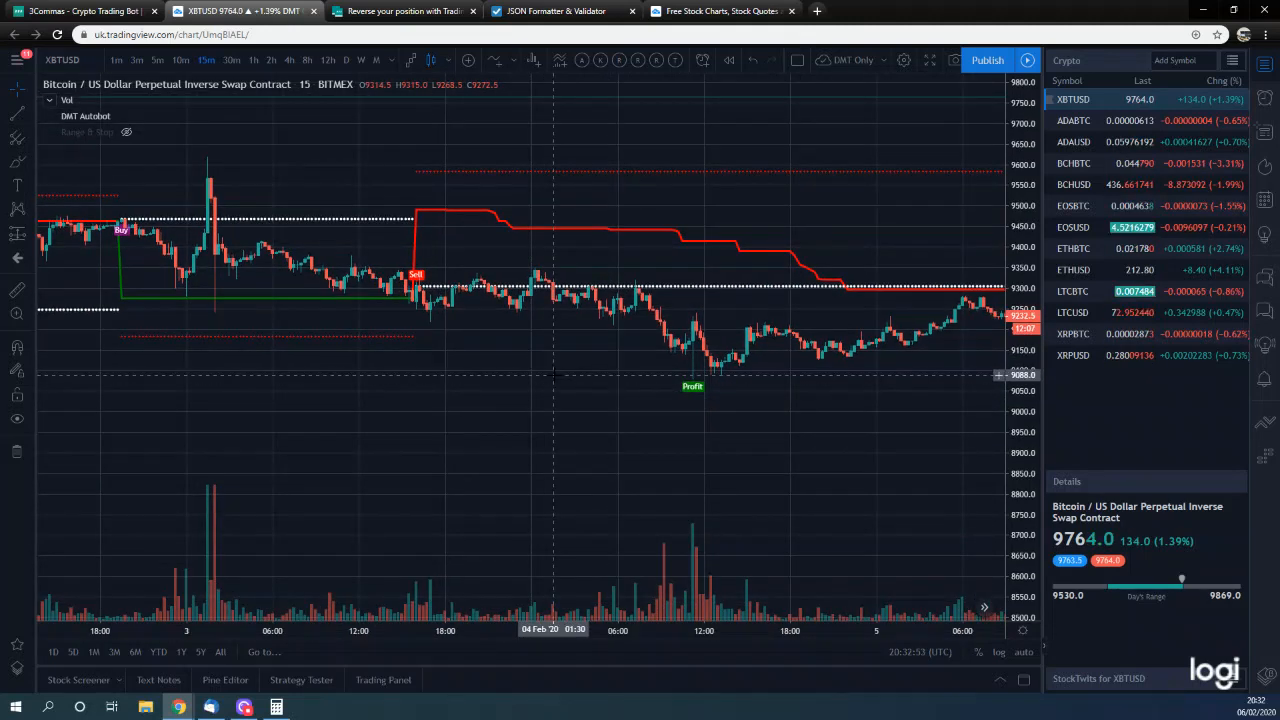
pyautogui.hscroll(8, 553, 375)
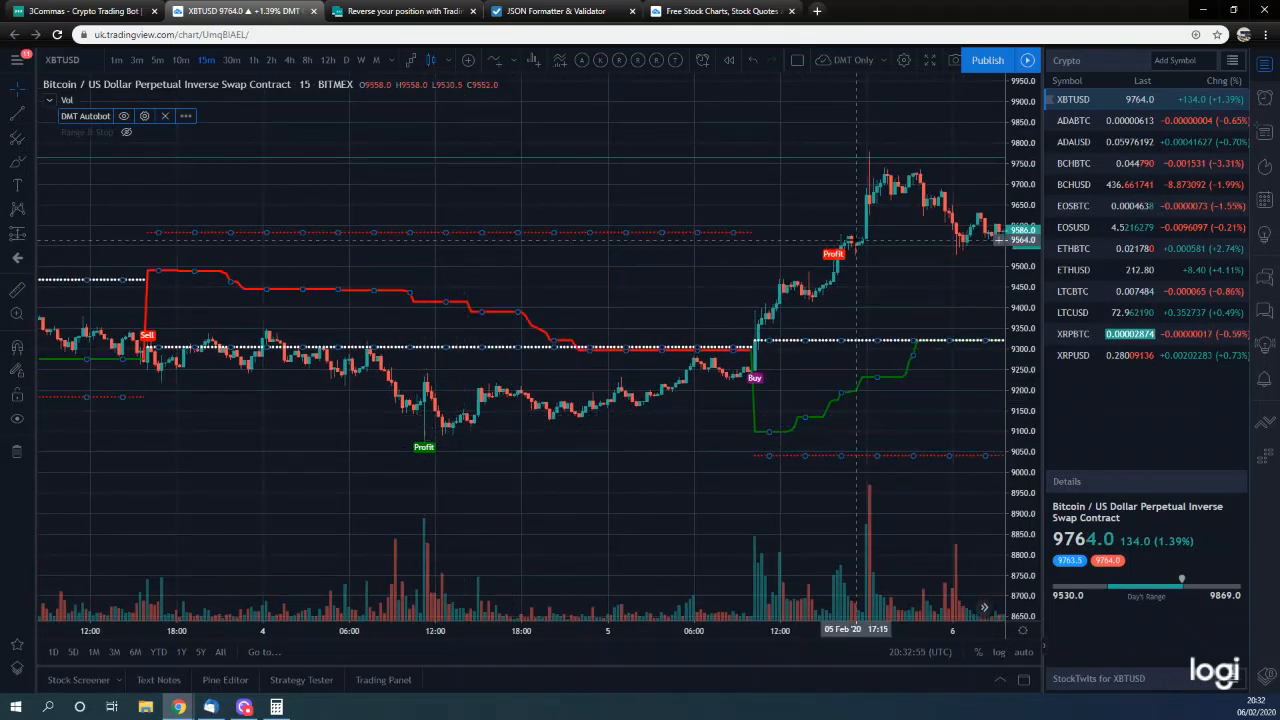
pyautogui.hscroll(-3, 374, 229)
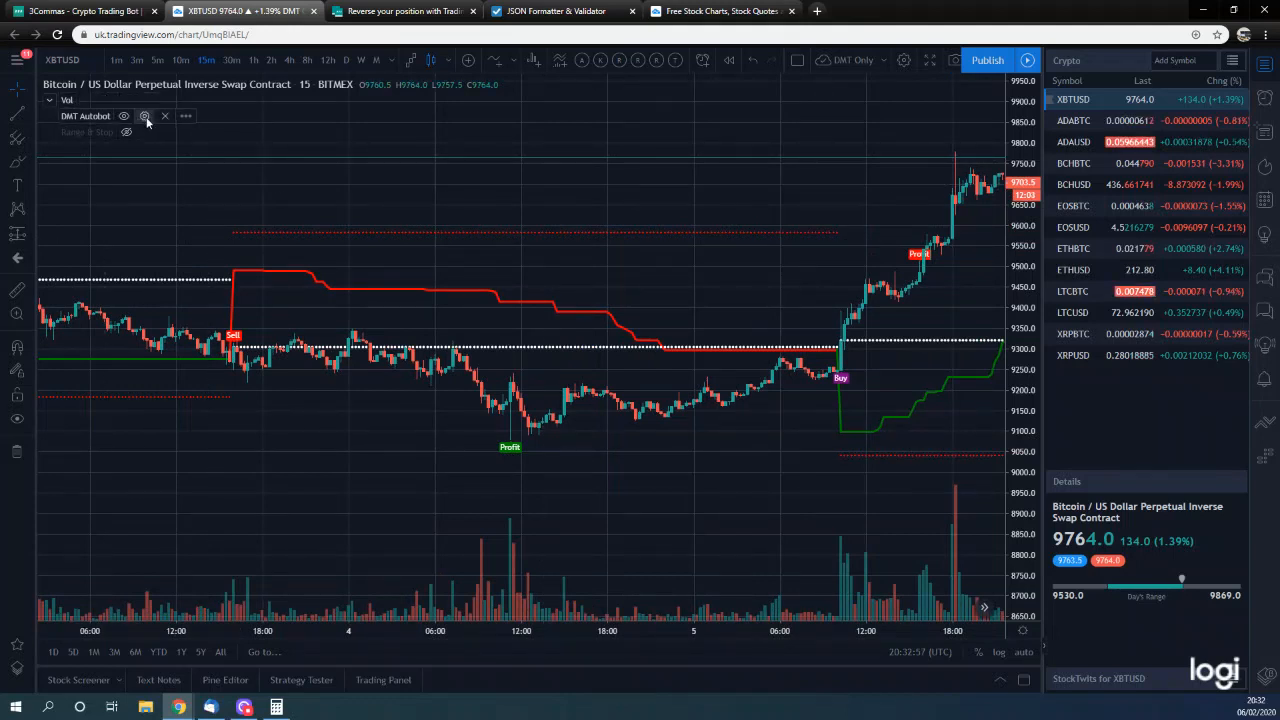
# Step: Check the DMT Autobot indicator settings without changing them, then recentre the chart on the Buy signal
pyautogui.click(145, 117)
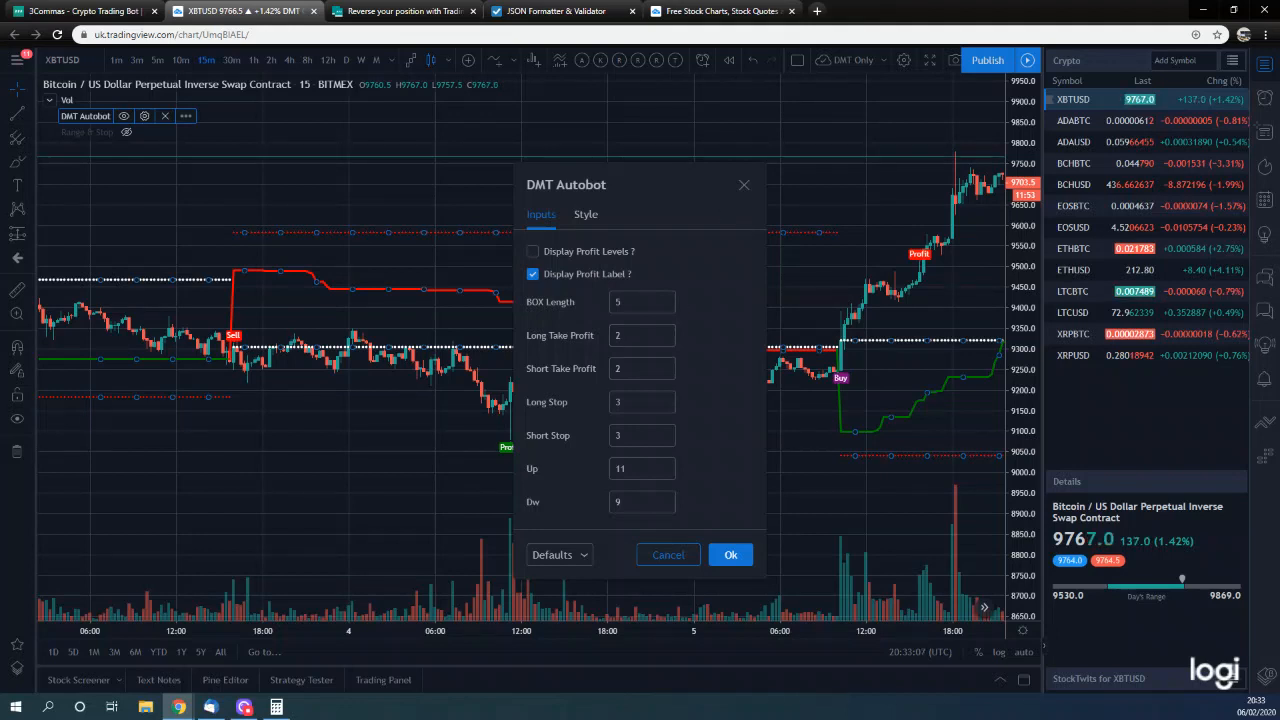
pyautogui.click(743, 184)
pyautogui.moveTo(686, 191); pyautogui.dragTo(497, 164)
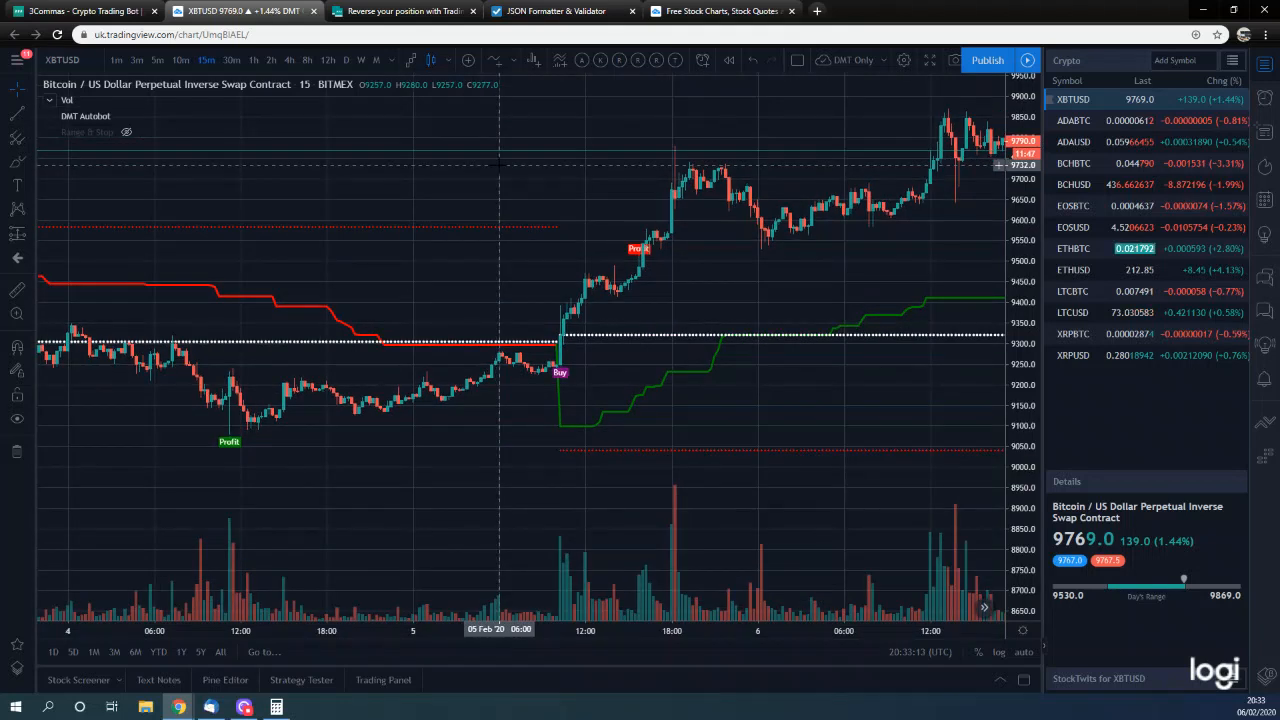
pyautogui.moveTo(491, 187)
pyautogui.mouseDown()
pyautogui.moveTo(503, 160)
pyautogui.moveTo(510, 200)
pyautogui.mouseUp()
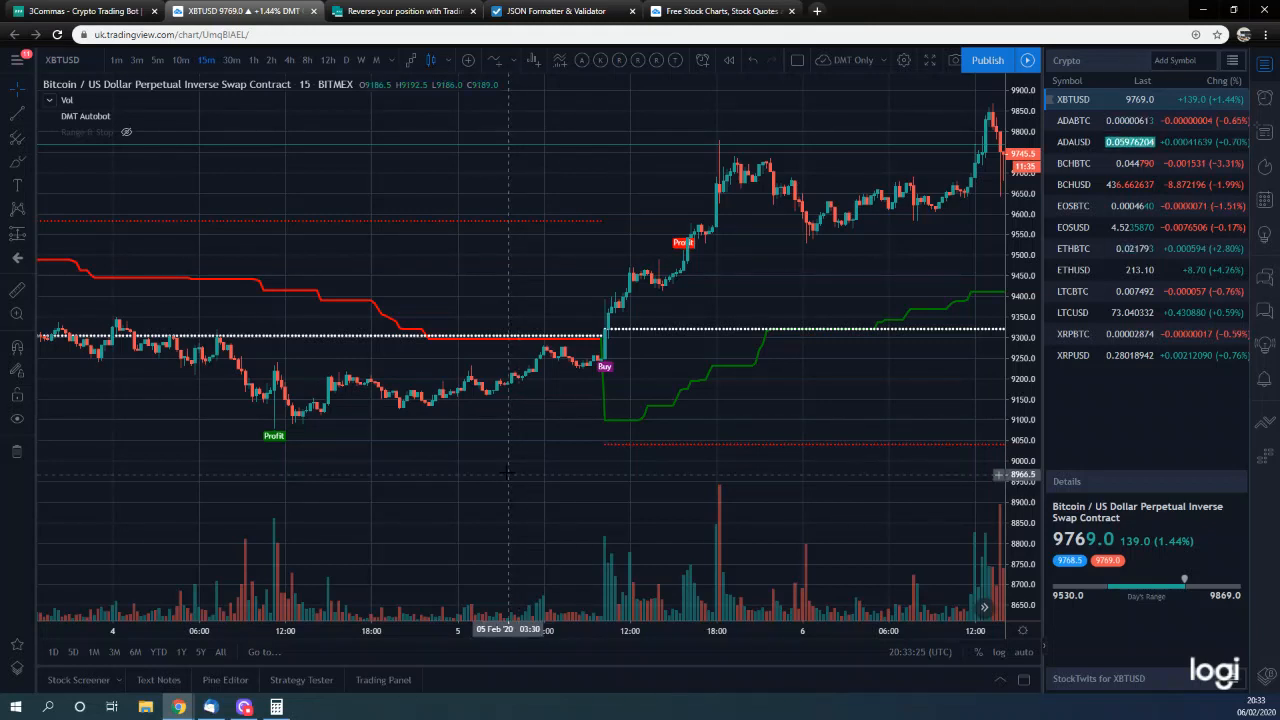
pyautogui.moveTo(506, 472); pyautogui.dragTo(455, 452)
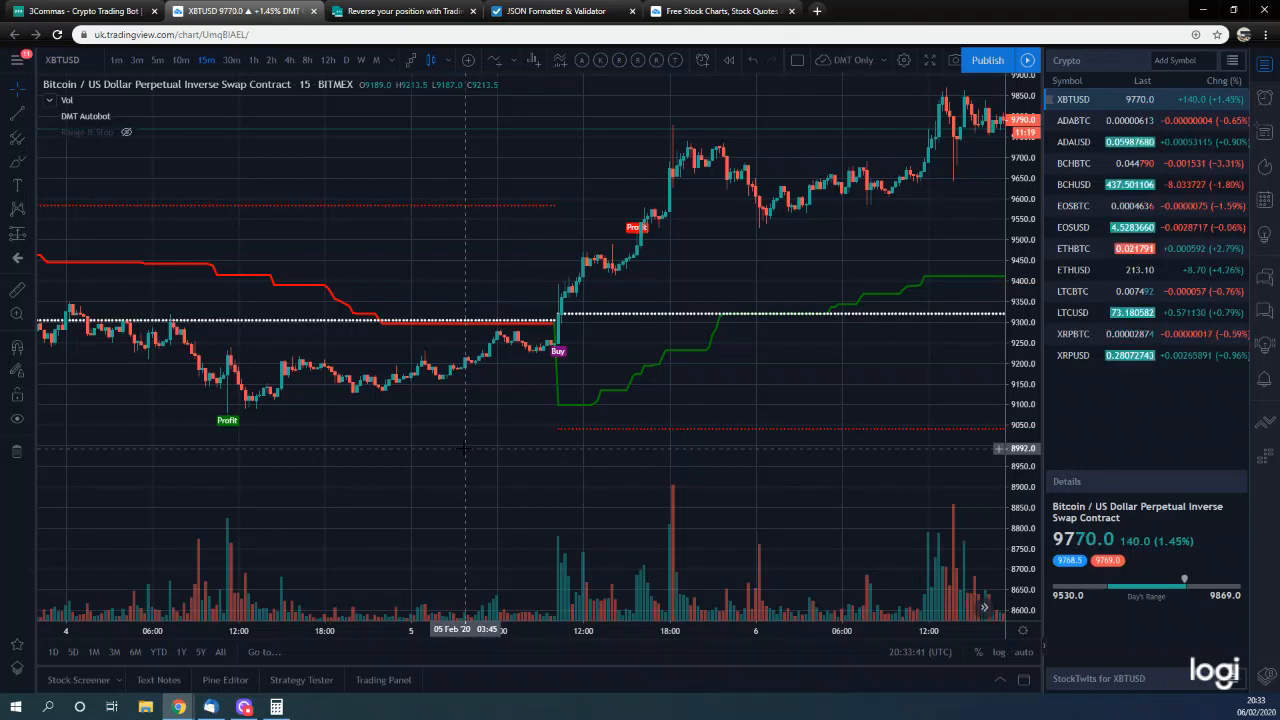
pyautogui.moveTo(483, 422); pyautogui.dragTo(390, 450)
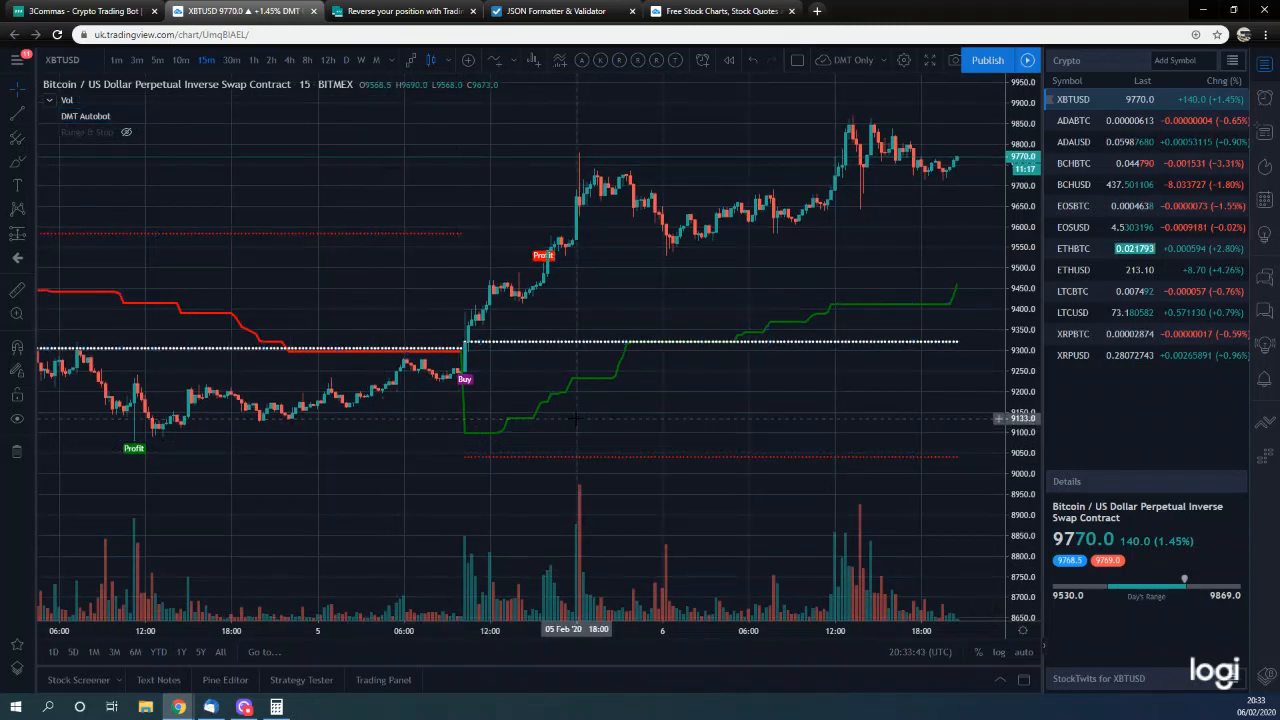
pyautogui.moveTo(632, 406); pyautogui.dragTo(731, 391)
pyautogui.moveTo(412, 481); pyautogui.dragTo(323, 499)
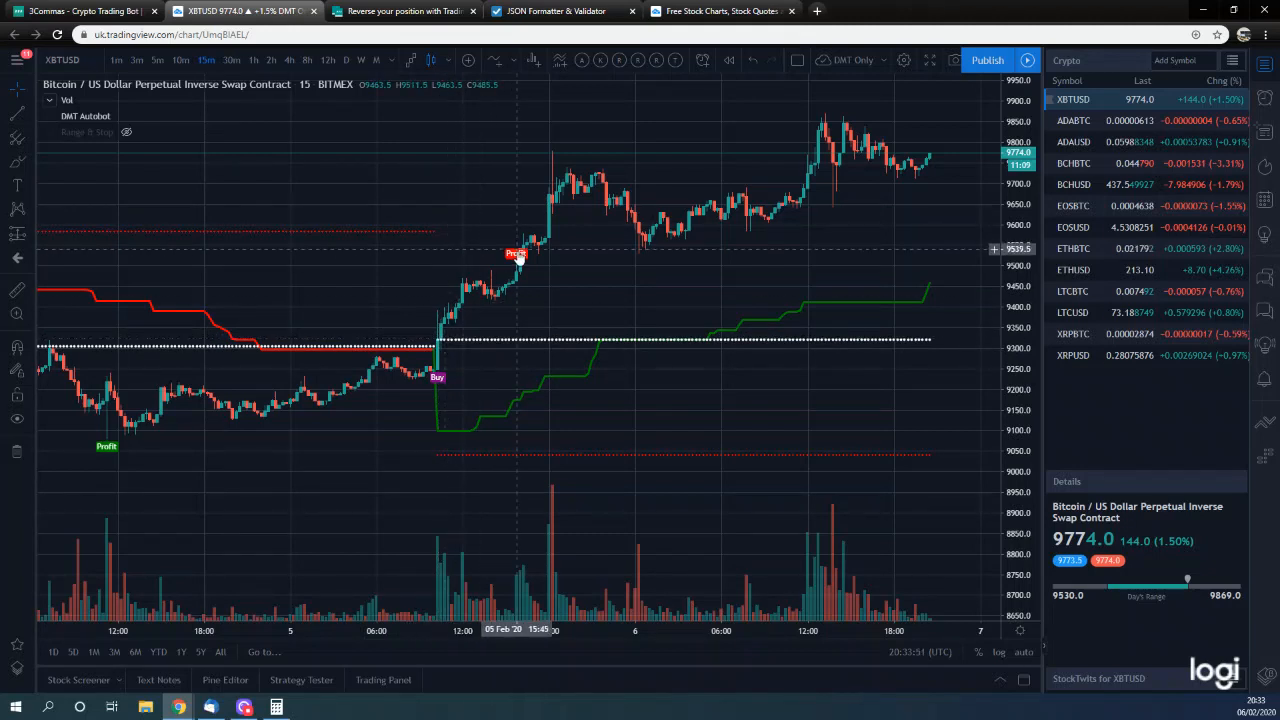
pyautogui.moveTo(323, 285); pyautogui.dragTo(688, 296)
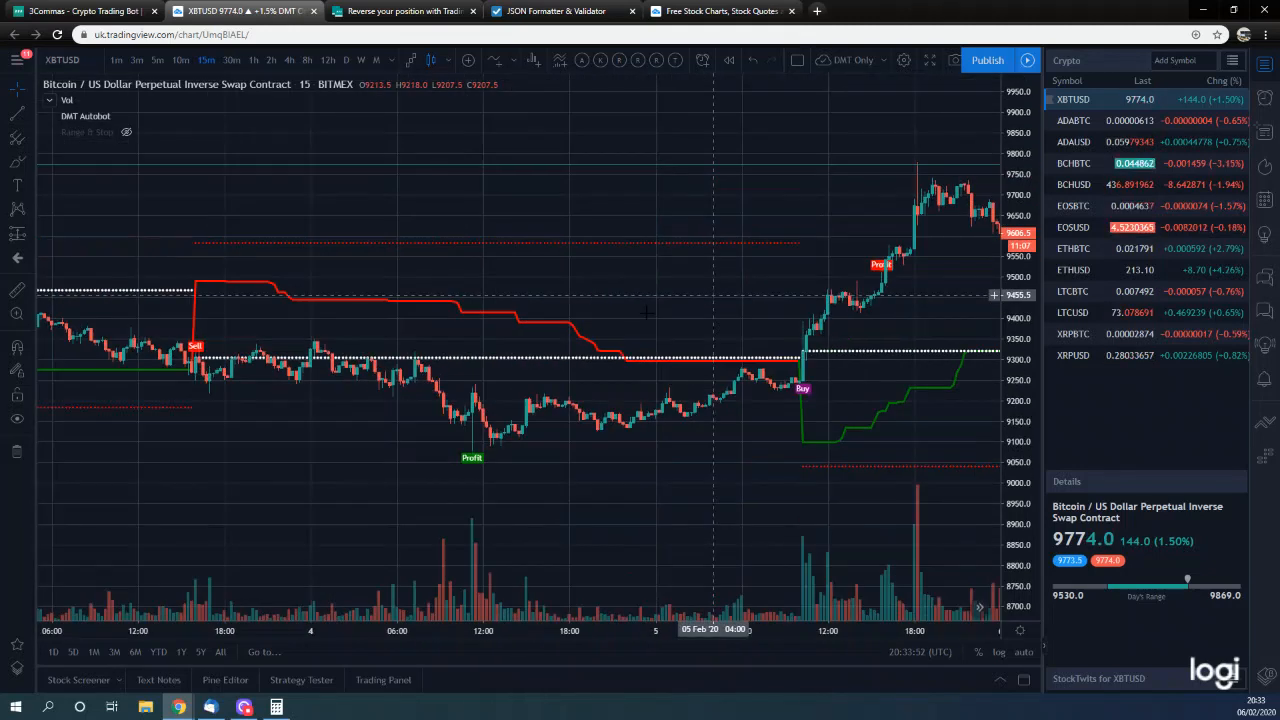
pyautogui.moveTo(308, 490); pyautogui.dragTo(726, 437)
pyautogui.moveTo(382, 426); pyautogui.dragTo(488, 476)
pyautogui.moveTo(354, 385); pyautogui.dragTo(371, 450)
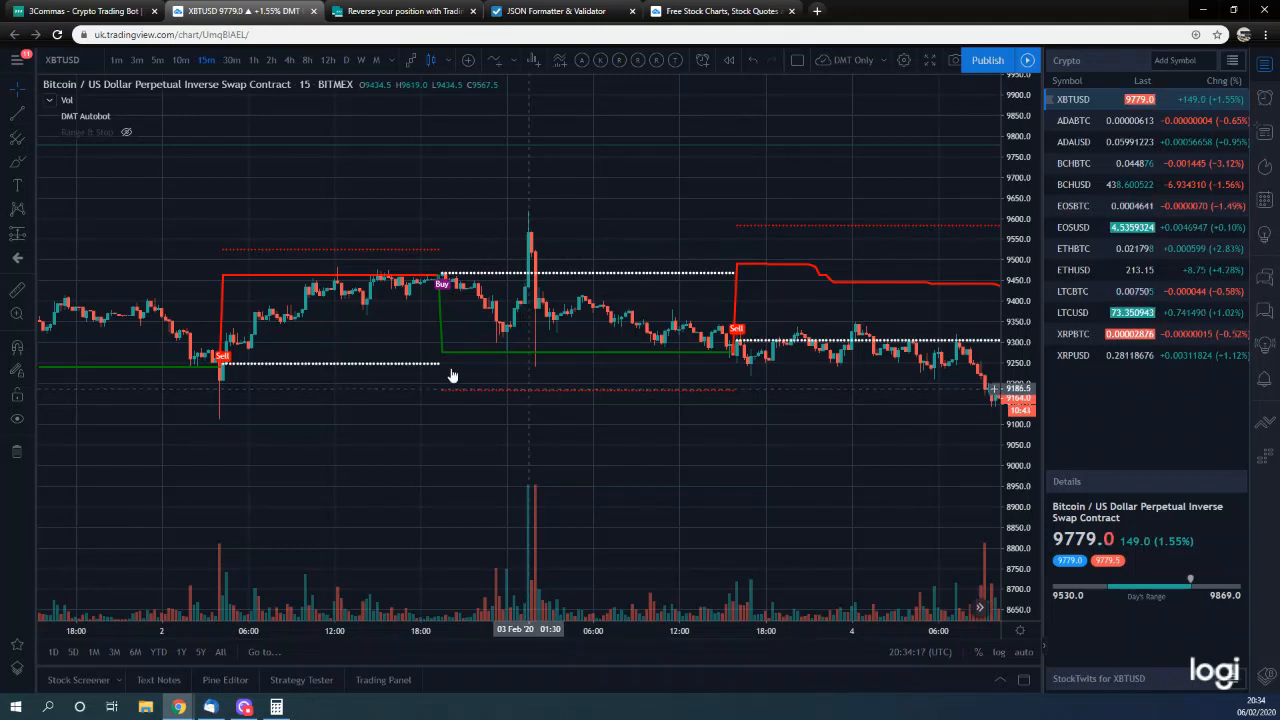
# Step: Measure price moves with the ruler, including from the Sell signal near 9245 past the Buy signal
pyautogui.click(16, 289)
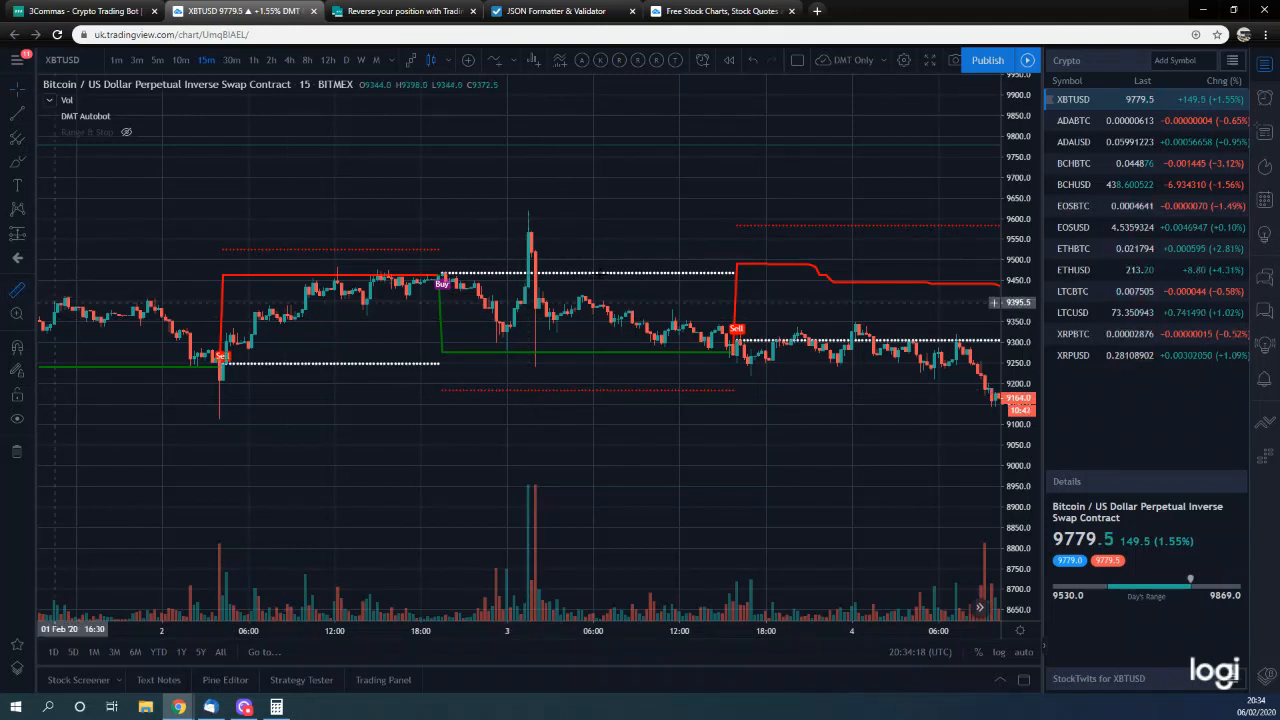
pyautogui.click(632, 272)
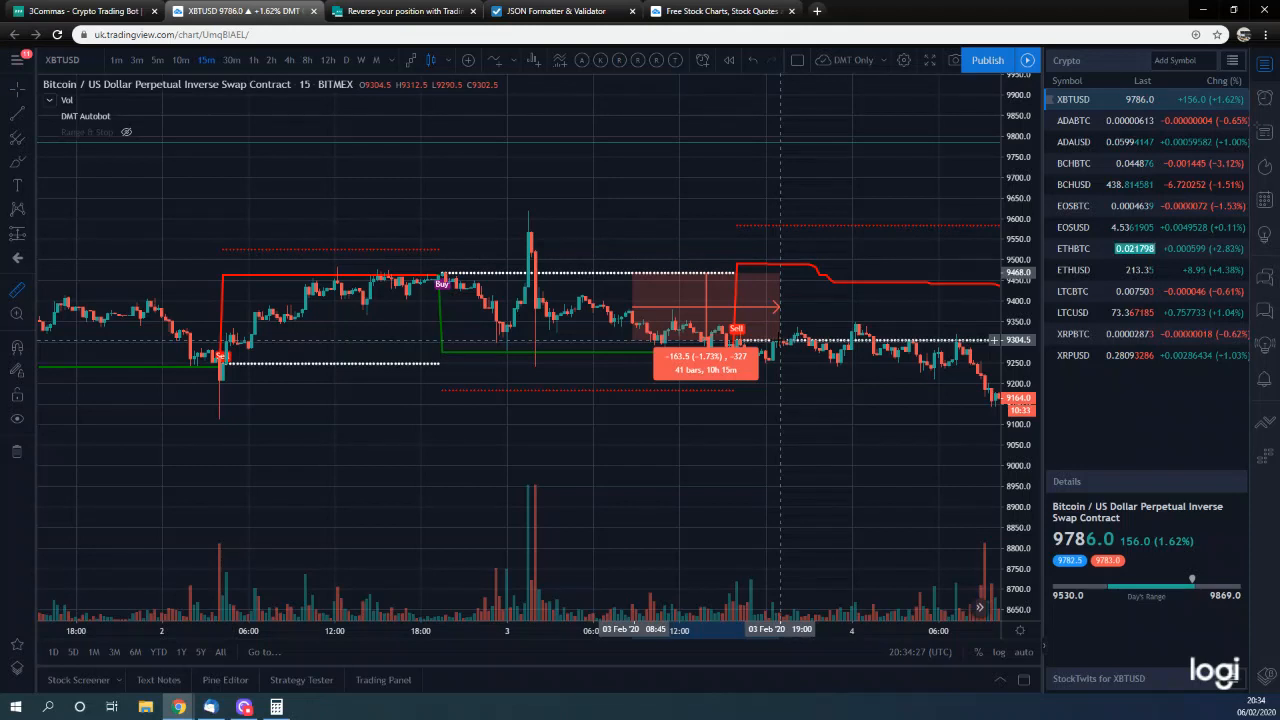
pyautogui.click(727, 427)
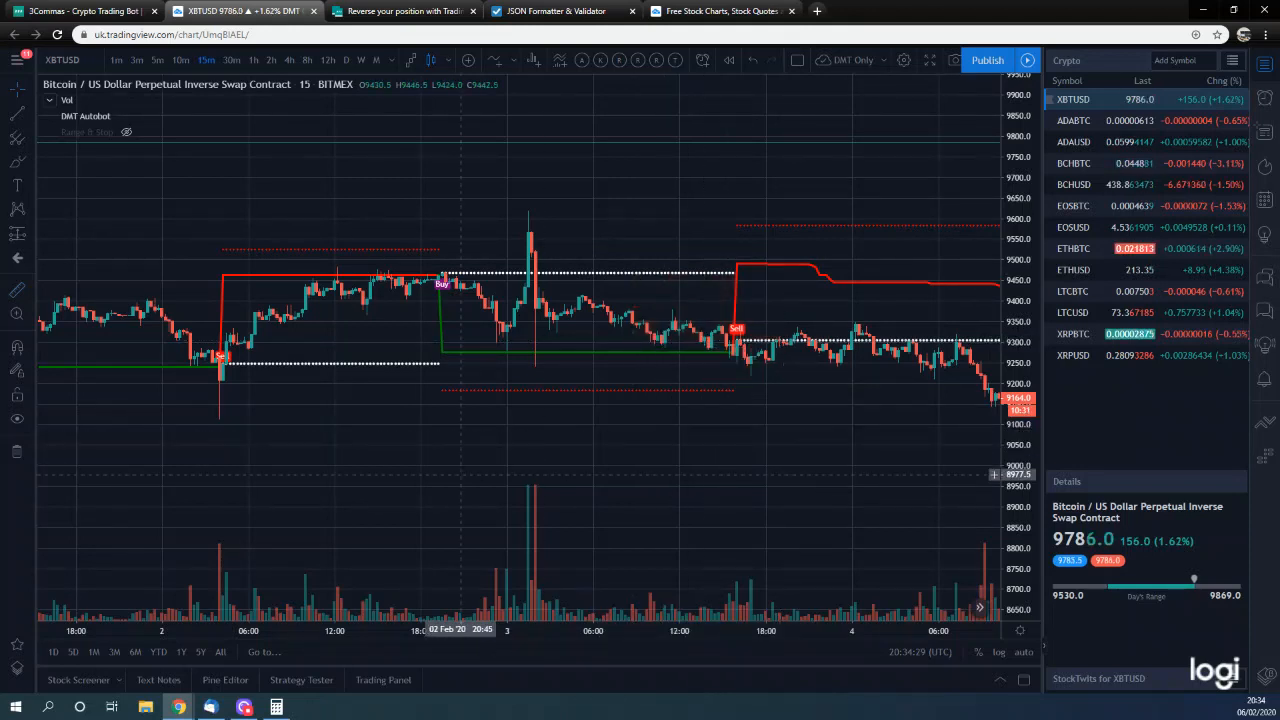
pyautogui.moveTo(445, 456); pyautogui.dragTo(619, 458)
pyautogui.moveTo(537, 478)
pyautogui.mouseDown()
pyautogui.moveTo(546, 490)
pyautogui.moveTo(560, 472)
pyautogui.mouseUp()
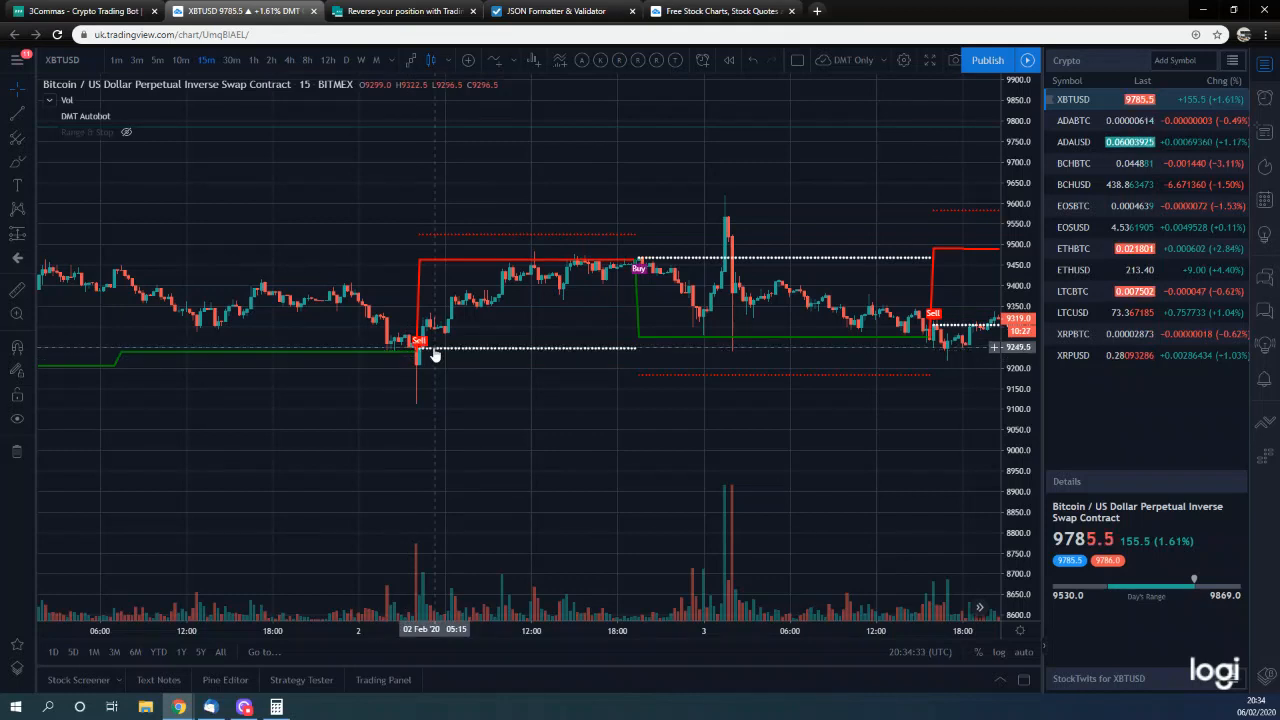
pyautogui.click(17, 290)
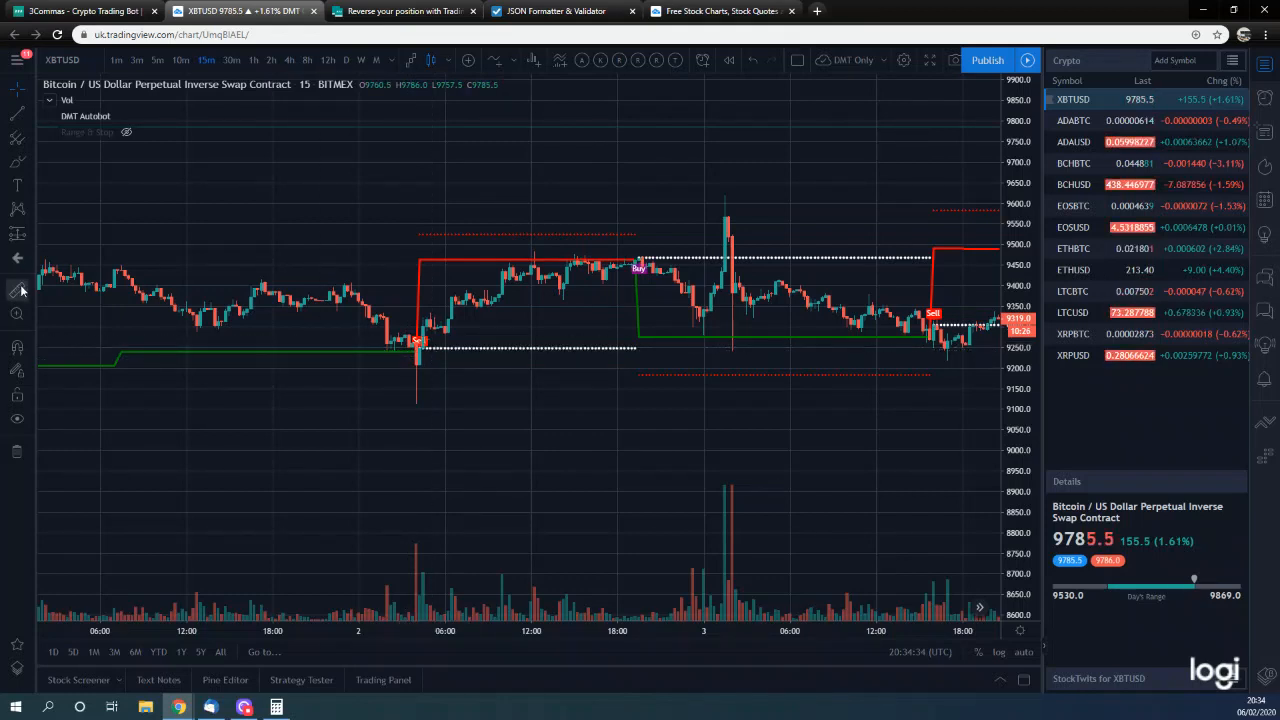
pyautogui.click(516, 349)
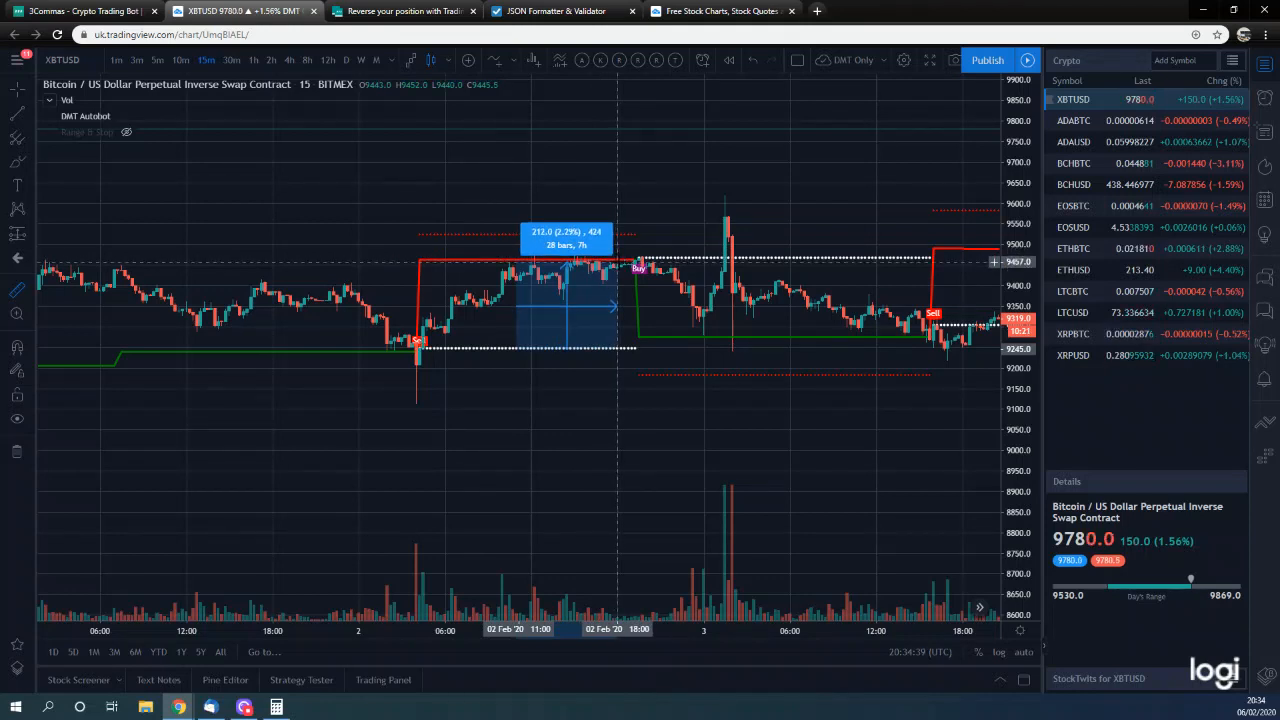
pyautogui.click(698, 237)
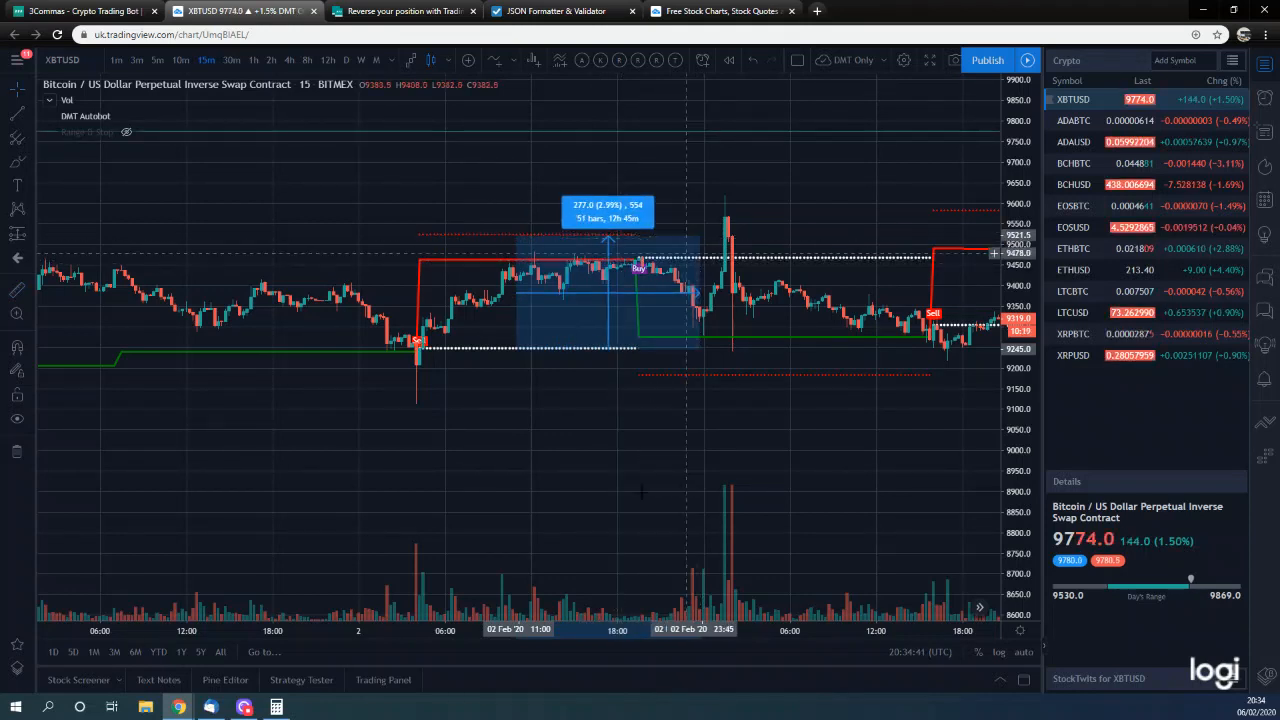
pyautogui.click(642, 492)
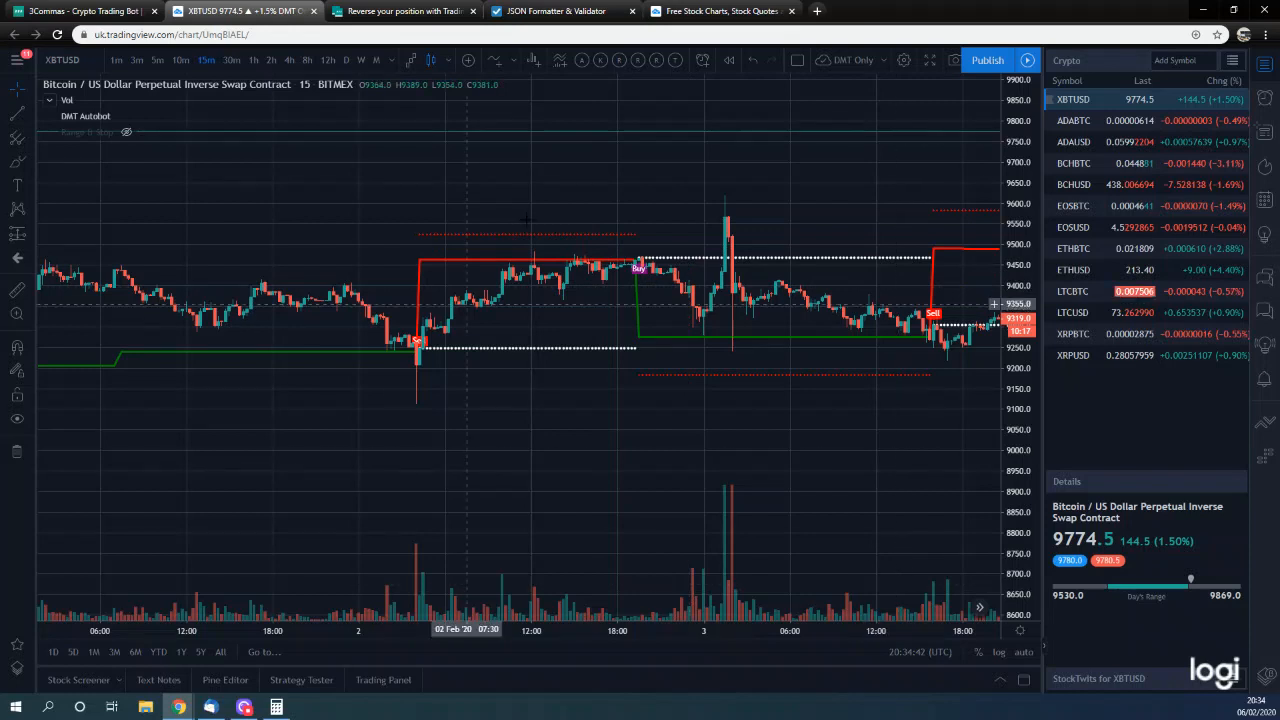
# Step: Pan back to the late-January candles around the 24 January Buy signal
pyautogui.moveTo(465, 515); pyautogui.dragTo(751, 487)
pyautogui.moveTo(440, 482); pyautogui.dragTo(724, 464)
pyautogui.moveTo(450, 446); pyautogui.dragTo(760, 437)
pyautogui.moveTo(518, 456); pyautogui.dragTo(774, 420)
pyautogui.moveTo(465, 432); pyautogui.dragTo(861, 328)
pyautogui.moveTo(499, 386); pyautogui.dragTo(798, 313)
pyautogui.moveTo(342, 409); pyautogui.dragTo(832, 434)
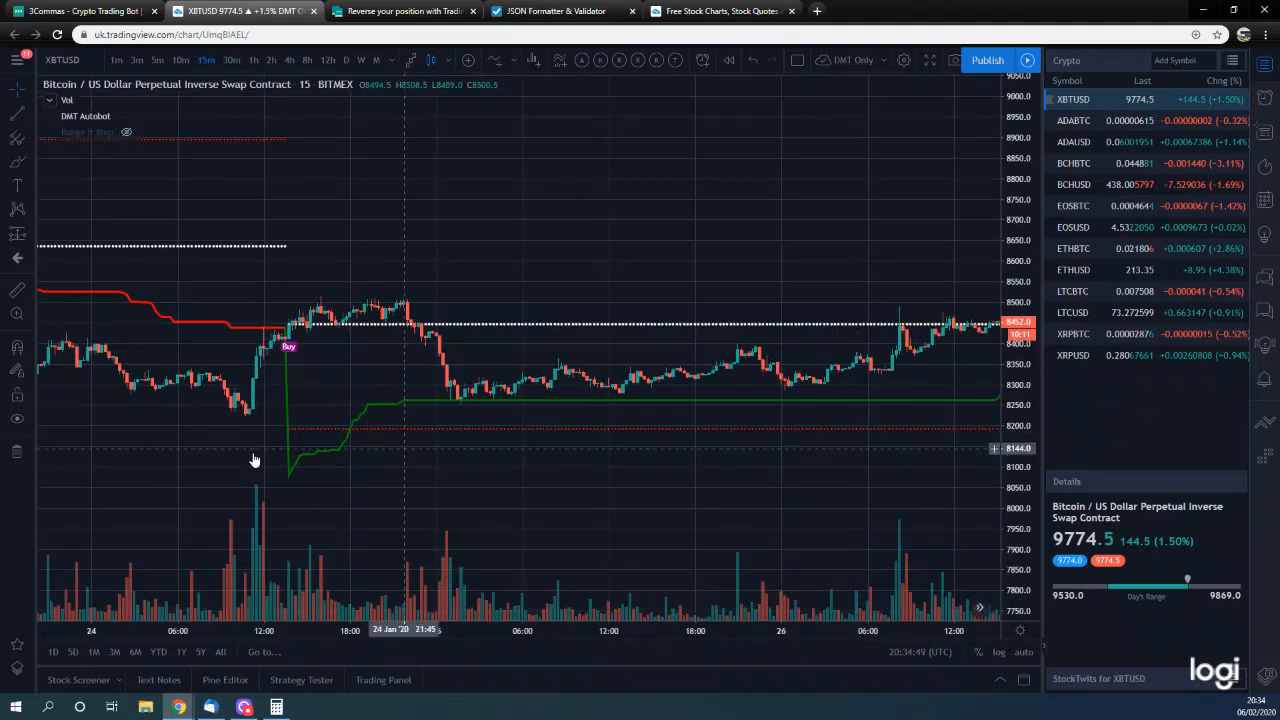
pyautogui.moveTo(274, 449); pyautogui.dragTo(294, 436)
pyautogui.moveTo(546, 410); pyautogui.dragTo(160, 440)
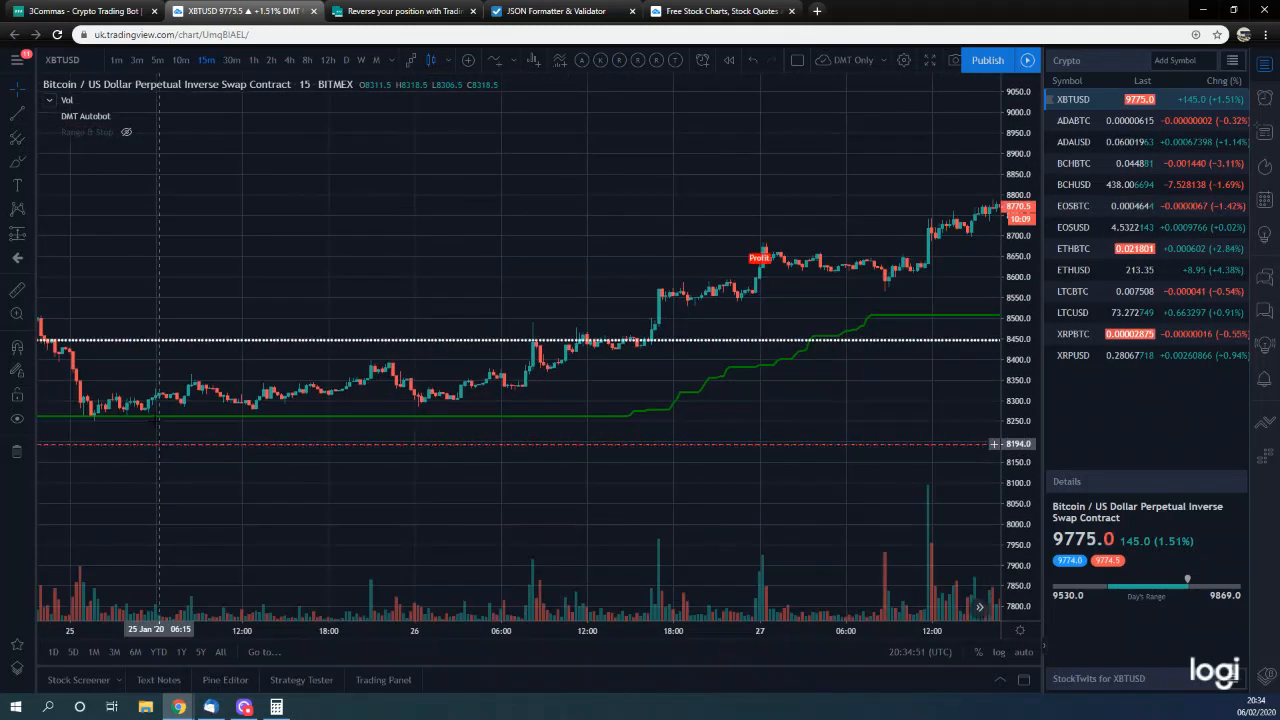
pyautogui.moveTo(86, 343); pyautogui.dragTo(217, 321)
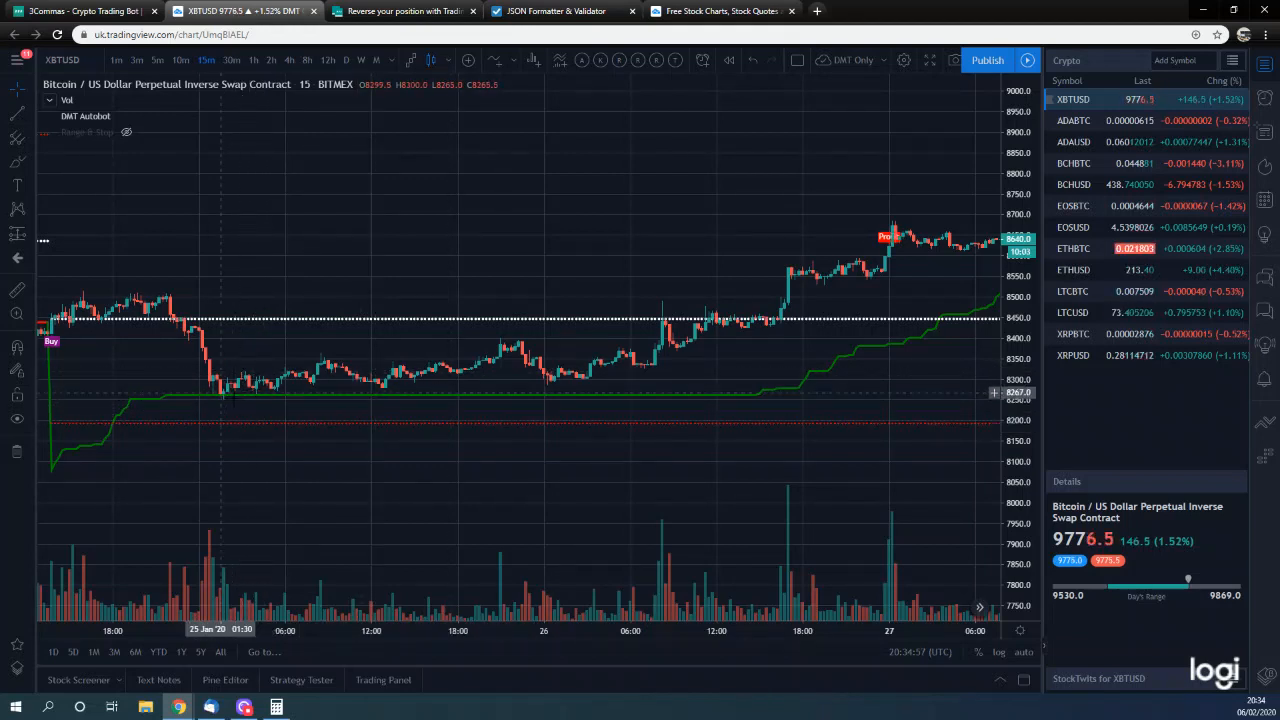
# Step: Review the Profit and Sell signals around the Buy signal and the following days of candles
pyautogui.moveTo(405, 293); pyautogui.dragTo(217, 330)
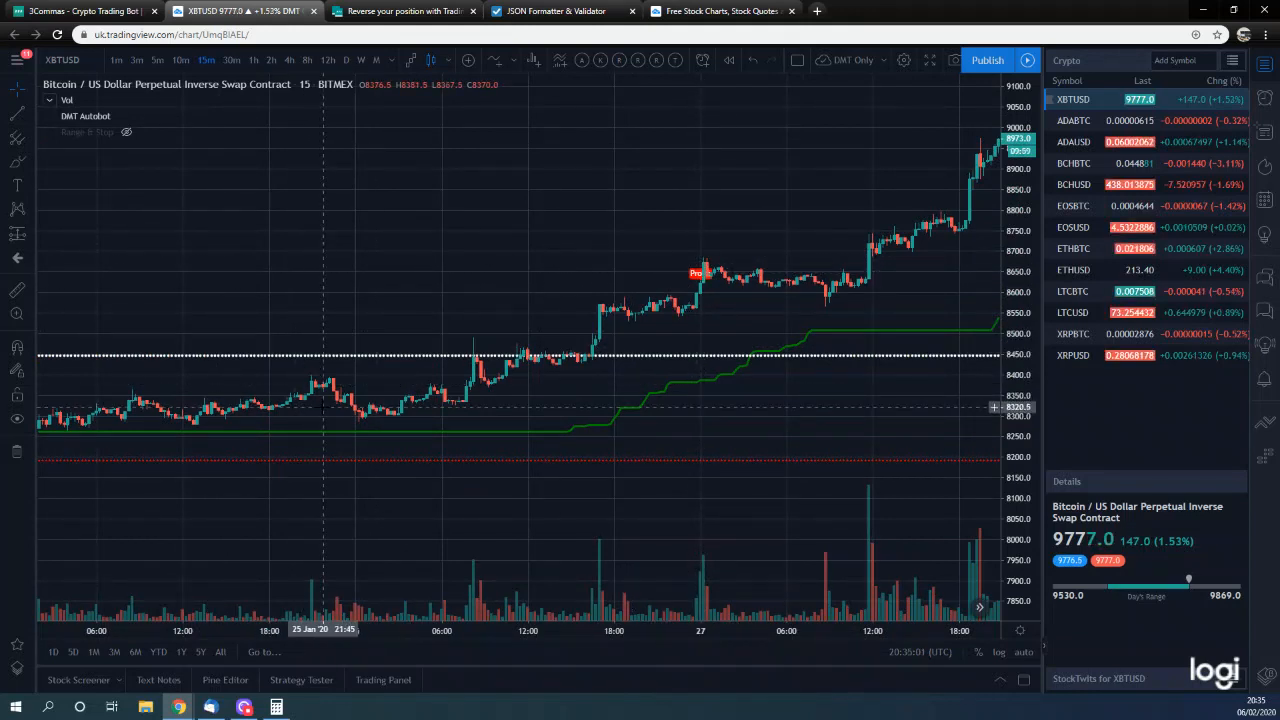
pyautogui.moveTo(152, 320); pyautogui.dragTo(637, 294)
pyautogui.moveTo(488, 414); pyautogui.dragTo(585, 334)
pyautogui.moveTo(676, 344); pyautogui.dragTo(641, 423)
pyautogui.moveTo(252, 425); pyautogui.dragTo(611, 354)
pyautogui.moveTo(364, 360); pyautogui.dragTo(639, 371)
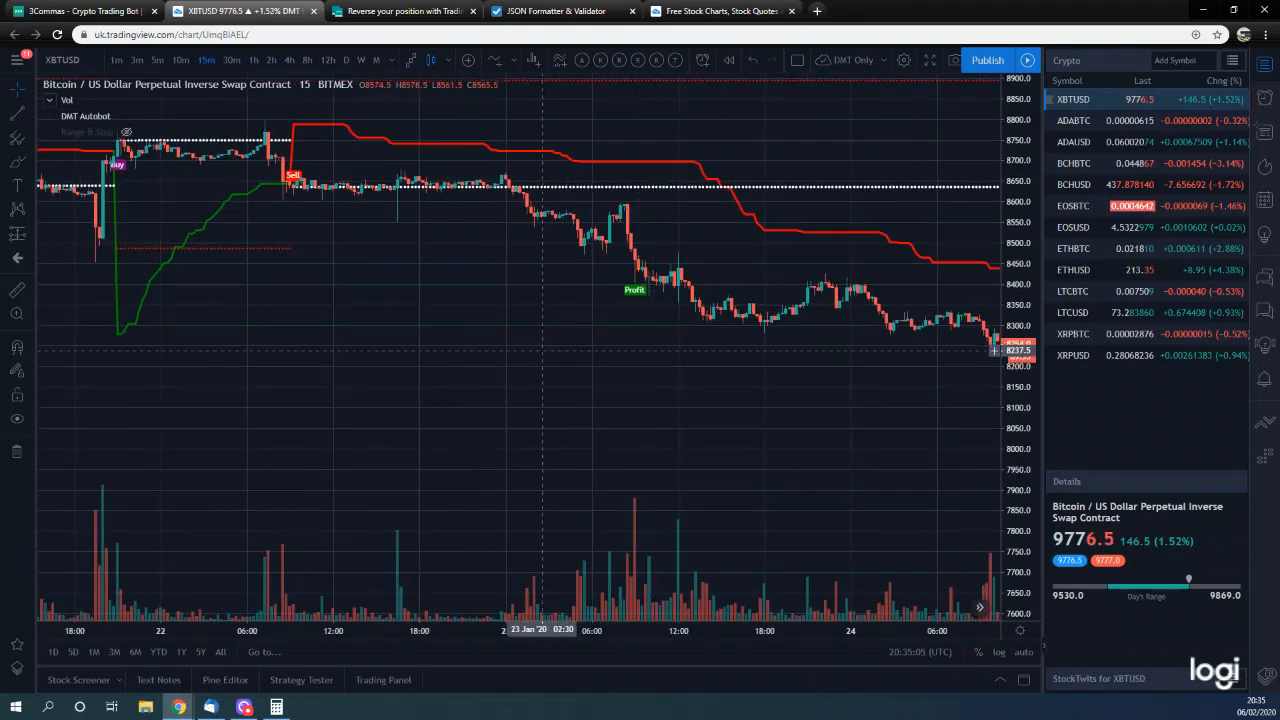
pyautogui.moveTo(525, 370); pyautogui.dragTo(435, 382)
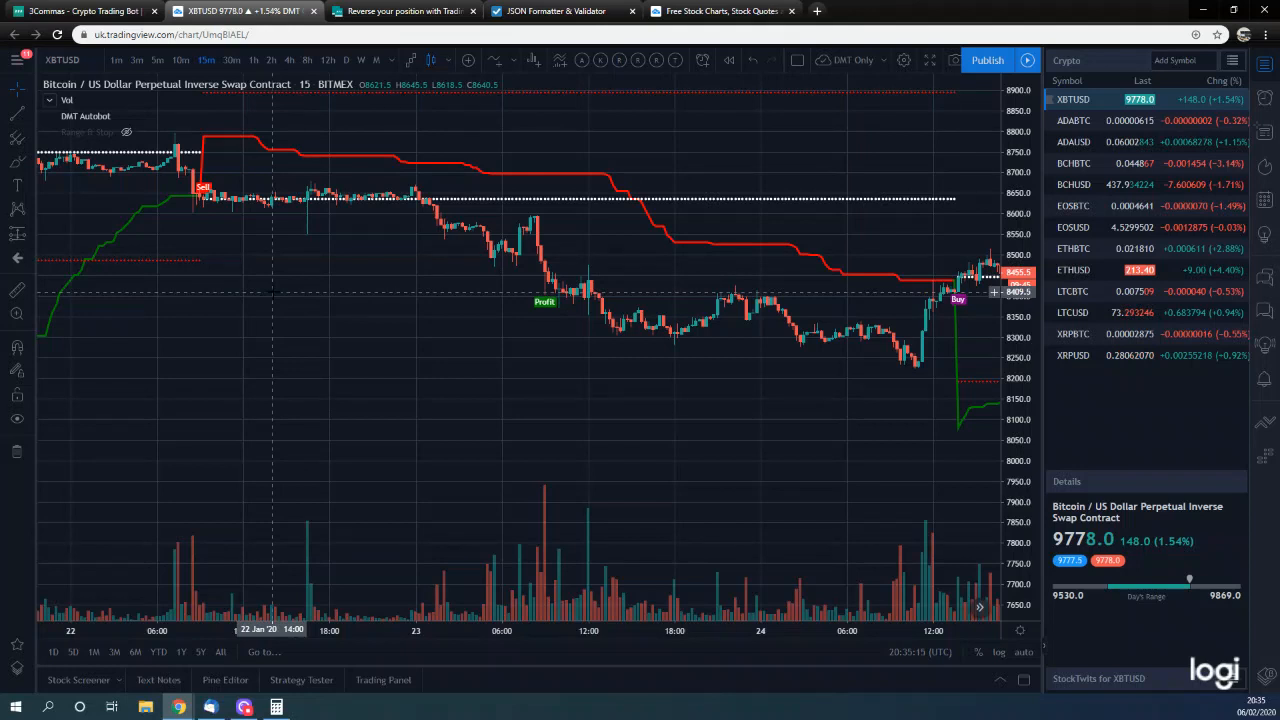
pyautogui.moveTo(328, 342); pyautogui.dragTo(302, 330)
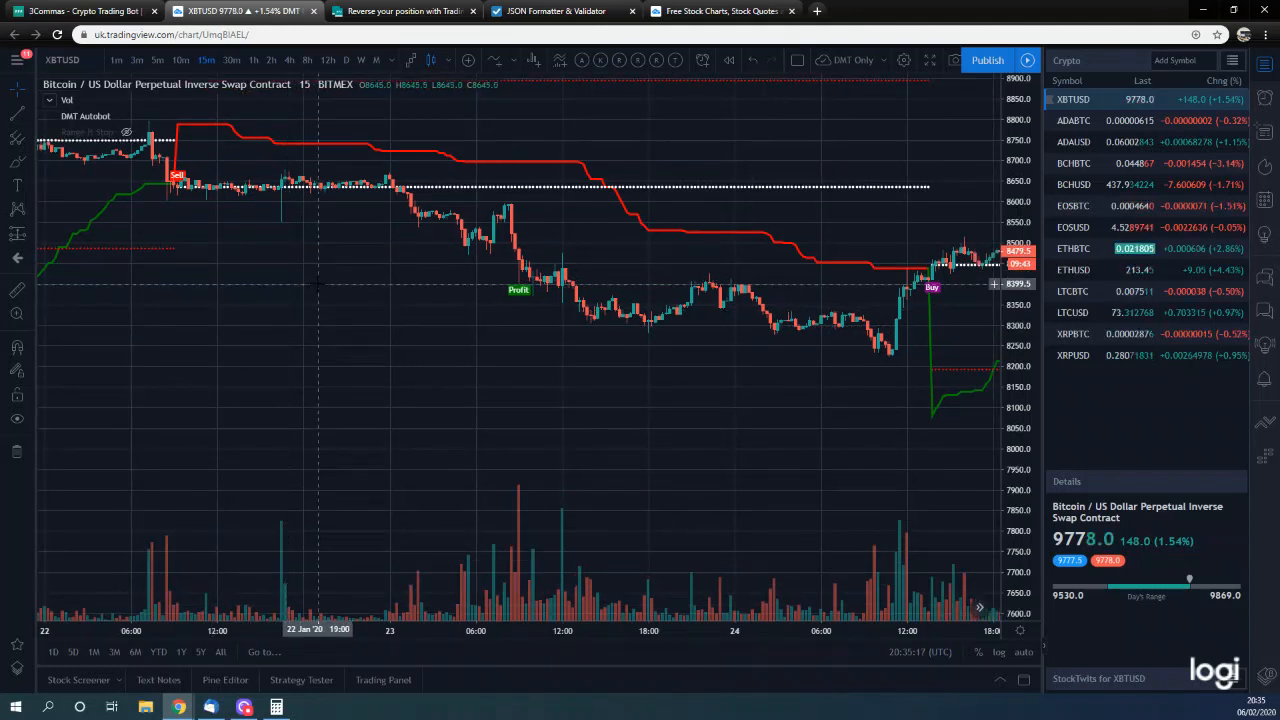
pyautogui.moveTo(415, 280); pyautogui.dragTo(330, 282)
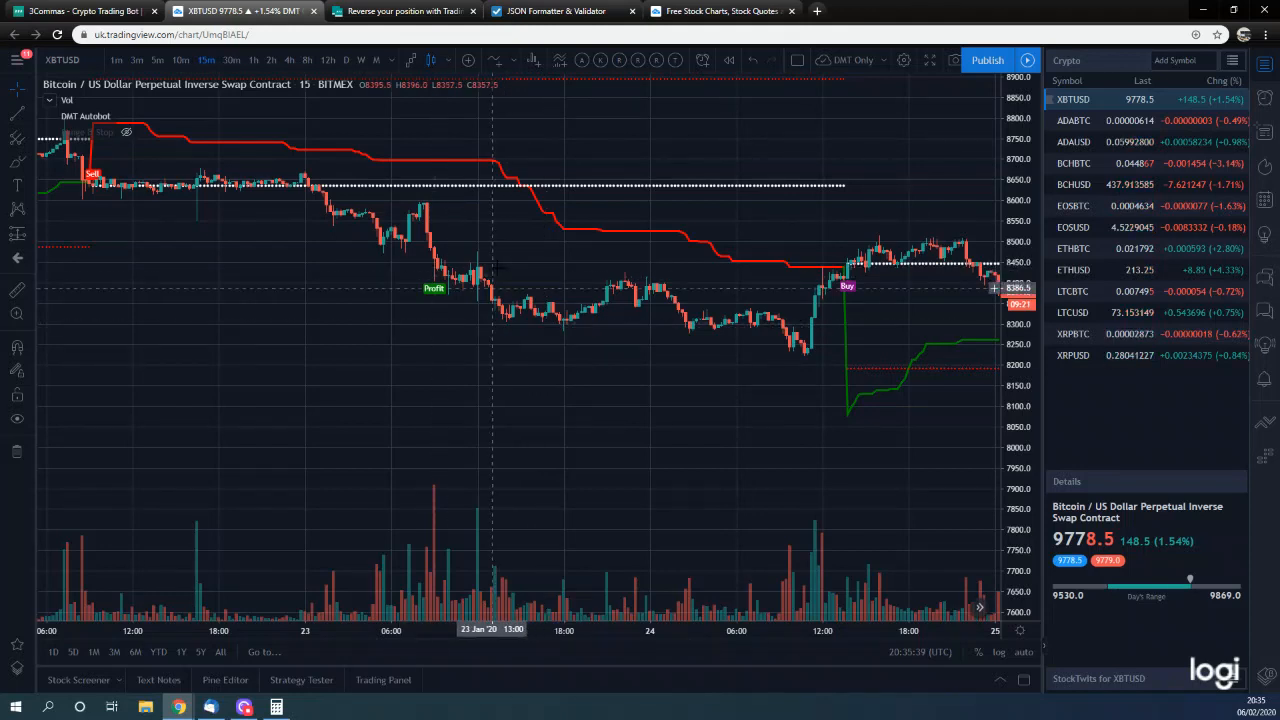
pyautogui.moveTo(526, 271); pyautogui.dragTo(484, 284)
pyautogui.moveTo(591, 414); pyautogui.dragTo(530, 410)
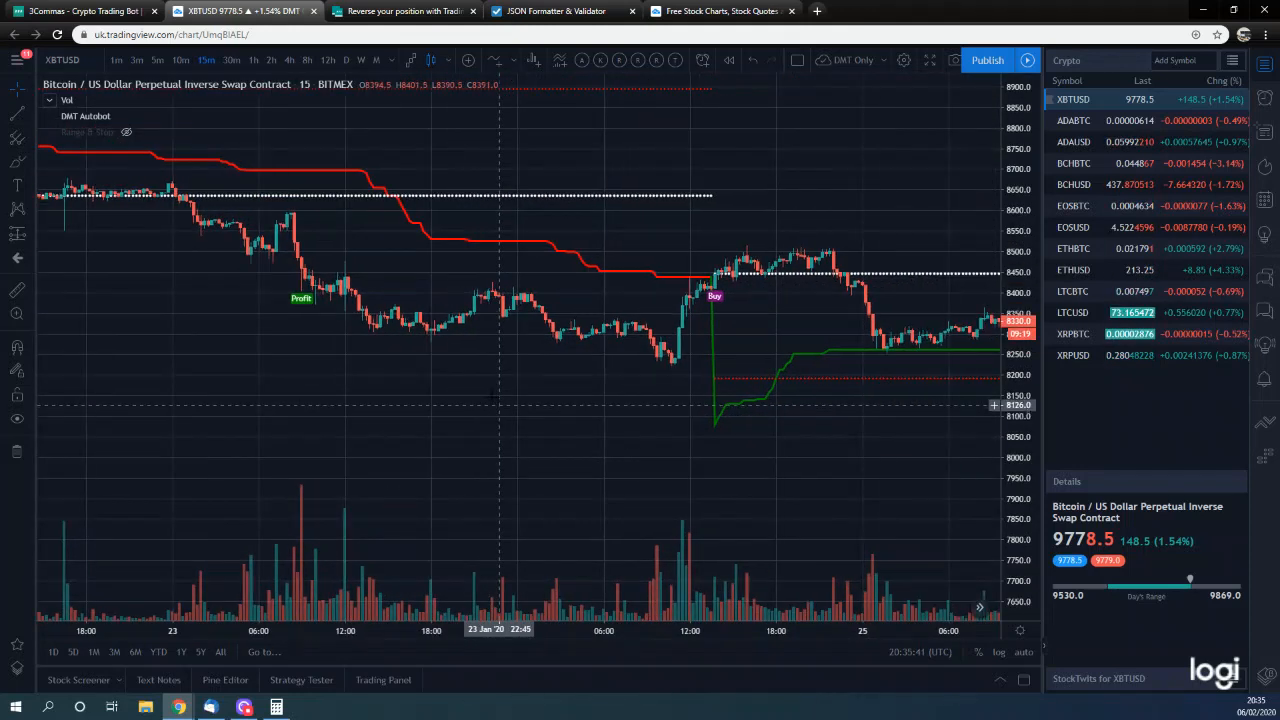
pyautogui.moveTo(365, 255); pyautogui.dragTo(425, 260)
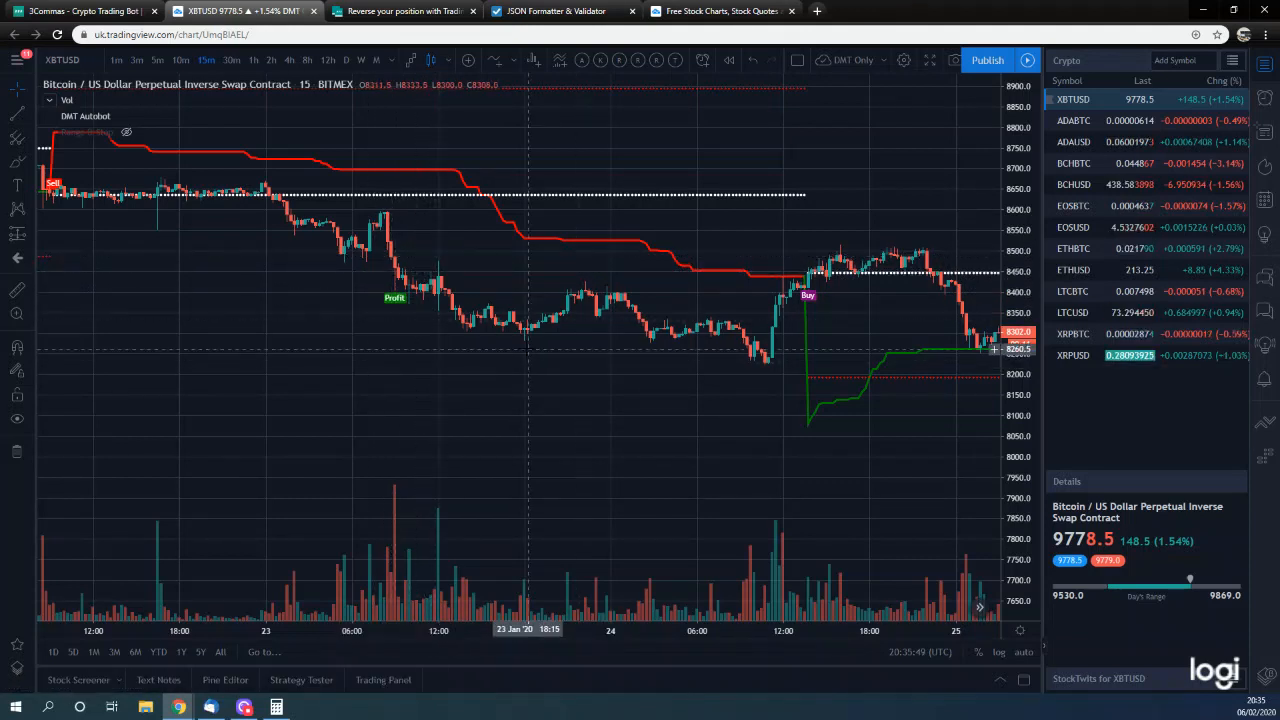
pyautogui.moveTo(549, 346)
pyautogui.mouseDown()
pyautogui.moveTo(296, 351)
pyautogui.moveTo(314, 406)
pyautogui.mouseUp()
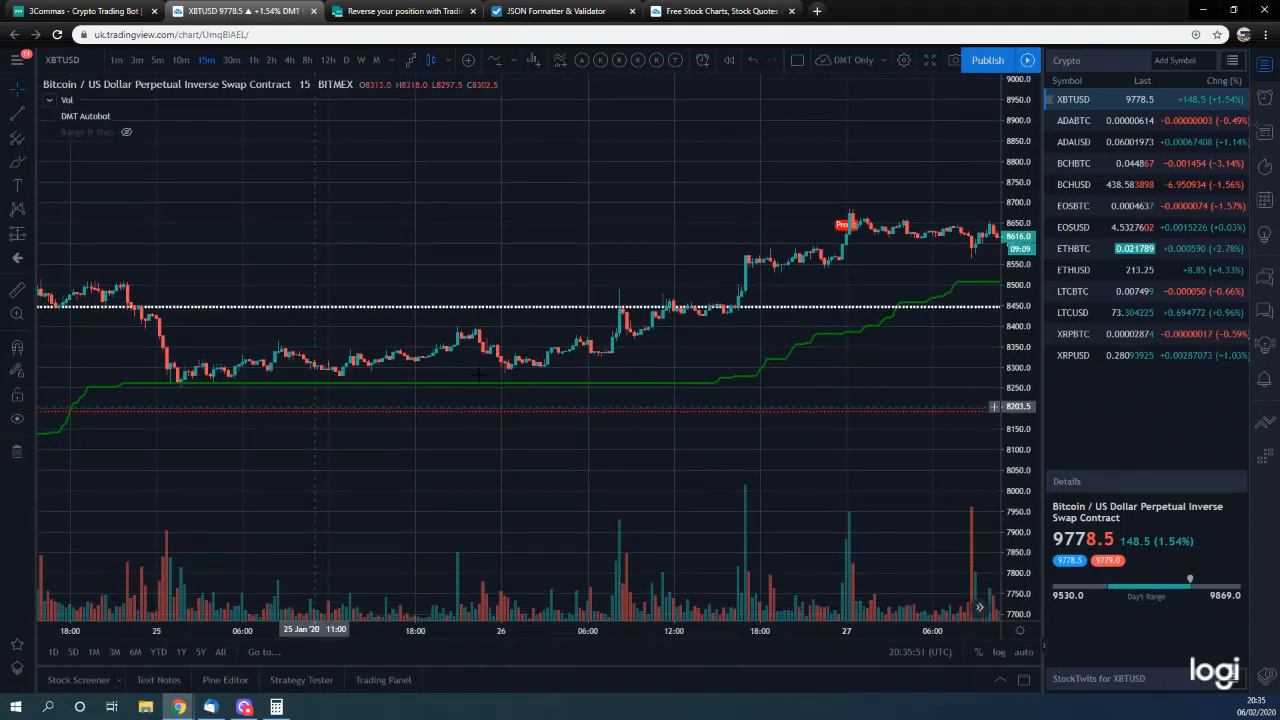
pyautogui.moveTo(438, 374); pyautogui.dragTo(86, 374)
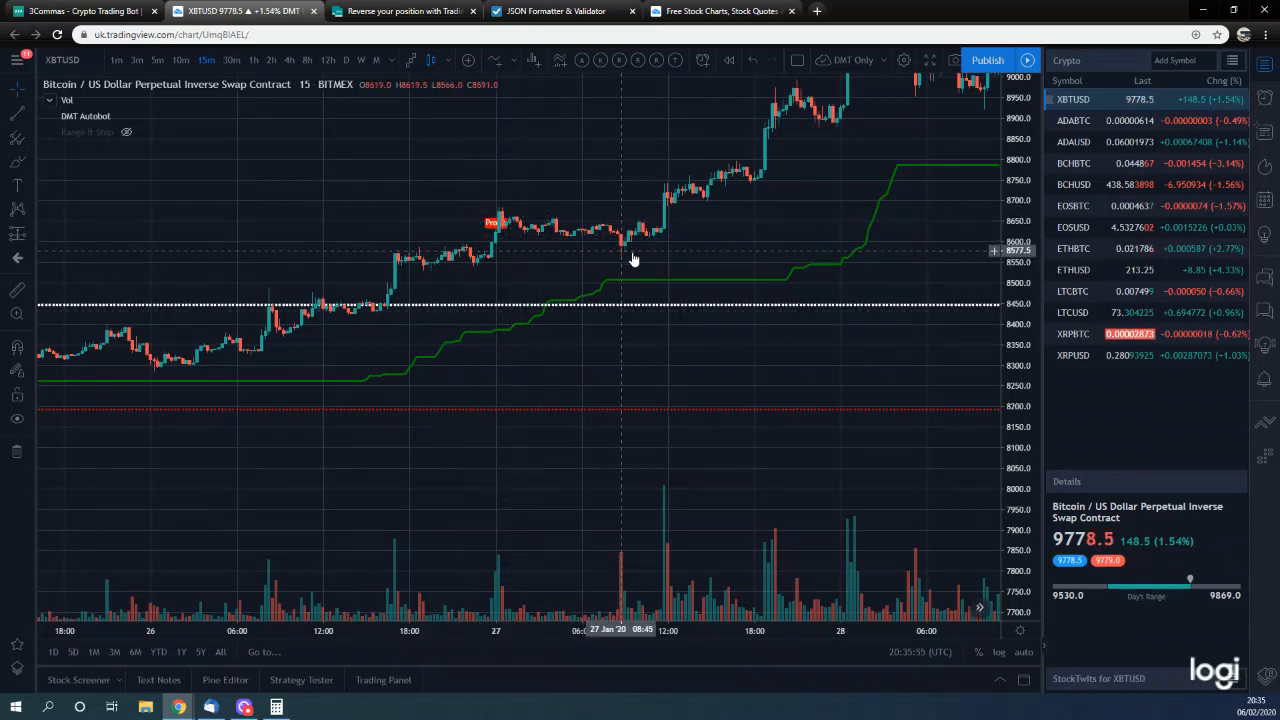
# Step: Measure the 27 Jan pullback with the ruler tool
pyautogui.click(17, 289)
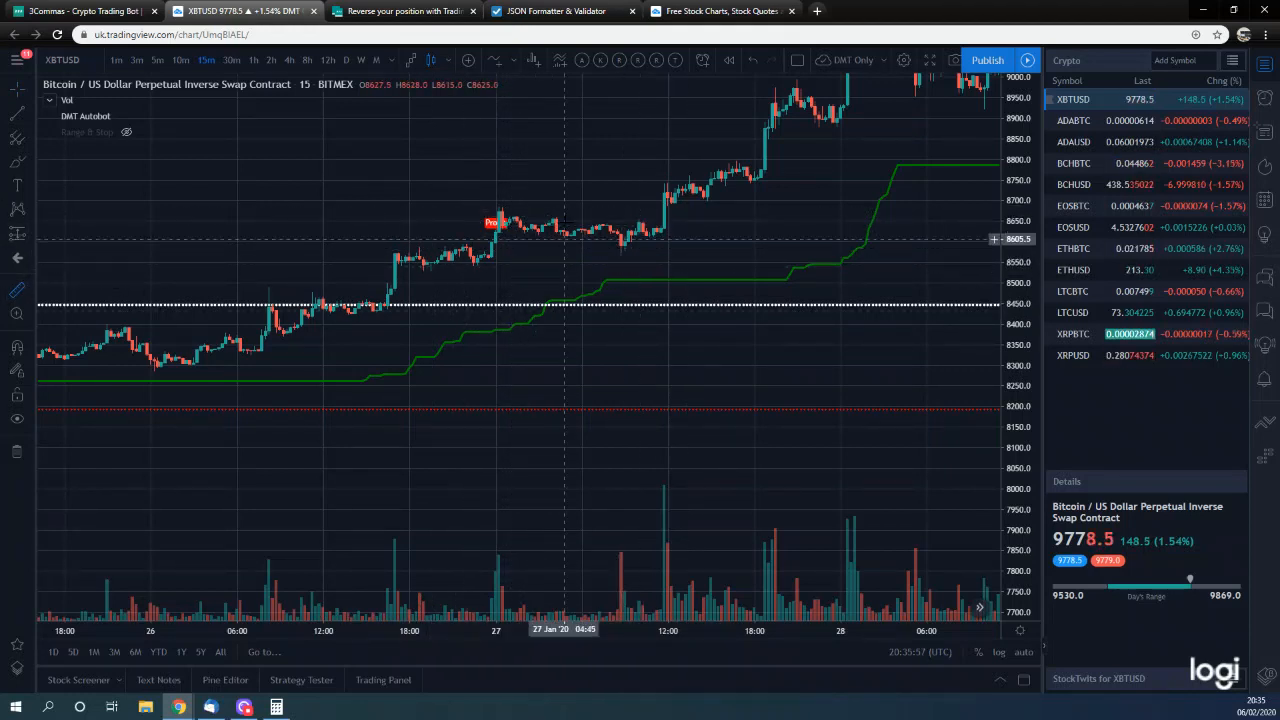
pyautogui.click(578, 207)
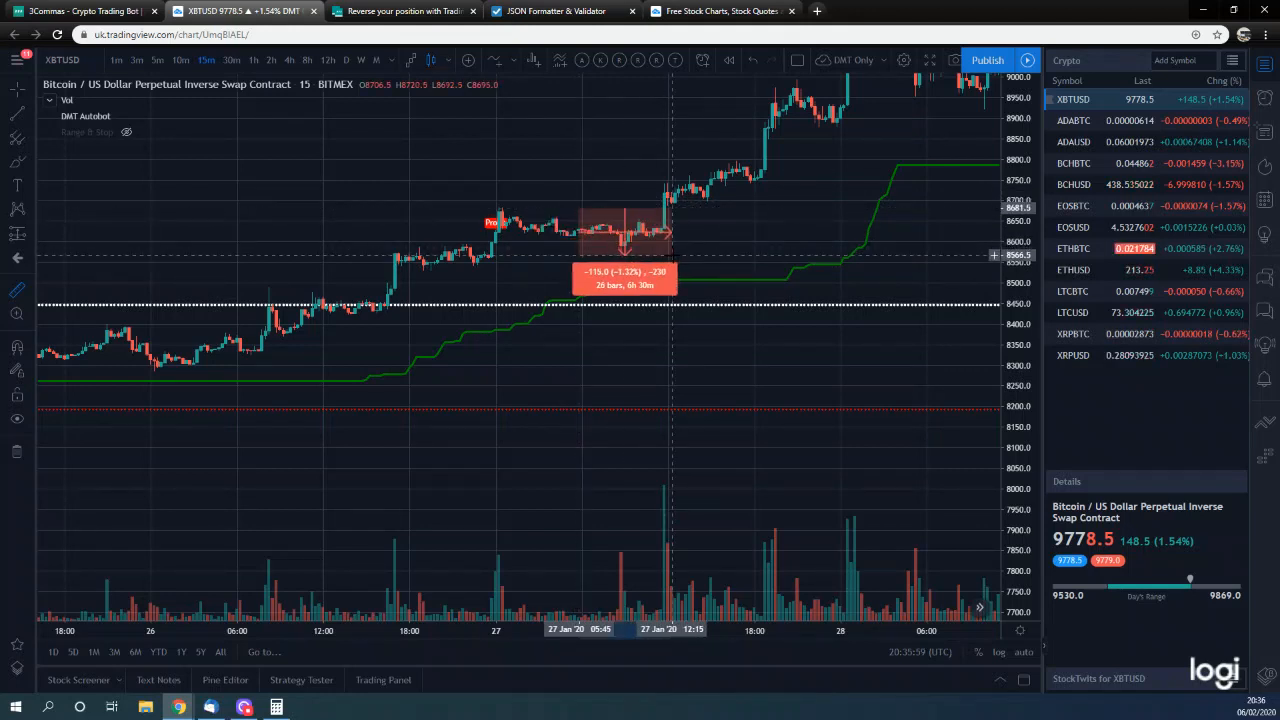
pyautogui.click(597, 170)
pyautogui.click(889, 342)
# Step: Pan forward through 29–31 Jan and the 2–5 Feb signals to the latest 6 Feb candles
pyautogui.moveTo(790, 435); pyautogui.dragTo(270, 525)
pyautogui.moveTo(482, 369); pyautogui.dragTo(77, 521)
pyautogui.moveTo(417, 352); pyautogui.dragTo(150, 360)
pyautogui.moveTo(702, 338); pyautogui.dragTo(12, 386)
pyautogui.moveTo(506, 378); pyautogui.dragTo(14, 366)
pyautogui.moveTo(504, 347); pyautogui.dragTo(12, 415)
pyautogui.moveTo(491, 396); pyautogui.dragTo(108, 334)
pyautogui.moveTo(474, 311); pyautogui.dragTo(304, 416)
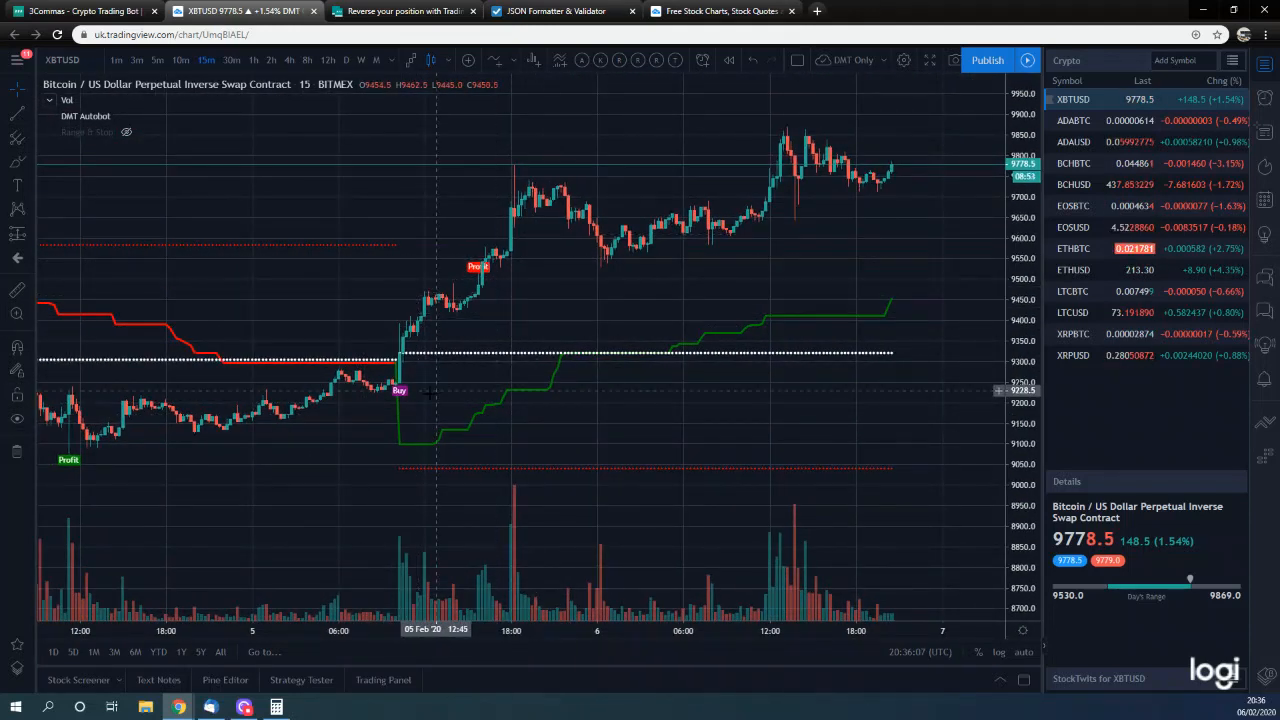
# Step: Measure the price move after the 5 Feb Buy signal up toward the Profit marker
pyautogui.click(17, 290)
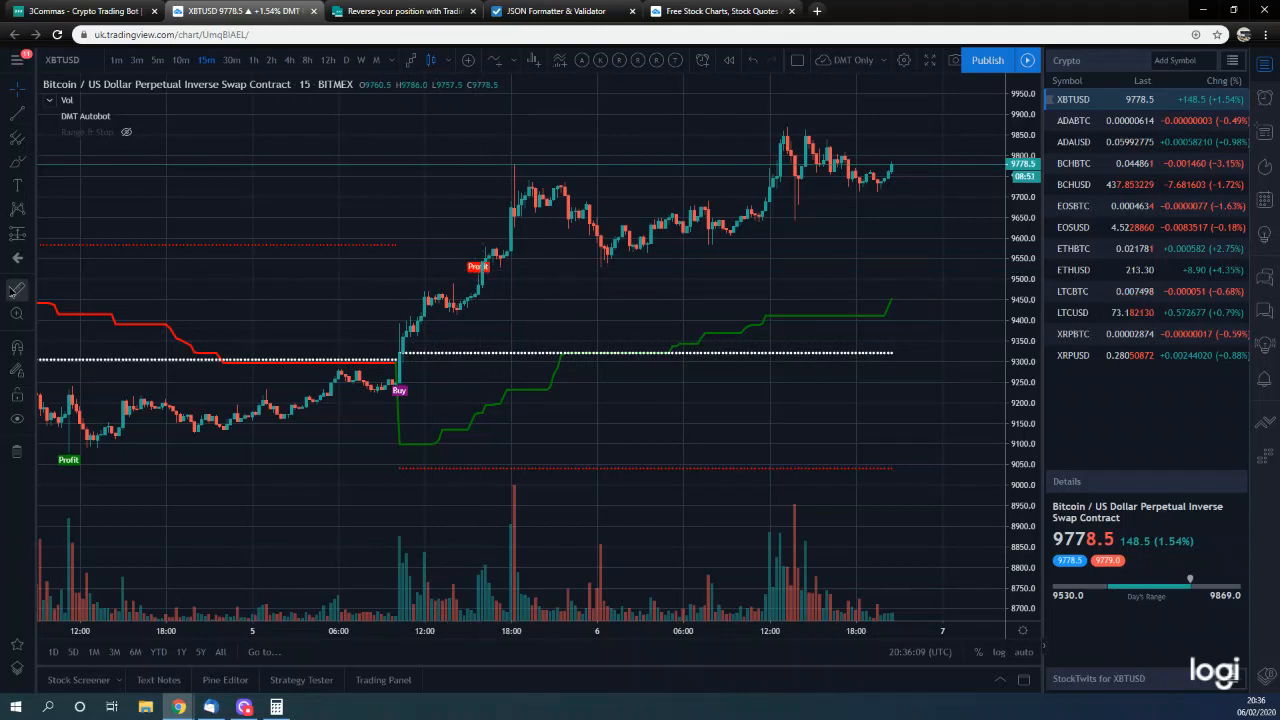
pyautogui.click(425, 355)
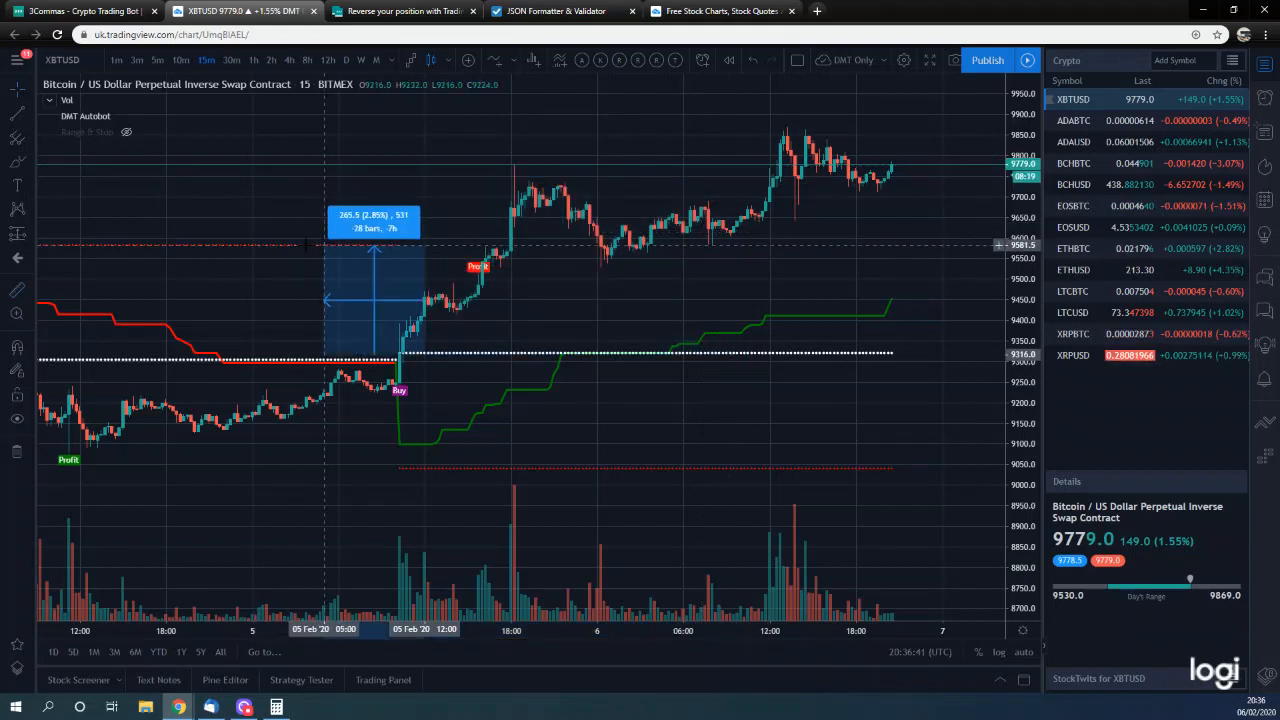
pyautogui.click(542, 168)
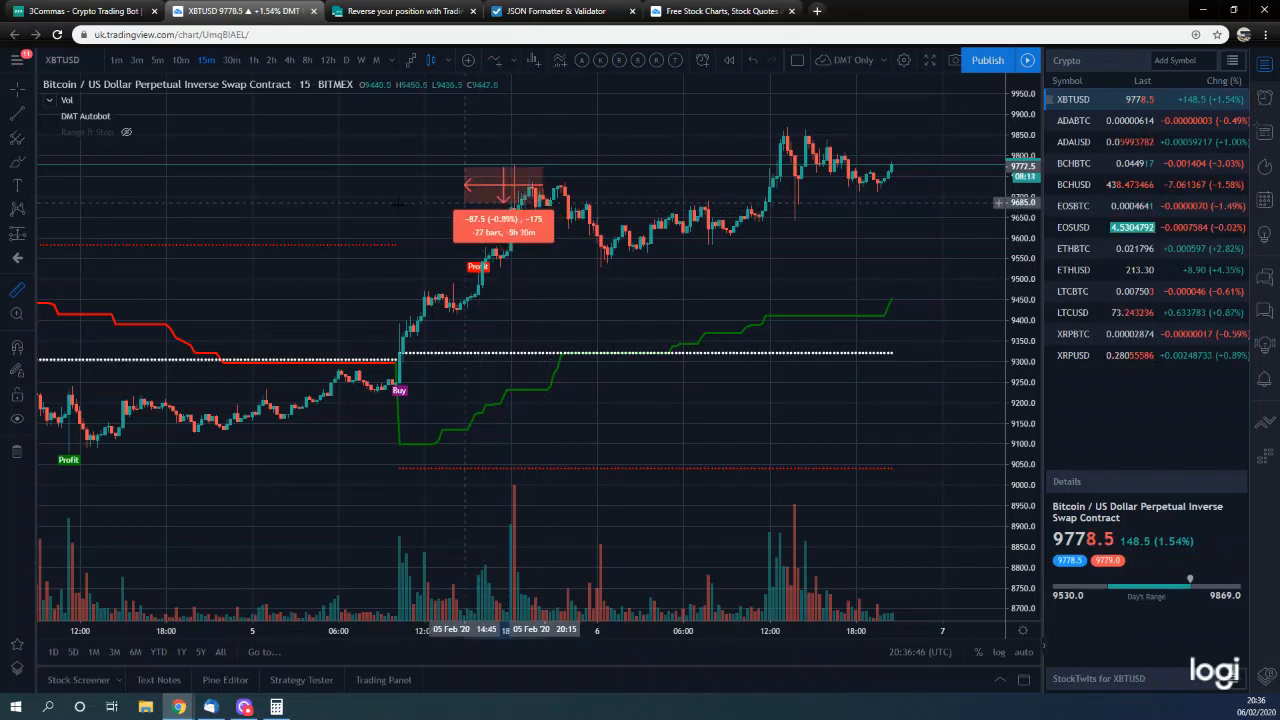
pyautogui.click(17, 290)
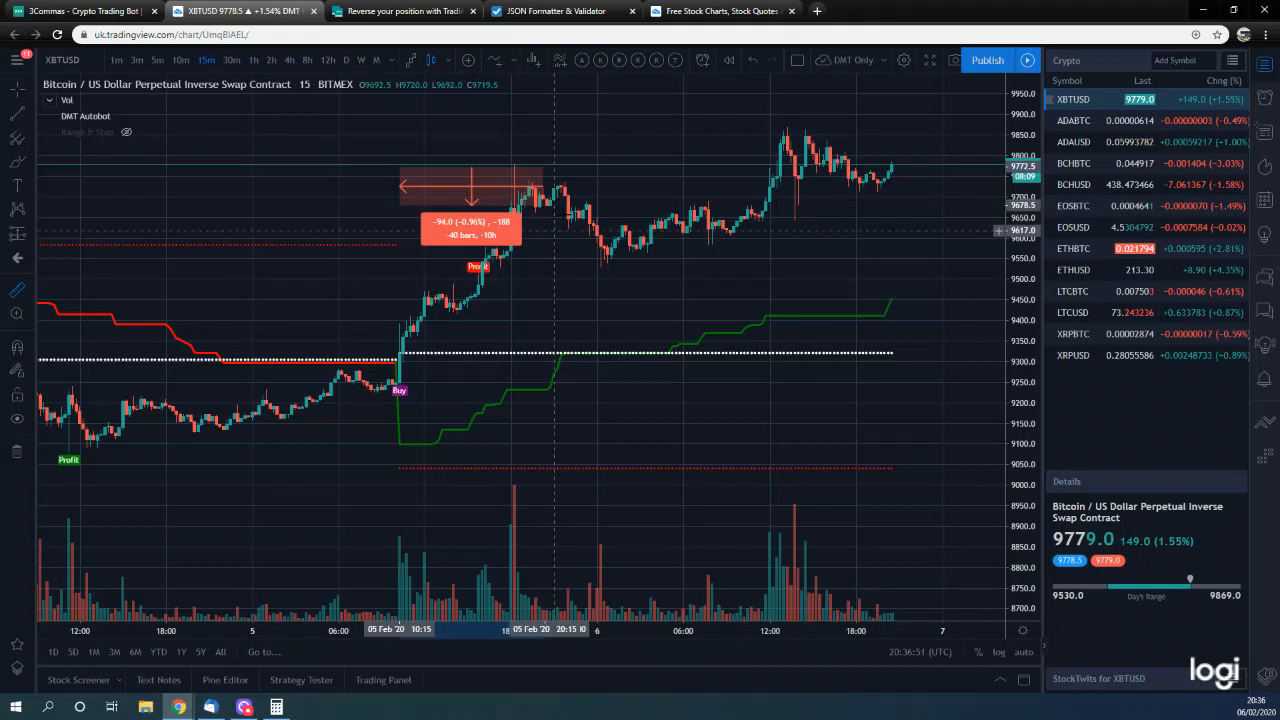
pyautogui.click(590, 291)
pyautogui.click(515, 204)
pyautogui.click(290, 279)
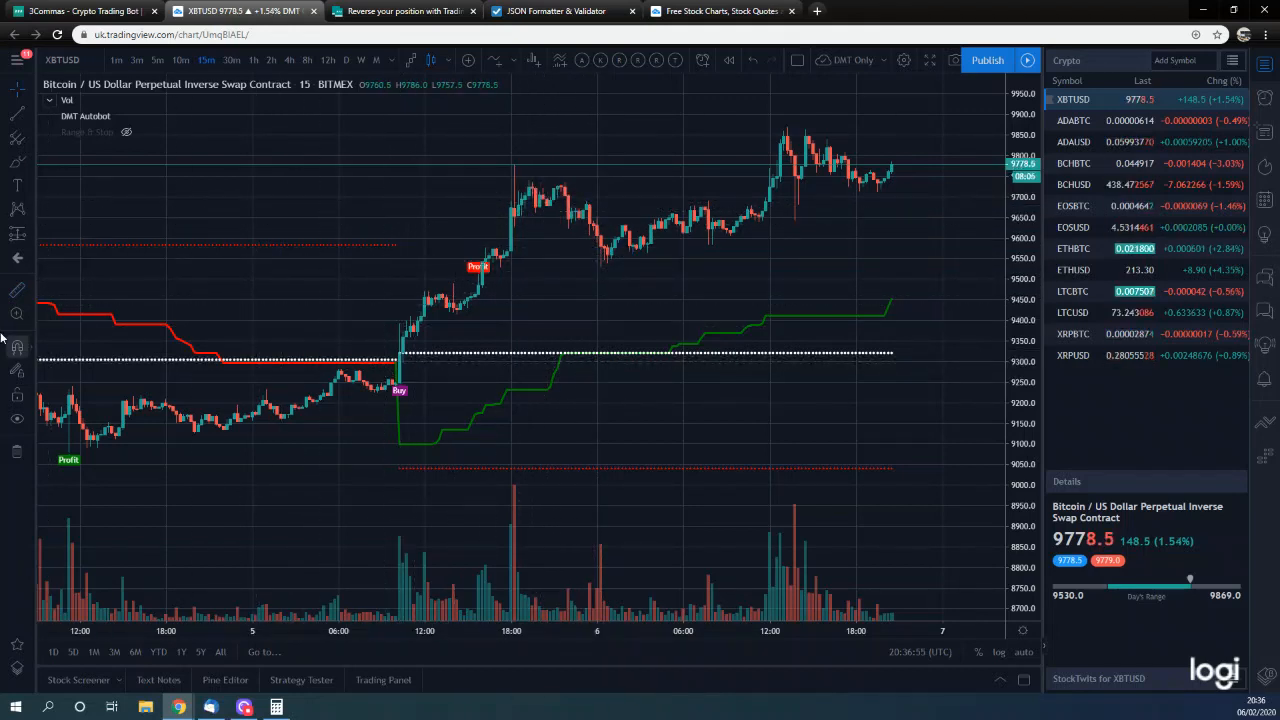
# Step: Measure the 4.39% rise from the breakout, then switch to the 3Commas dashboard
pyautogui.click(17, 290)
pyautogui.click(446, 352)
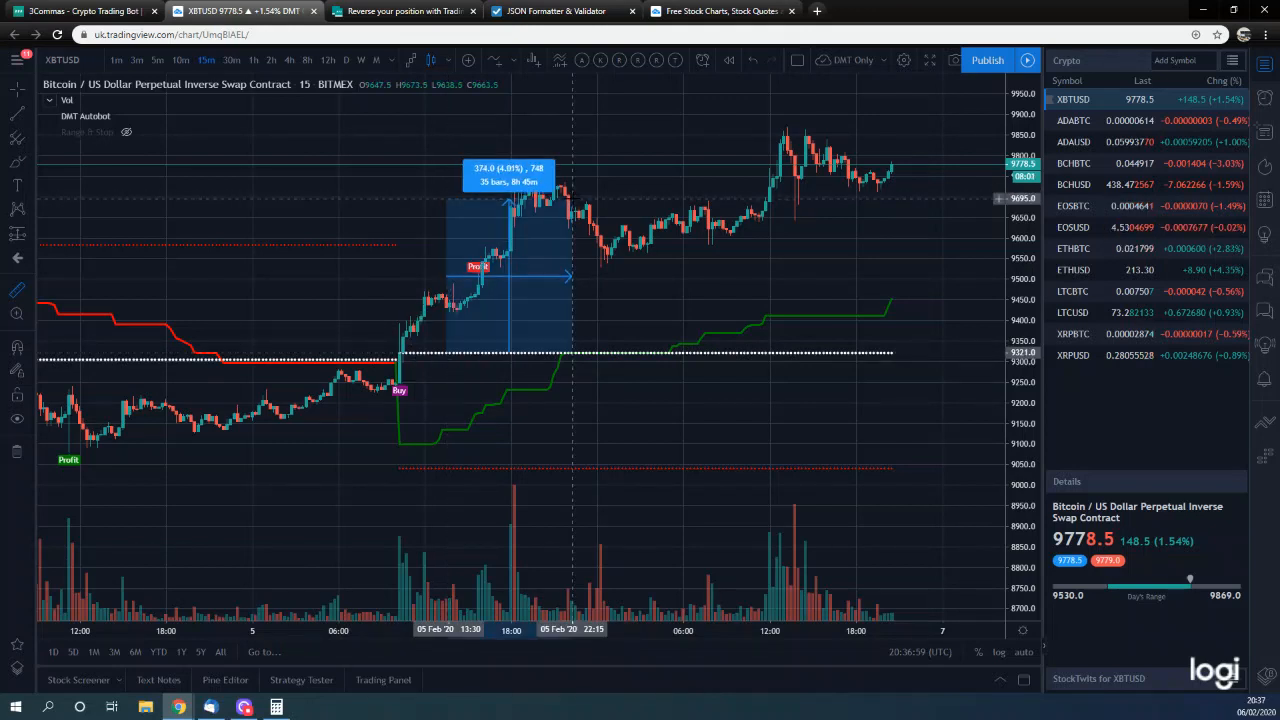
pyautogui.click(476, 185)
pyautogui.click(350, 212)
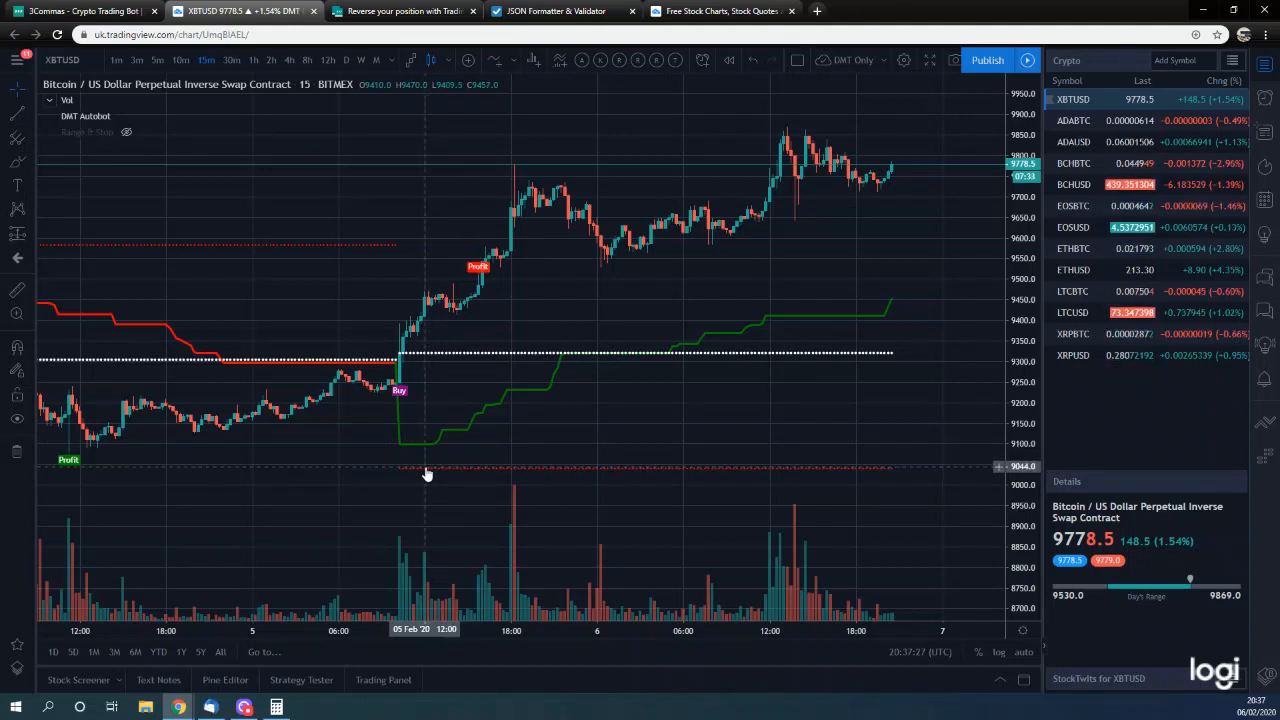
pyautogui.moveTo(380, 408); pyautogui.dragTo(451, 411)
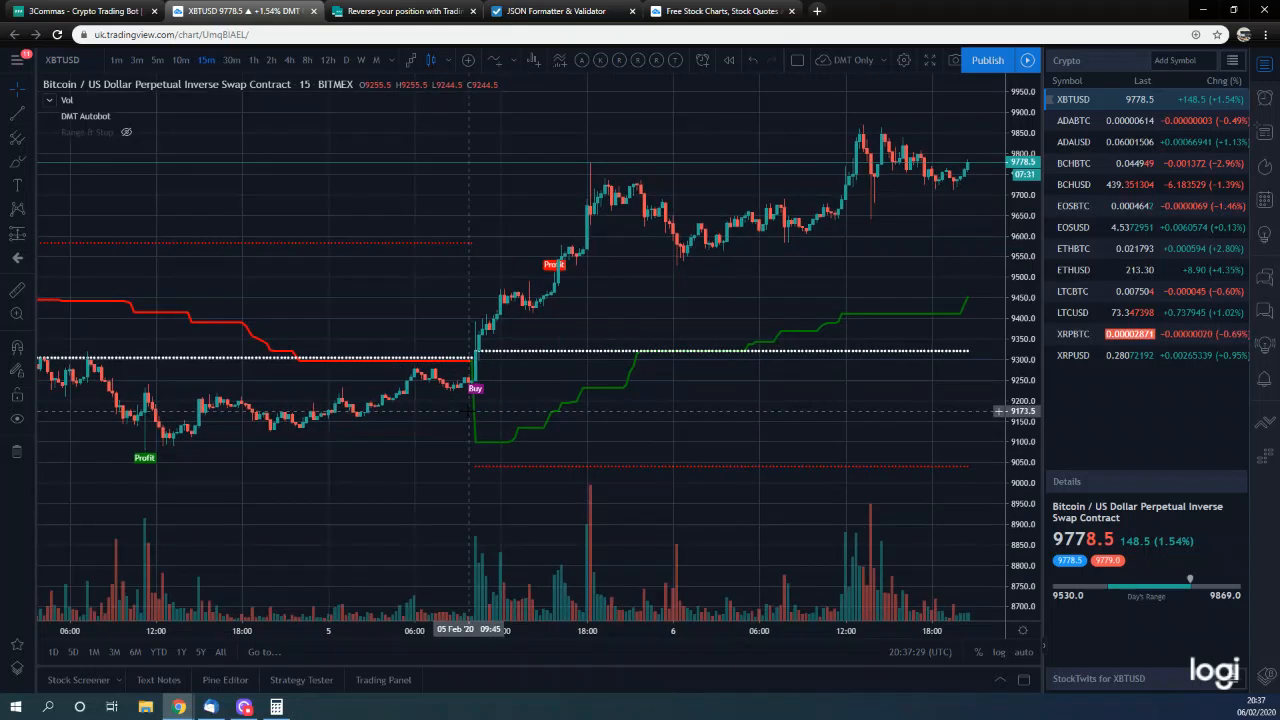
pyautogui.click(78, 10)
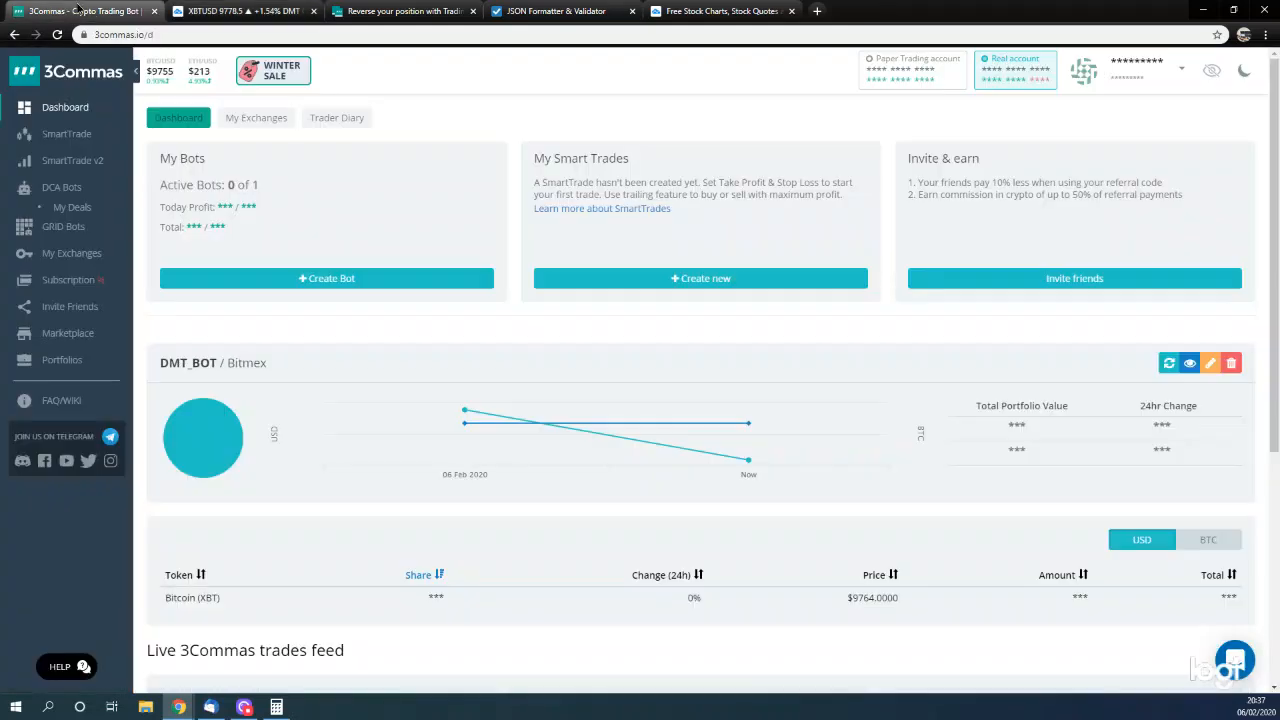
# Step: On My Exchanges, choose Bitmex as the exchange and move through the Name and API Secret fields
pyautogui.click(71, 115)
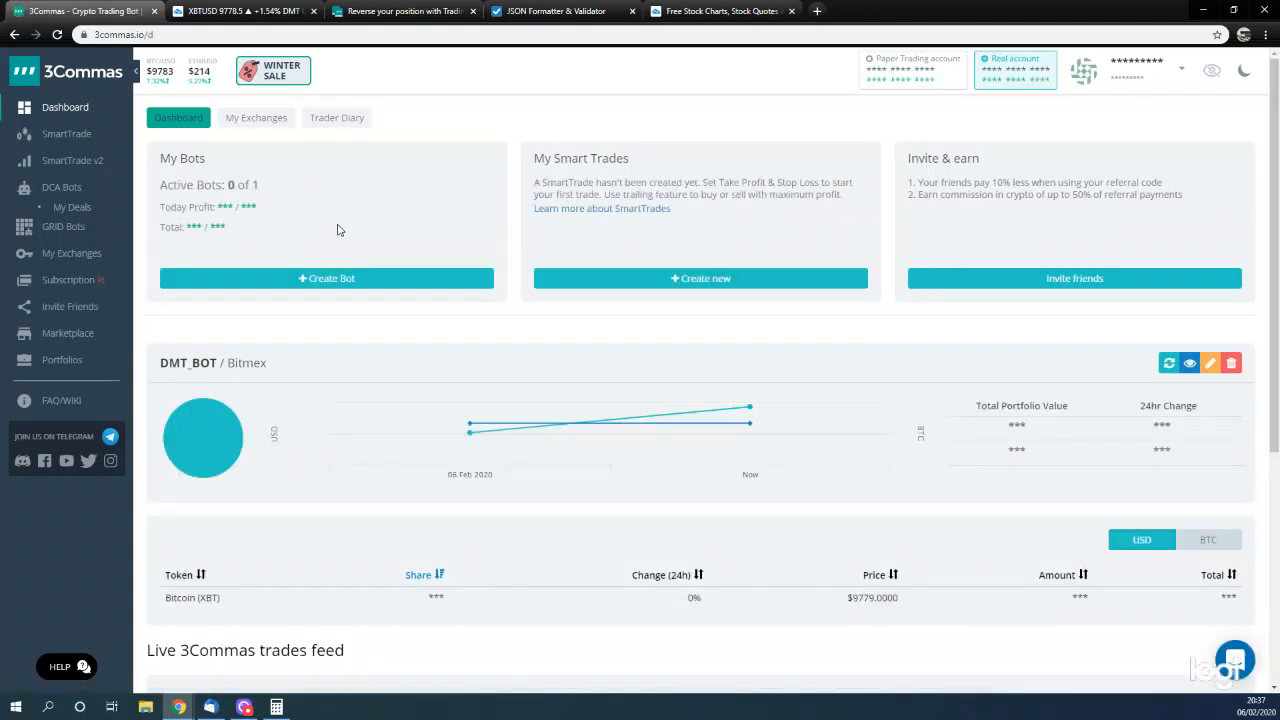
pyautogui.click(67, 255)
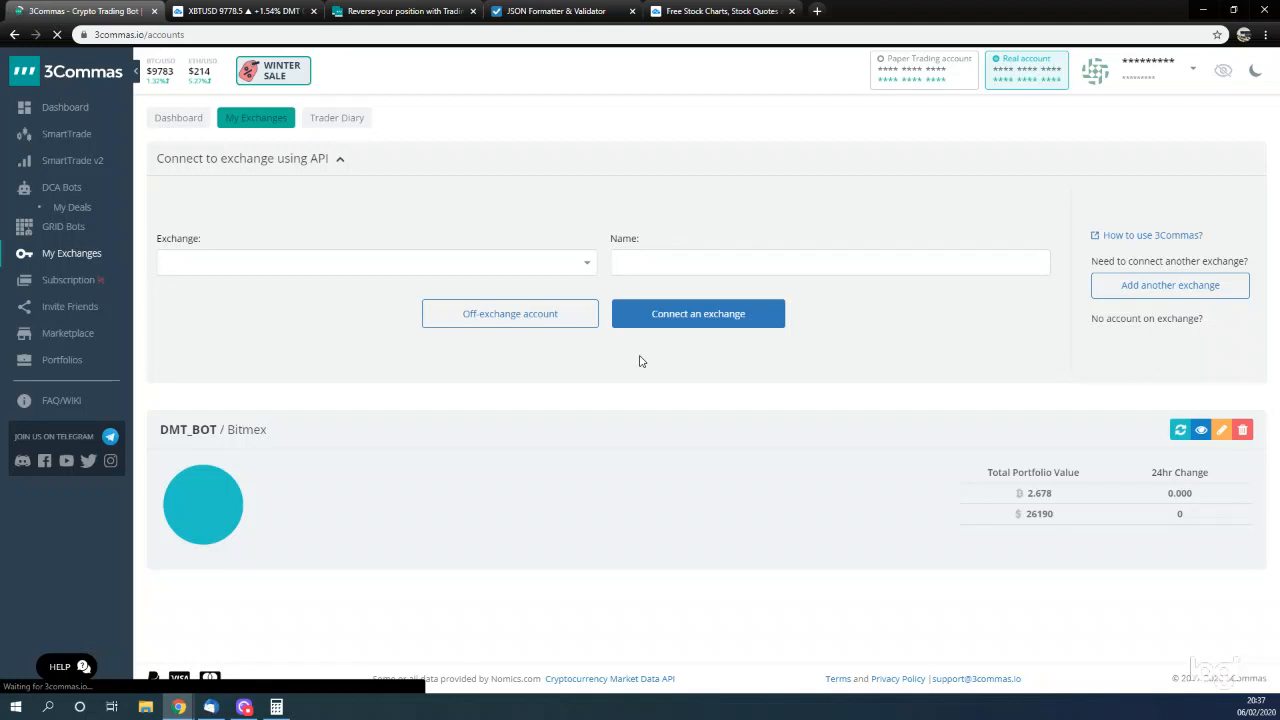
pyautogui.click(249, 240)
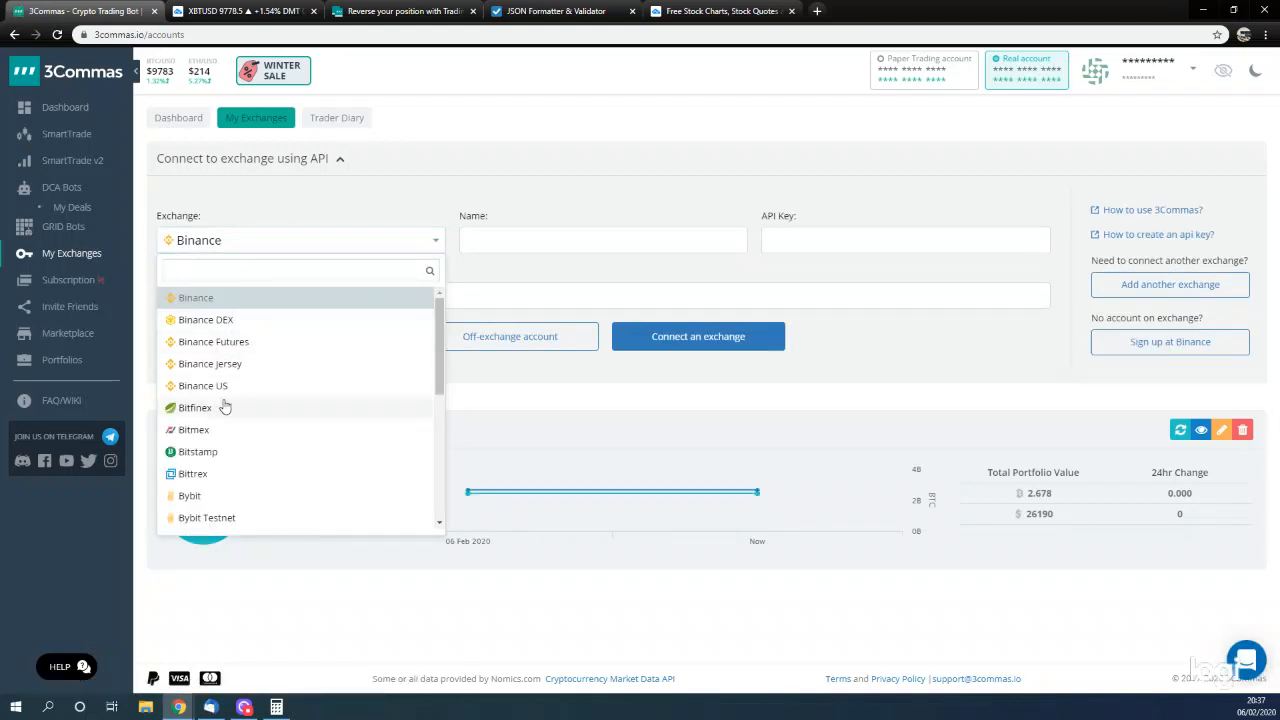
pyautogui.click(193, 430)
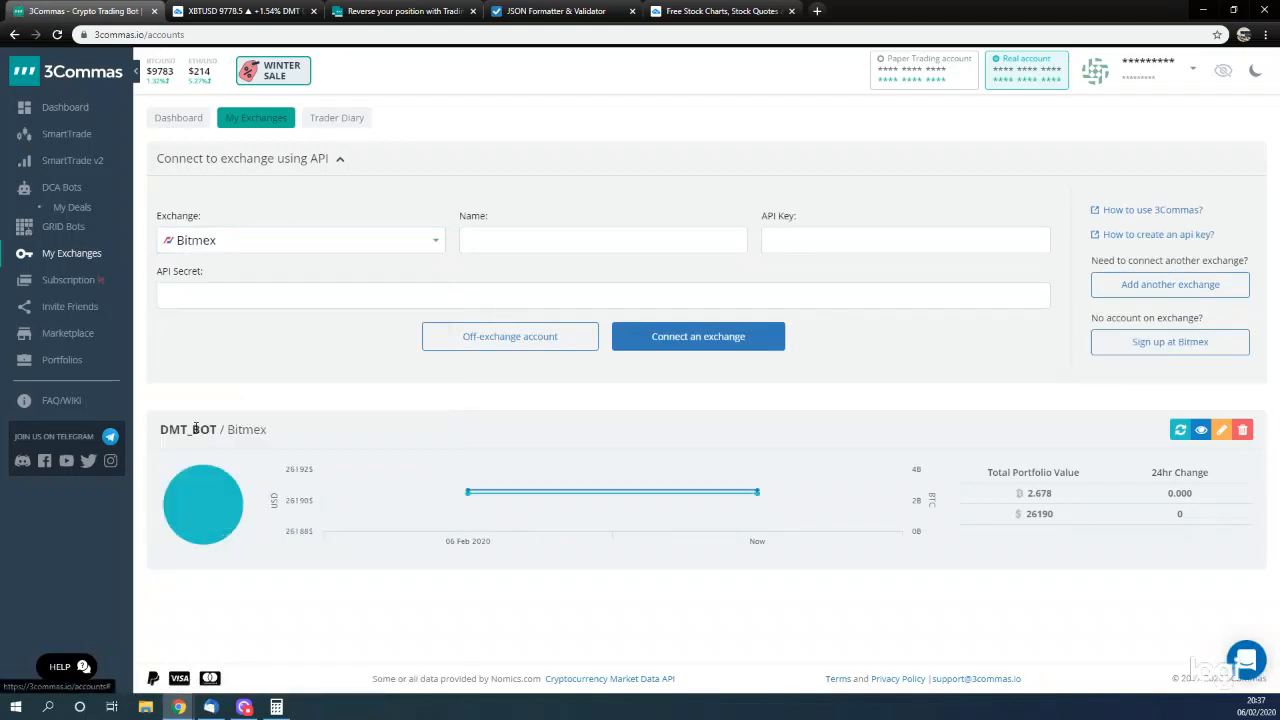
pyautogui.click(572, 240)
pyautogui.click(591, 196)
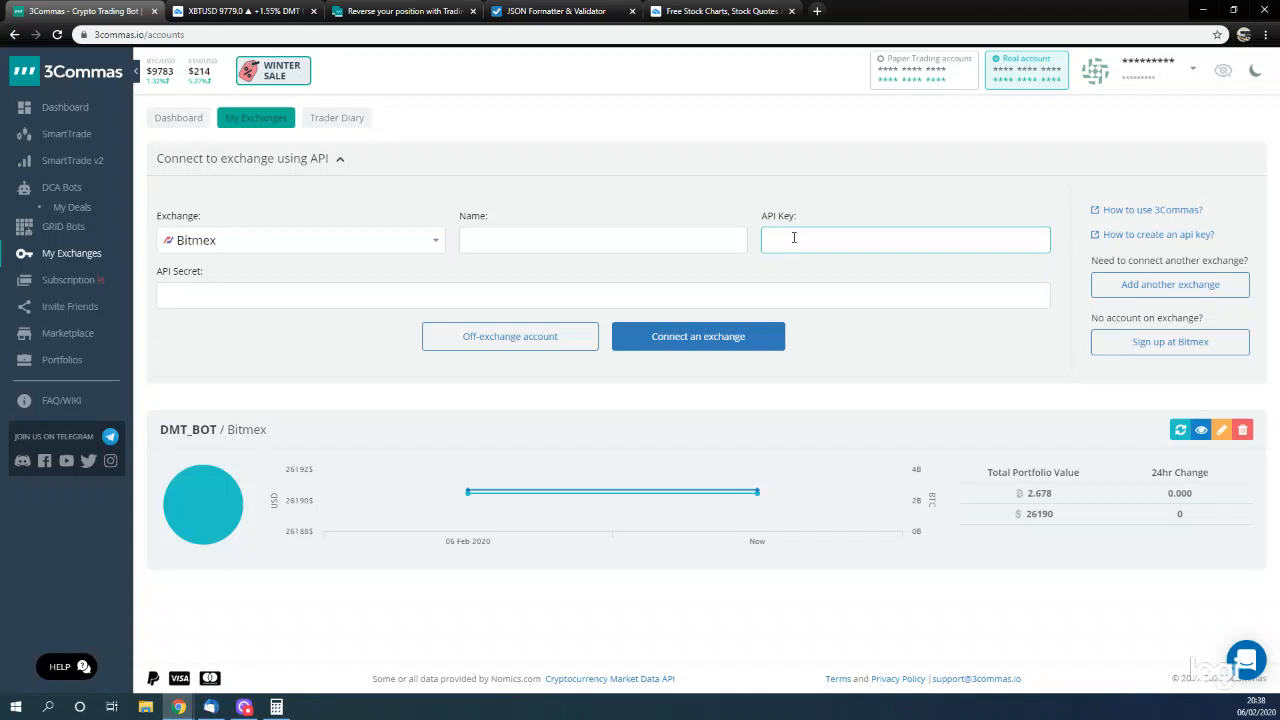
pyautogui.click(300, 292)
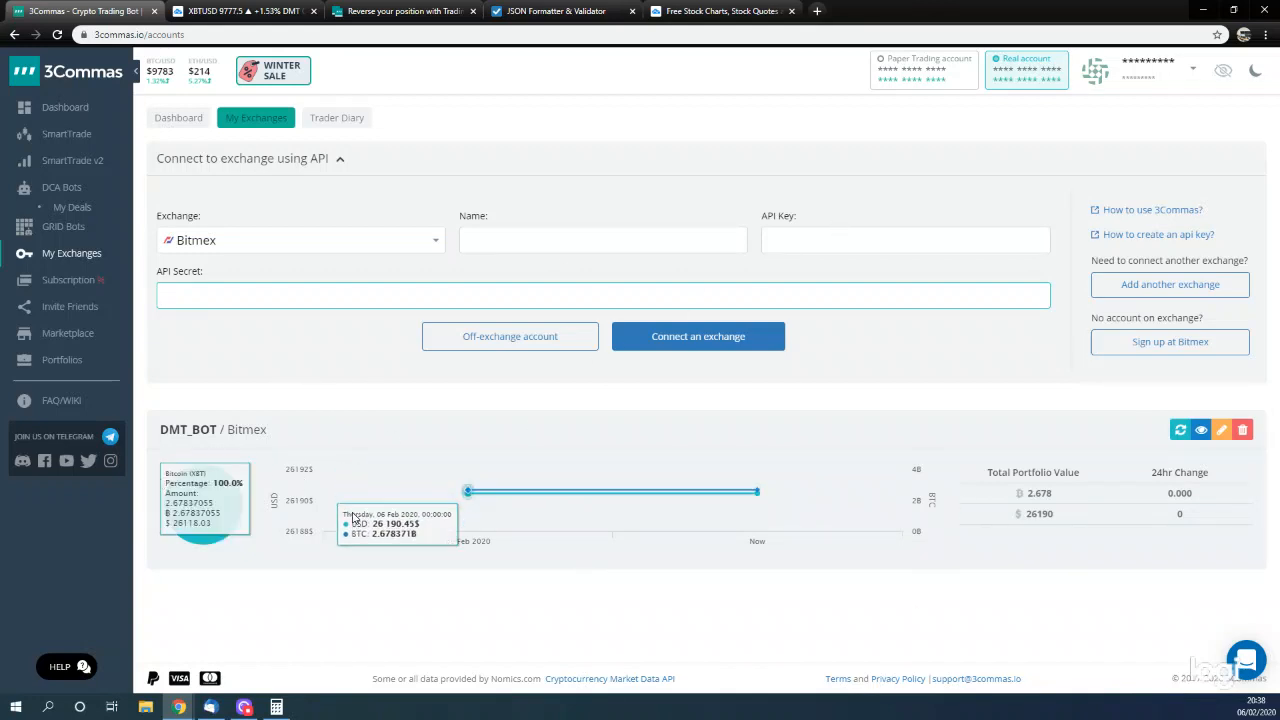
pyautogui.moveTo(225, 429); pyautogui.dragTo(300, 436)
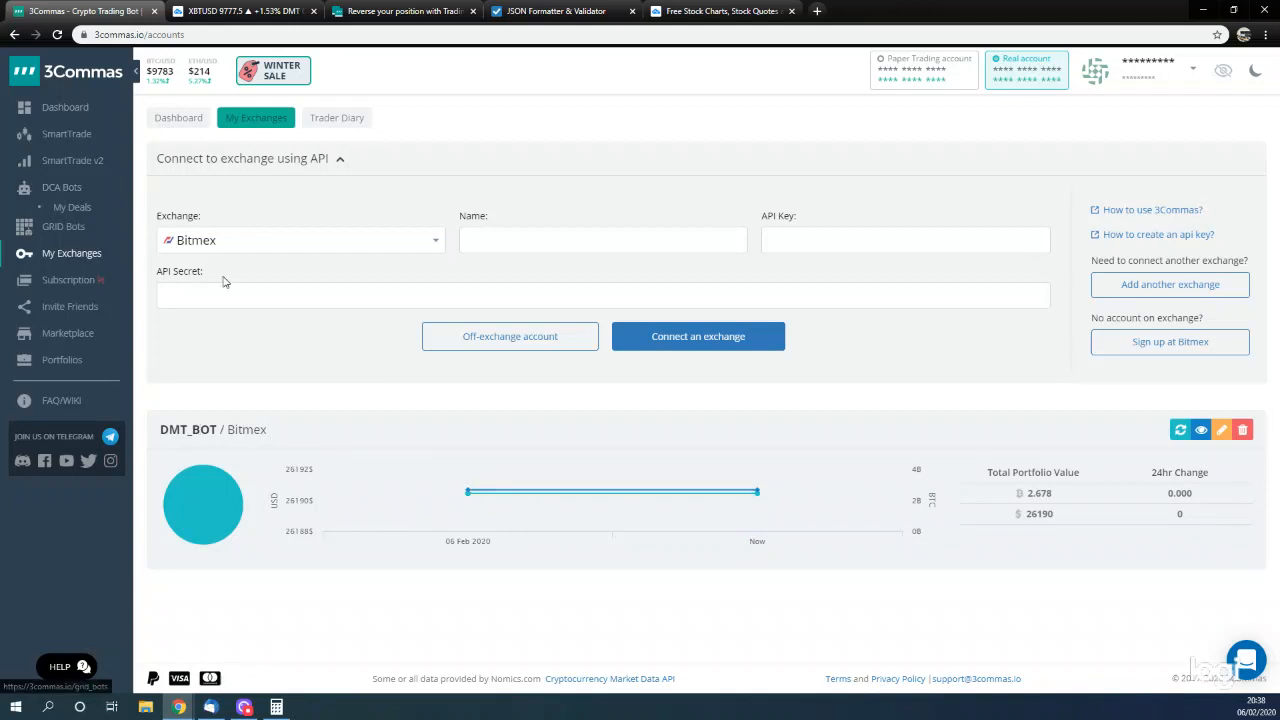
# Step: Start a new DCA bot from the DCA bots section, keeping DMT_BOT as its exchange
pyautogui.click(55, 196)
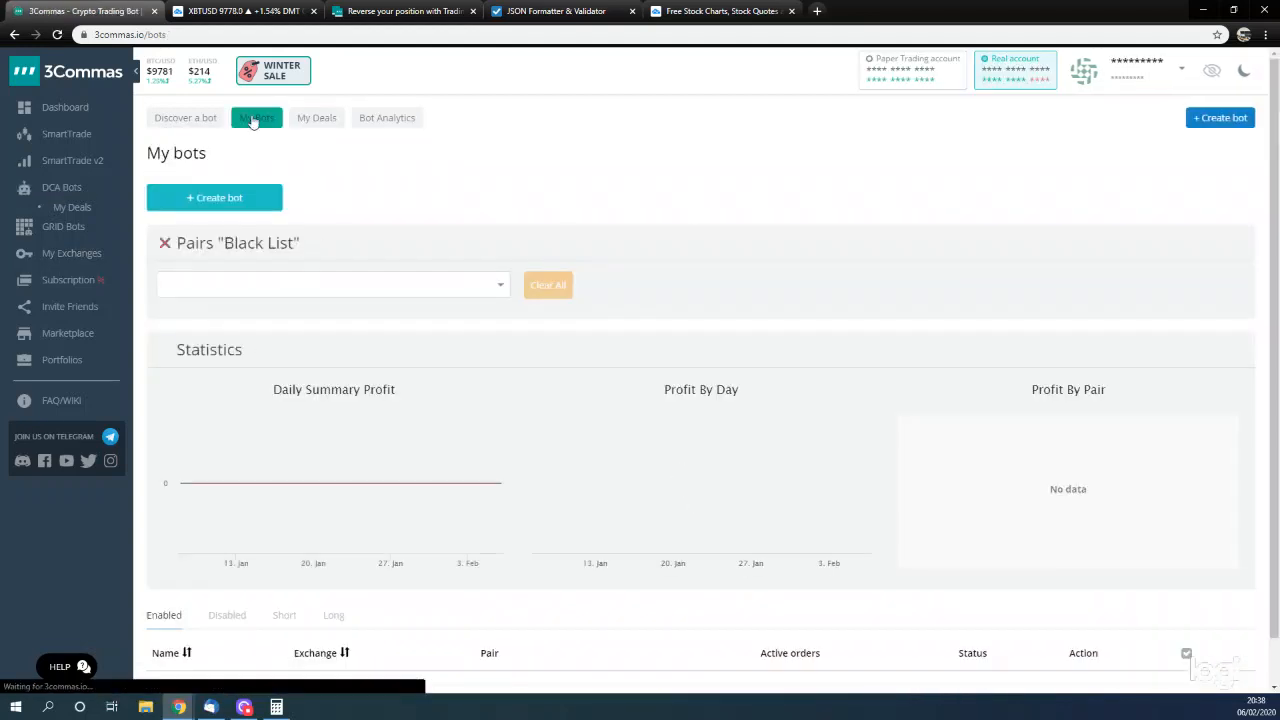
pyautogui.scroll(-2, 519, 592)
pyautogui.scroll(-1, 516, 590)
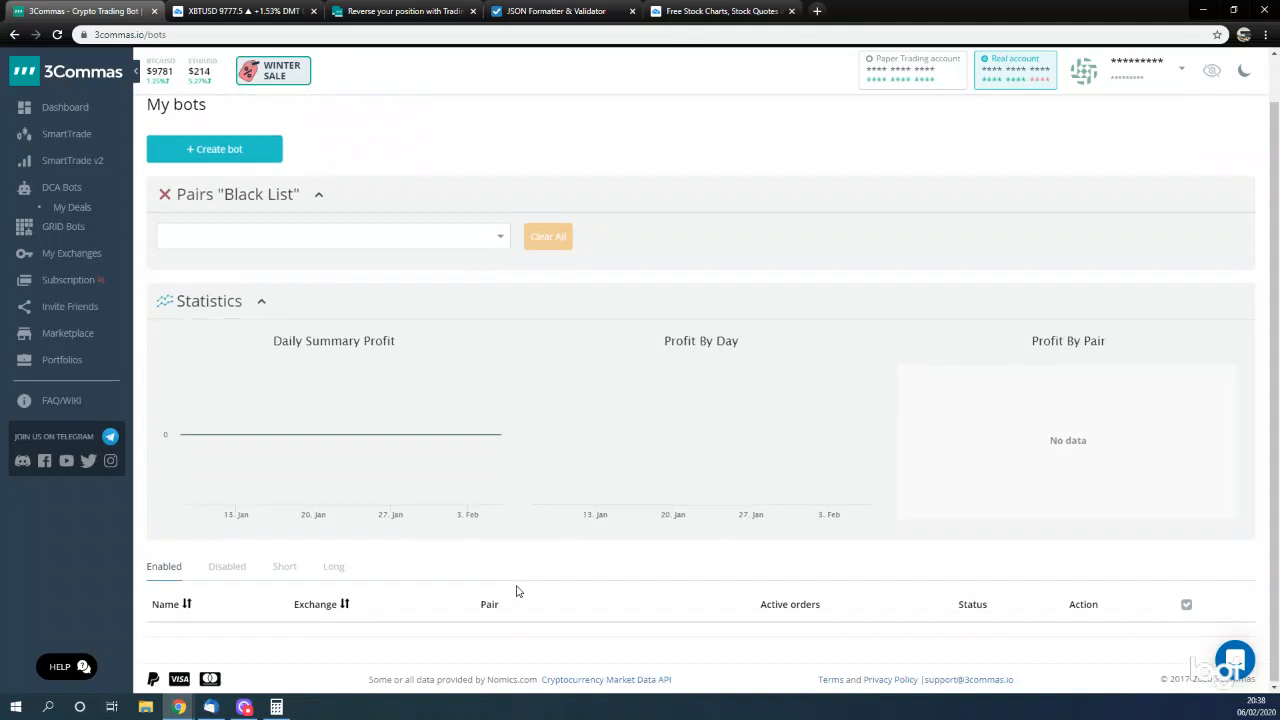
pyautogui.scroll(2, 351, 251)
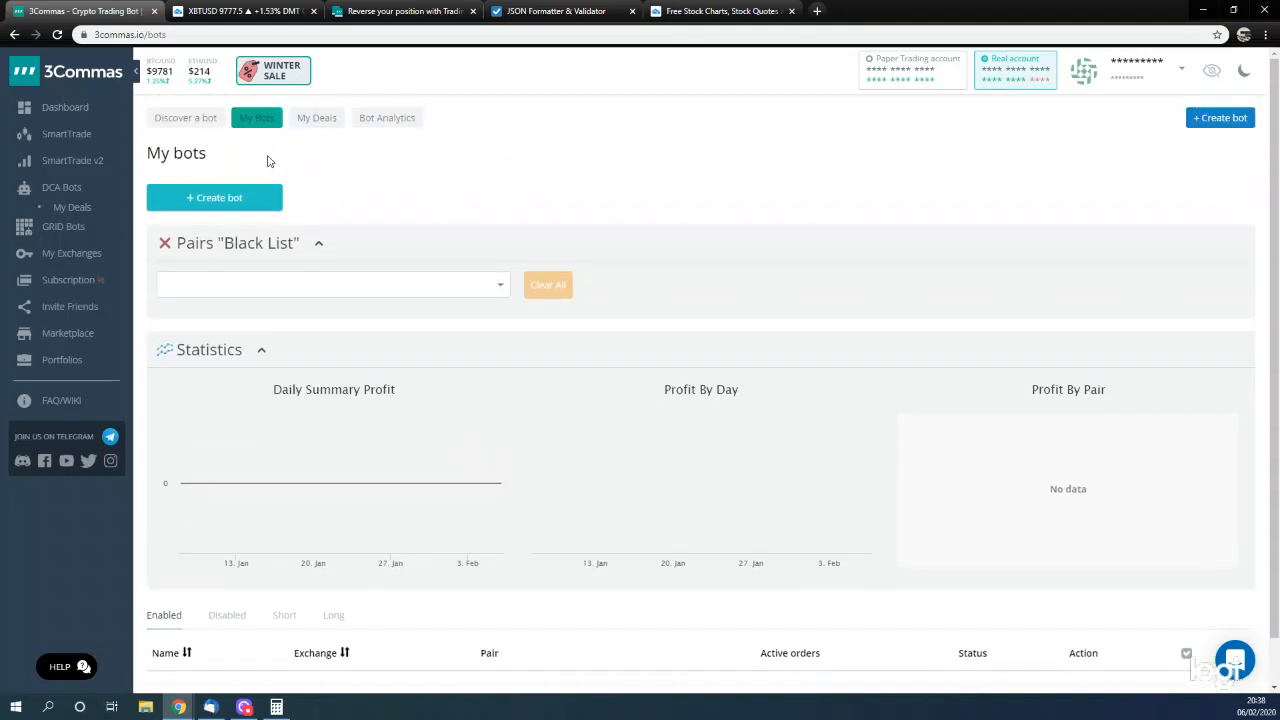
pyautogui.click(231, 198)
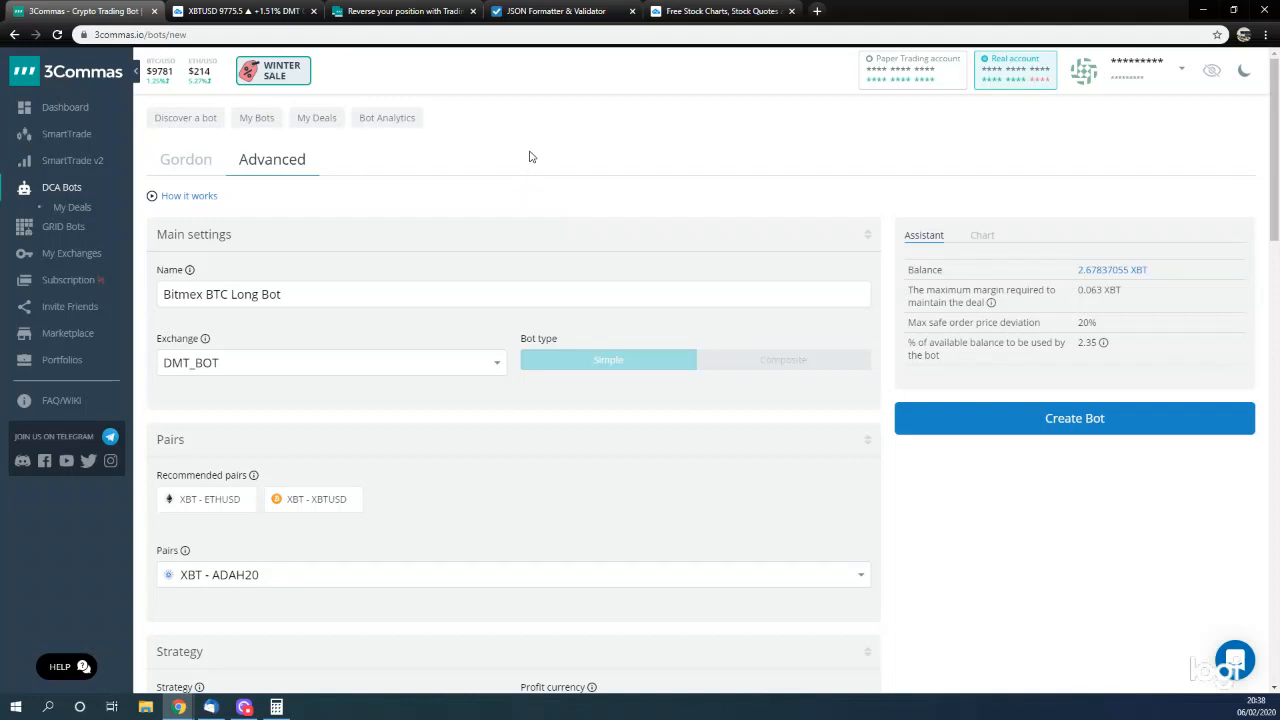
pyautogui.scroll(-1, 211, 297)
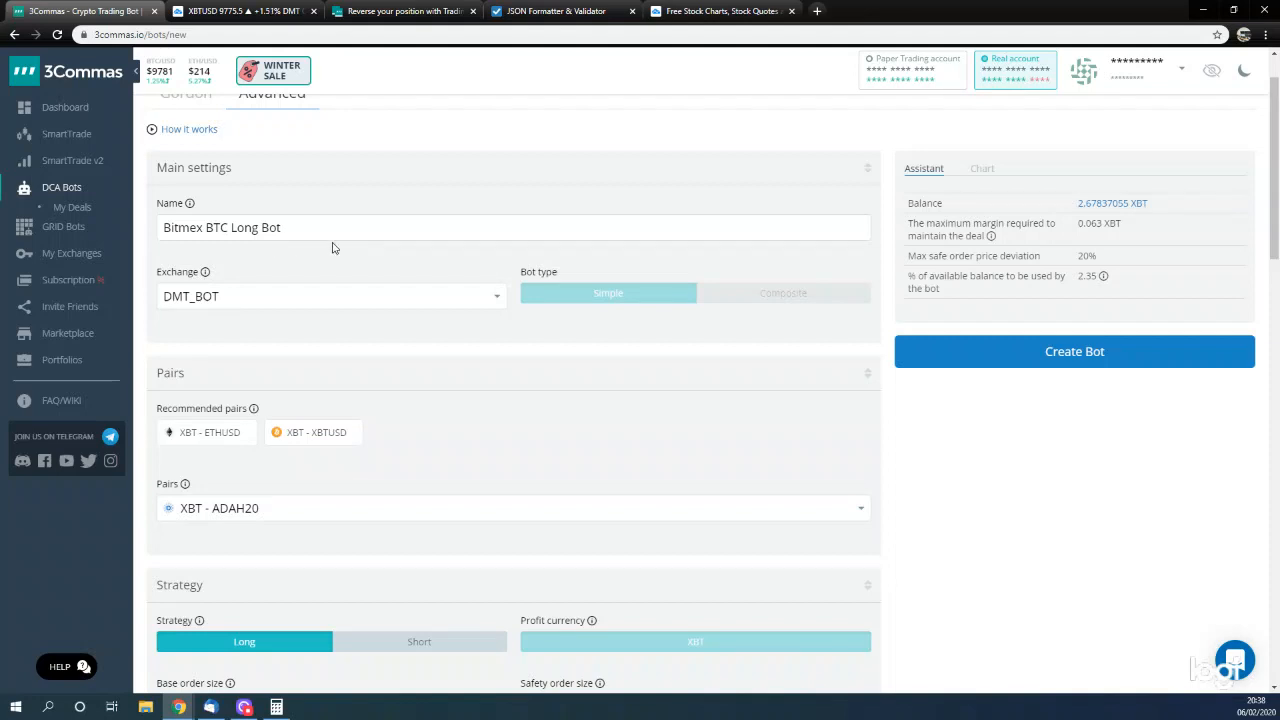
pyautogui.scroll(-1, 374, 263)
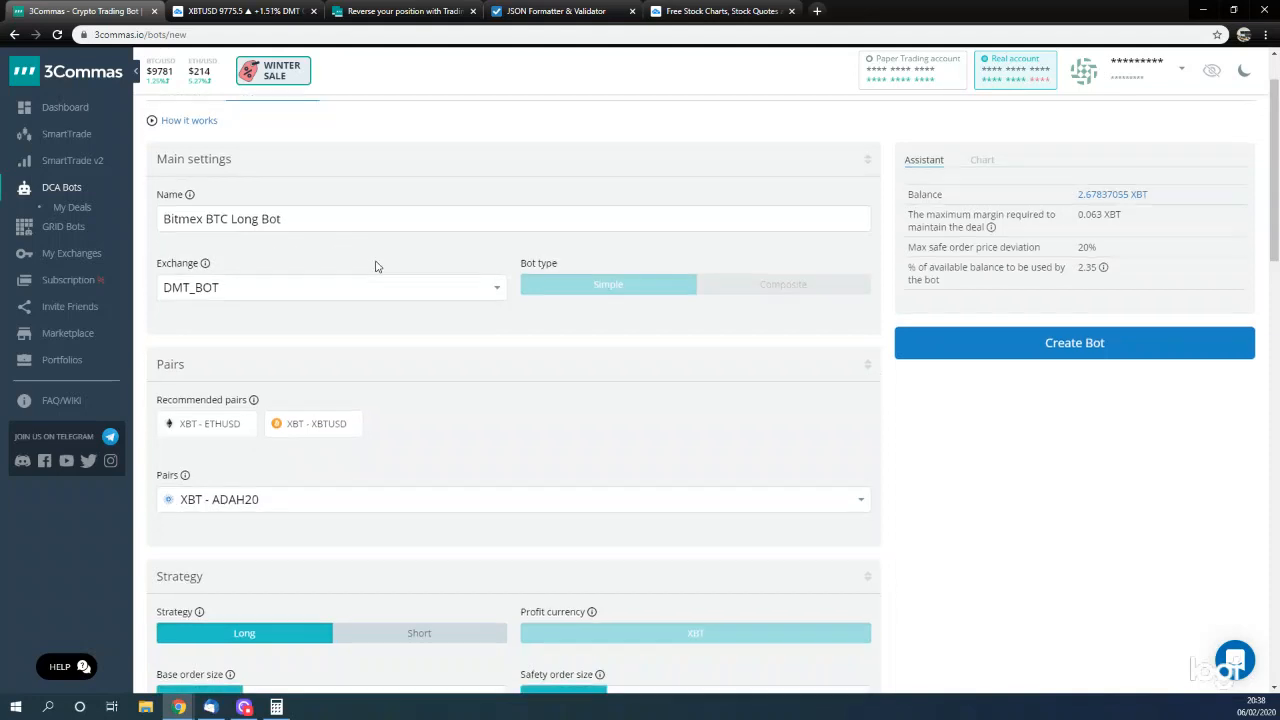
pyautogui.click(323, 234)
pyautogui.click(184, 256)
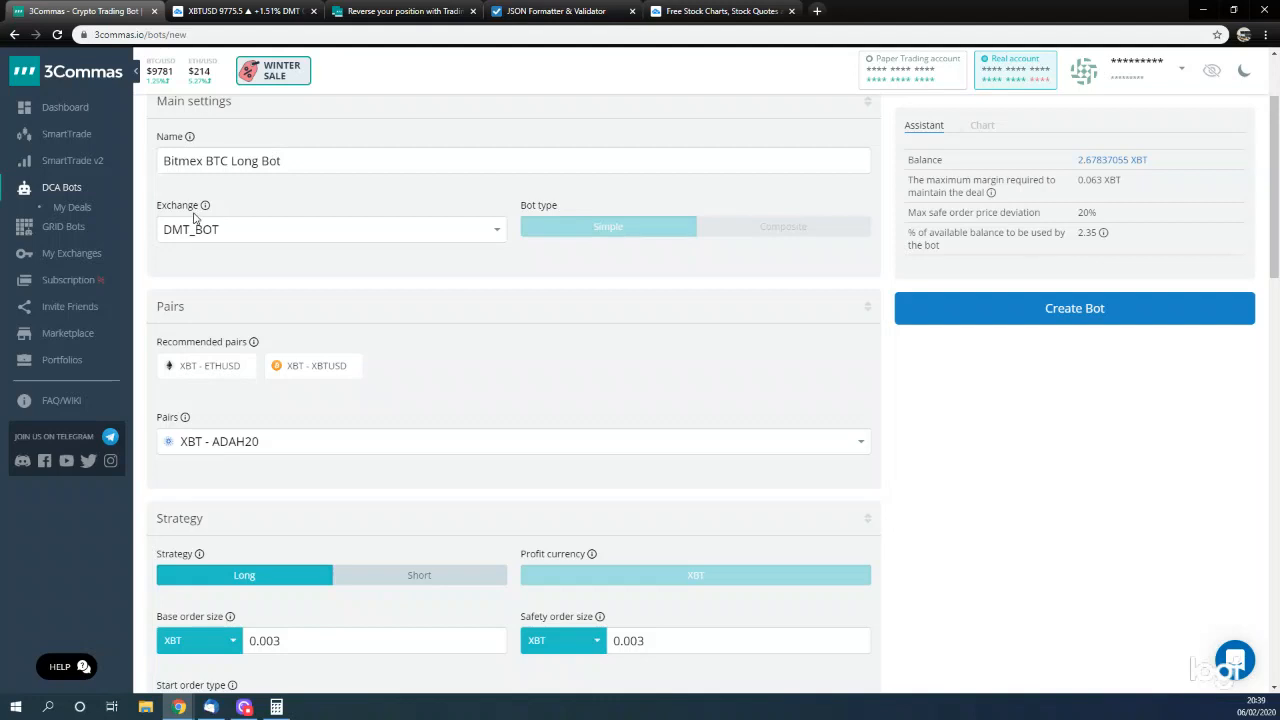
# Step: Set the bot's trading pair to the recommended XBT - XBTUSD
pyautogui.scroll(-2, 530, 284)
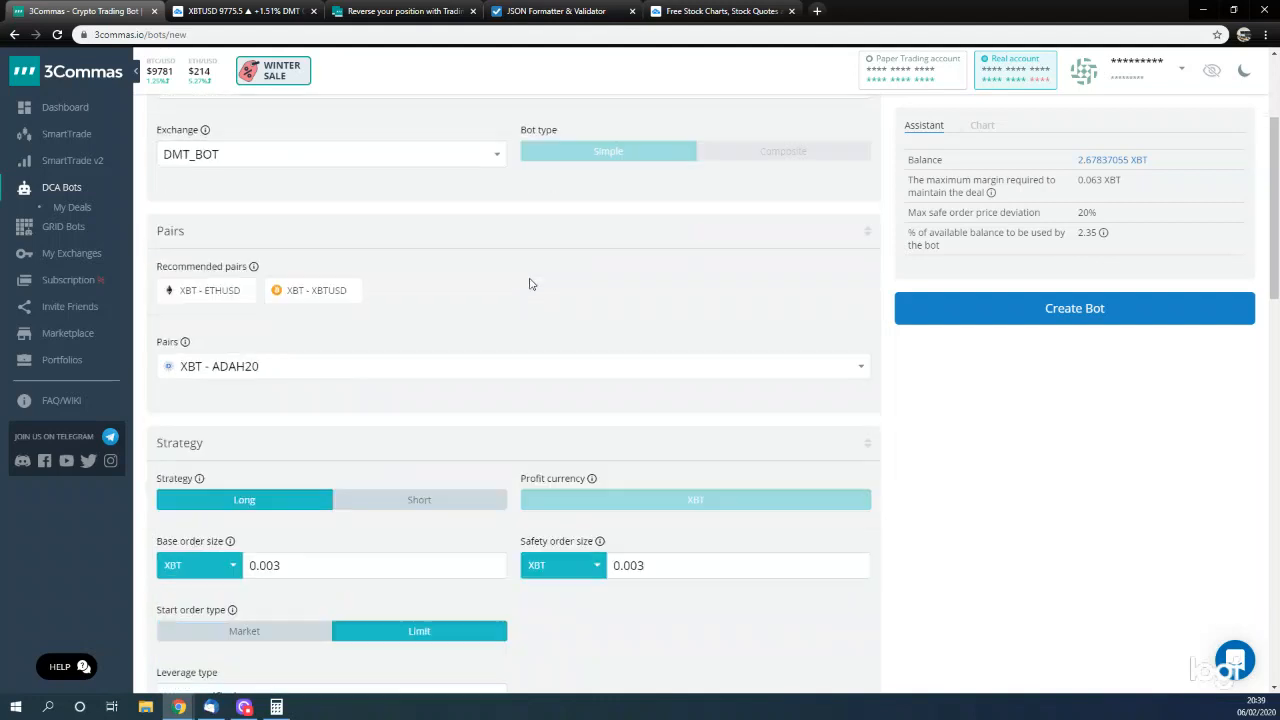
pyautogui.scroll(2, 553, 212)
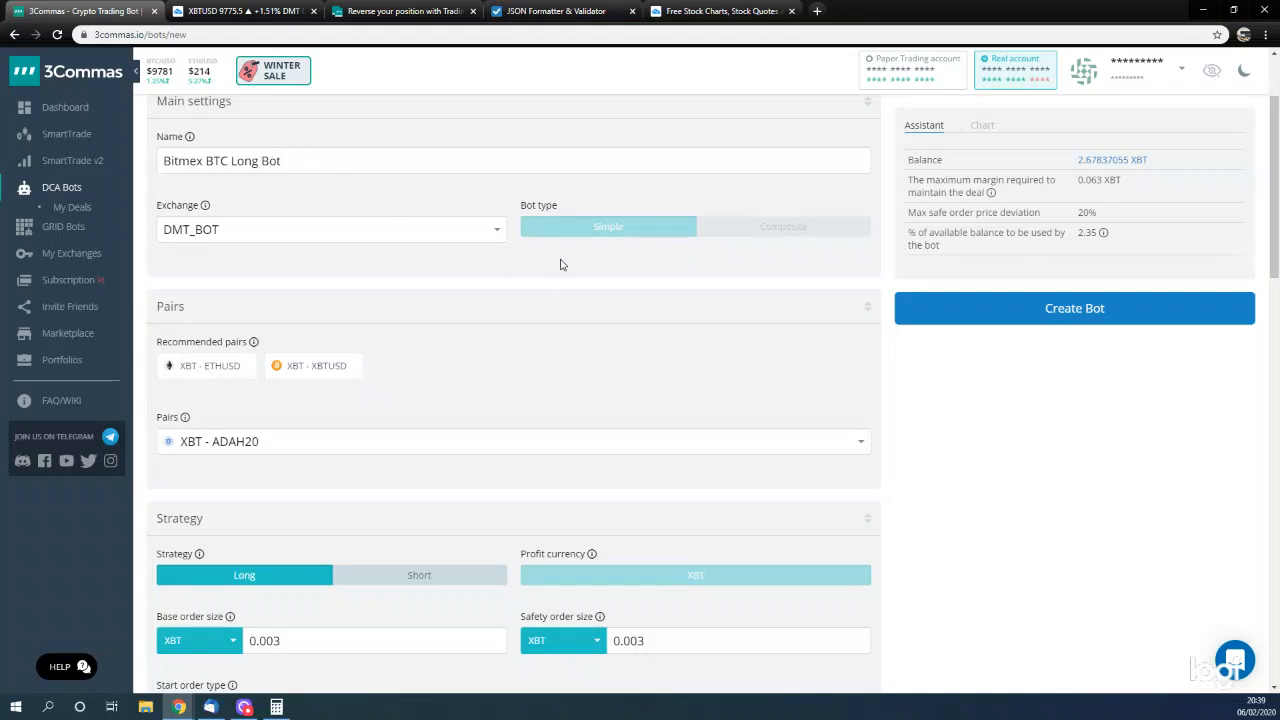
pyautogui.scroll(-1, 466, 330)
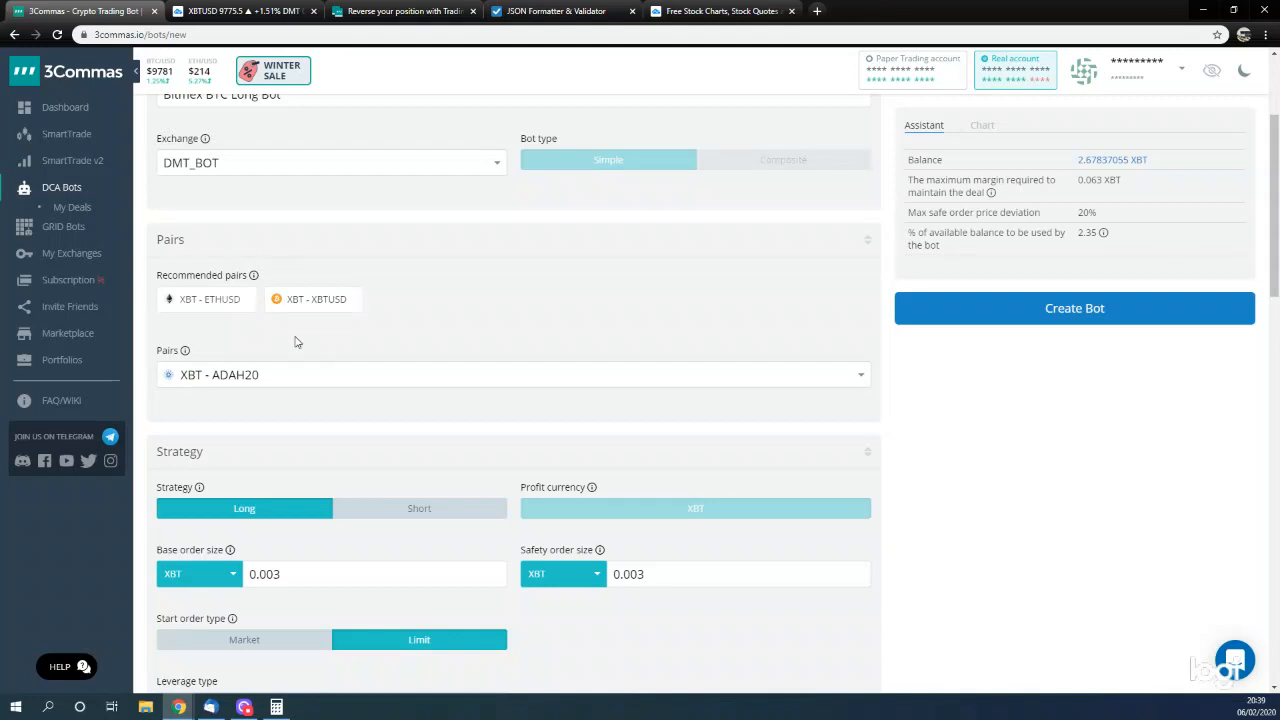
pyautogui.click(267, 384)
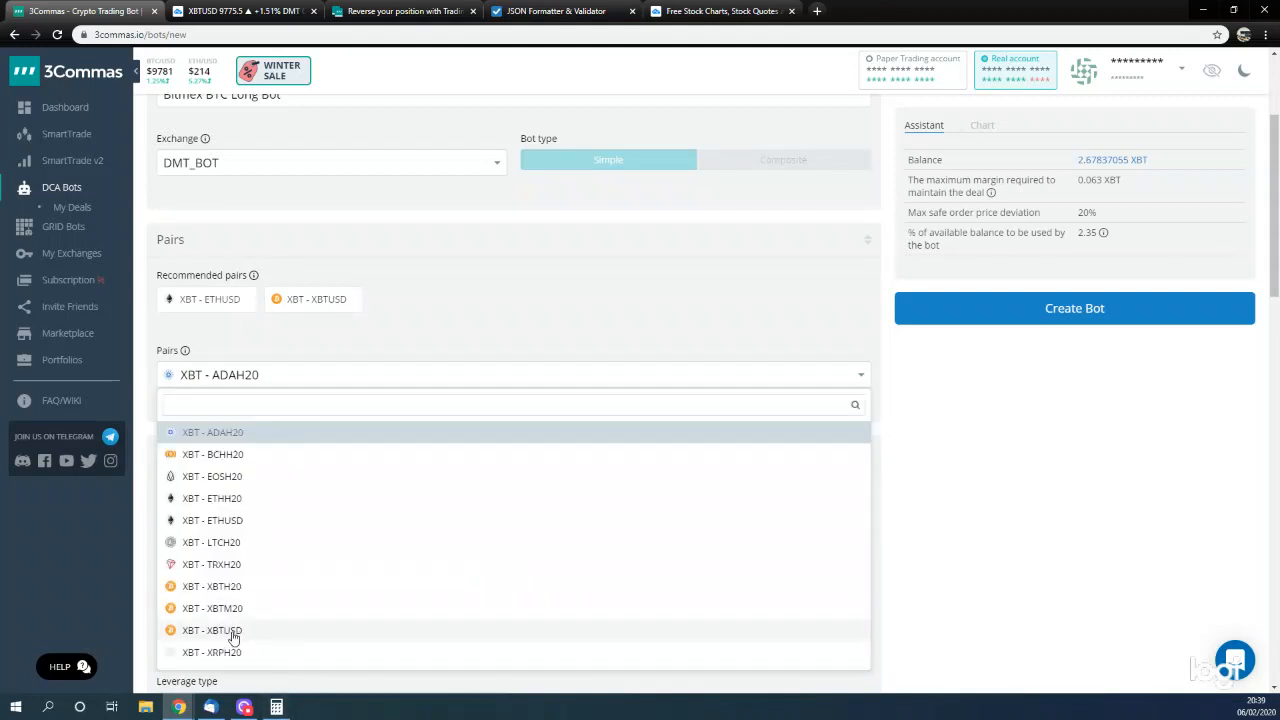
pyautogui.click(375, 318)
pyautogui.click(320, 300)
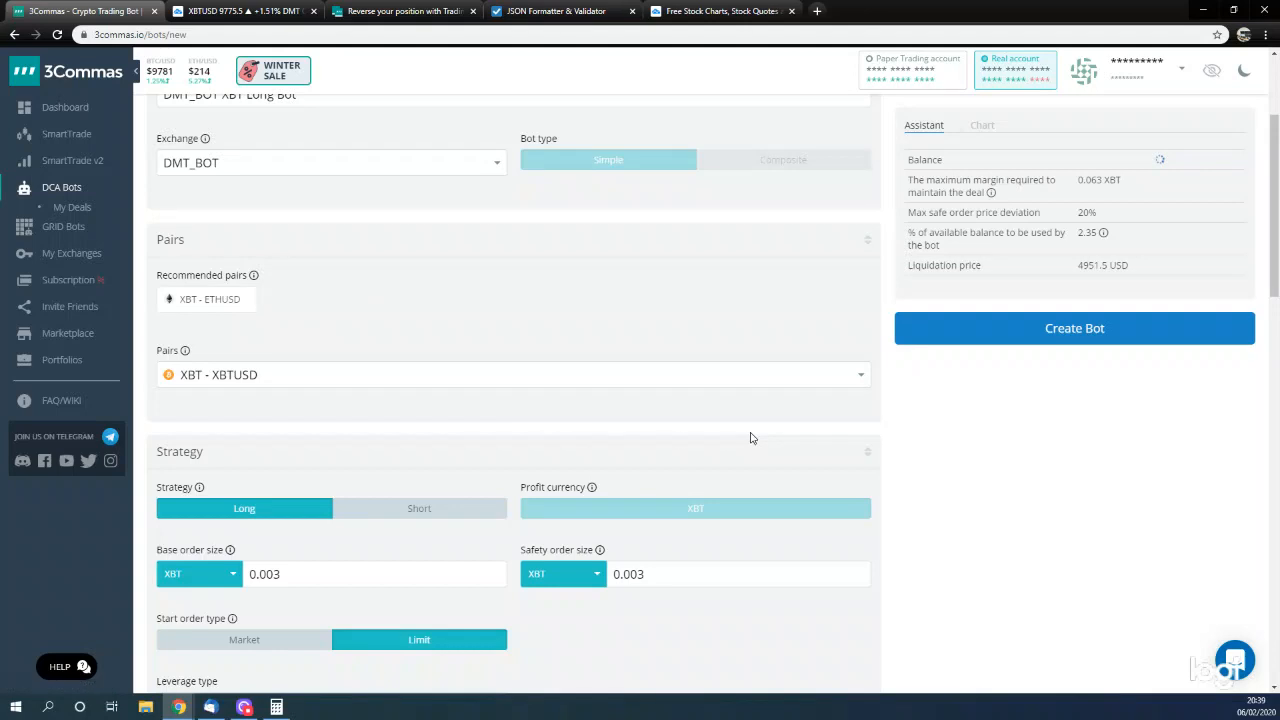
pyautogui.scroll(-2, 985, 520)
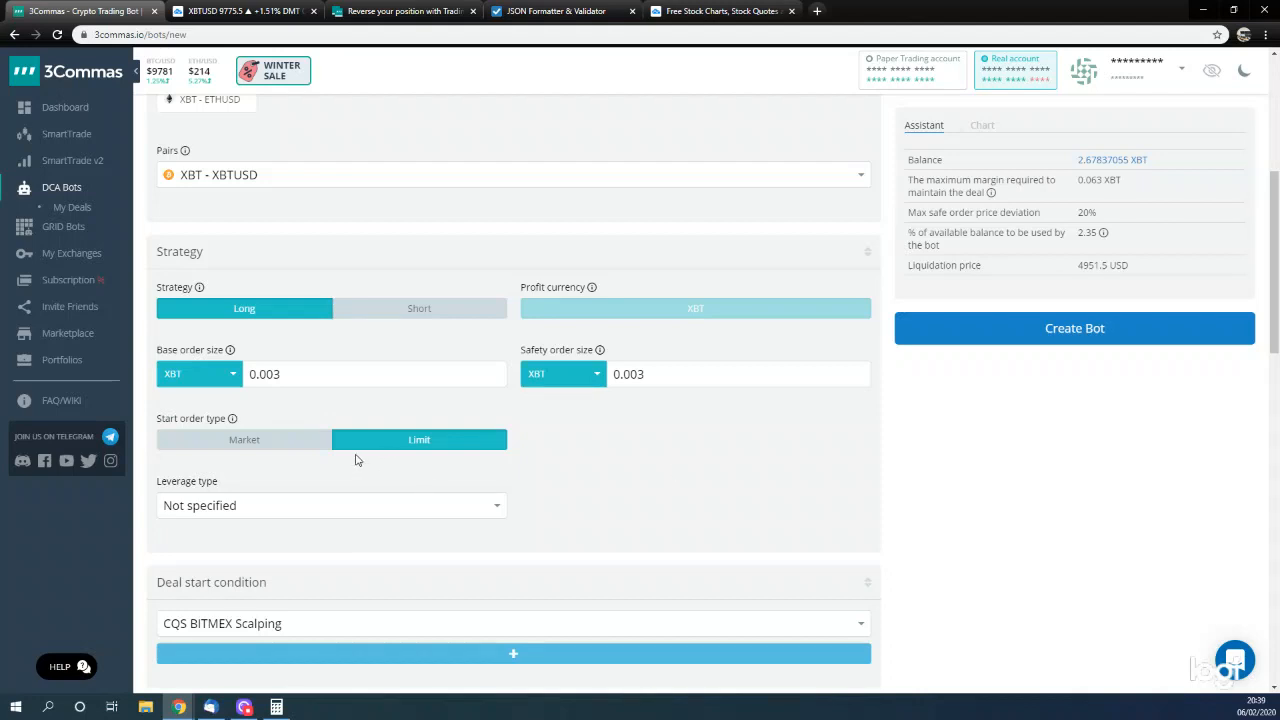
# Step: Set the start order type to Market and review the Assistant's balance and liquidation figures
pyautogui.click(231, 445)
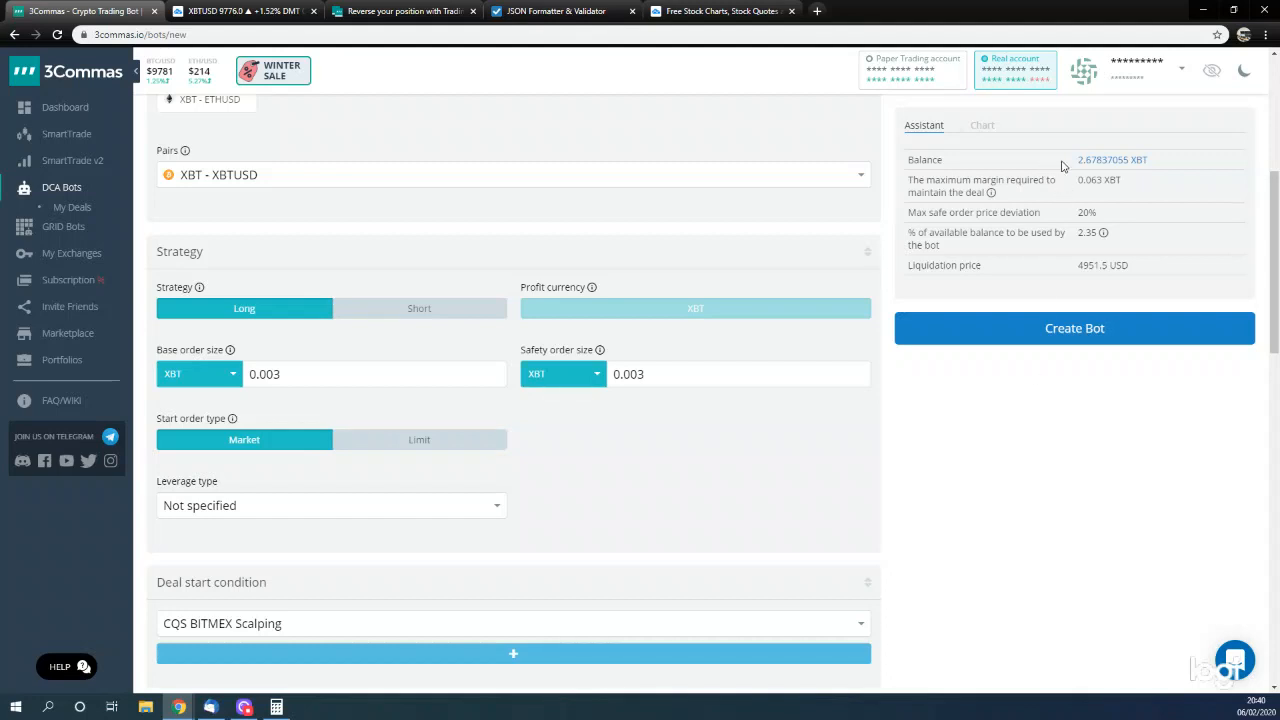
pyautogui.moveTo(1062, 166); pyautogui.dragTo(1226, 164)
pyautogui.click(1010, 170)
pyautogui.moveTo(1070, 161); pyautogui.dragTo(1199, 161)
pyautogui.click(1144, 200)
pyautogui.moveTo(1066, 166); pyautogui.dragTo(1252, 166)
pyautogui.click(1178, 201)
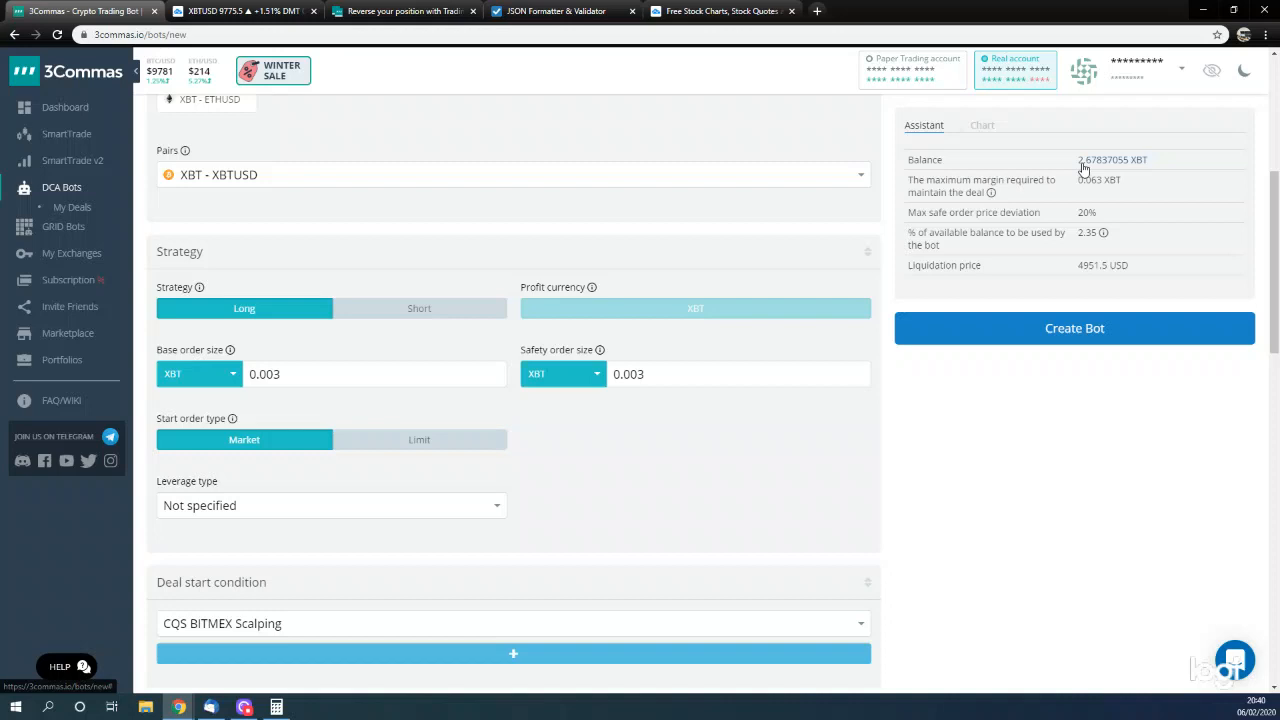
pyautogui.hotkey('alt', 'Tab')
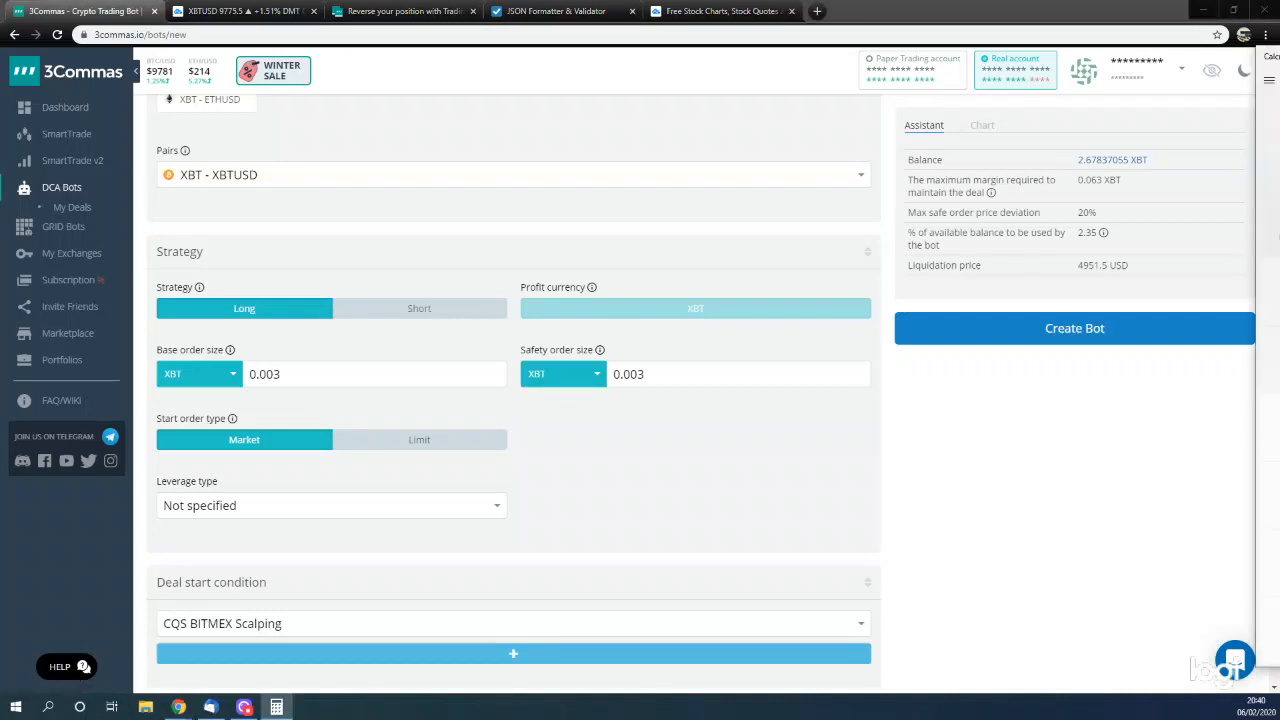
# Step: Bring Calculator over the page, evaluate 2.6783, then drag it off the right edge
pyautogui.moveTo(1279, 80); pyautogui.dragTo(646, 60)
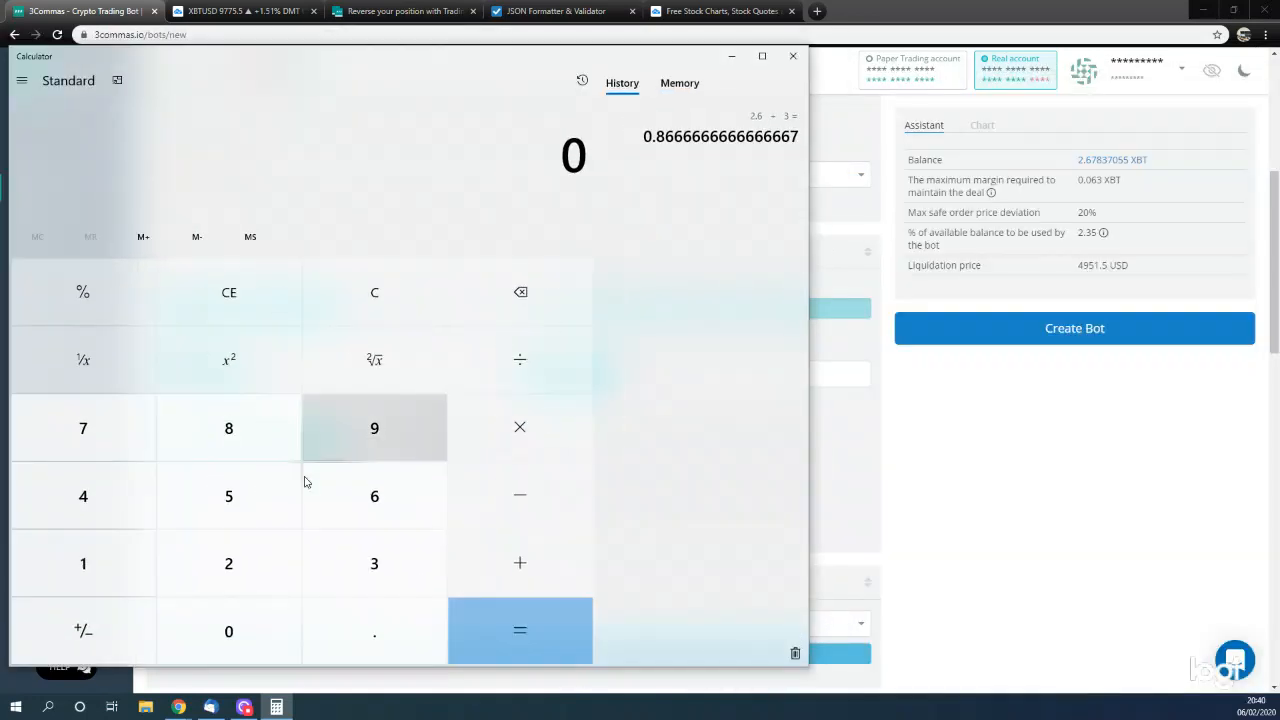
pyautogui.click(243, 557)
pyautogui.click(343, 632)
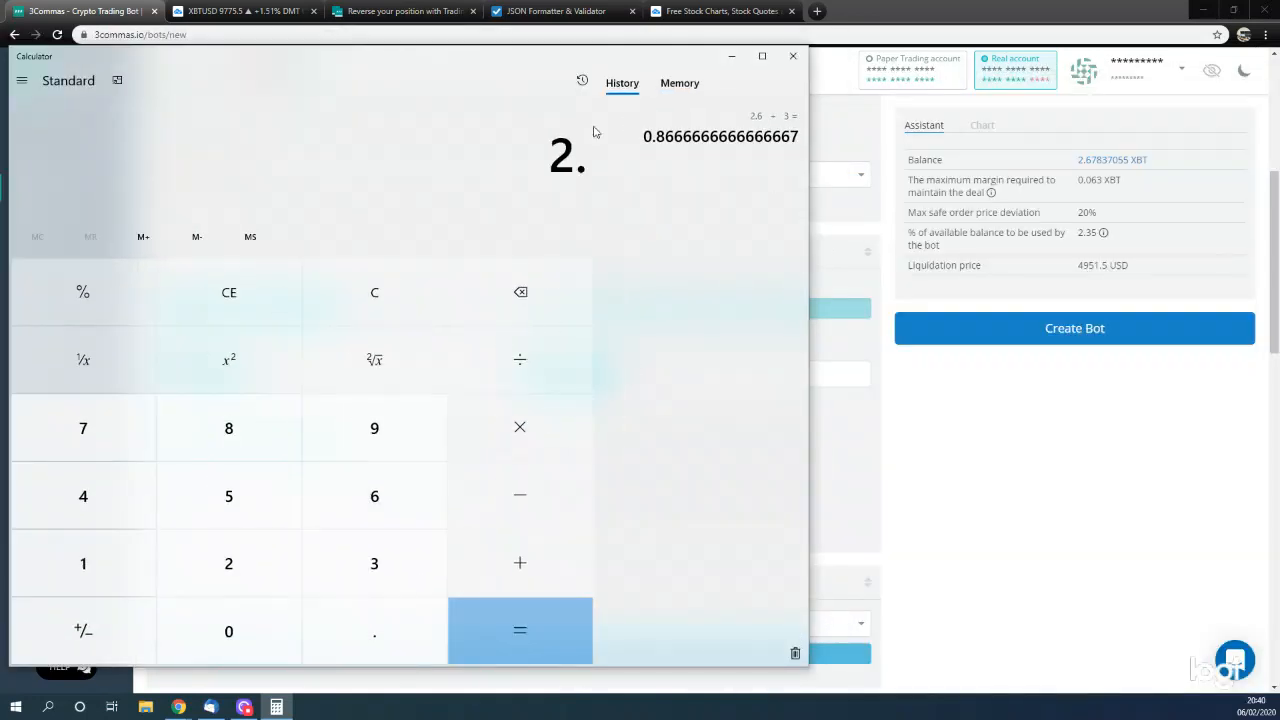
pyautogui.click(391, 494)
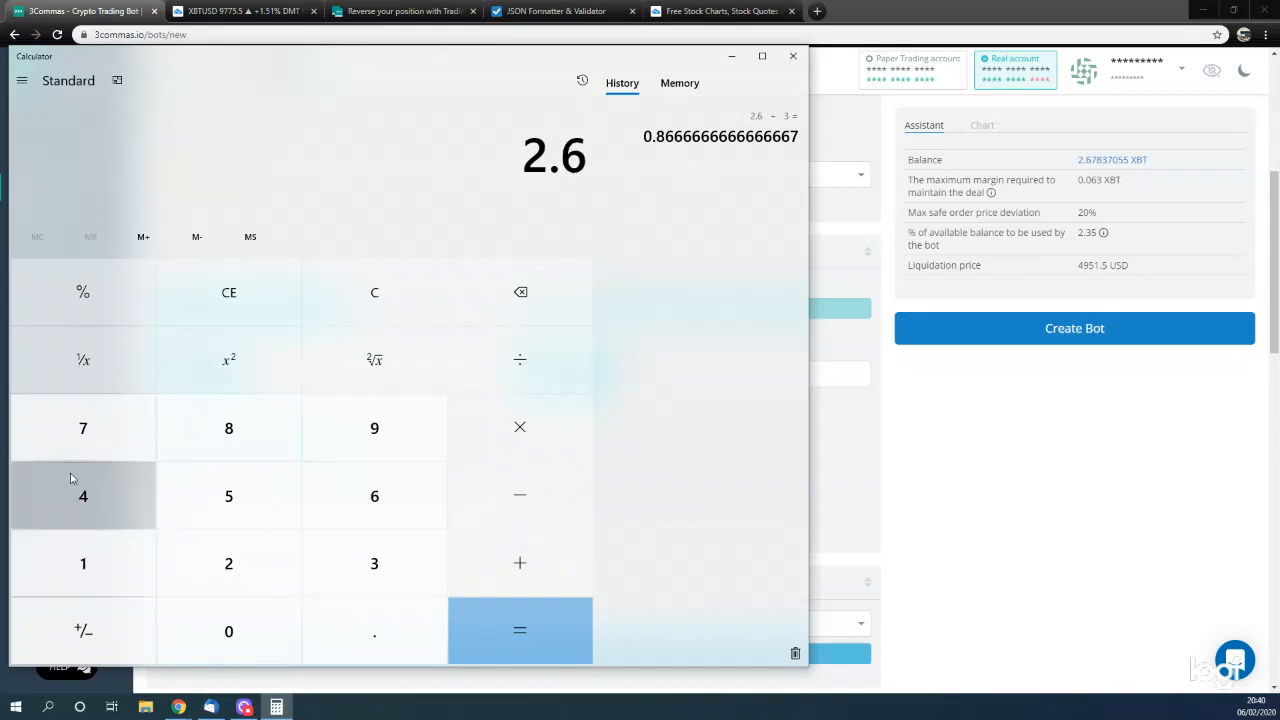
pyautogui.click(80, 438)
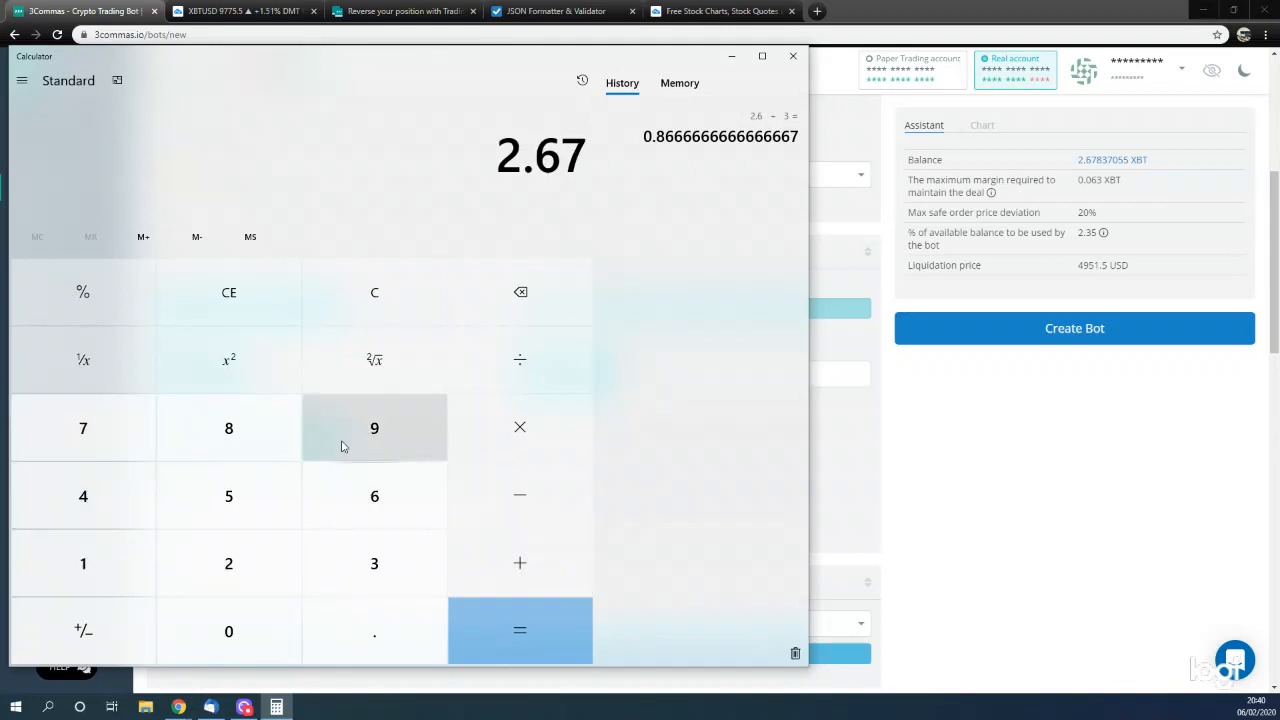
pyautogui.click(200, 430)
pyautogui.click(376, 572)
pyautogui.click(506, 634)
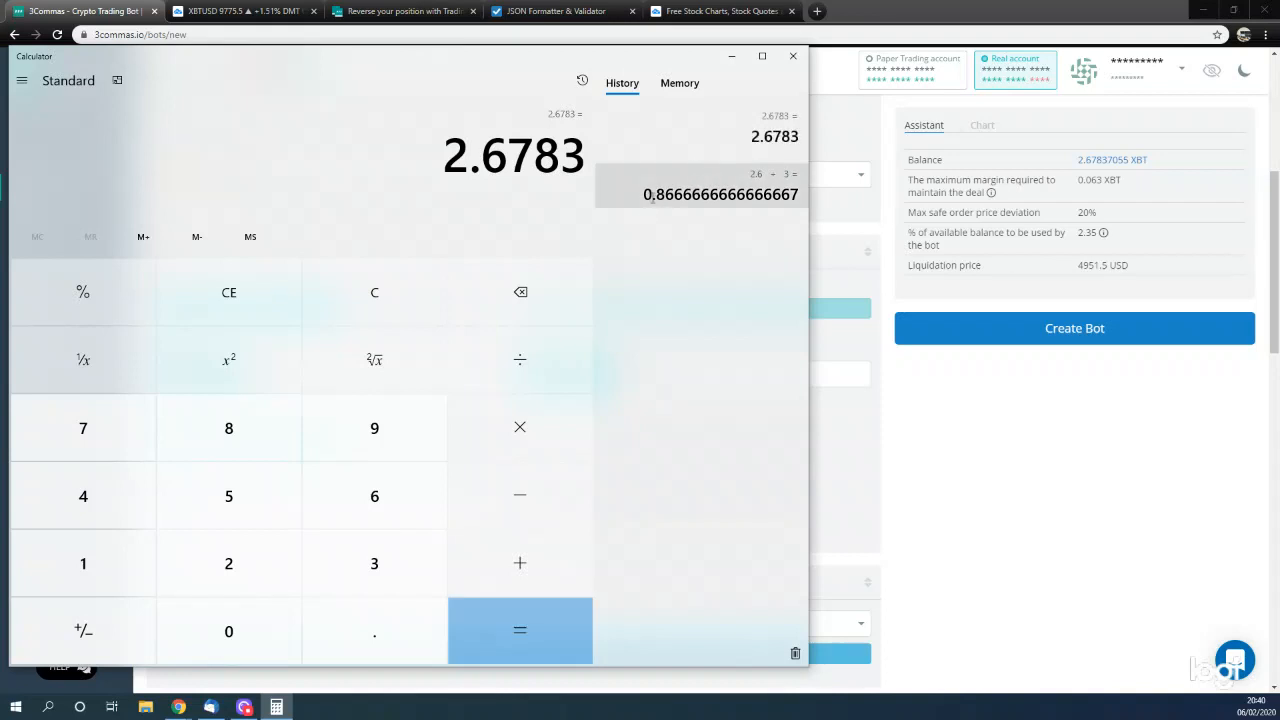
pyautogui.moveTo(651, 63); pyautogui.dragTo(1279, 63)
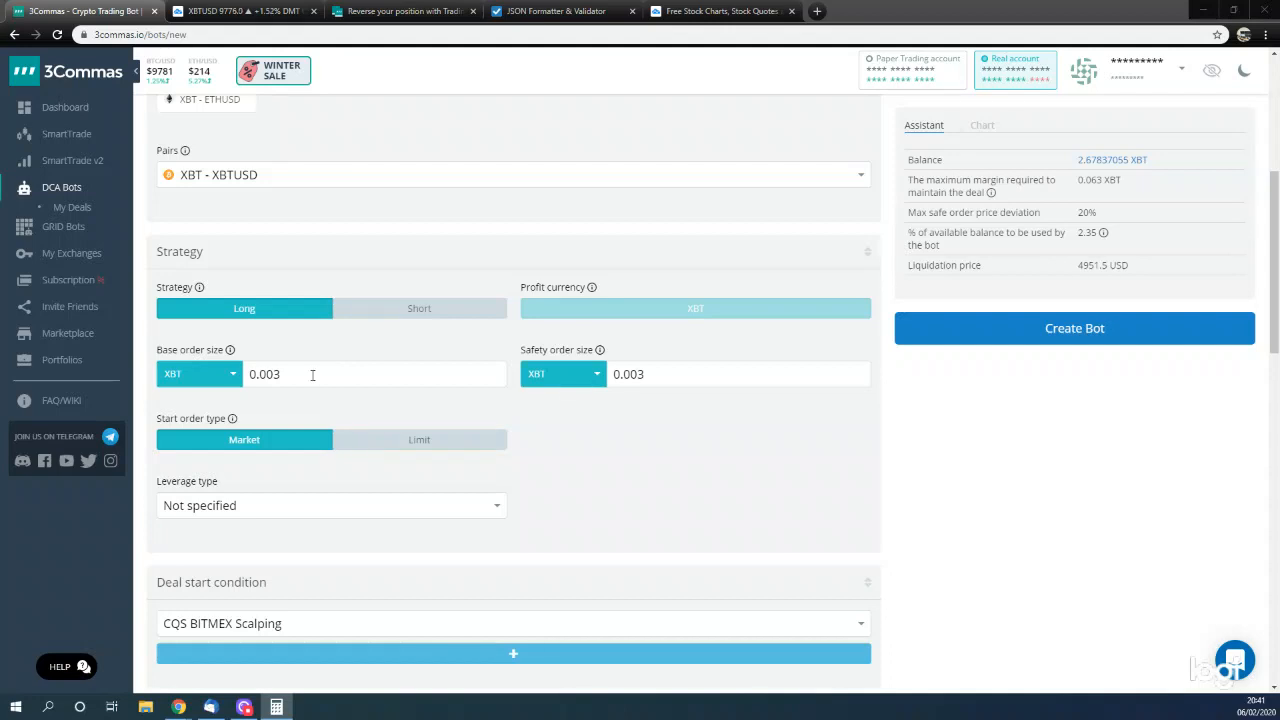
# Step: Replace the 0.003 base order size with 1 XBT
pyautogui.moveTo(310, 375); pyautogui.dragTo(240, 377)
pyautogui.write('1')
pyautogui.click(675, 460)
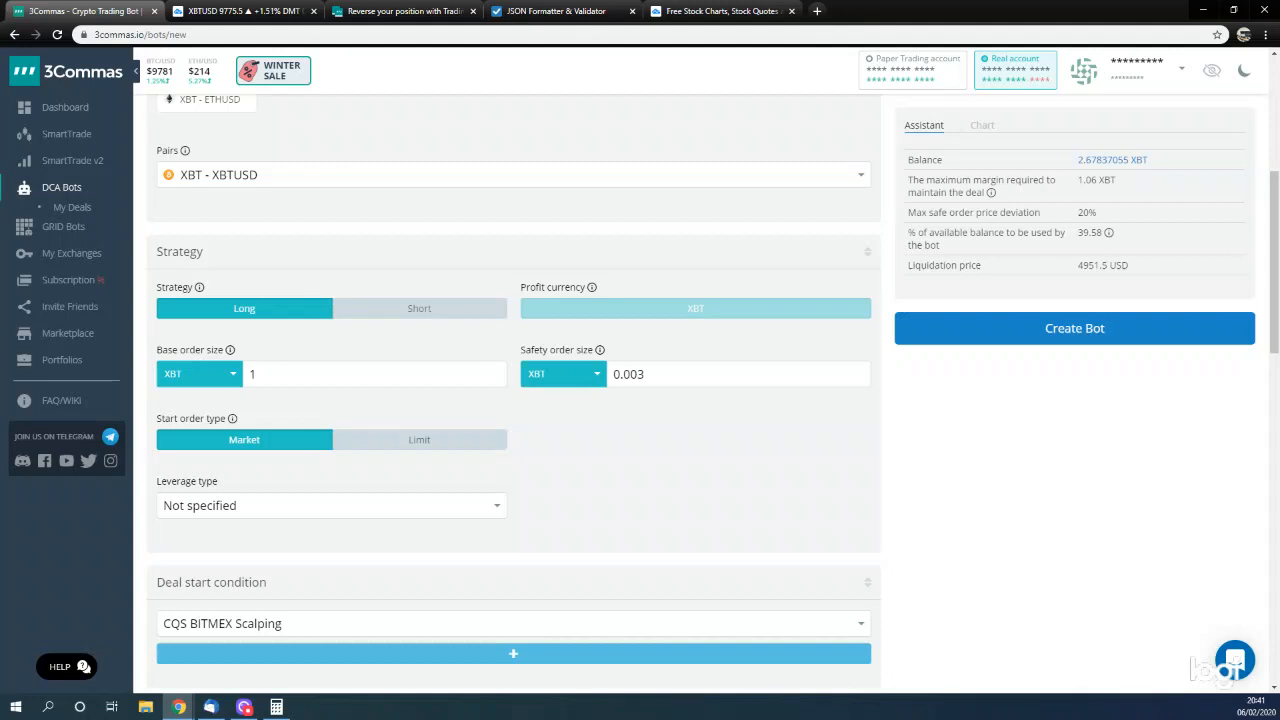
pyautogui.click(295, 375)
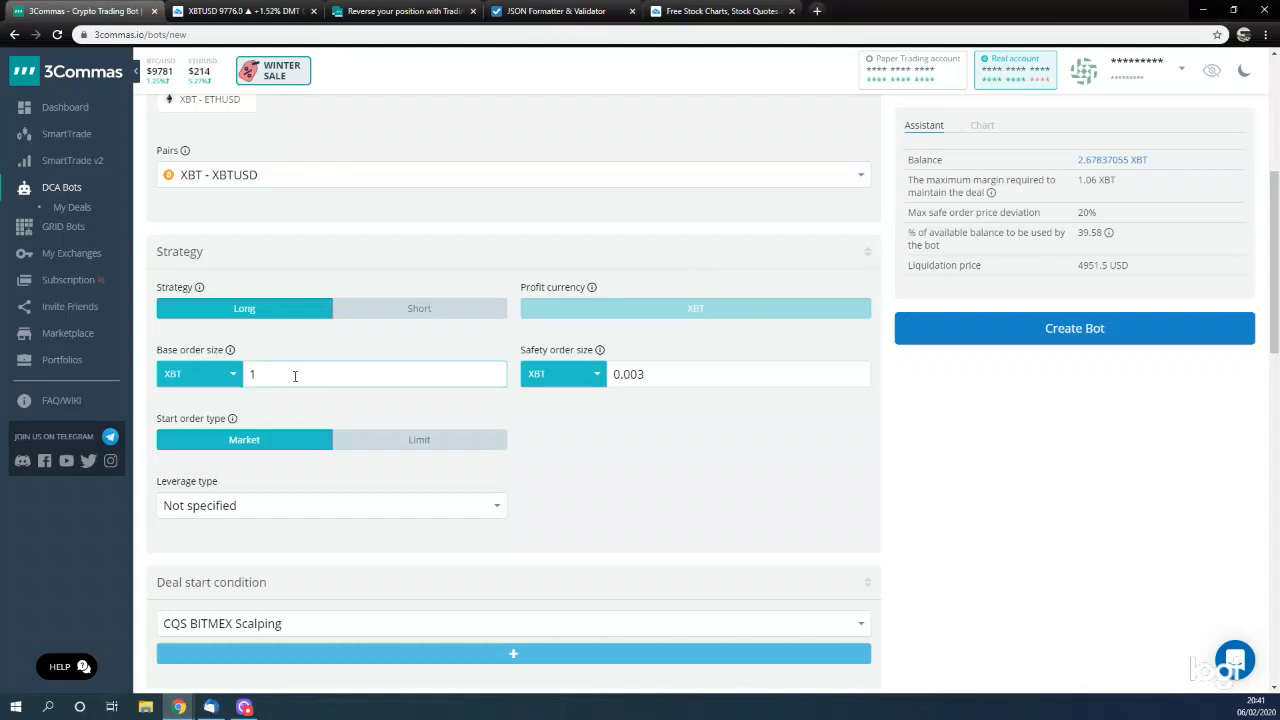
pyautogui.click(708, 505)
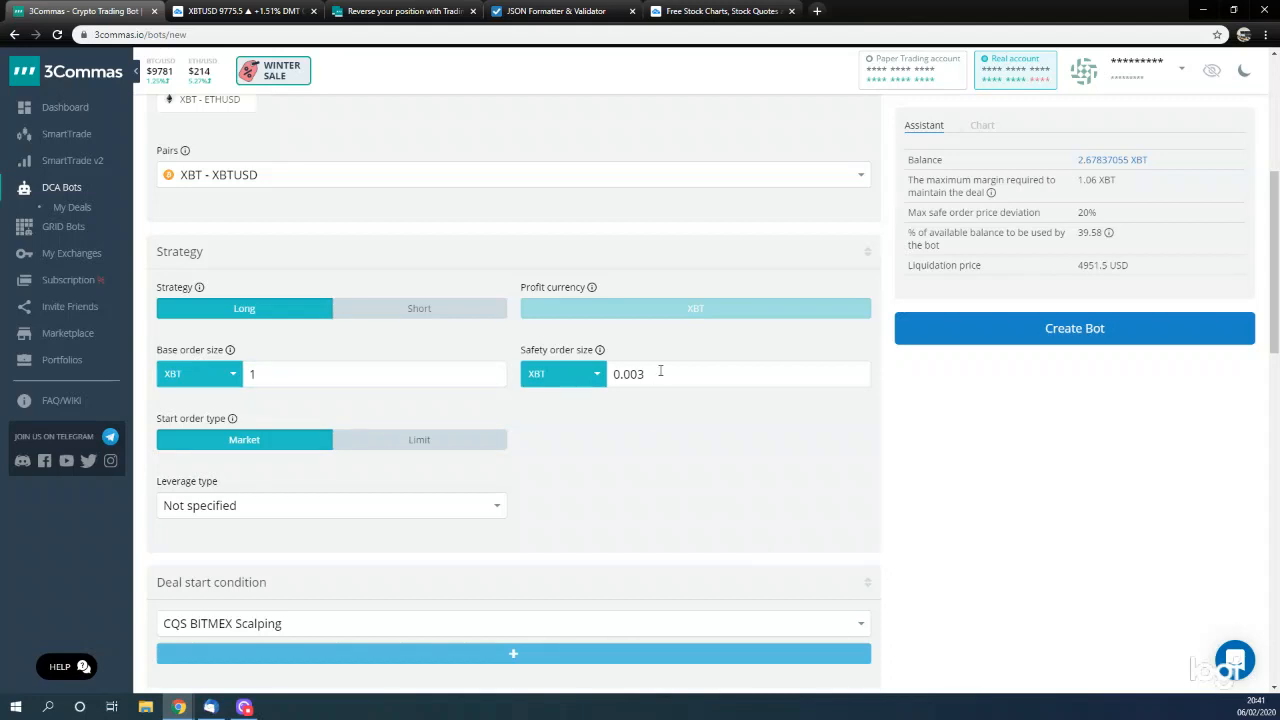
pyautogui.scroll(-1, 648, 463)
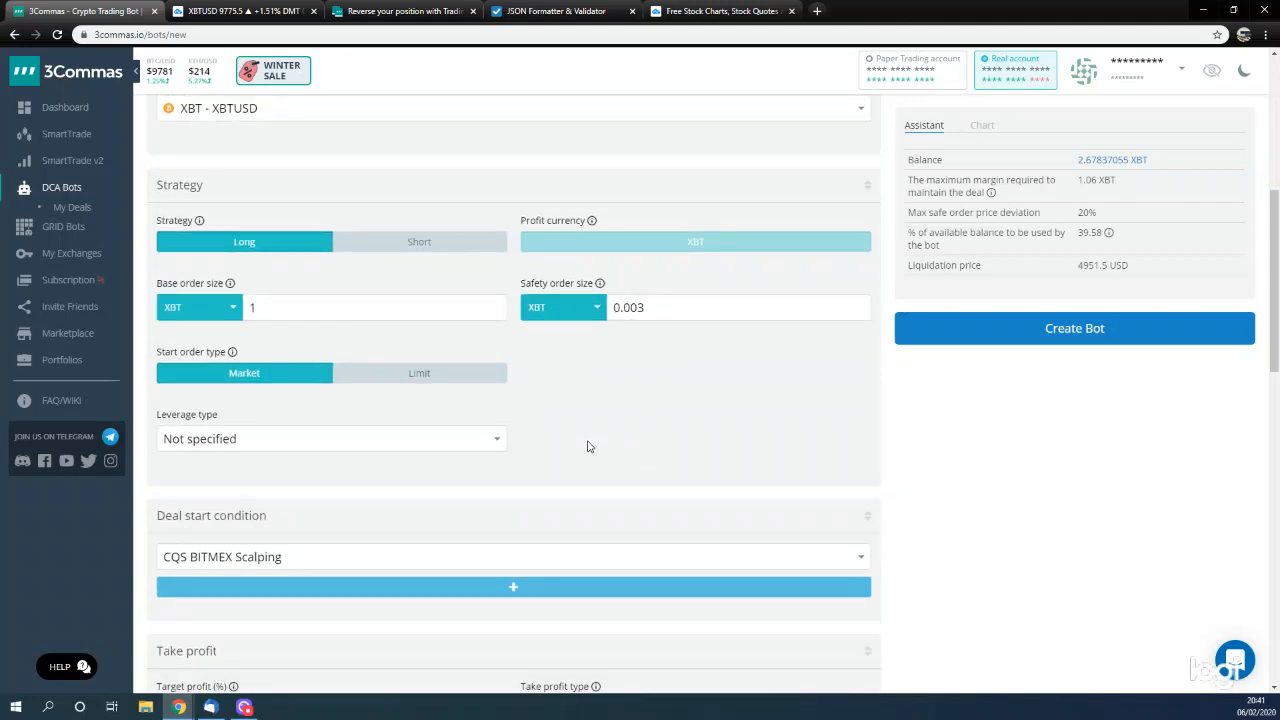
# Step: Choose Custom leverage at 10, cutting required margin to 0.106 XBT
pyautogui.click(434, 443)
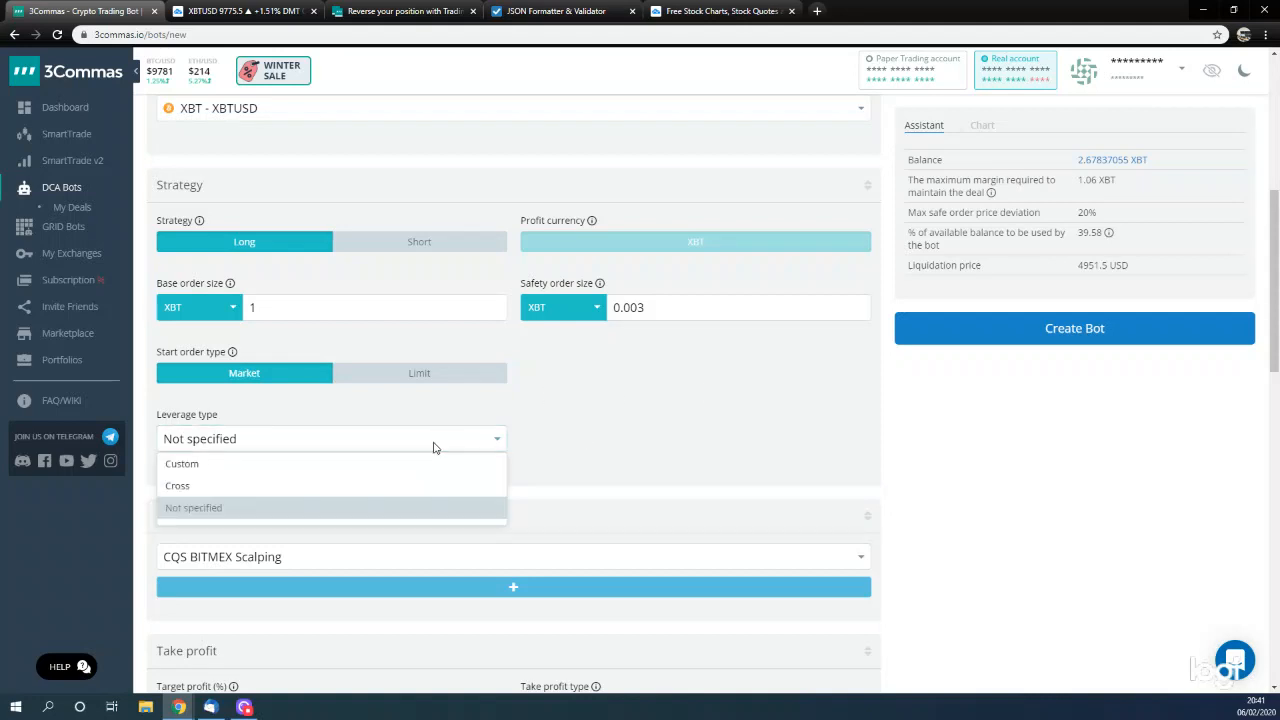
pyautogui.click(195, 466)
pyautogui.moveTo(534, 440); pyautogui.dragTo(597, 443)
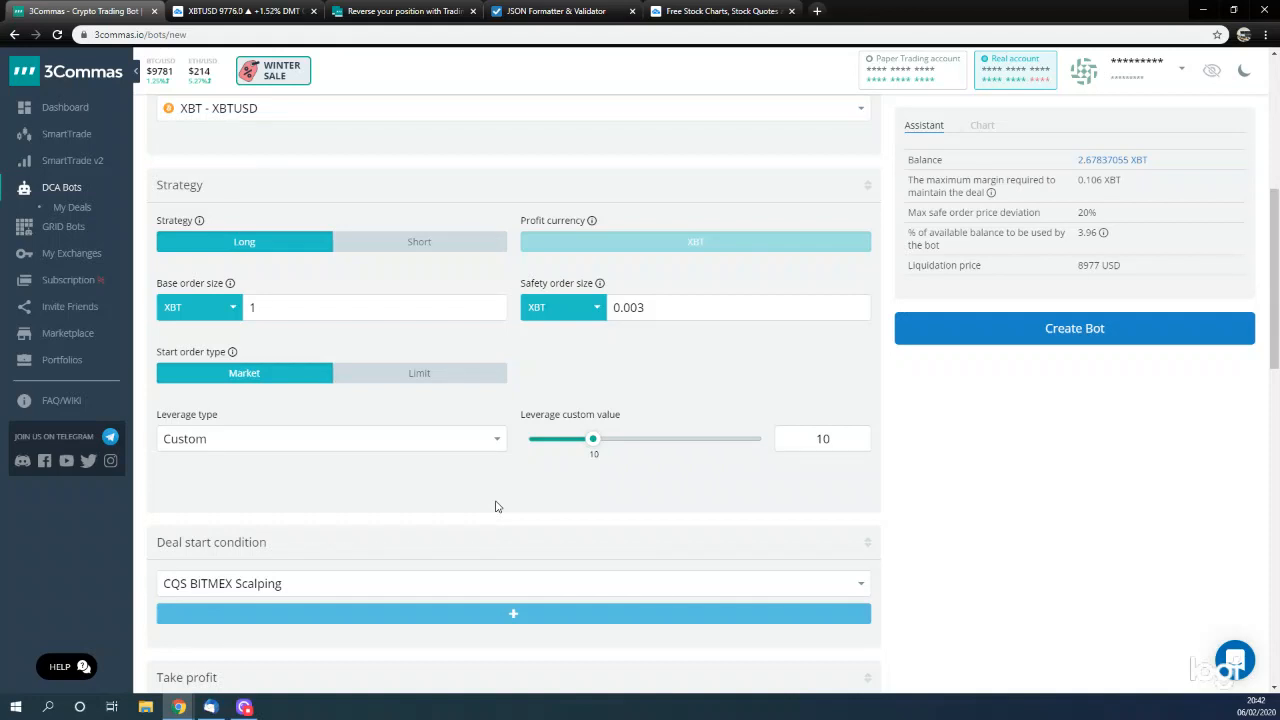
pyautogui.scroll(-1, 495, 507)
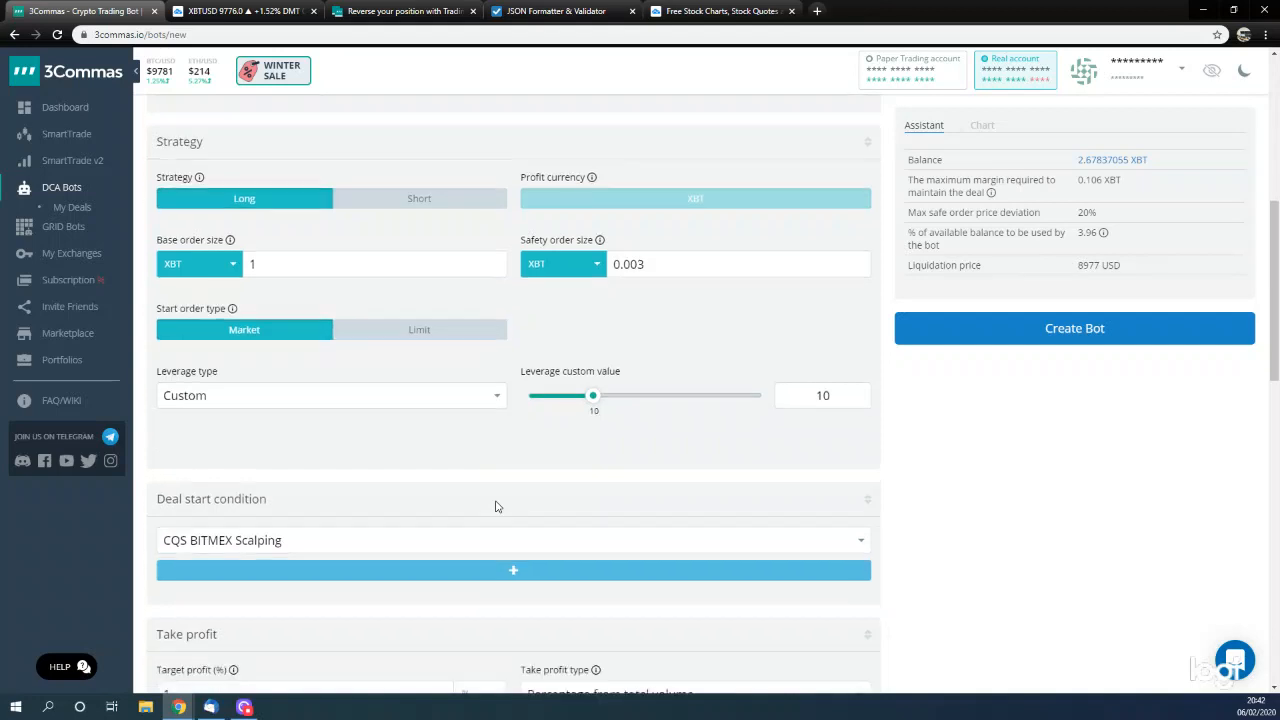
pyautogui.click(318, 518)
pyautogui.scroll(-2, 980, 535)
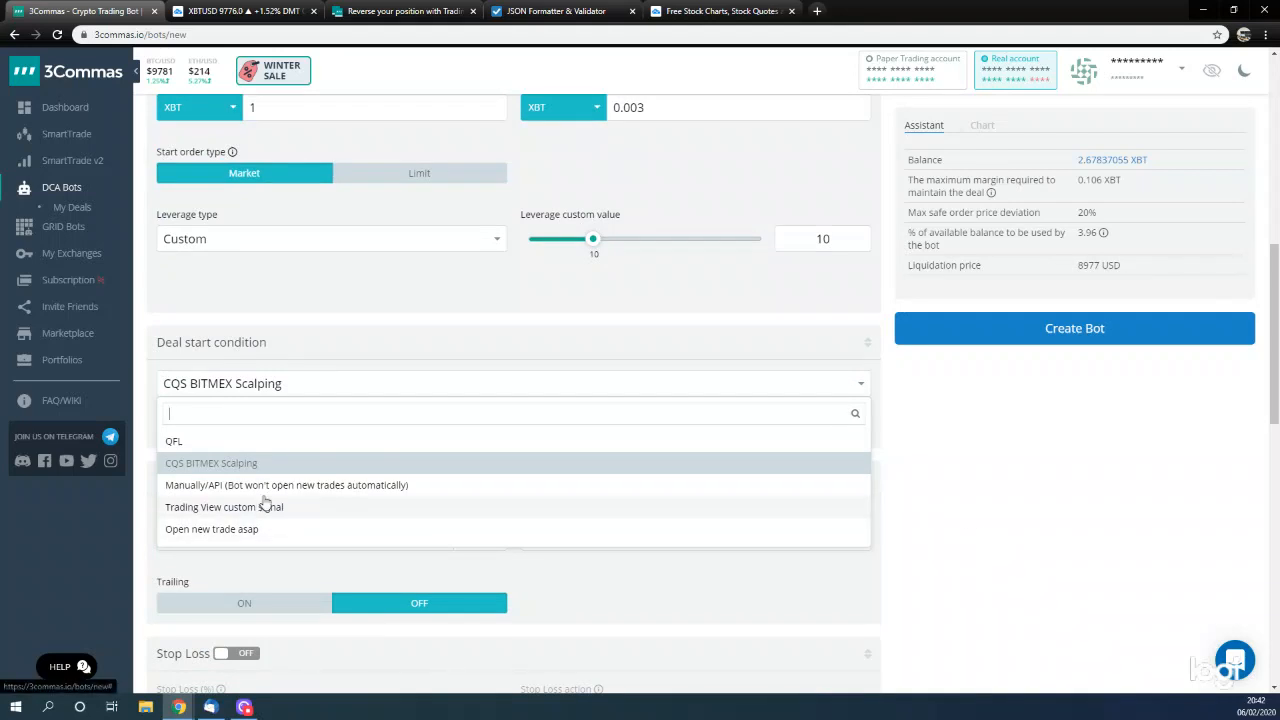
# Step: Make the long bot start deals on a Trading View custom signal
pyautogui.click(205, 509)
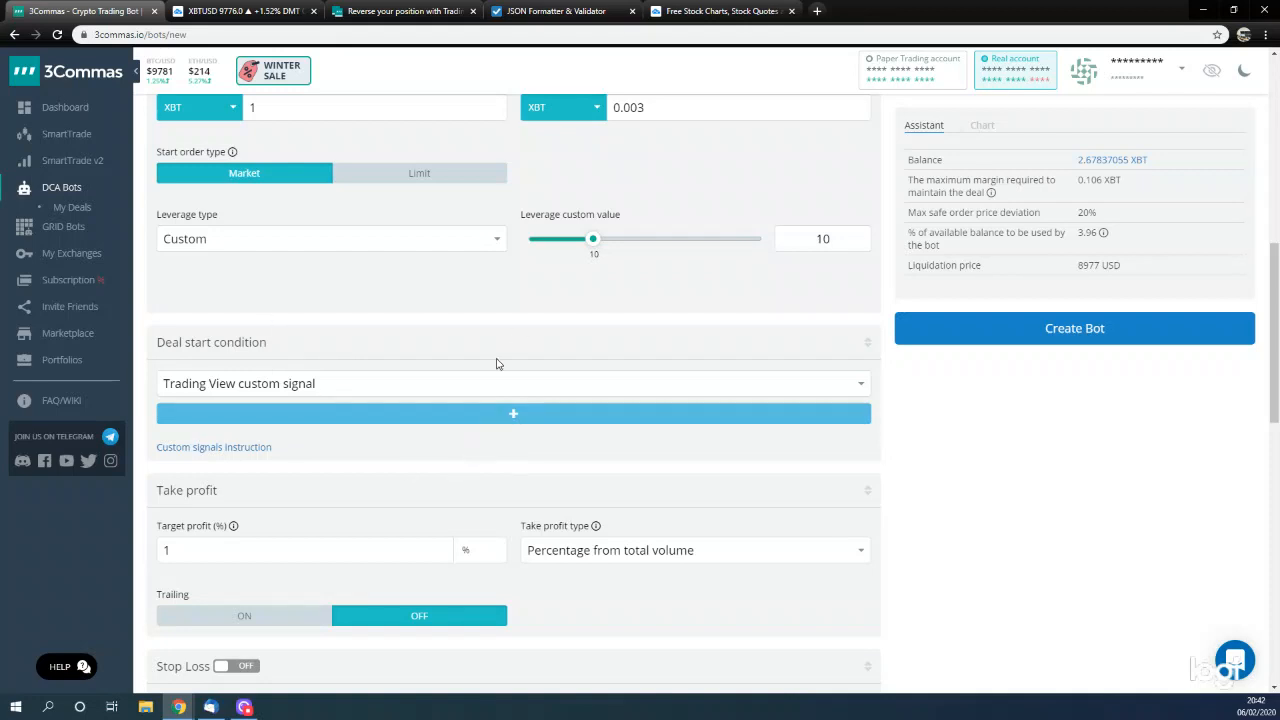
pyautogui.click(505, 414)
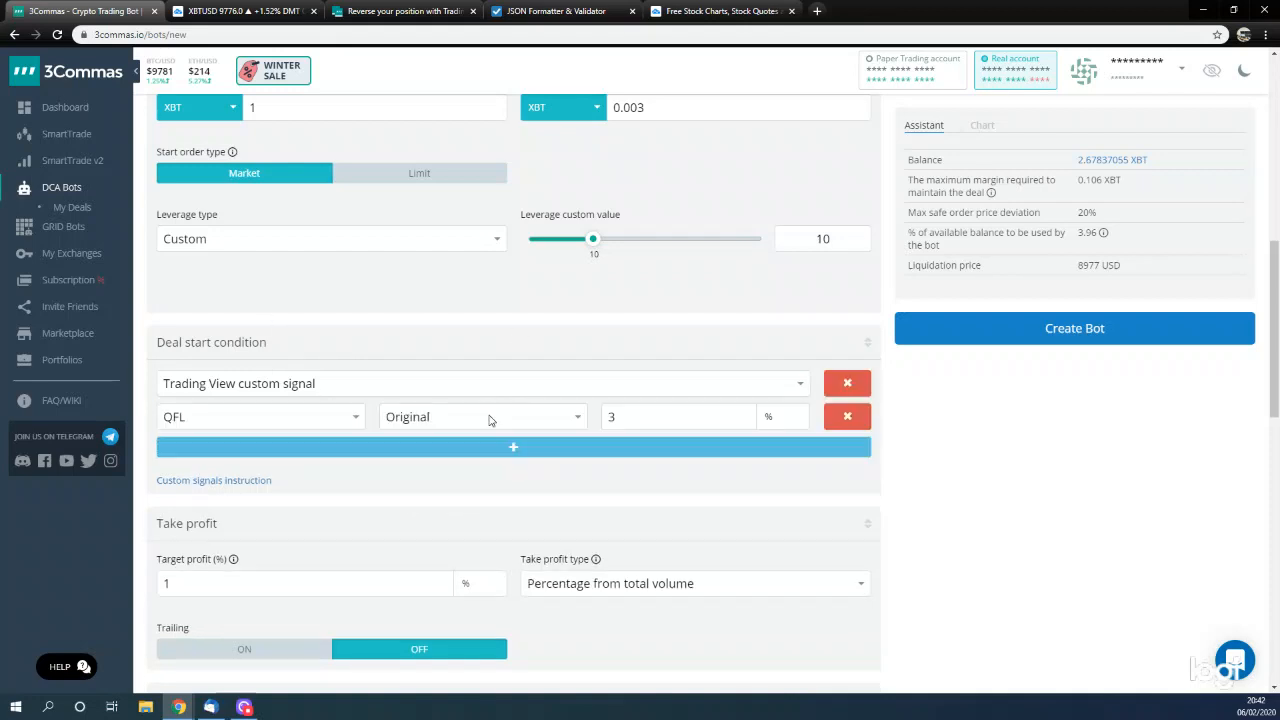
pyautogui.click(298, 418)
pyautogui.click(383, 364)
pyautogui.click(847, 416)
pyautogui.click(613, 387)
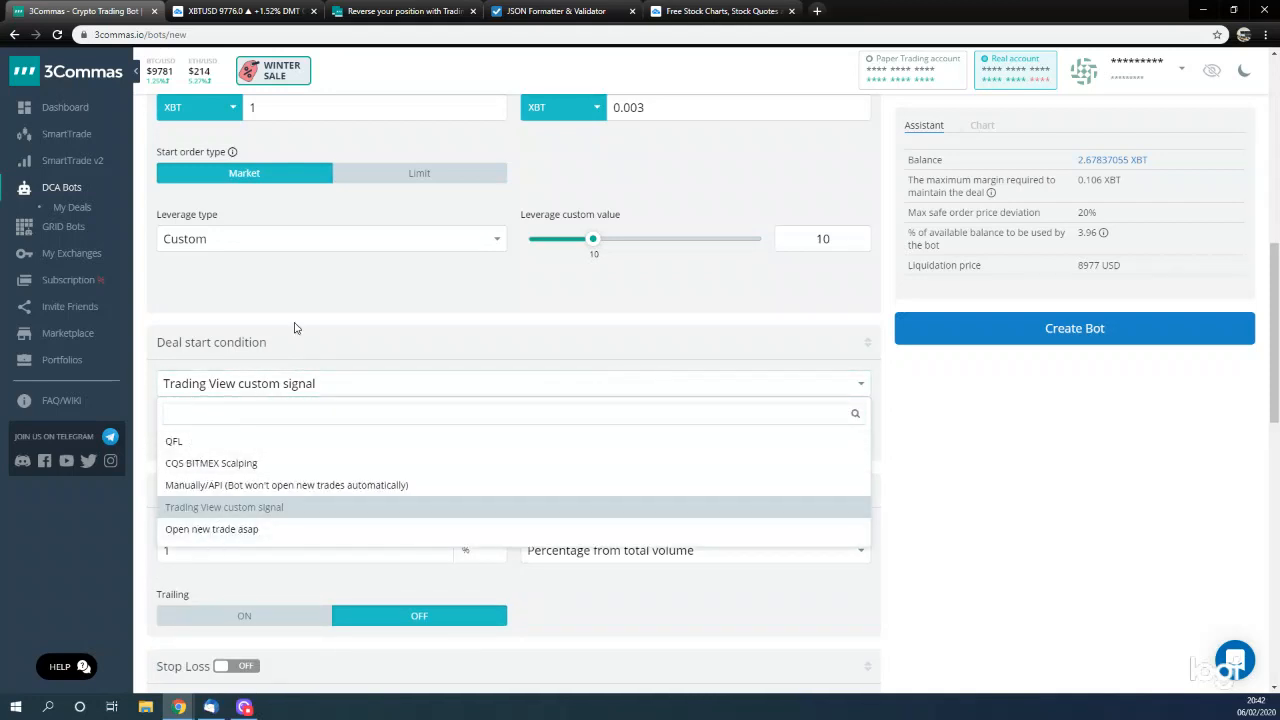
pyautogui.click(284, 386)
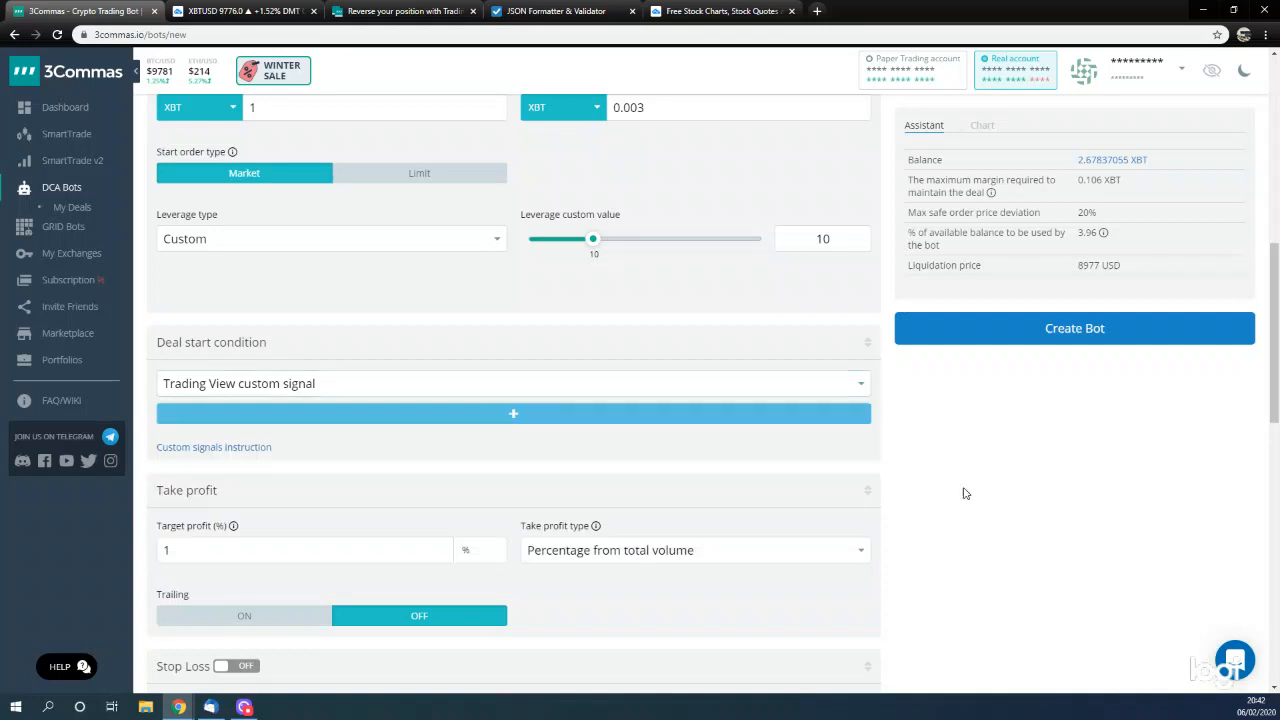
# Step: Set target profit to 2%, keeping Percentage from total volume as the type
pyautogui.scroll(-1, 985, 500)
pyautogui.doubleClick(214, 414)
pyautogui.write('2')
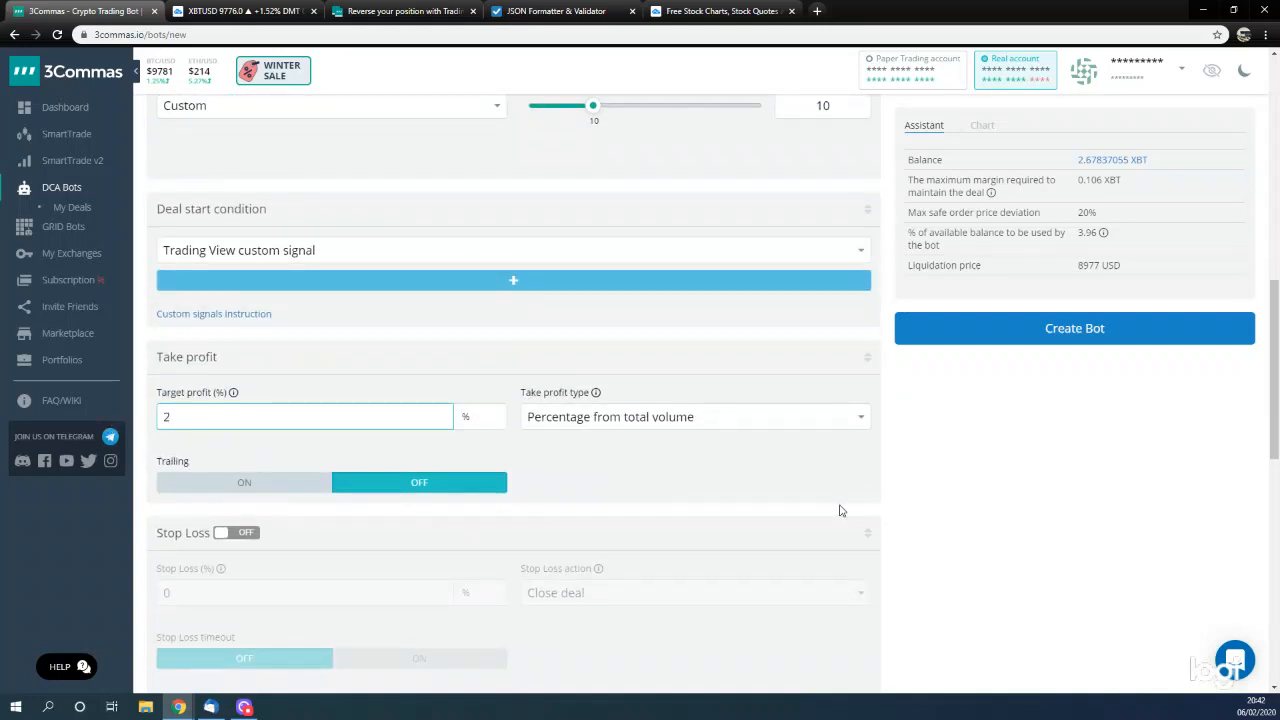
pyautogui.scroll(-1, 675, 495)
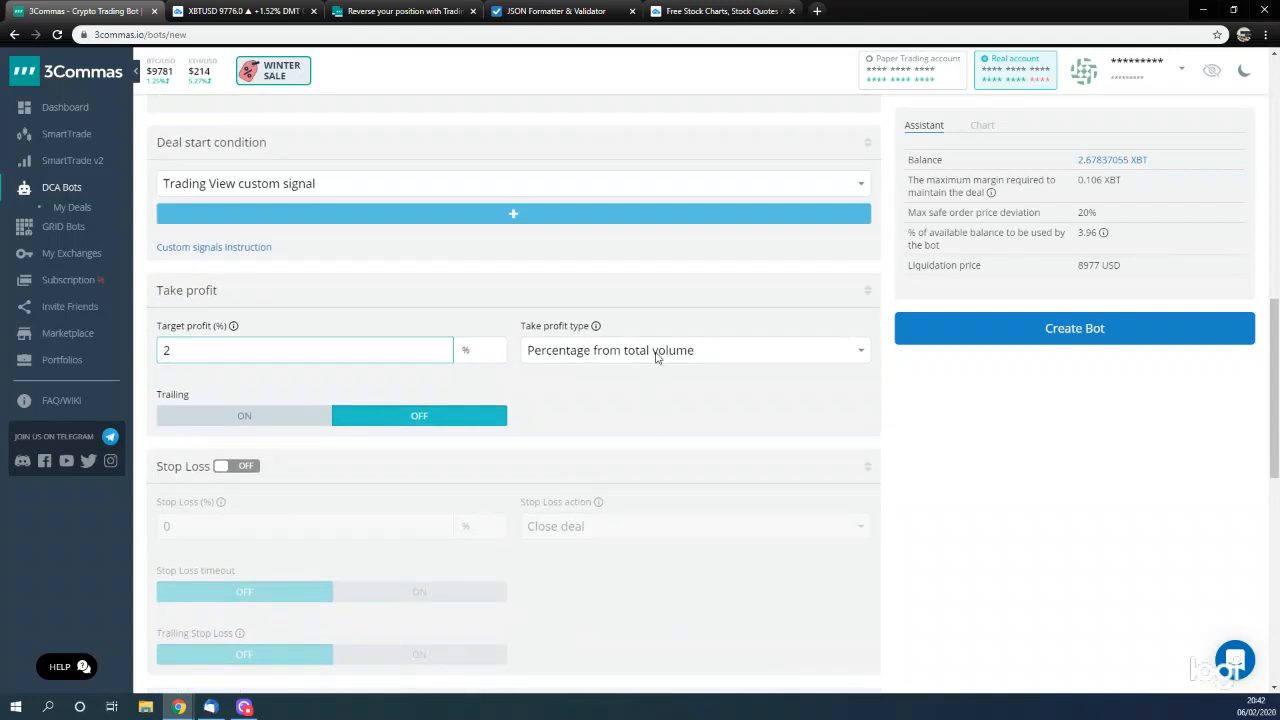
pyautogui.click(657, 357)
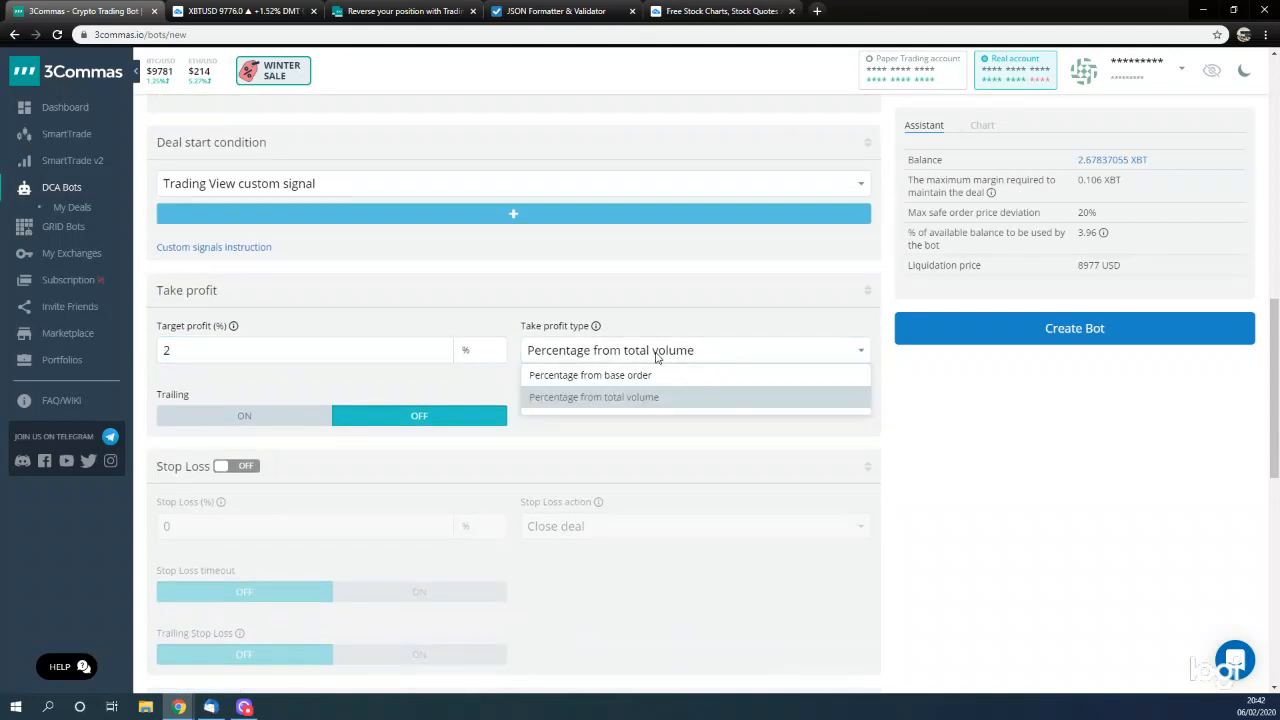
pyautogui.click(604, 400)
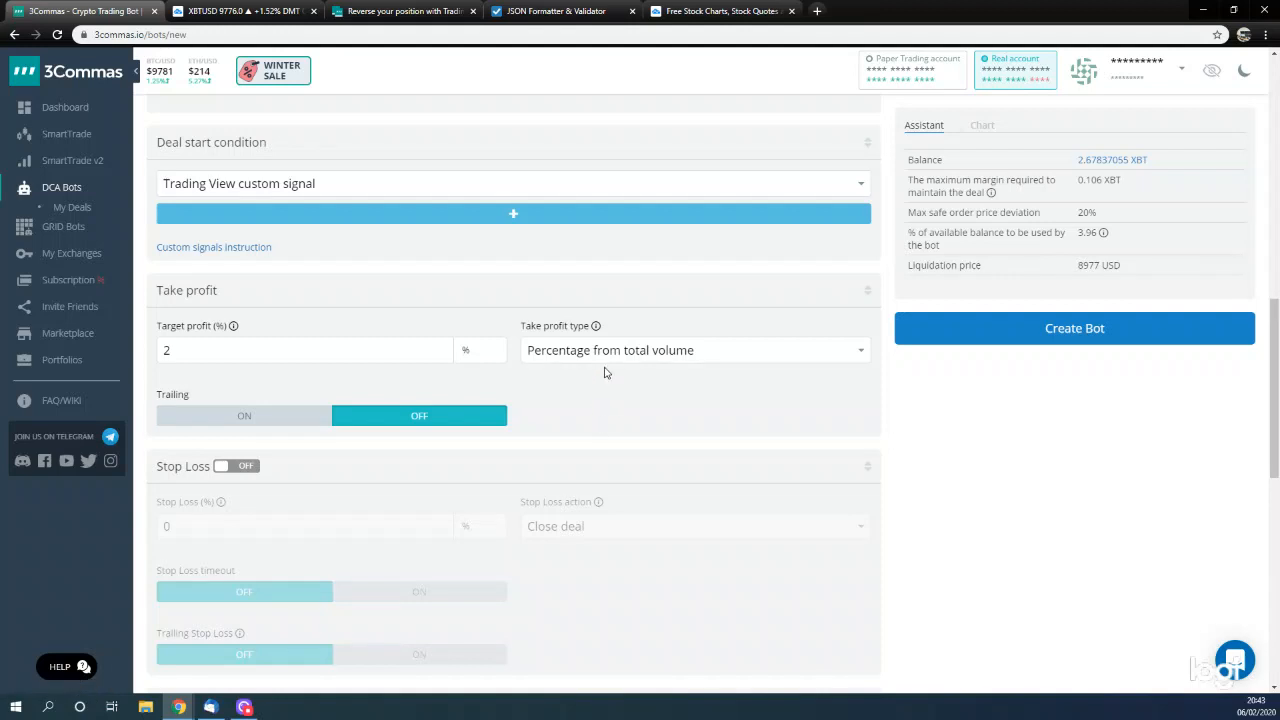
# Step: Turn on trailing take profit with a 1% trailing deviation
pyautogui.click(261, 425)
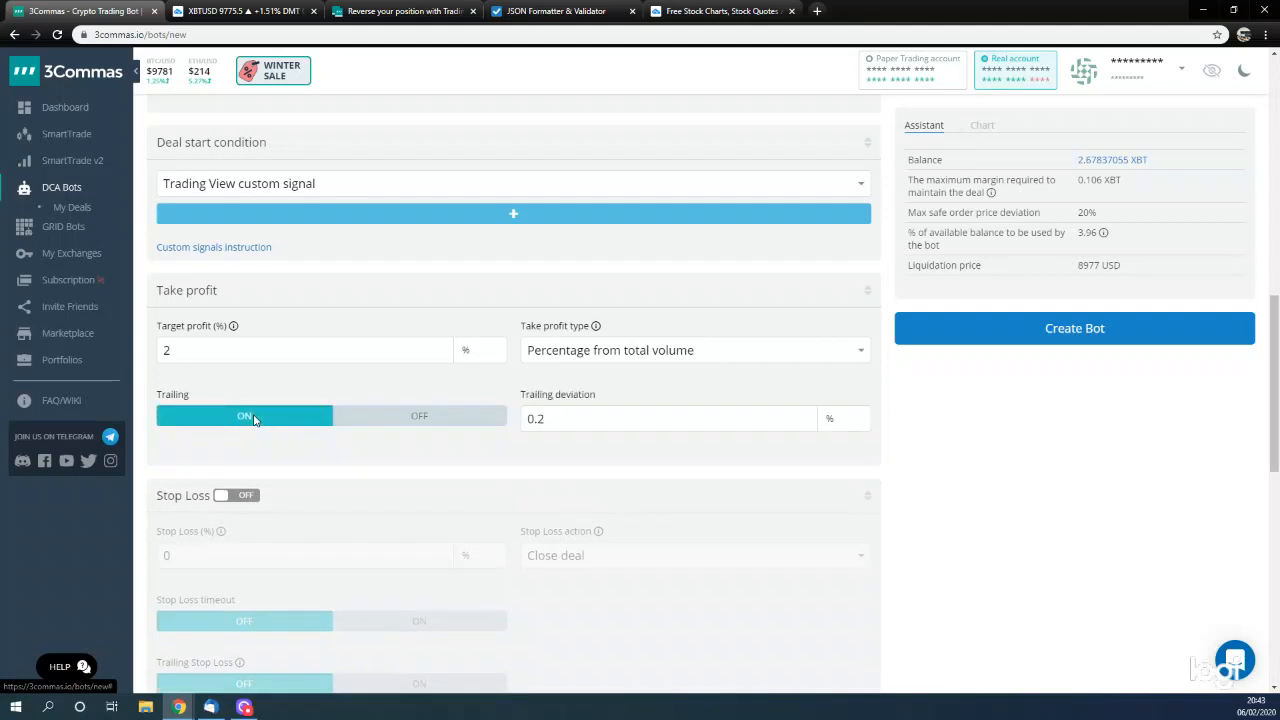
pyautogui.moveTo(568, 428); pyautogui.dragTo(478, 422)
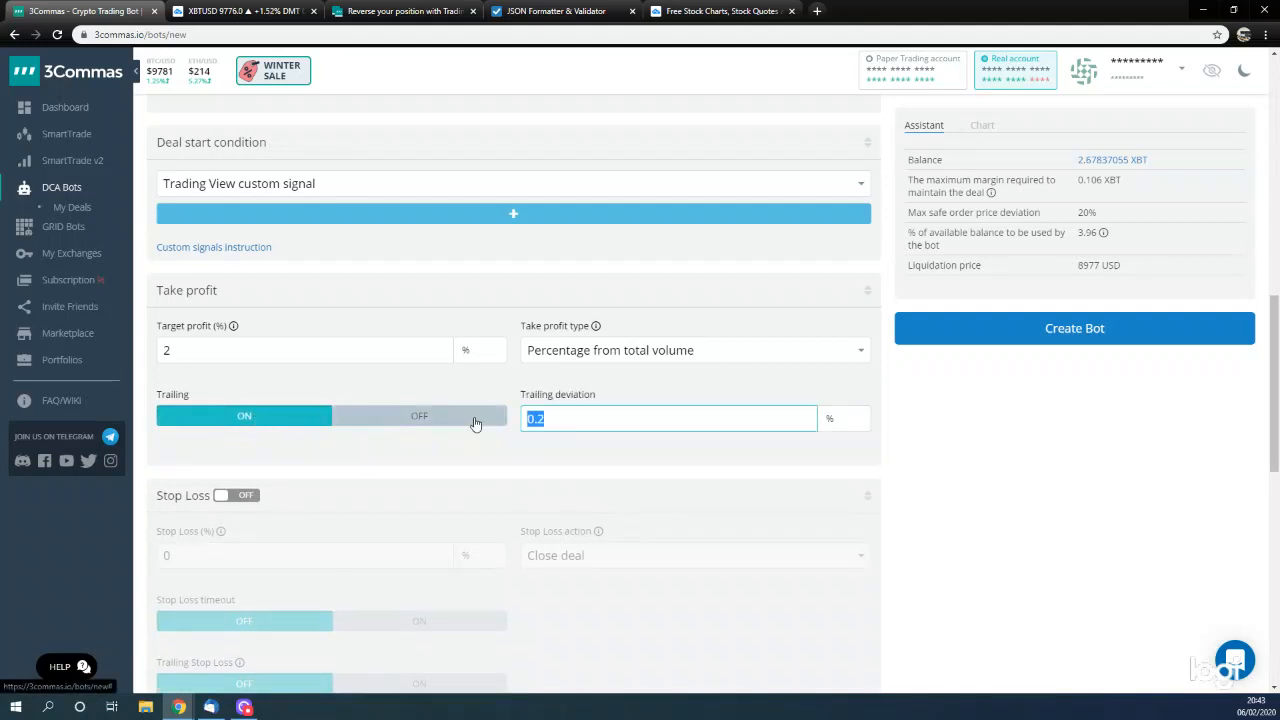
pyautogui.write('1.5')
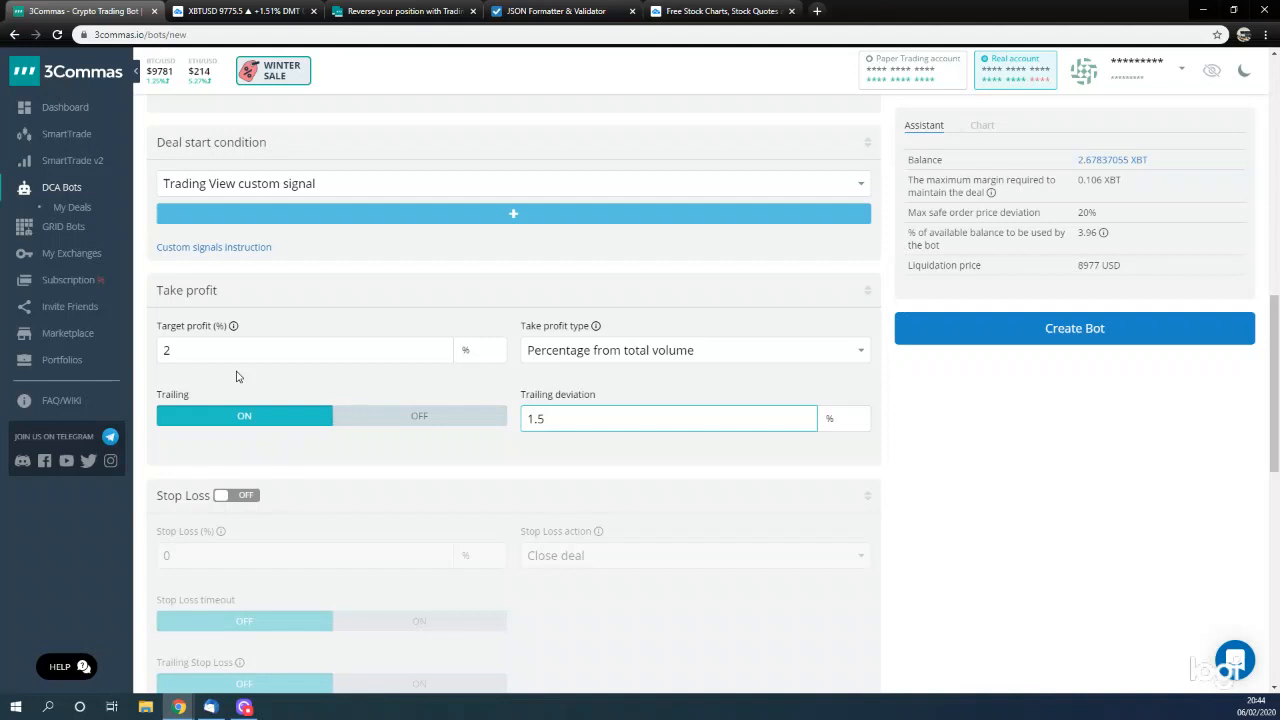
pyautogui.doubleClick(569, 424)
pyautogui.write('1')
pyautogui.scroll(-1, 393, 470)
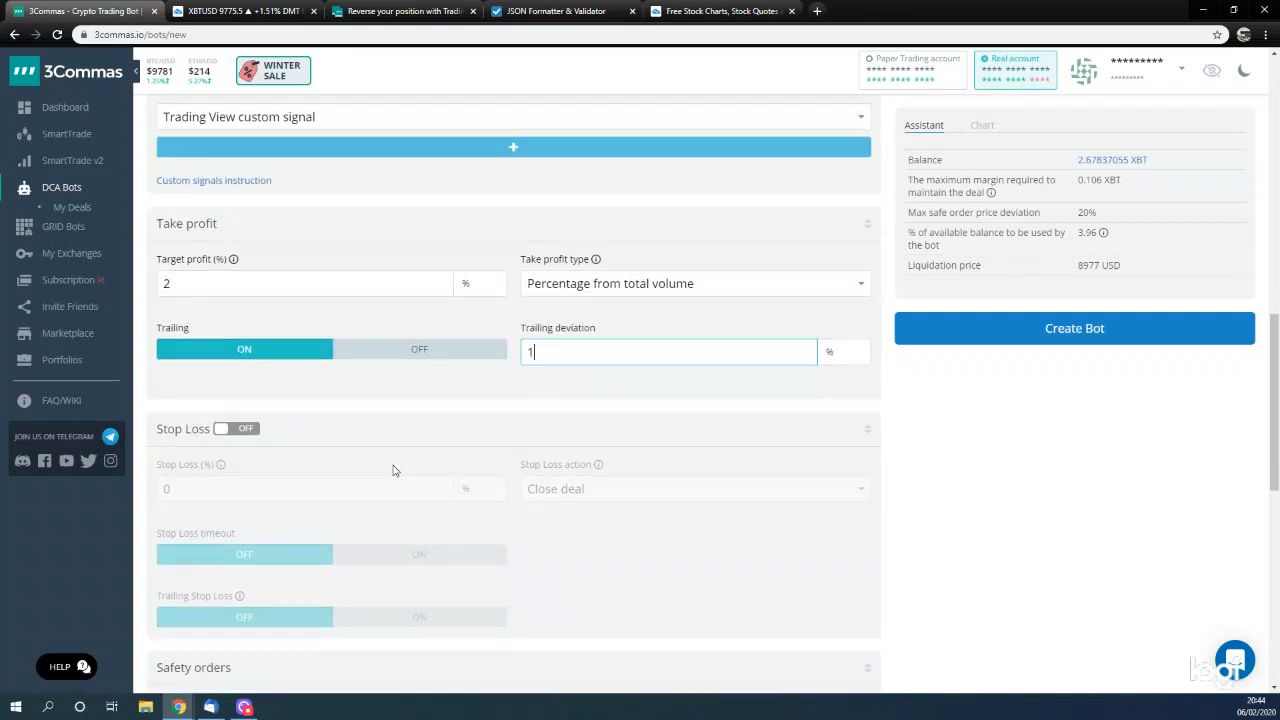
pyautogui.scroll(-1, 393, 470)
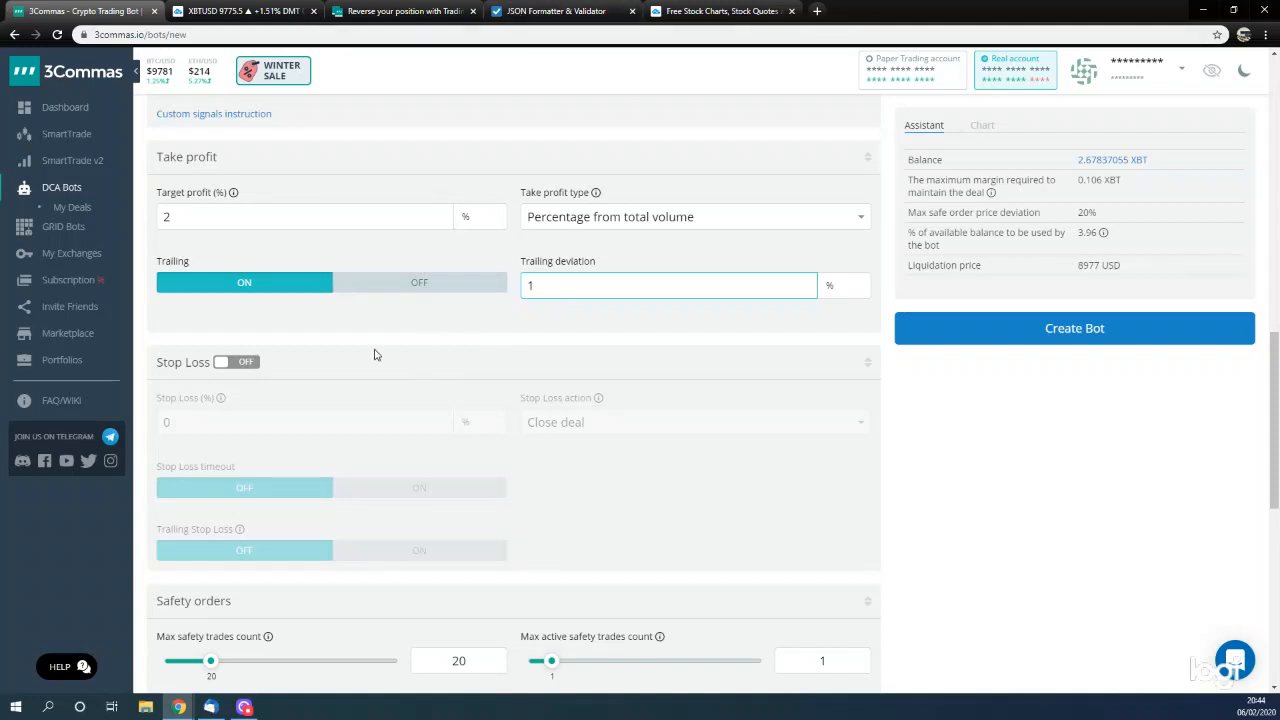
# Step: Enable the stop loss and set it to 3%
pyautogui.scroll(-2, 375, 355)
pyautogui.click(247, 235)
pyautogui.click(176, 289)
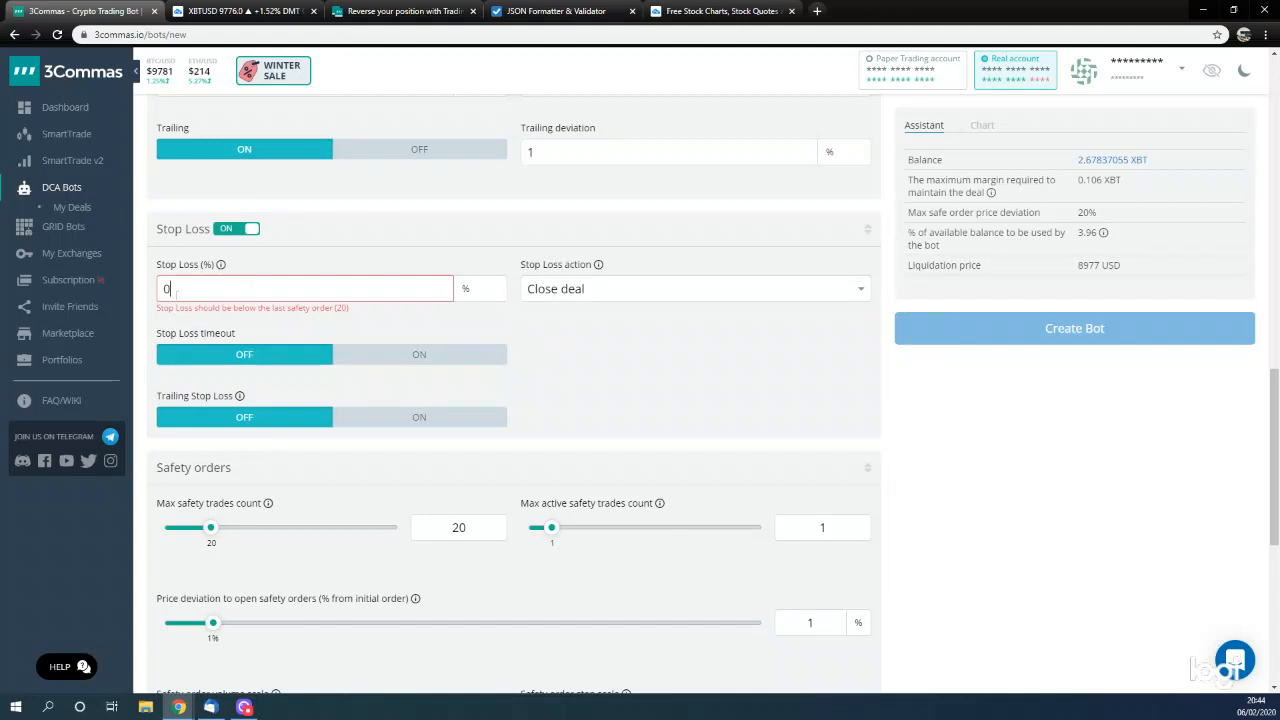
pyautogui.moveTo(176, 293); pyautogui.dragTo(128, 307)
pyautogui.write('3')
# Step: Reduce the max safety trades count to 0
pyautogui.moveTo(212, 530); pyautogui.dragTo(124, 540)
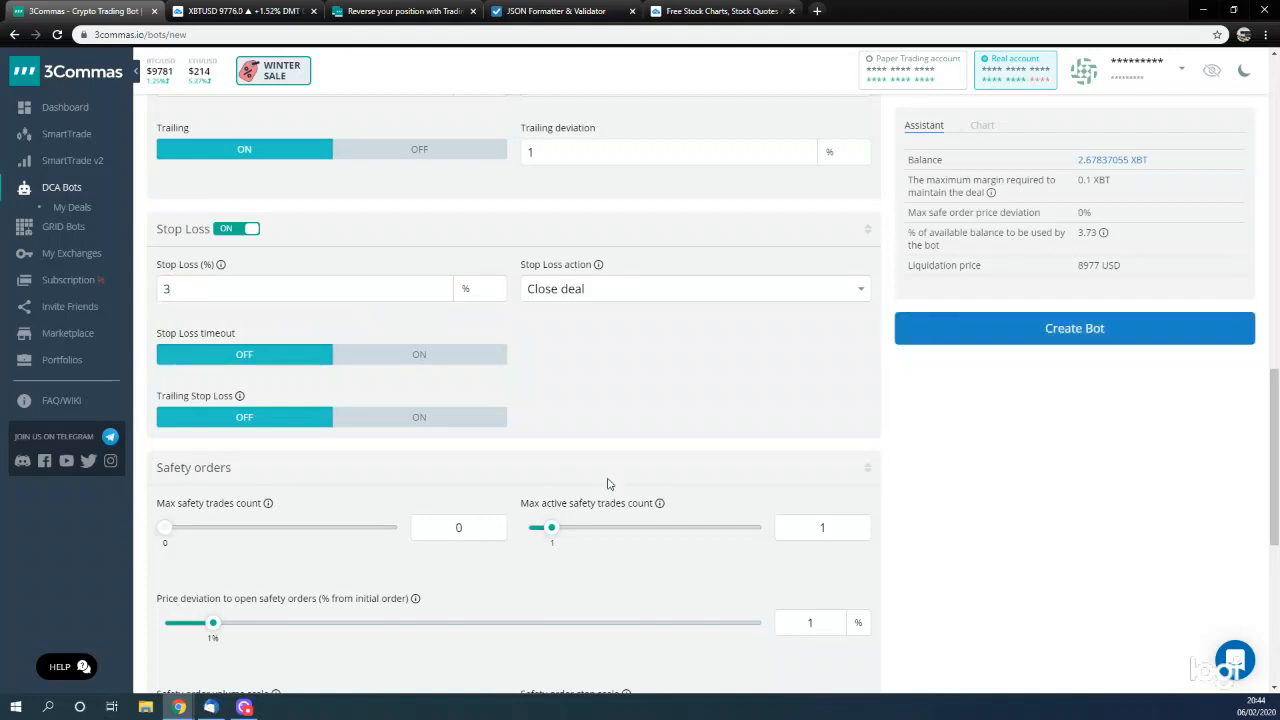
pyautogui.scroll(7, 588, 350)
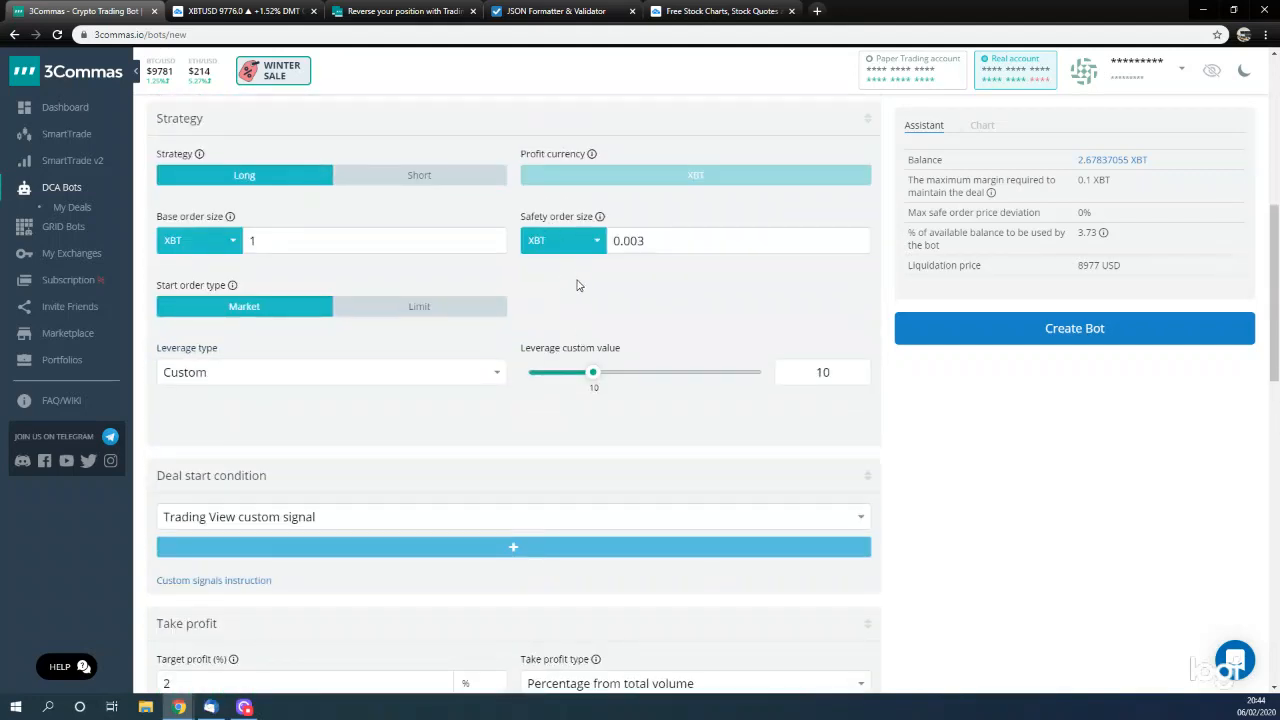
pyautogui.scroll(-8, 523, 503)
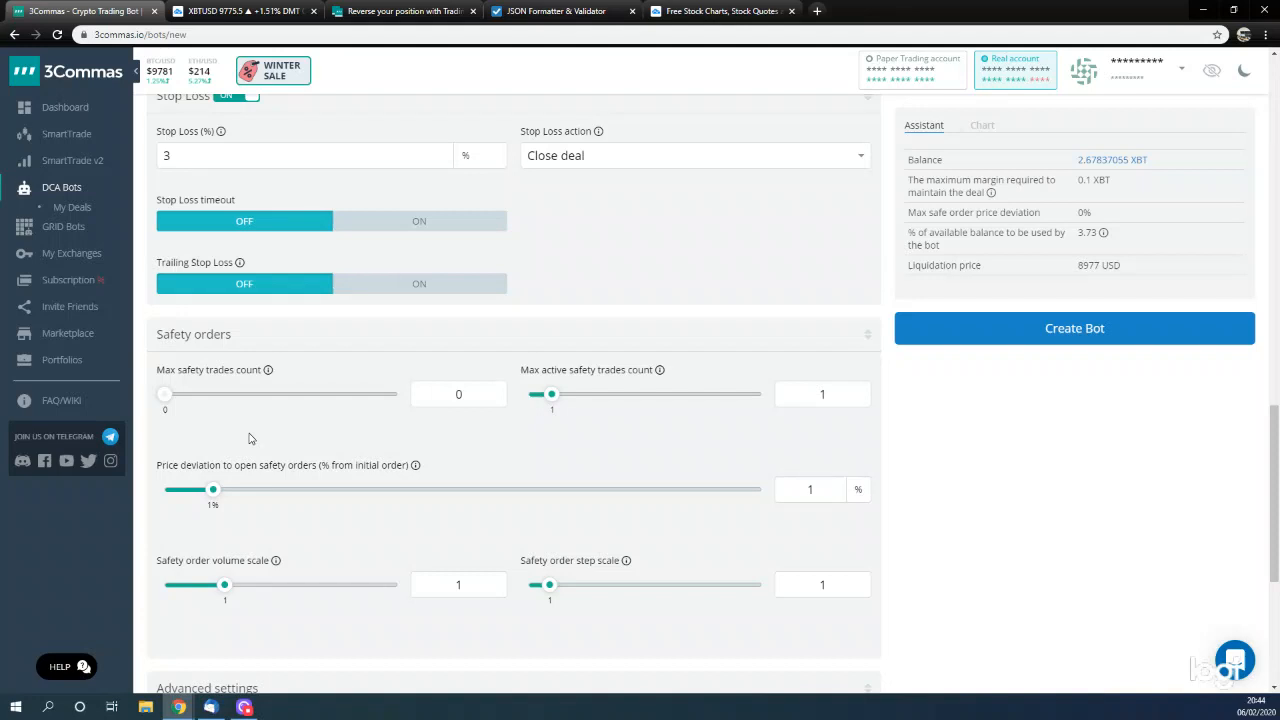
pyautogui.scroll(1, 580, 270)
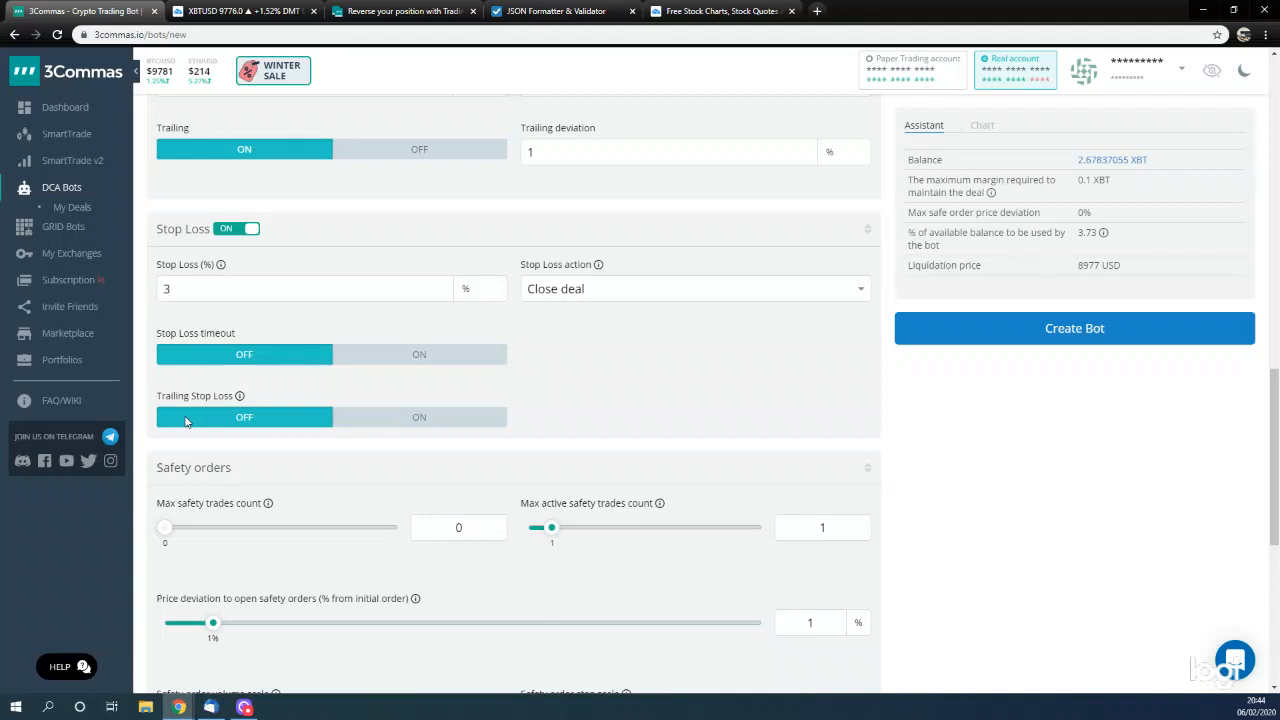
pyautogui.moveTo(240, 392)
# Step: Create the DMT_BOT XBT Long Bot, start it and acknowledge it is turned on
pyautogui.scroll(-5, 647, 387)
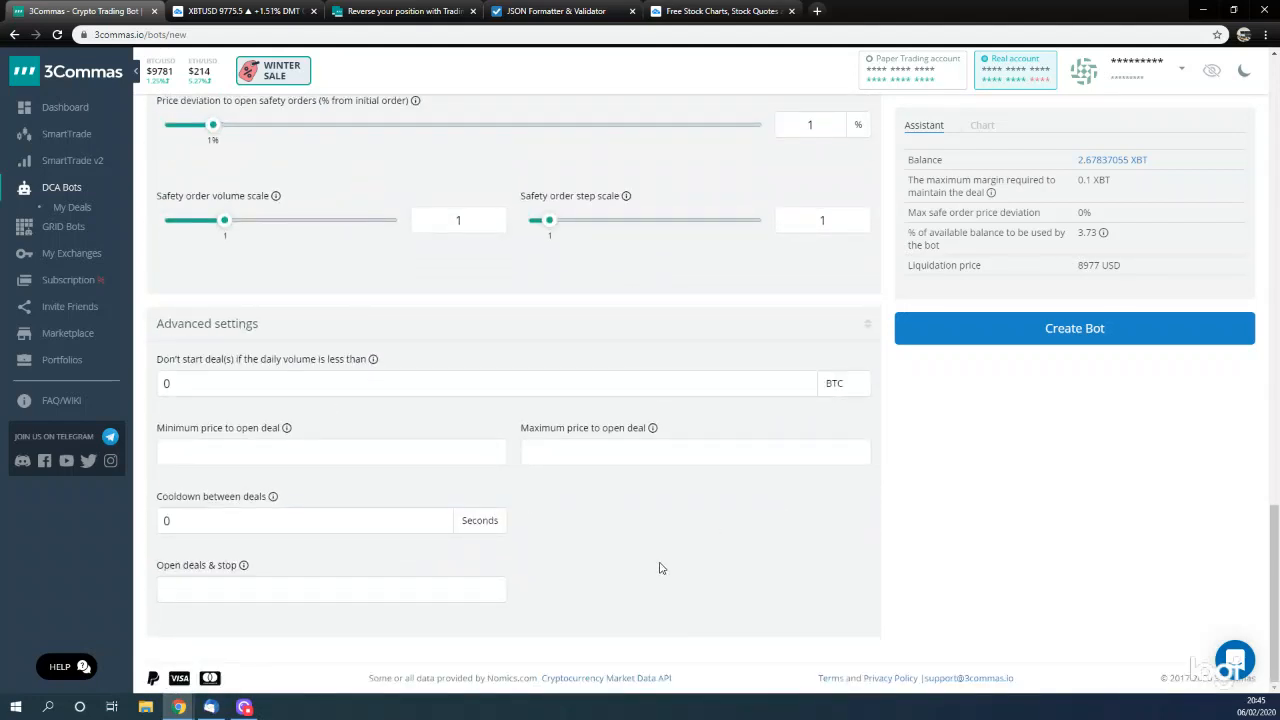
pyautogui.scroll(15, 659, 568)
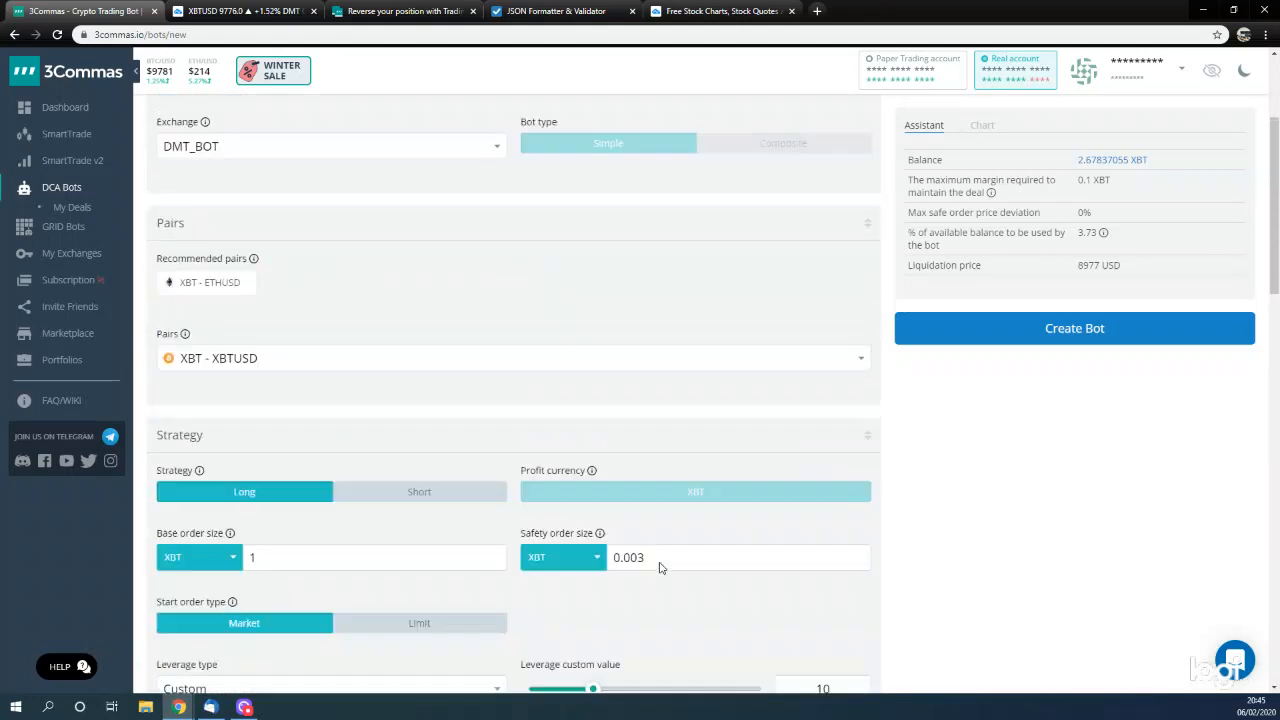
pyautogui.scroll(1, 659, 568)
pyautogui.scroll(-3, 659, 568)
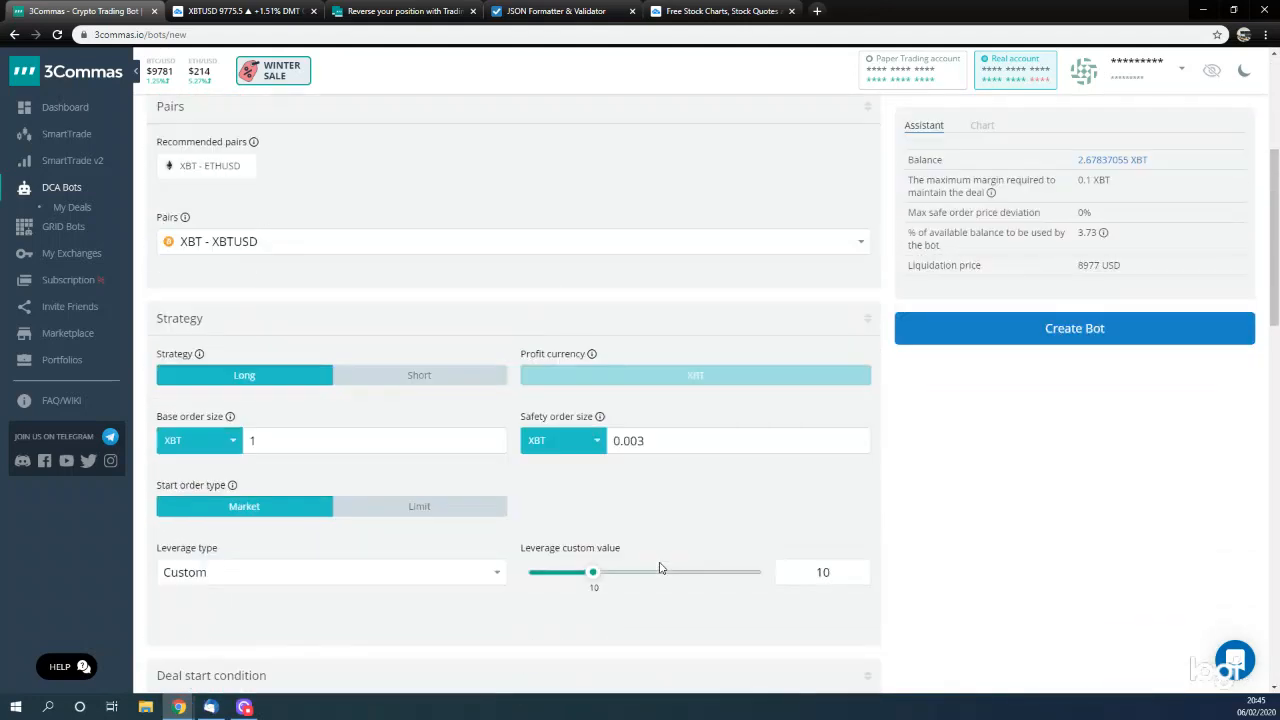
pyautogui.scroll(-2, 668, 543)
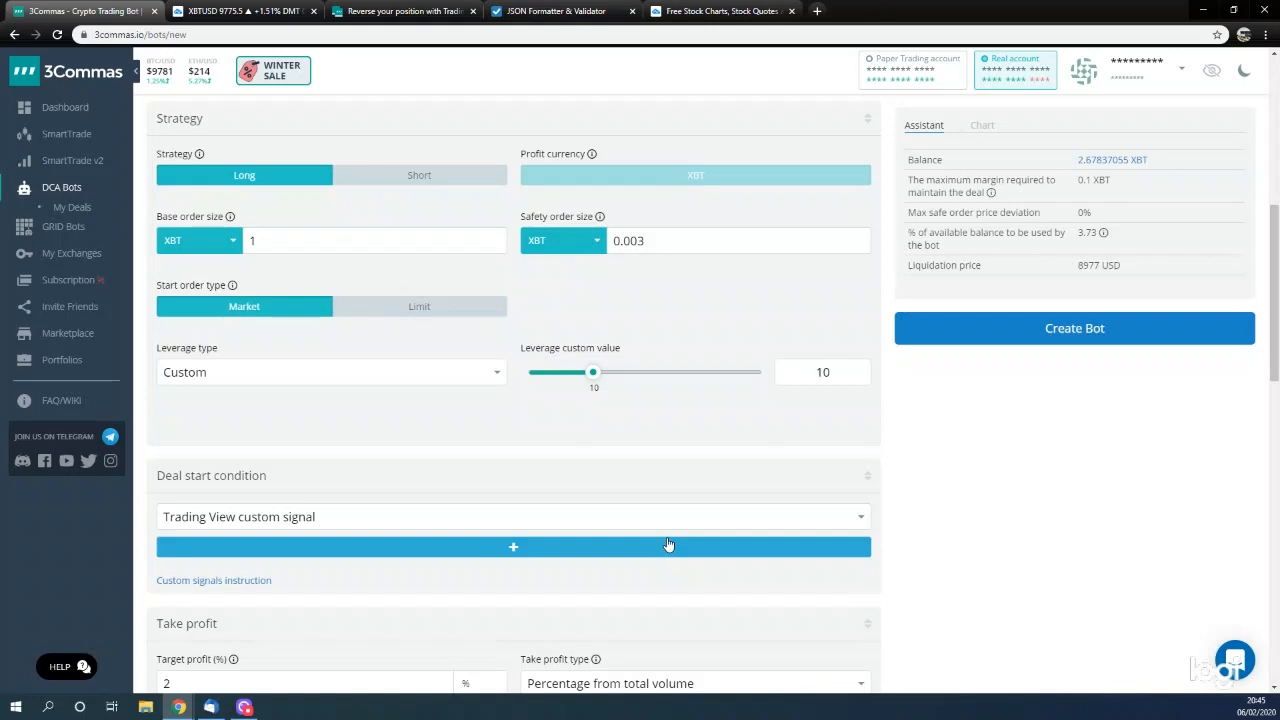
pyautogui.scroll(3, 668, 544)
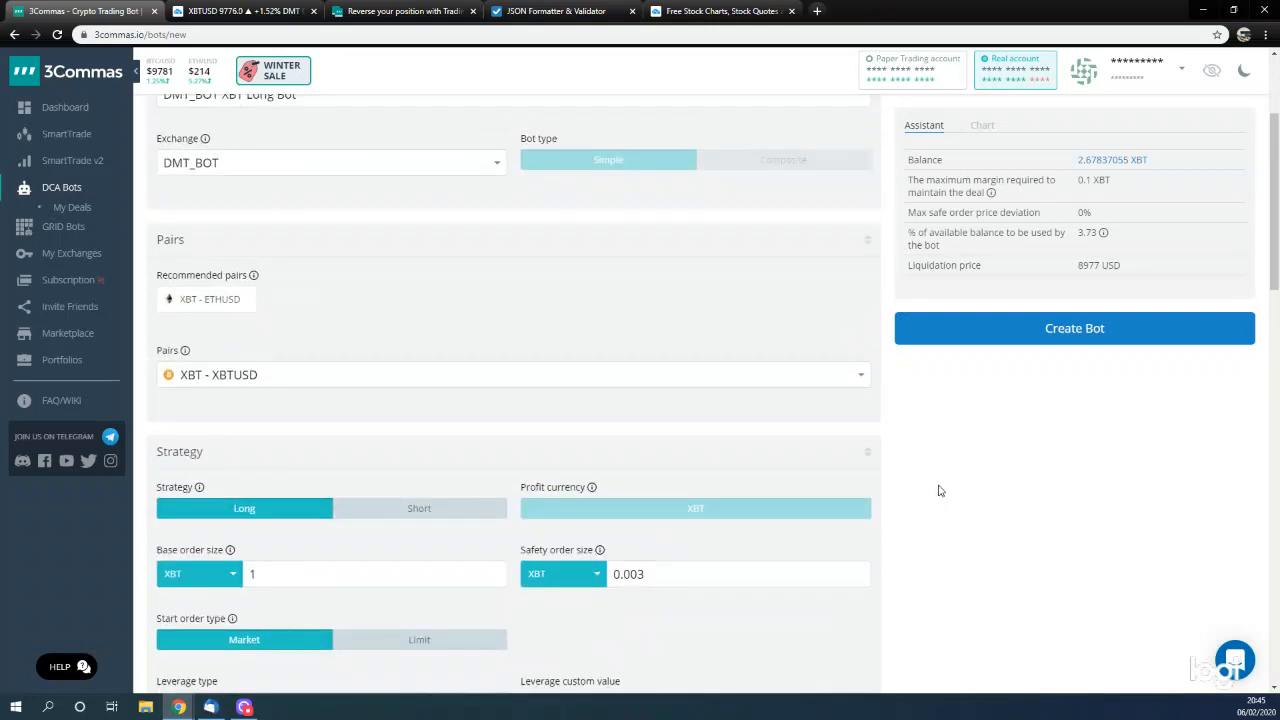
pyautogui.click(1016, 340)
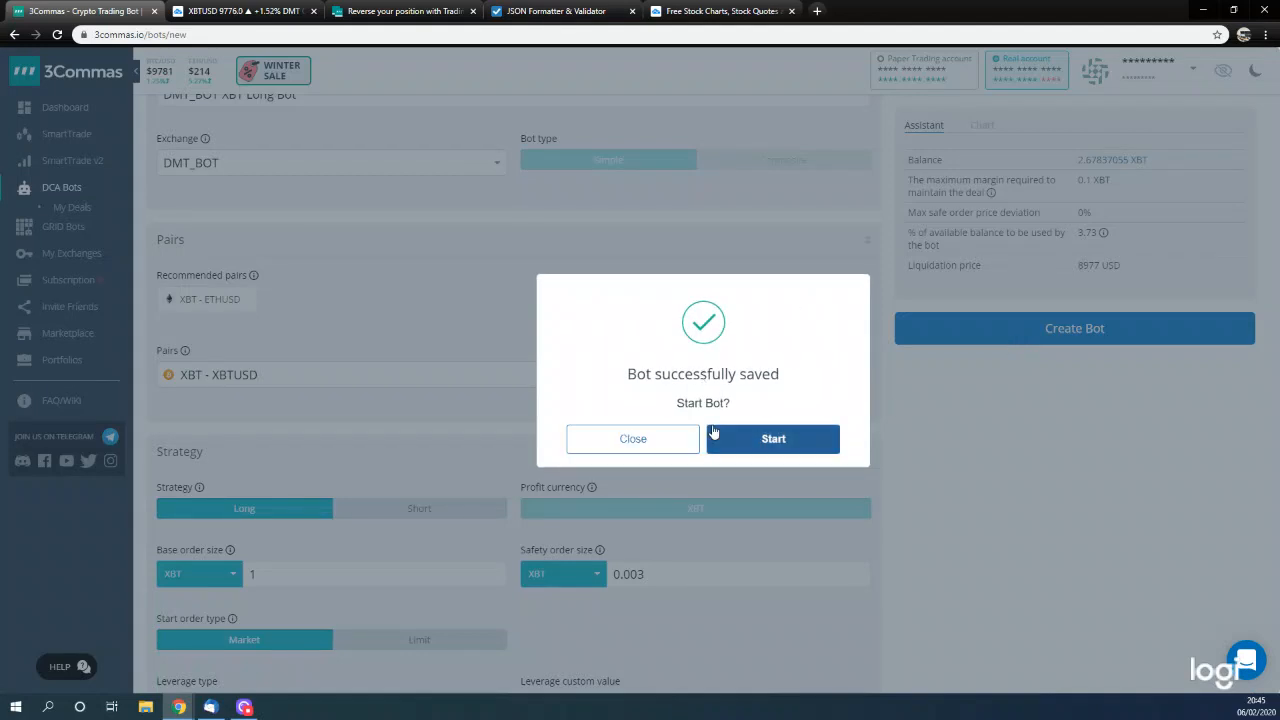
pyautogui.click(776, 448)
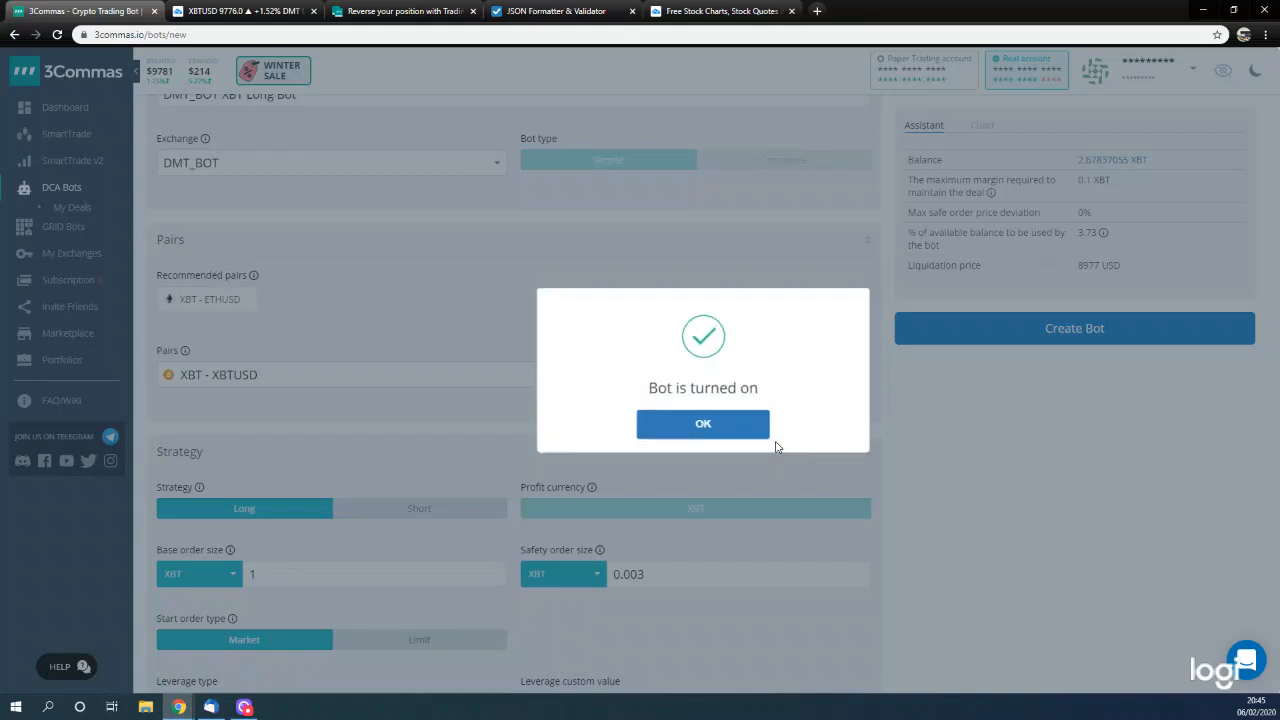
pyautogui.click(712, 431)
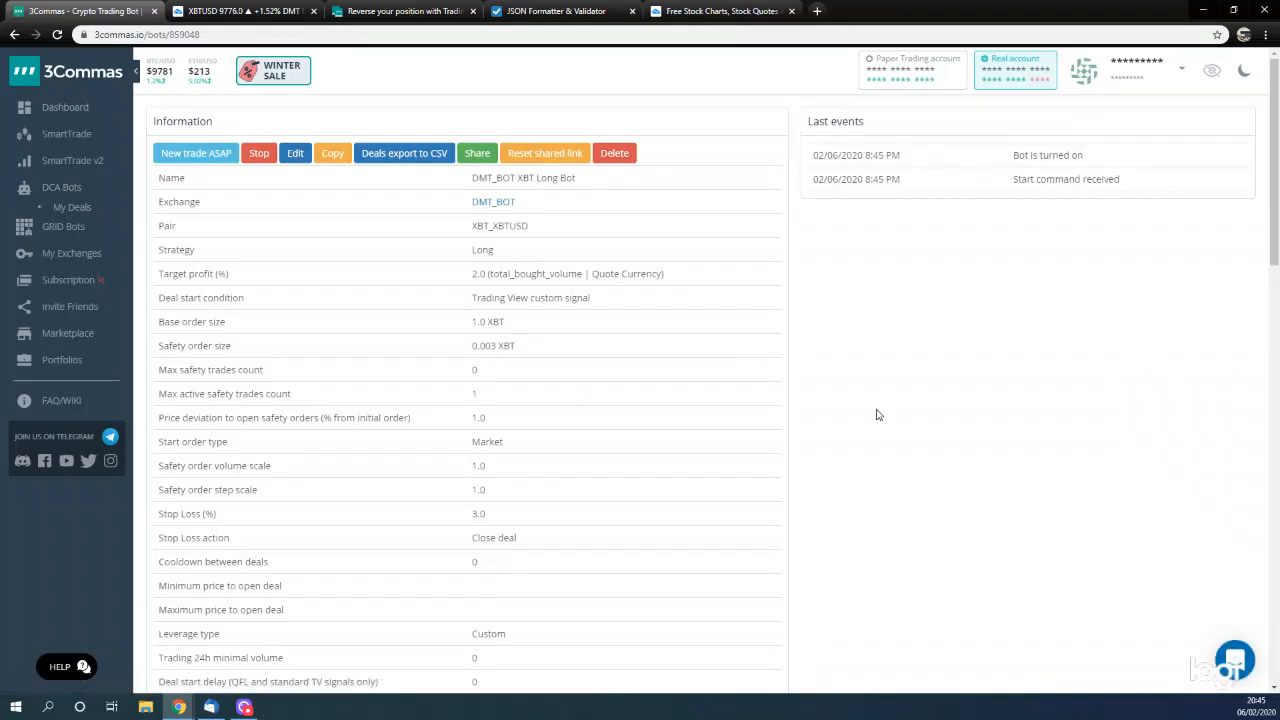
# Step: Switch back to the TradingView XBTUSD 15-minute chart tab
pyautogui.scroll(-3, 876, 414)
pyautogui.scroll(3, 876, 414)
pyautogui.scroll(-5, 780, 386)
pyautogui.scroll(5, 949, 391)
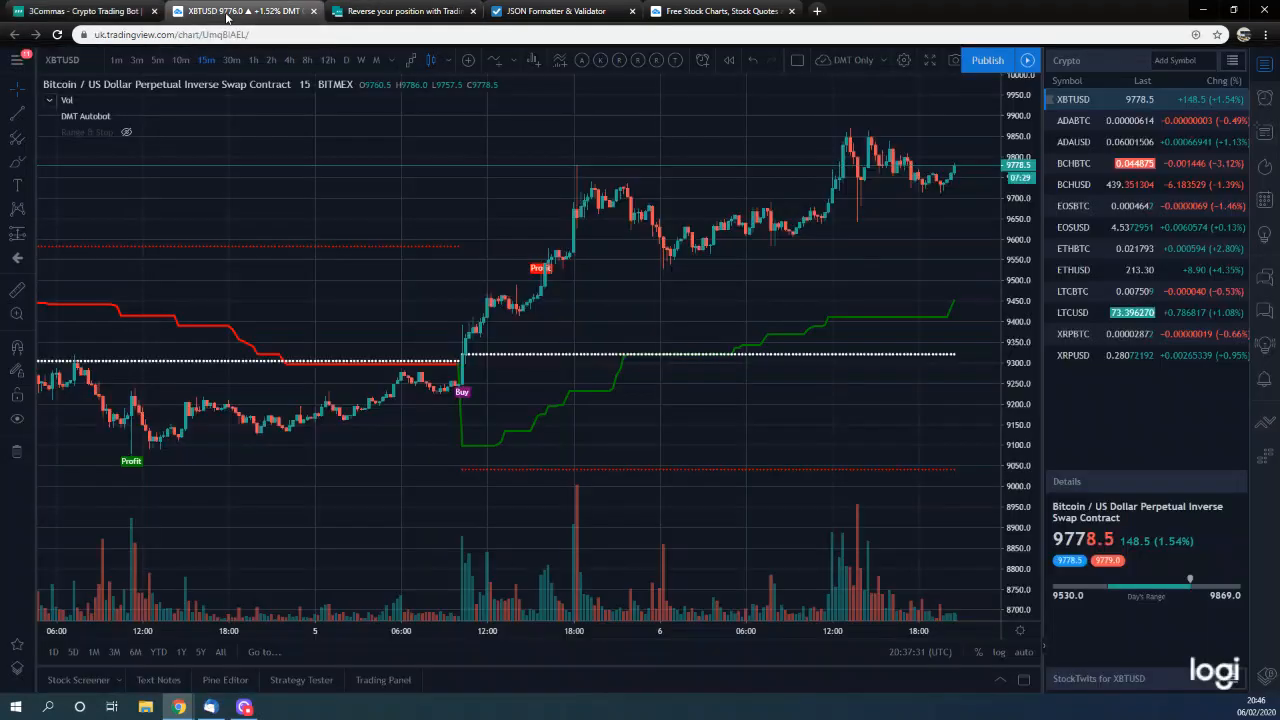
pyautogui.click(228, 12)
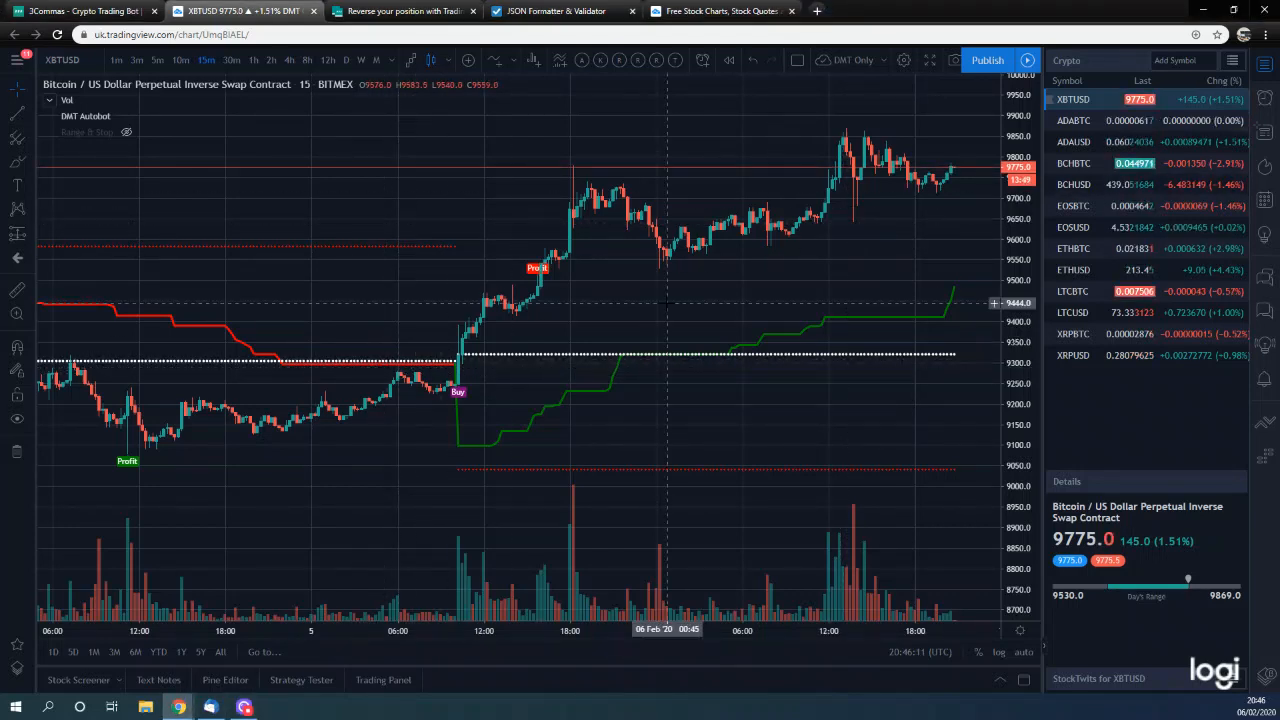
# Step: From the Alerts panel, open a new XBTUSD alert with DMT Autobot as its condition, showing its signal list
pyautogui.click(1265, 98)
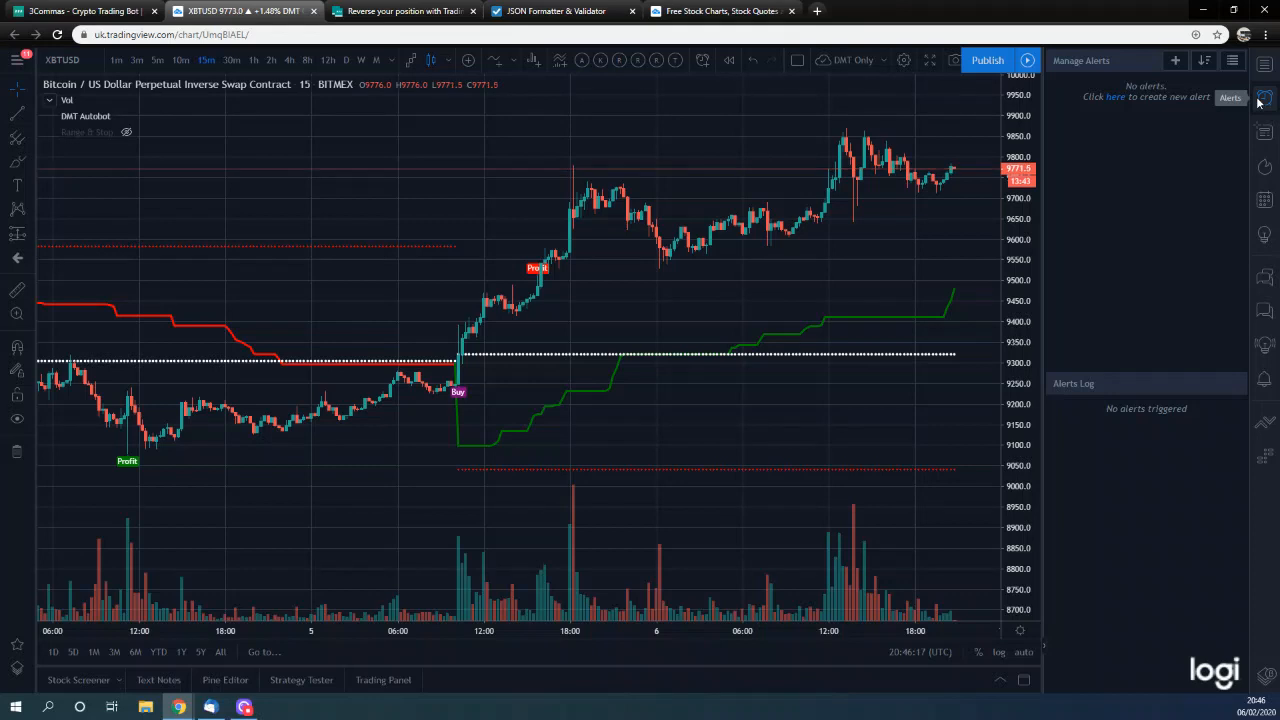
pyautogui.click(704, 62)
pyautogui.moveTo(700, 139); pyautogui.dragTo(831, 103)
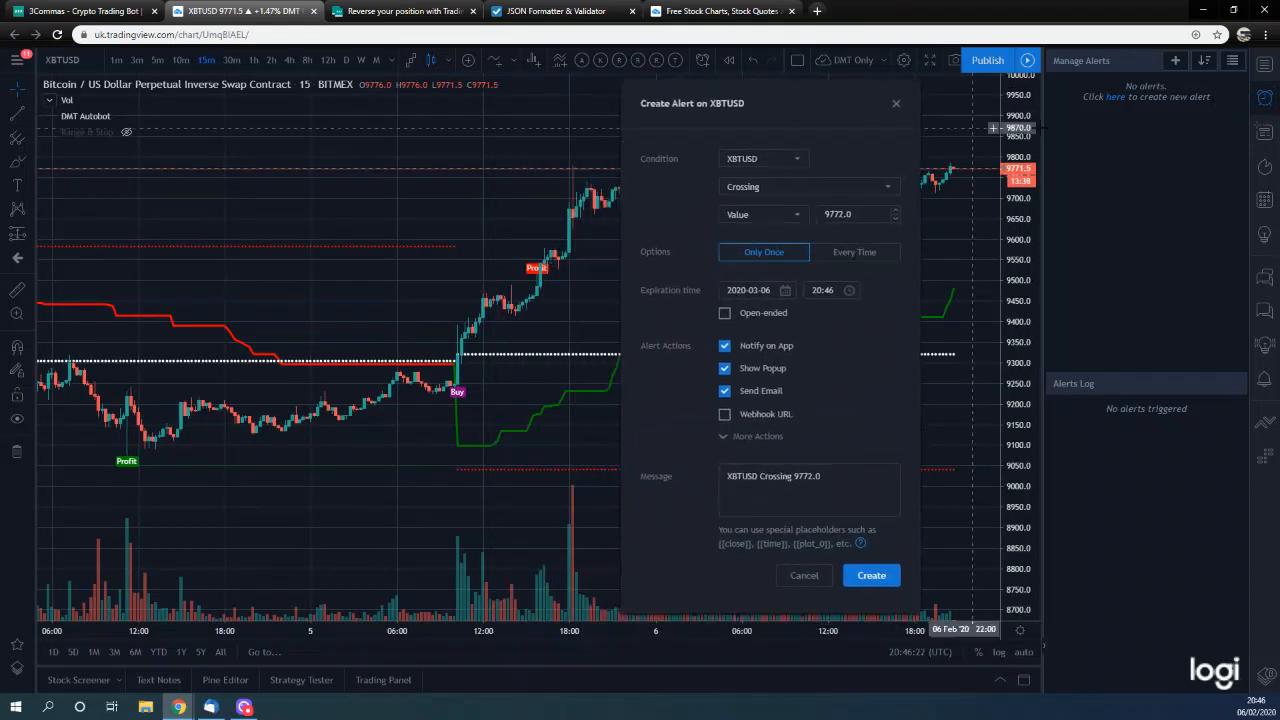
pyautogui.click(1178, 61)
pyautogui.moveTo(660, 139); pyautogui.dragTo(683, 115)
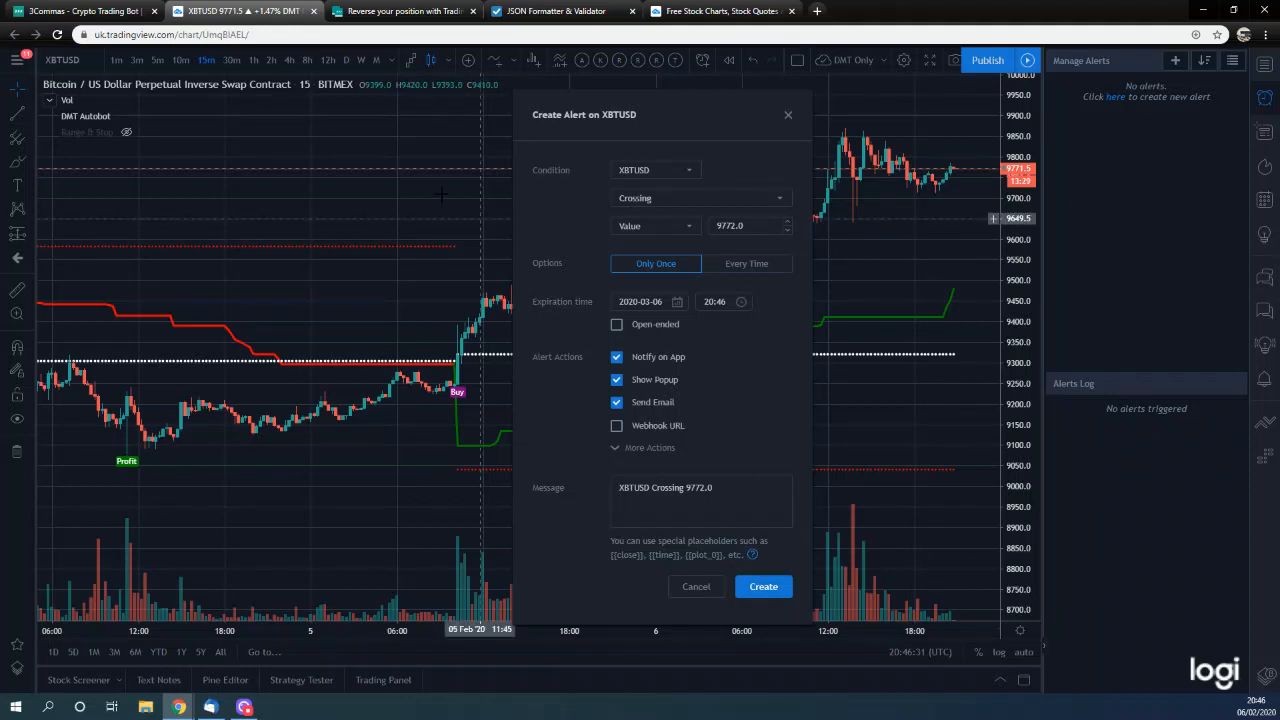
pyautogui.click(673, 174)
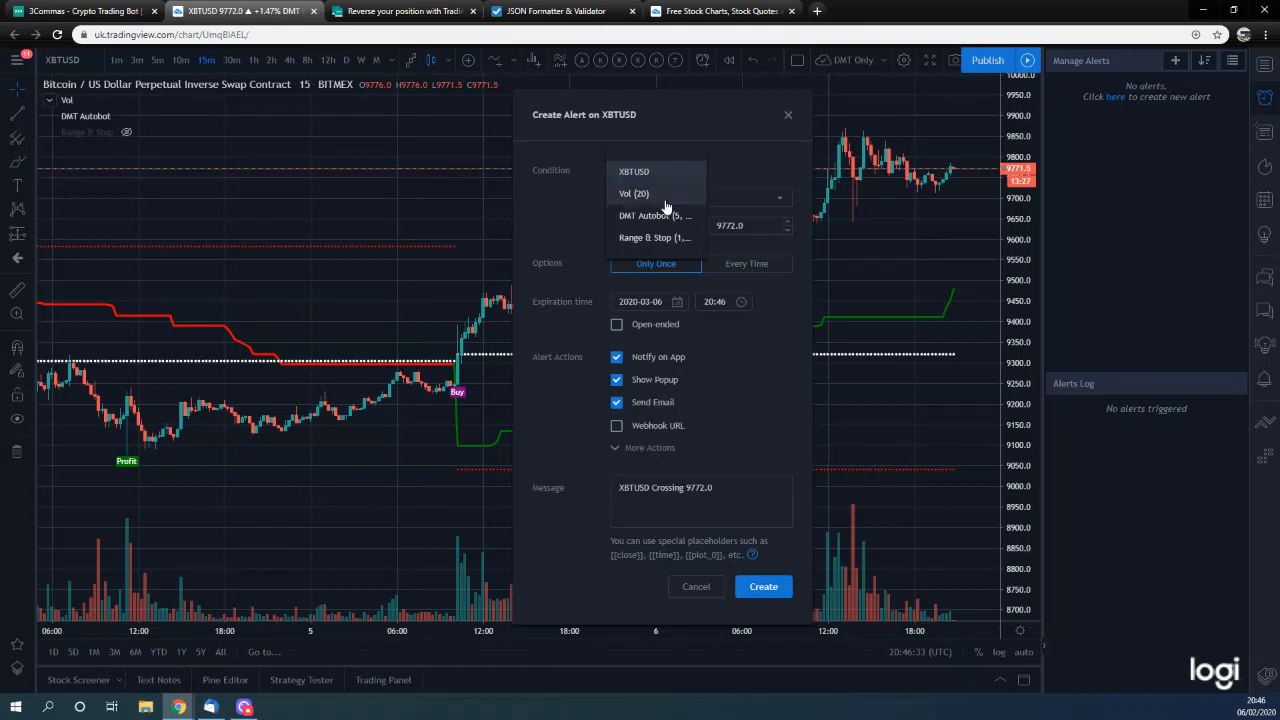
pyautogui.click(655, 215)
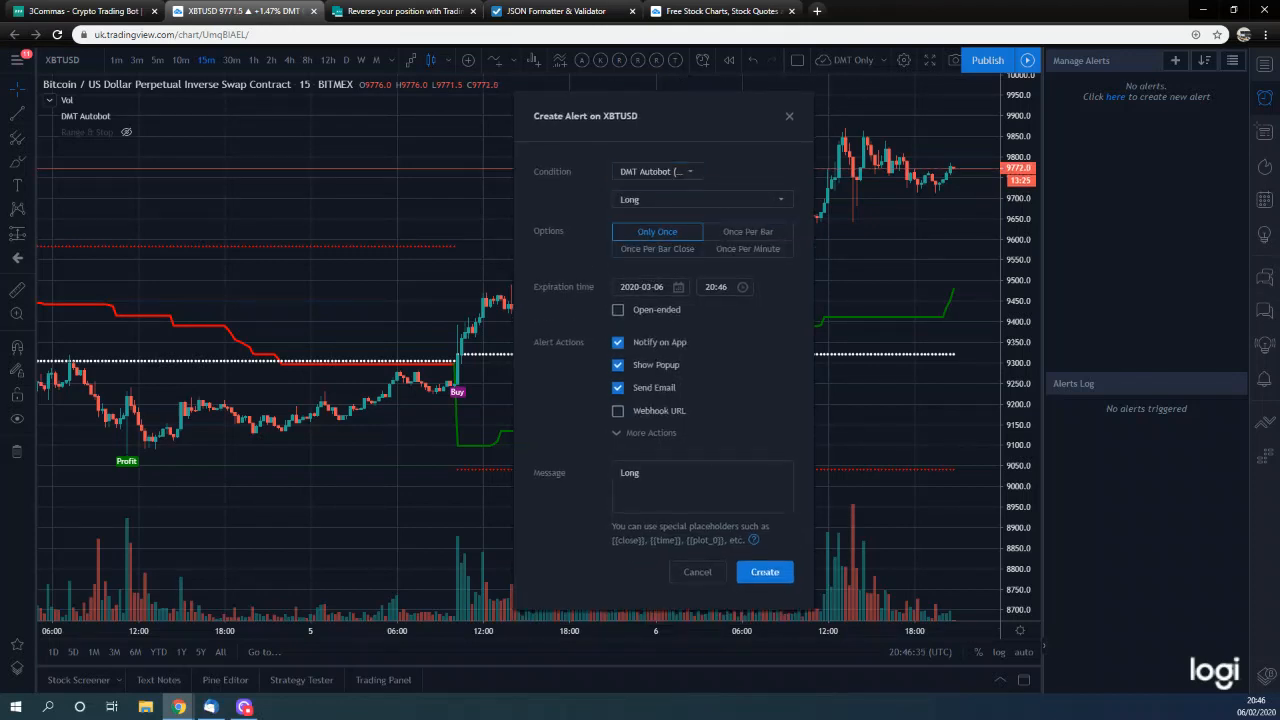
pyautogui.click(739, 195)
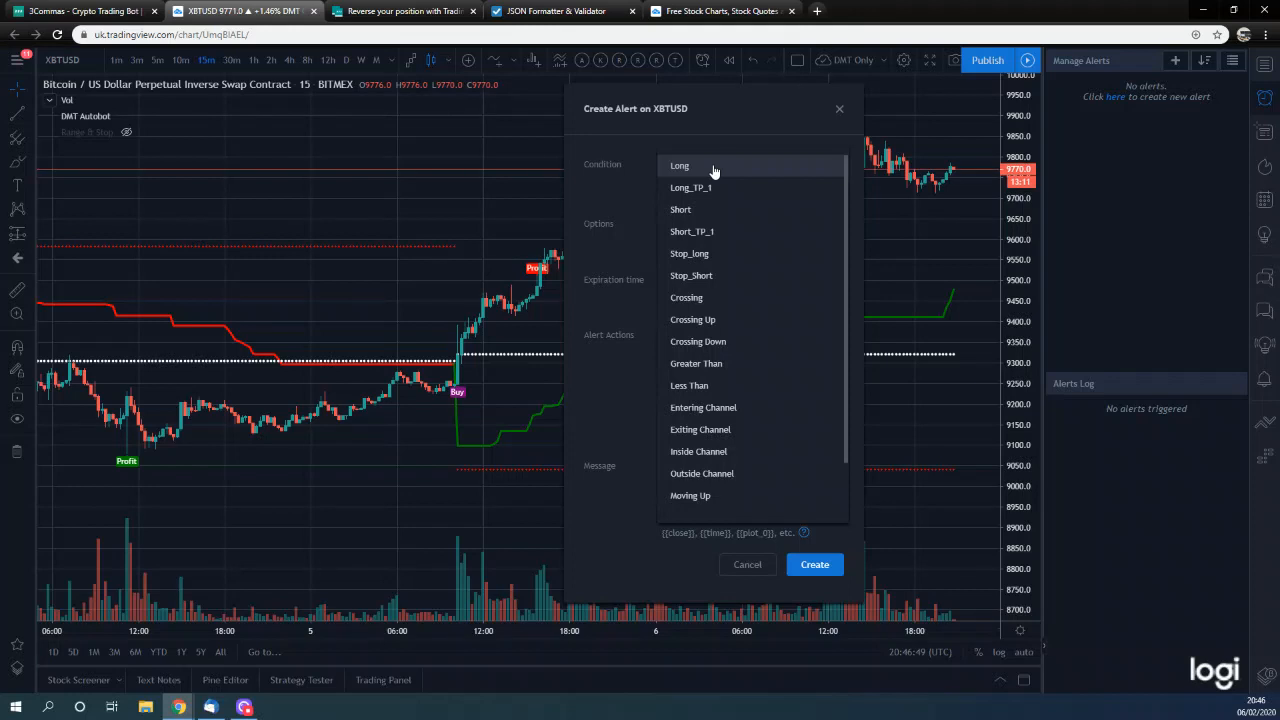
# Step: Keep Long as the alert signal and trigger it once per bar
pyautogui.click(713, 168)
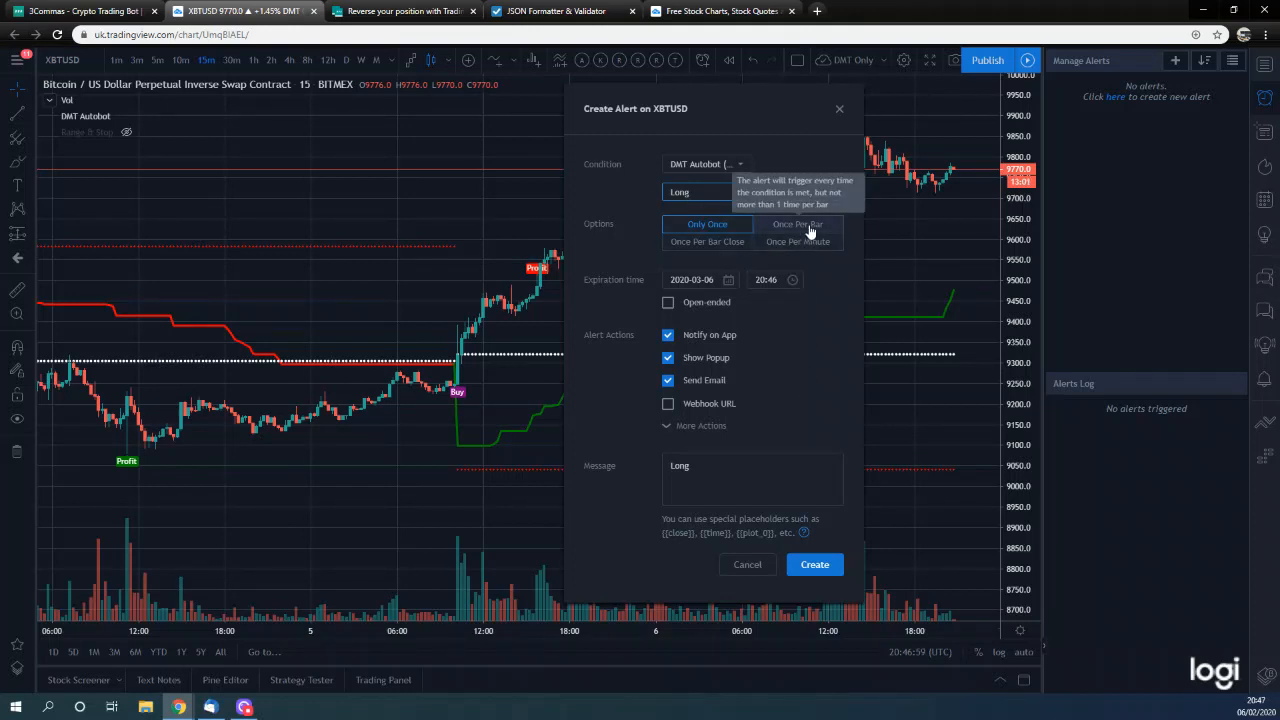
pyautogui.click(720, 243)
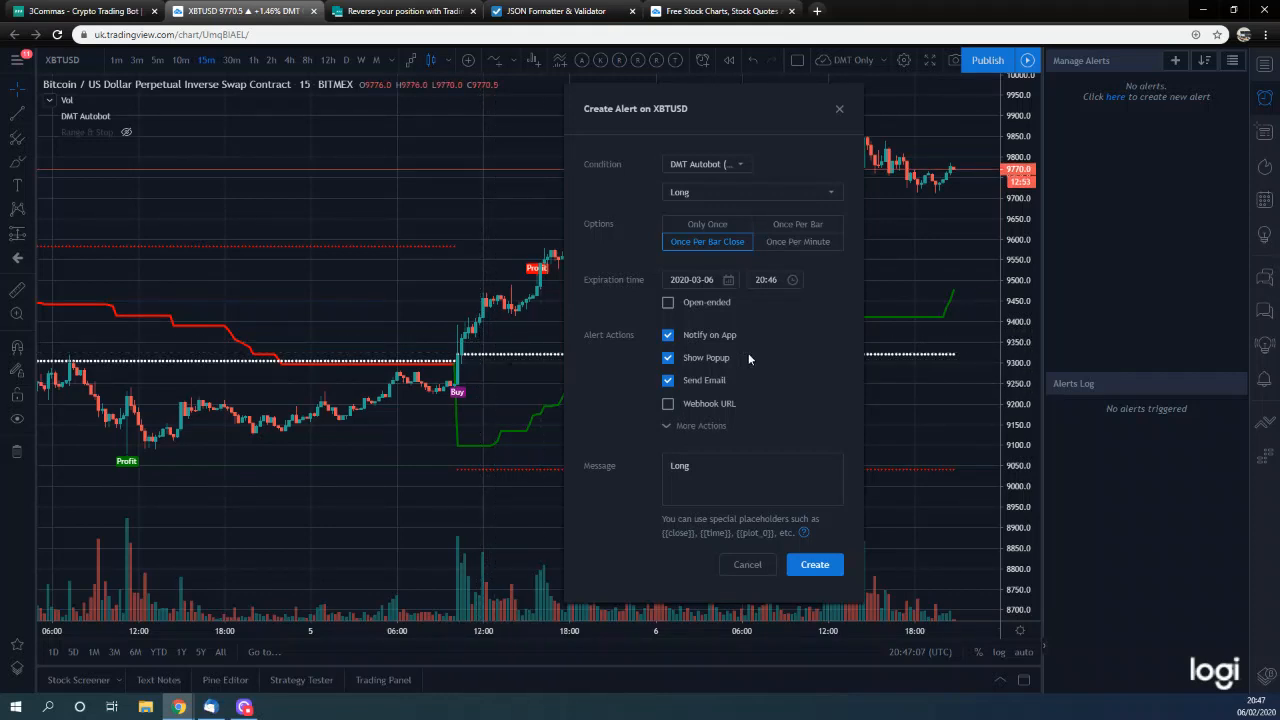
pyautogui.click(800, 226)
# Step: Set the alert to expire on 2020-04-06, enable Webhook URL, and open the reversing-positions article
pyautogui.click(668, 303)
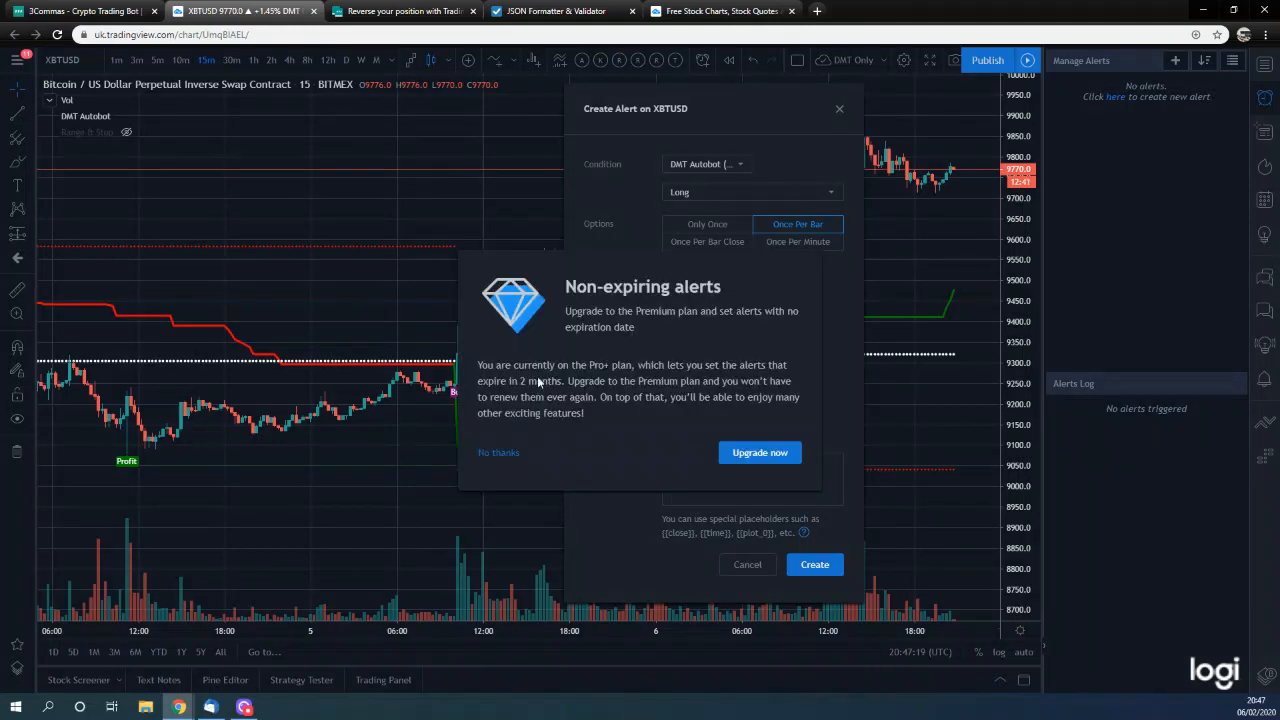
pyautogui.click(498, 458)
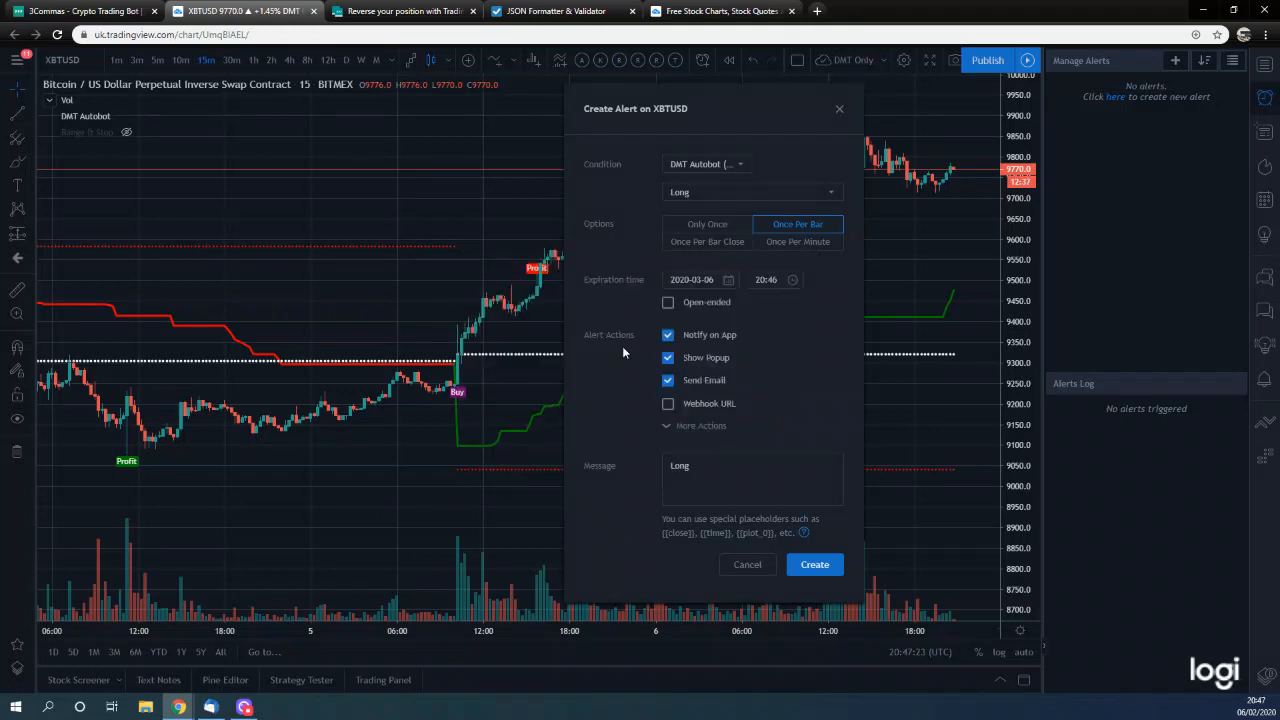
pyautogui.click(729, 284)
pyautogui.click(836, 305)
pyautogui.click(677, 385)
pyautogui.click(668, 404)
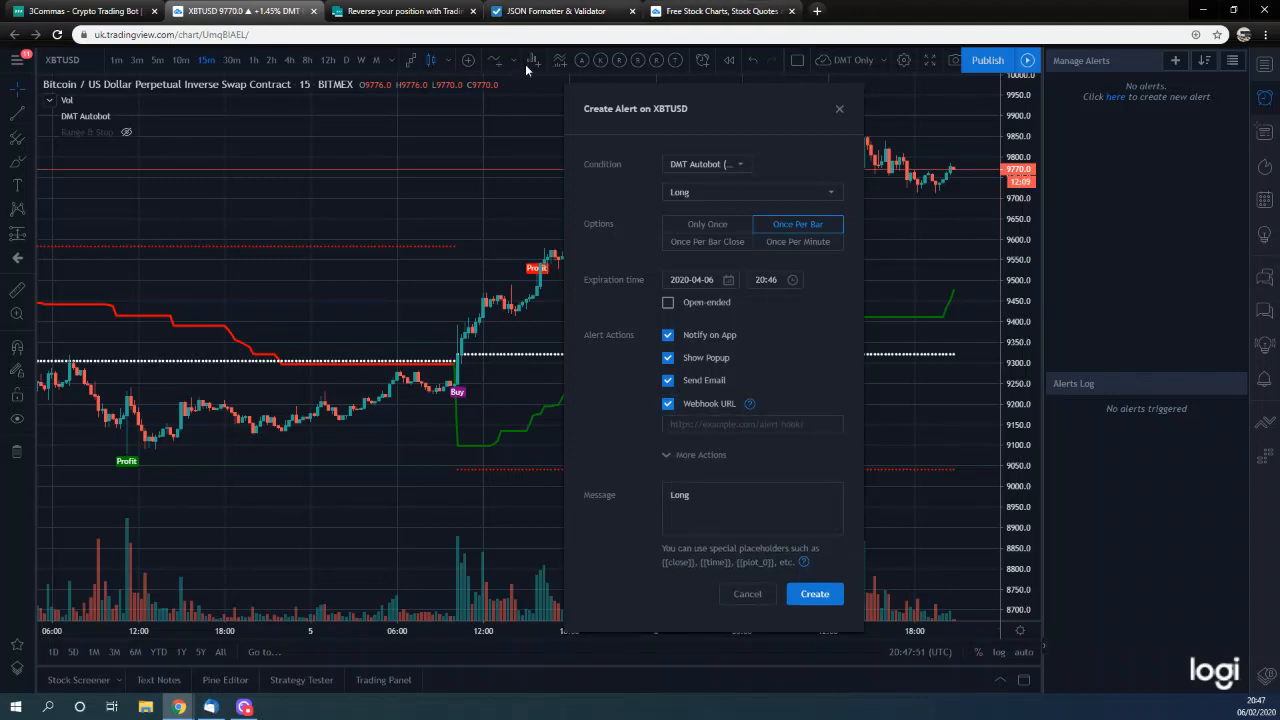
pyautogui.click(428, 10)
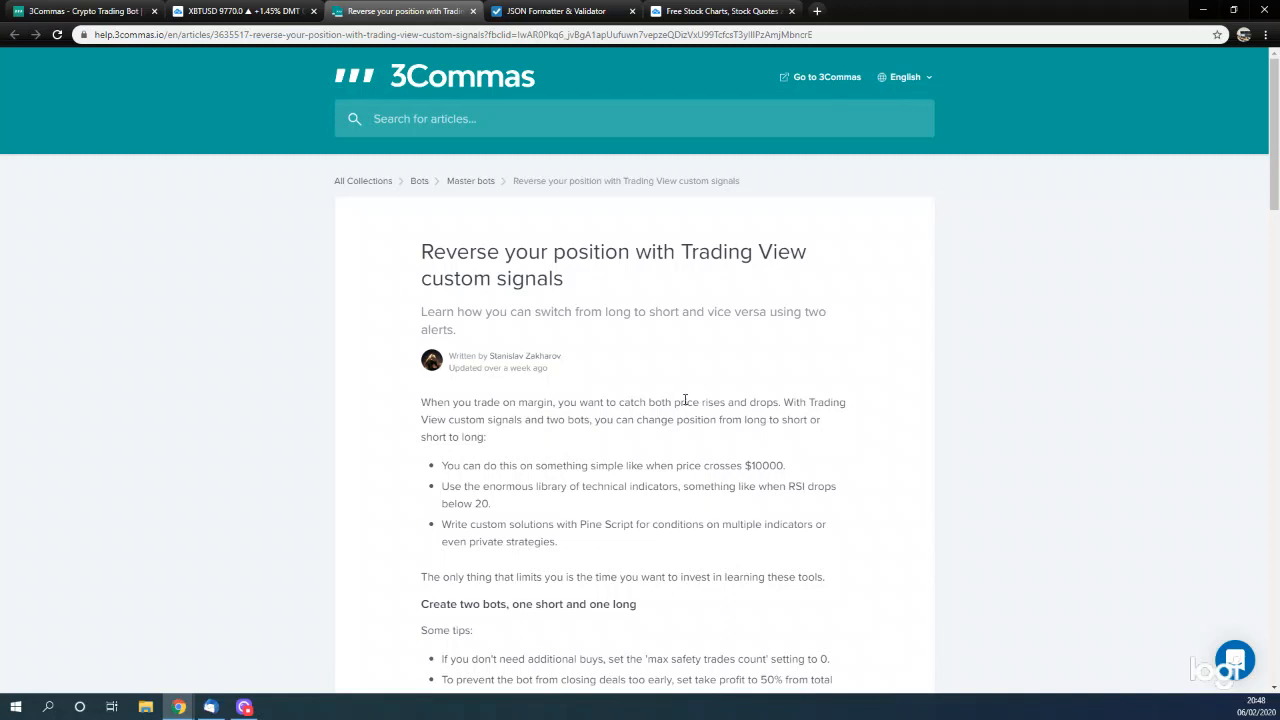
pyautogui.scroll(-6, 613, 407)
pyautogui.scroll(2, 421, 392)
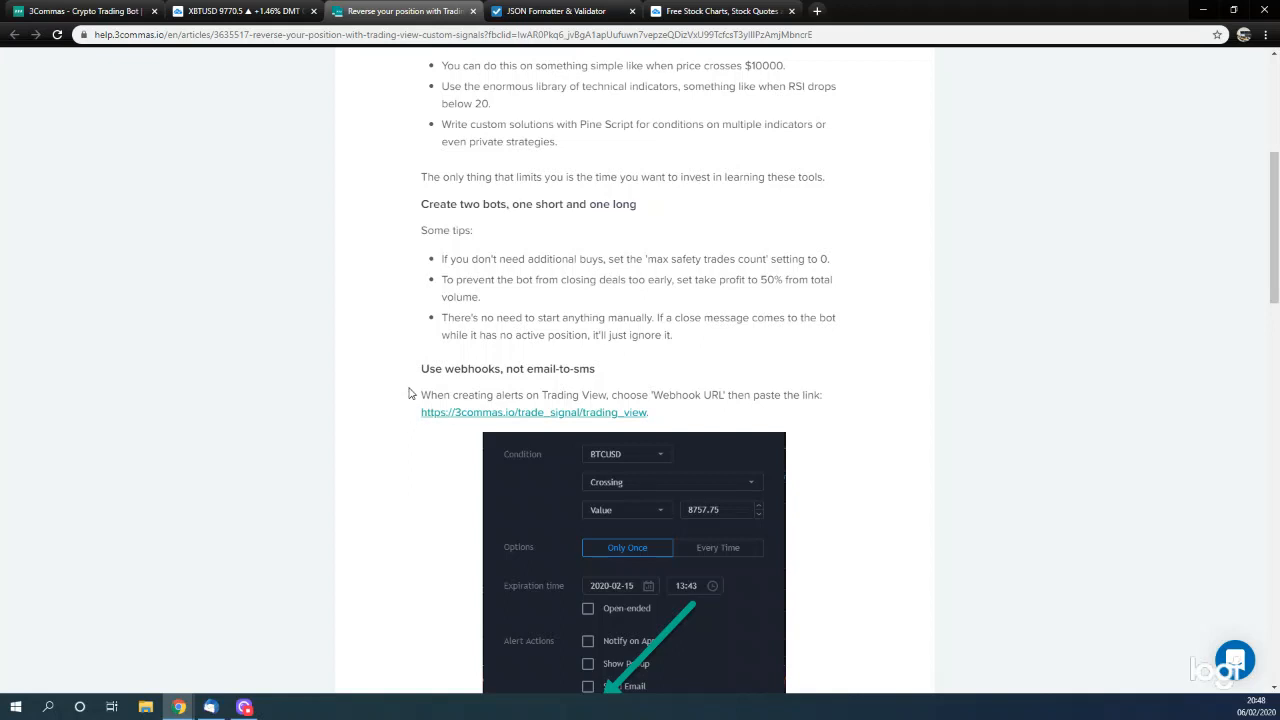
pyautogui.moveTo(416, 410); pyautogui.dragTo(649, 420)
pyautogui.hotkey('ctrl', 'c')
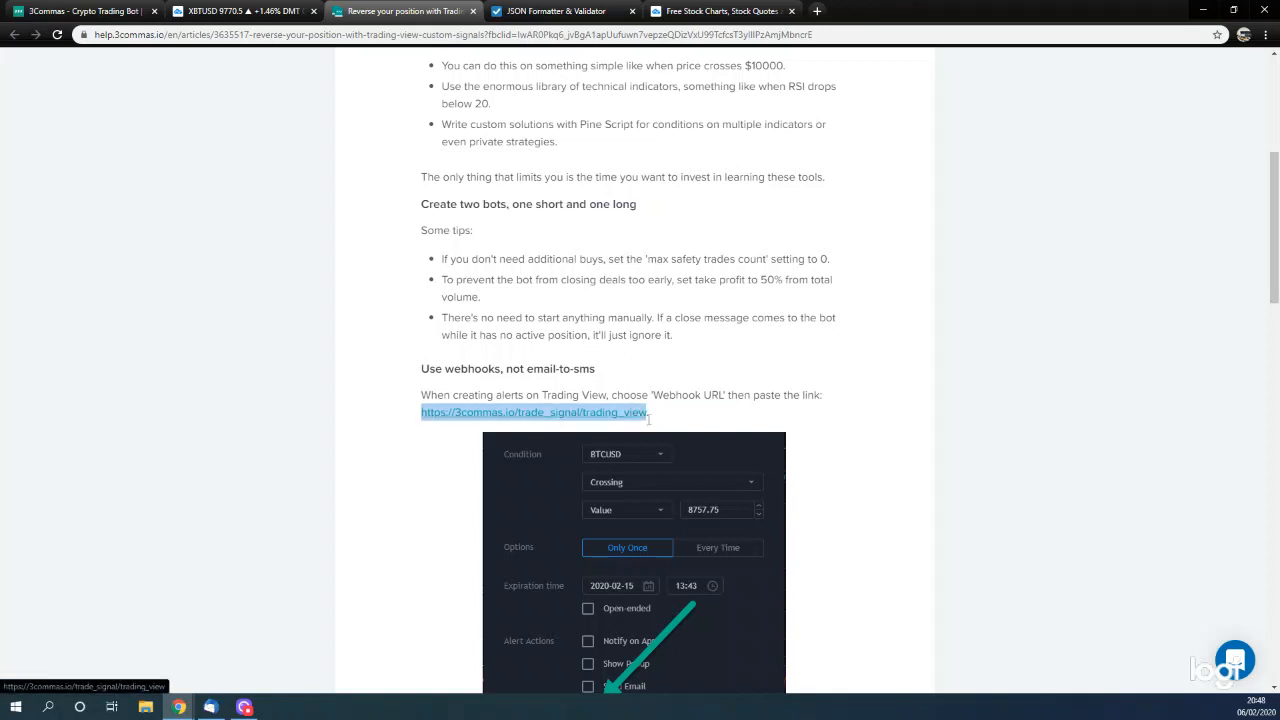
pyautogui.rightClick(587, 411)
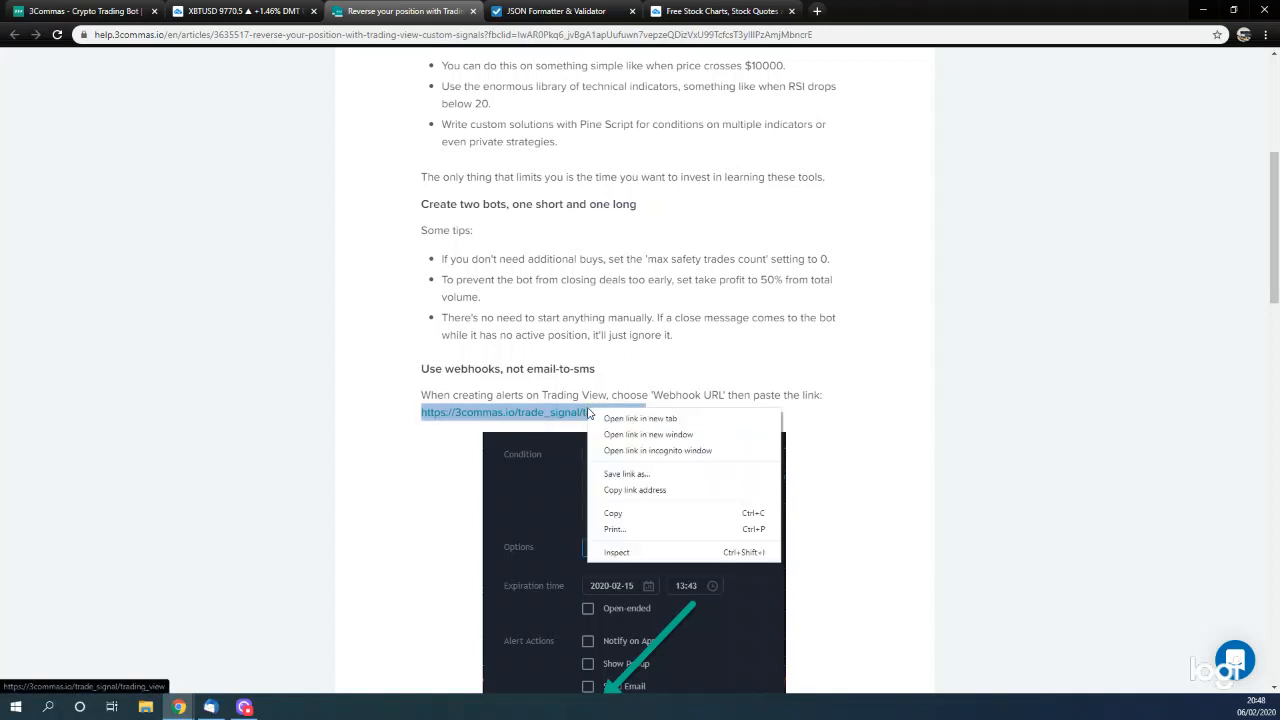
pyautogui.click(633, 513)
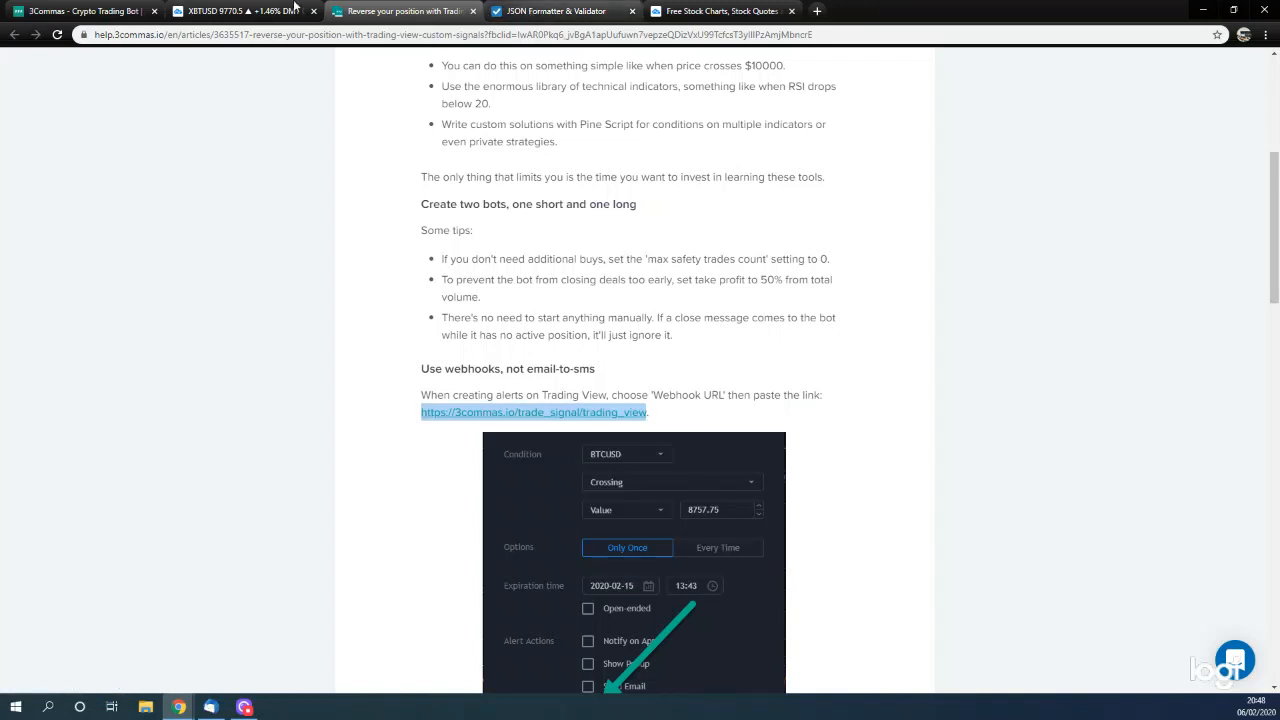
# Step: Return to the TradingView alert and bring up the Webhook URL field's context menu
pyautogui.click(534, 6)
pyautogui.click(427, 7)
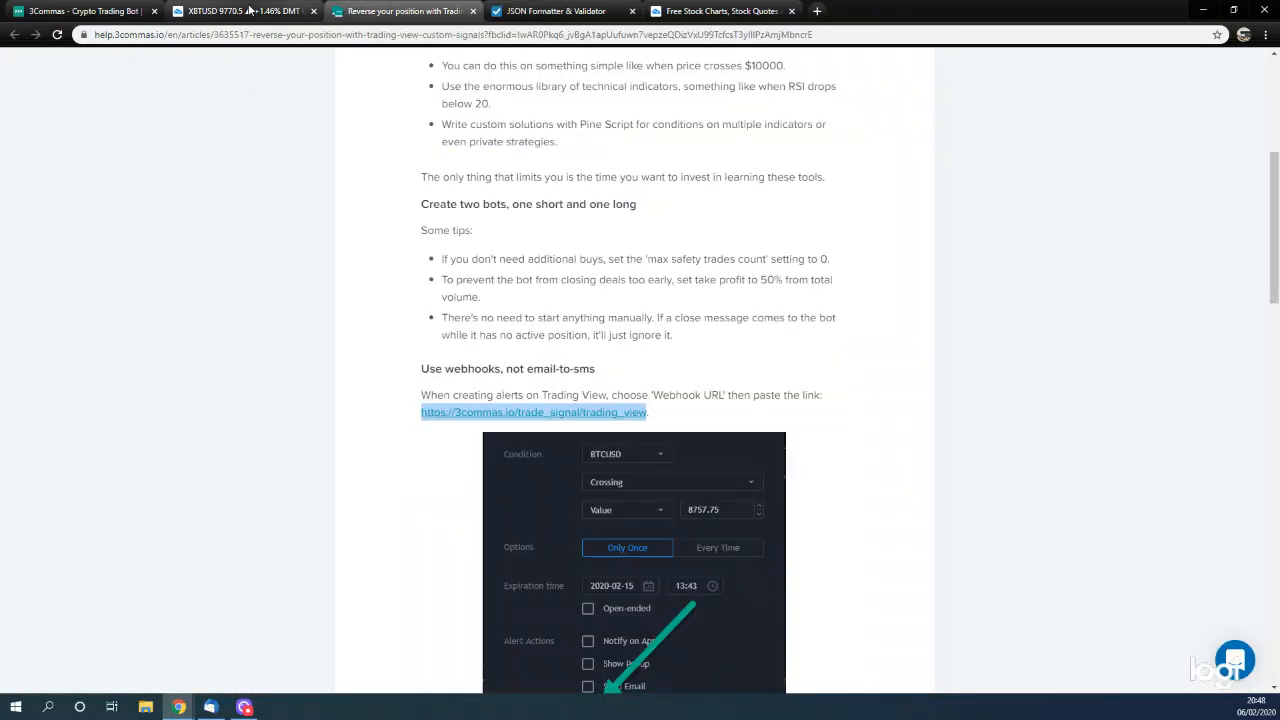
pyautogui.click(250, 8)
pyautogui.click(766, 424)
pyautogui.rightClick(766, 424)
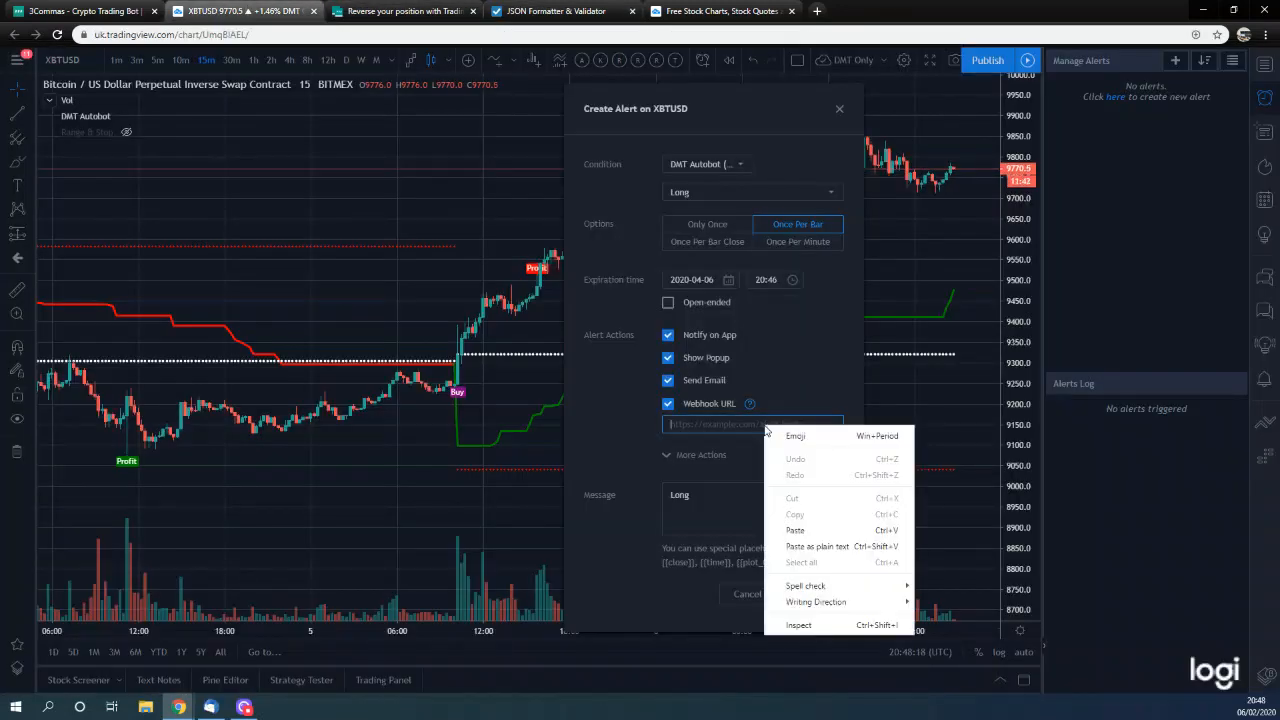
# Step: Paste the 3Commas trade_signal/trading_view link into the Webhook URL field
pyautogui.click(803, 530)
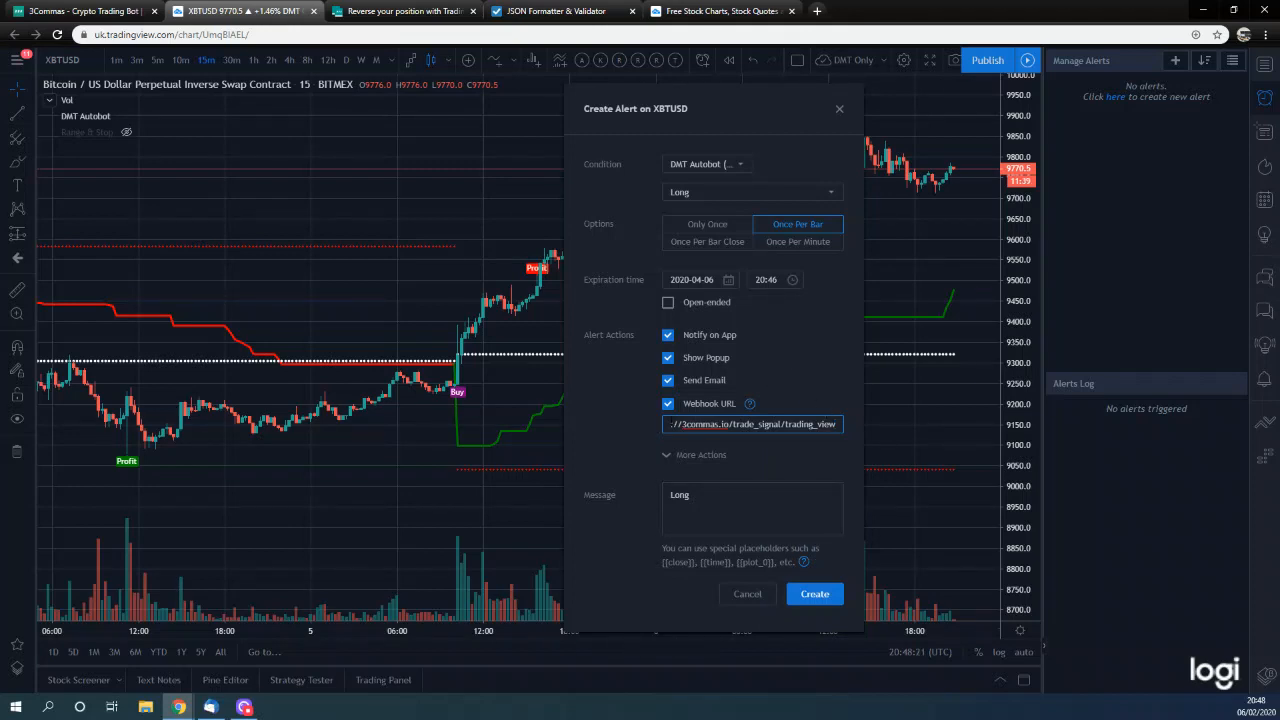
pyautogui.moveTo(692, 424); pyautogui.dragTo(894, 421)
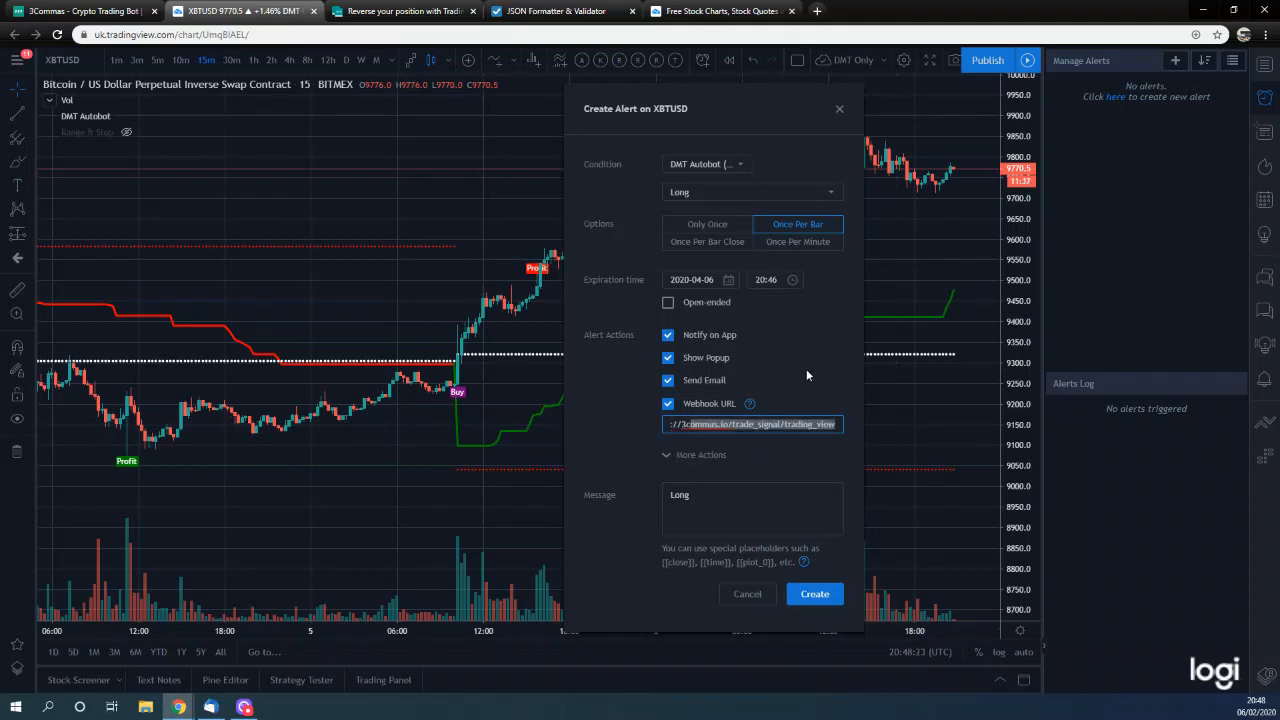
pyautogui.click(622, 426)
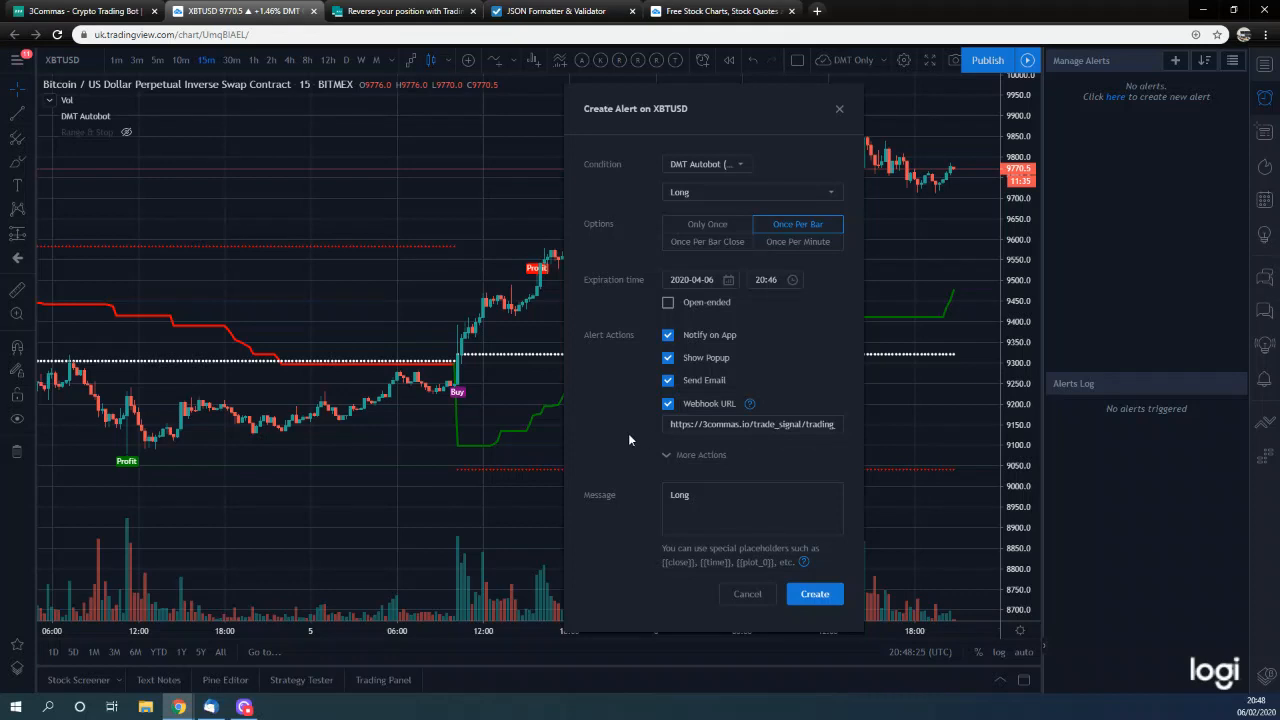
# Step: Turn off Send Email-to-SMS and clear the alert's Long message text
pyautogui.click(655, 456)
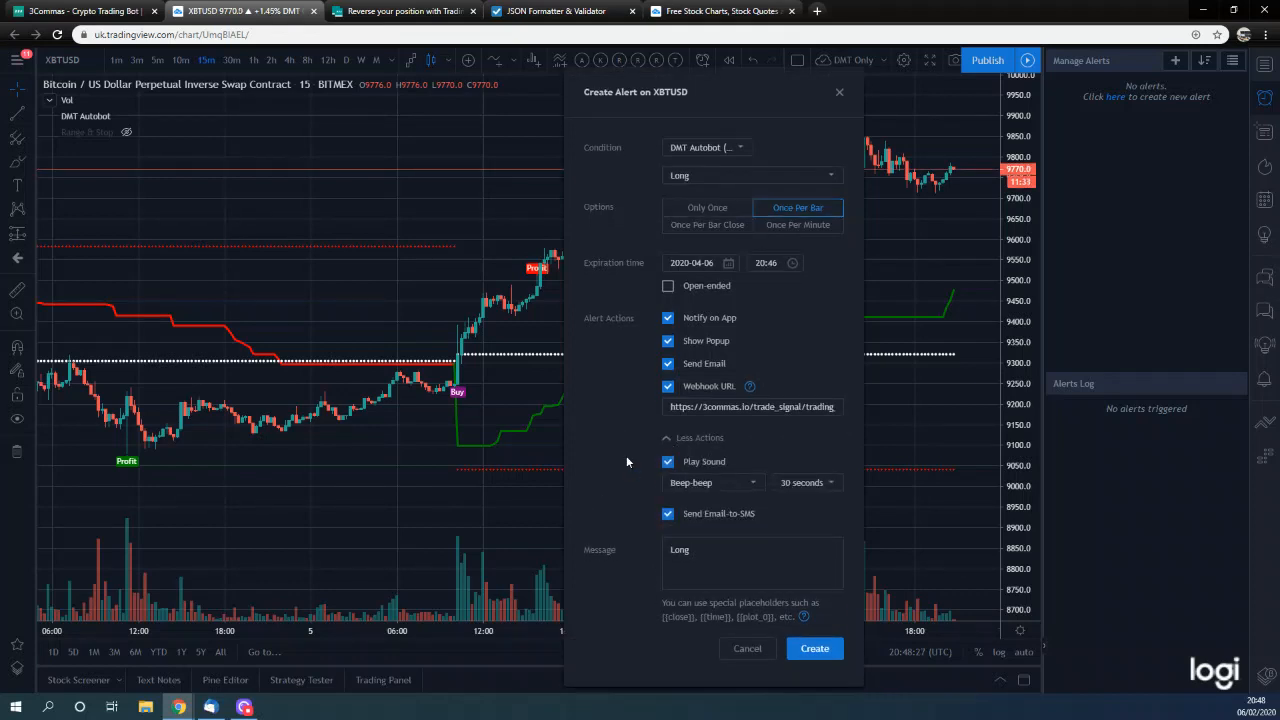
pyautogui.click(668, 514)
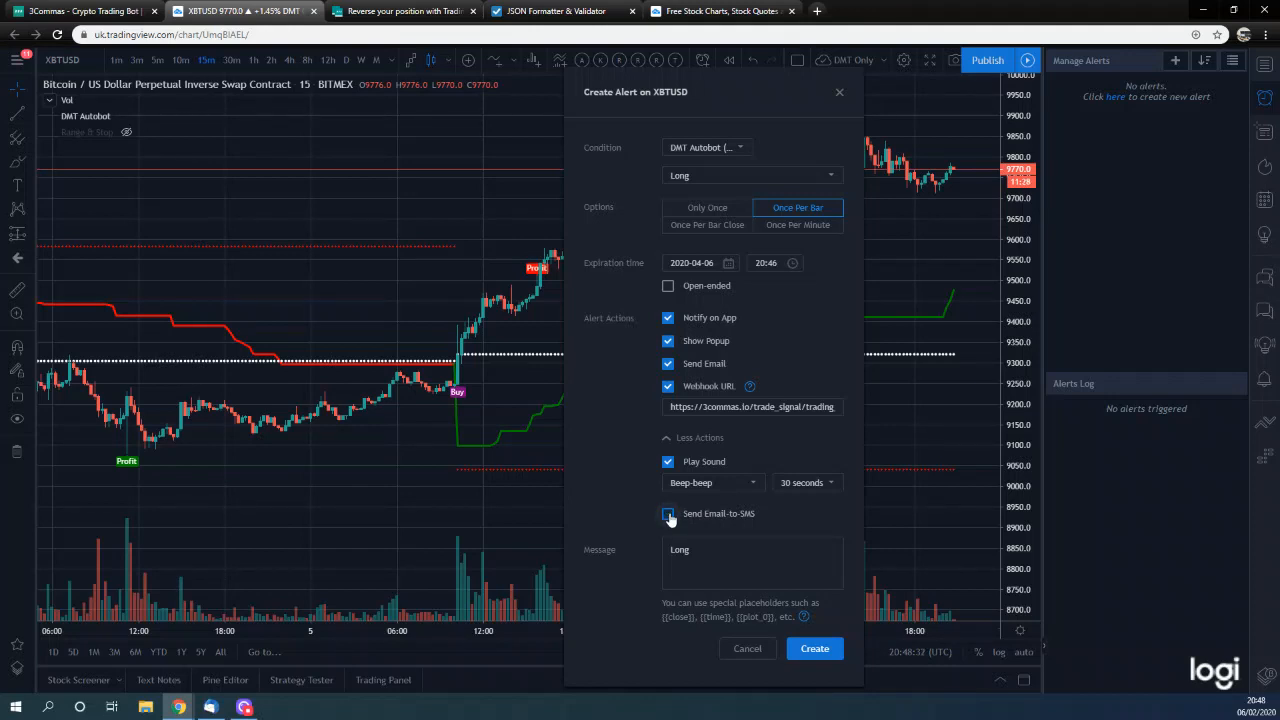
pyautogui.click(667, 440)
pyautogui.hotkey('ctrl', 'a')
pyautogui.press('BackSpace')
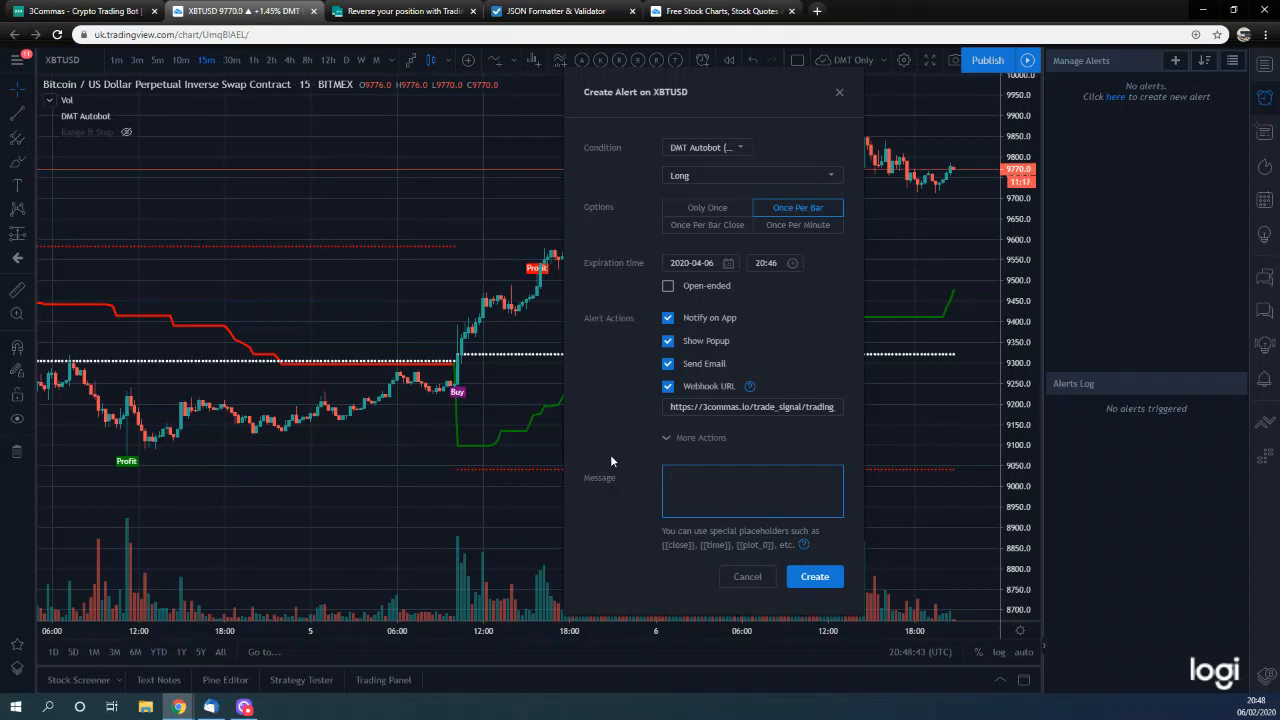
pyautogui.moveTo(620, 91); pyautogui.dragTo(705, 96)
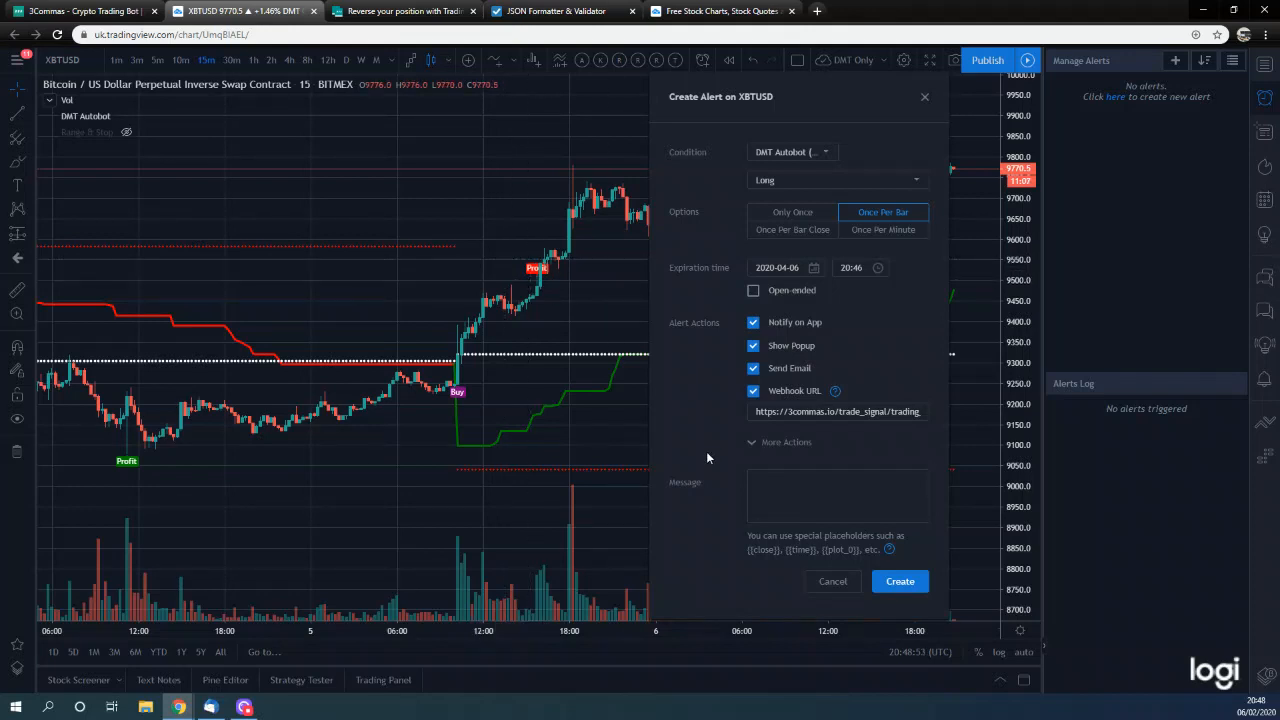
pyautogui.click(800, 492)
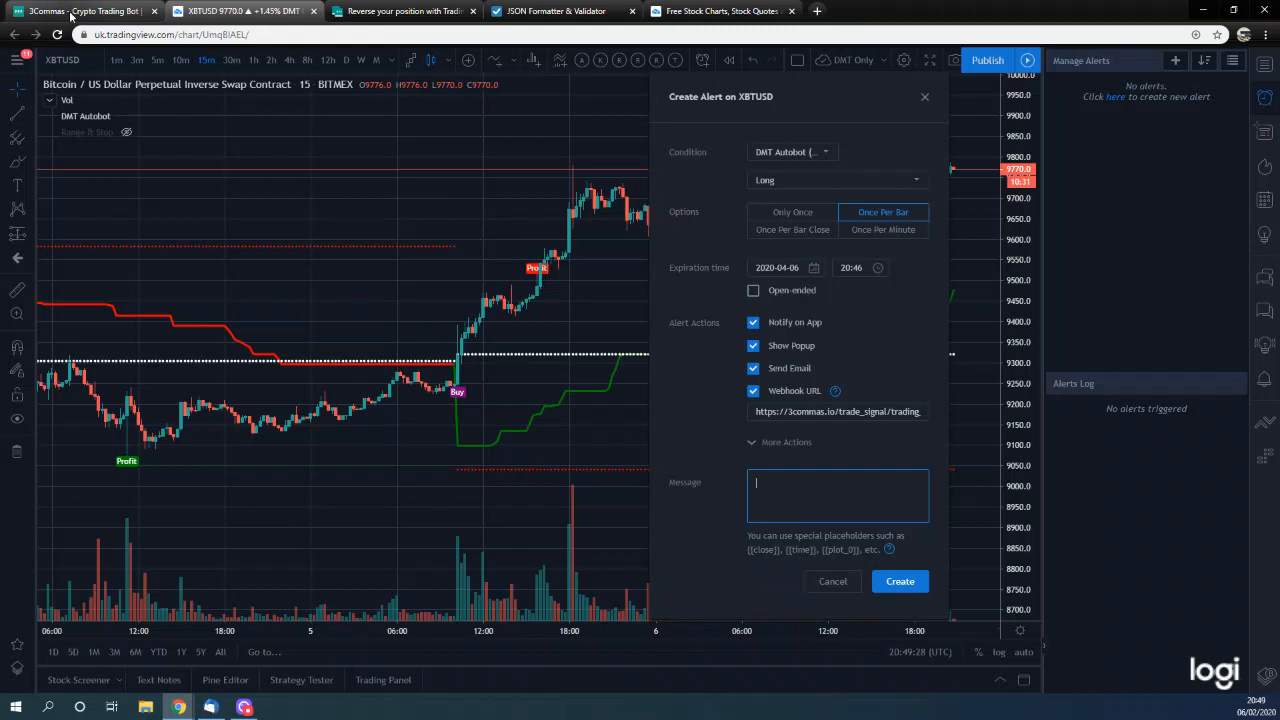
# Step: Go to DCA Bots > My Bots in 3Commas and start a new bot
pyautogui.click(70, 12)
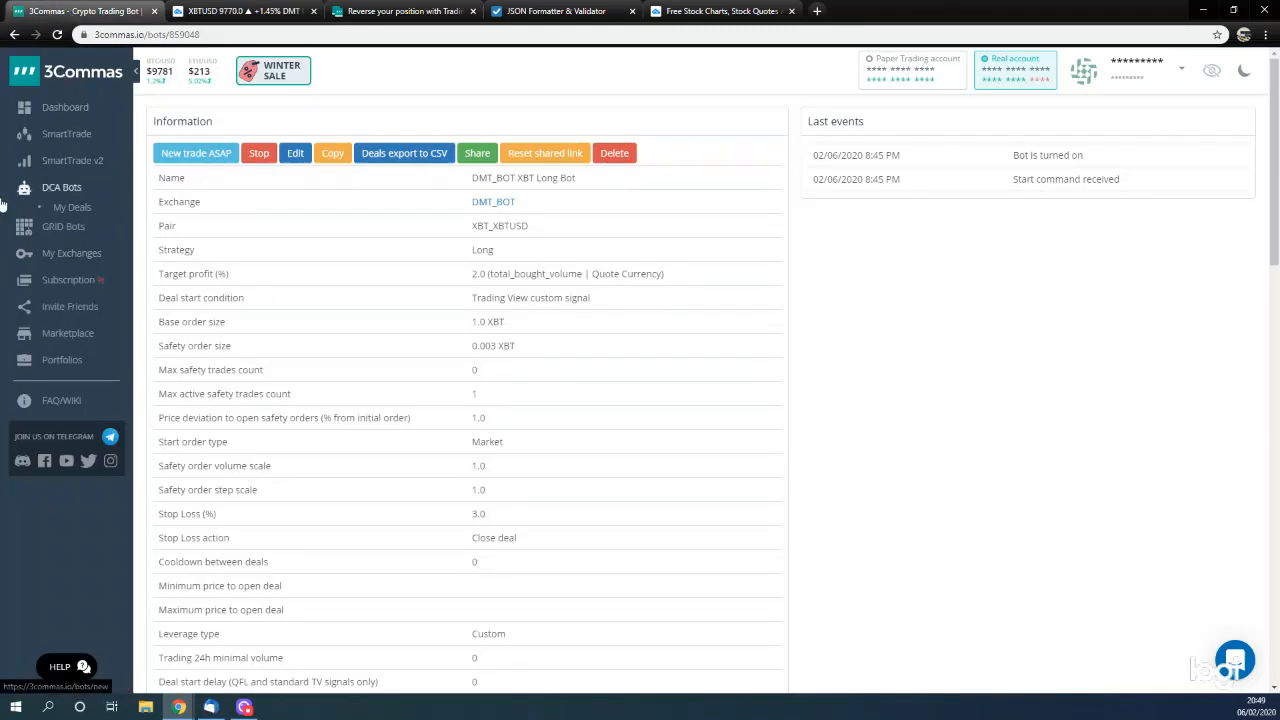
pyautogui.click(60, 187)
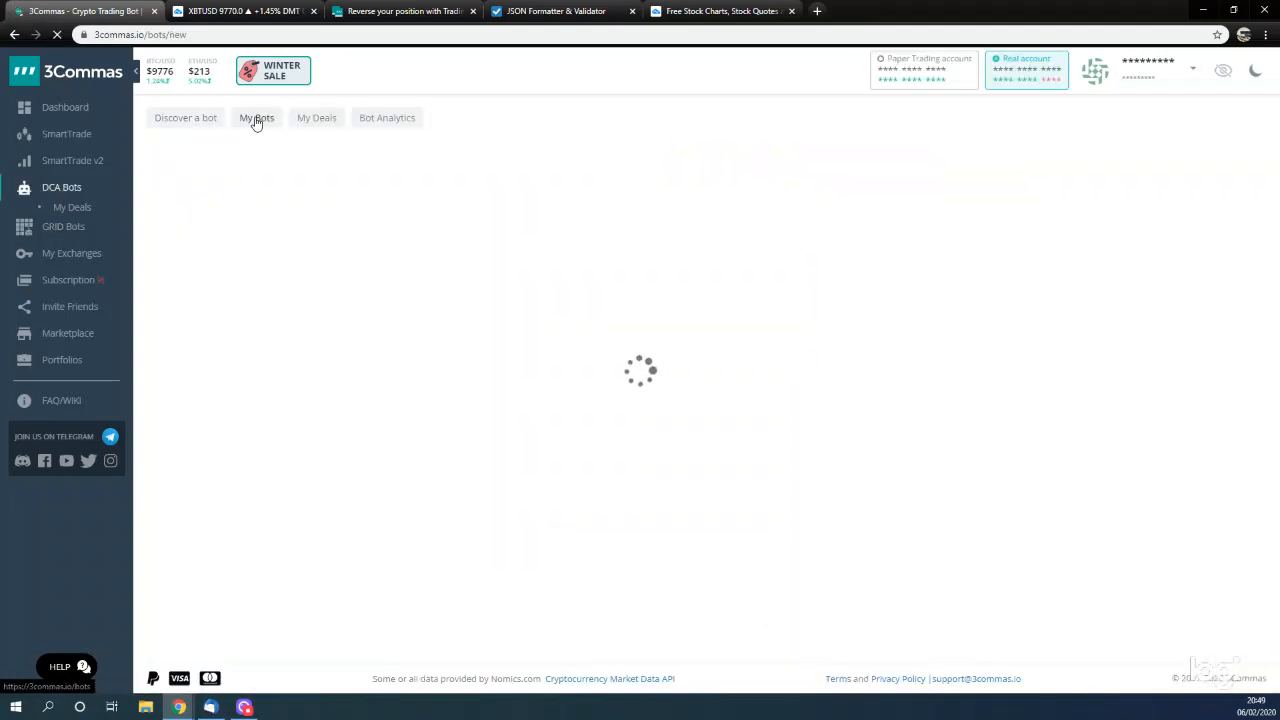
pyautogui.click(257, 118)
pyautogui.scroll(-2, 711, 471)
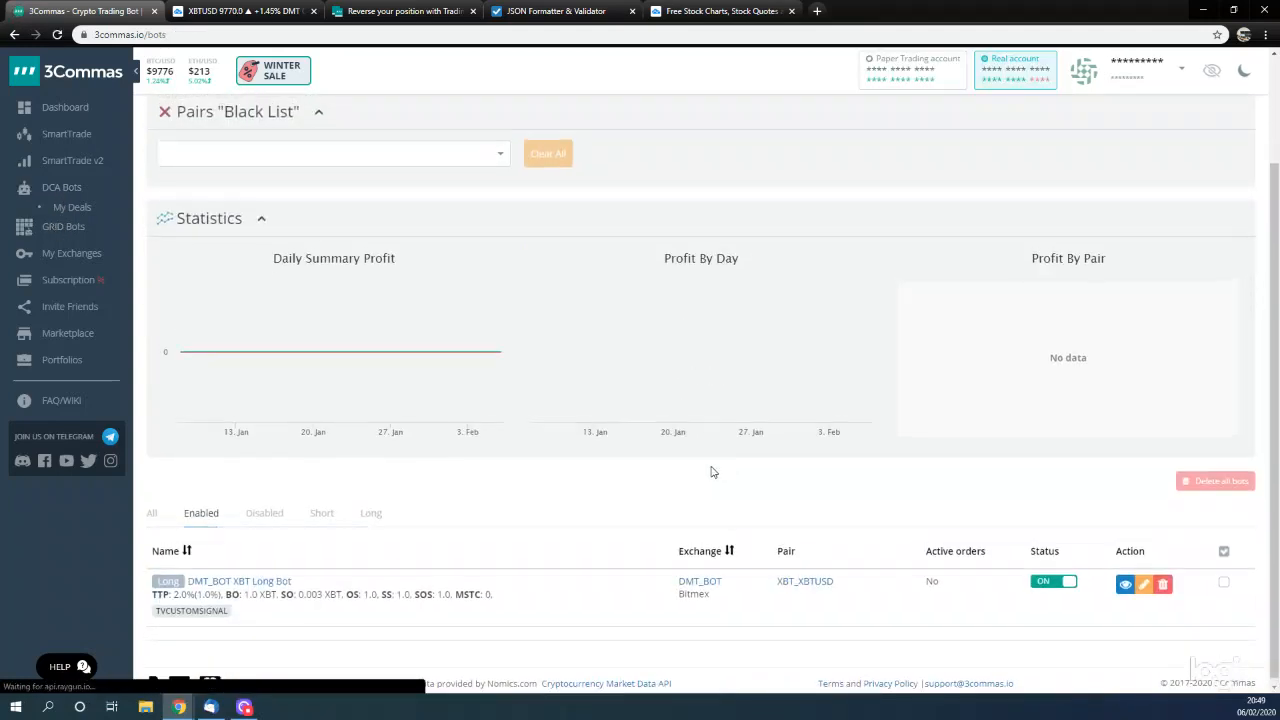
pyautogui.scroll(2, 464, 533)
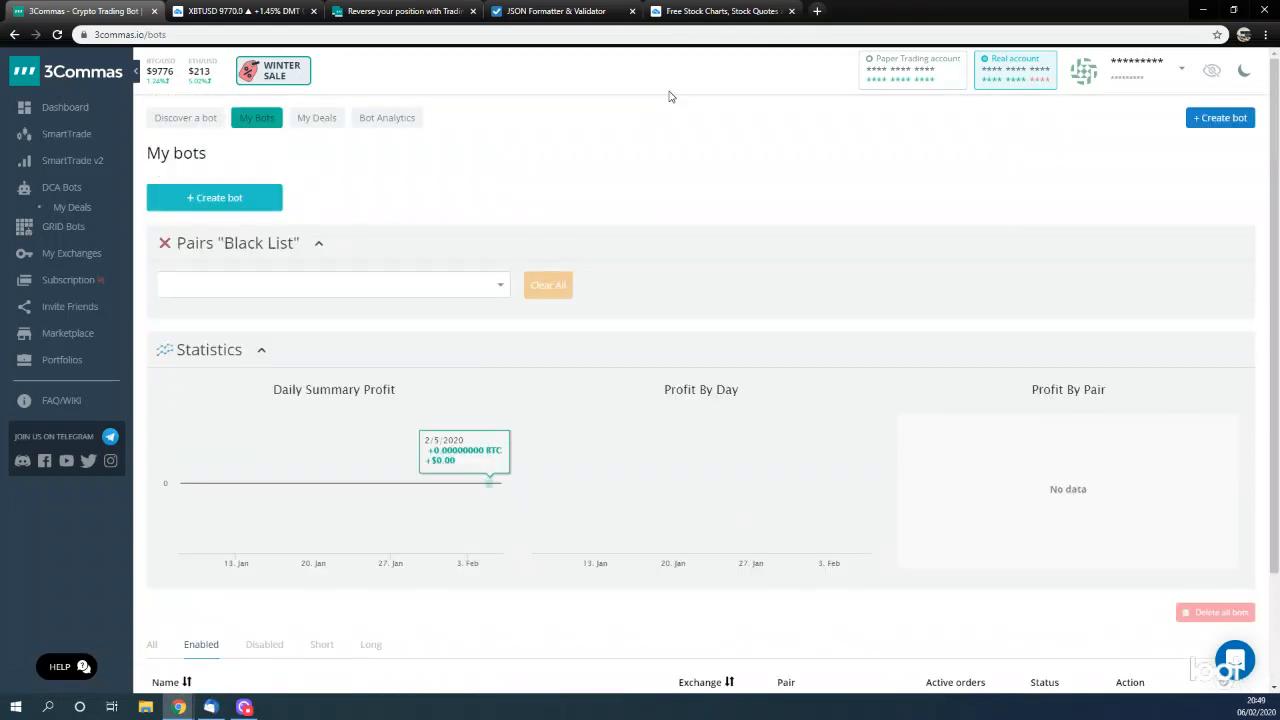
pyautogui.click(246, 198)
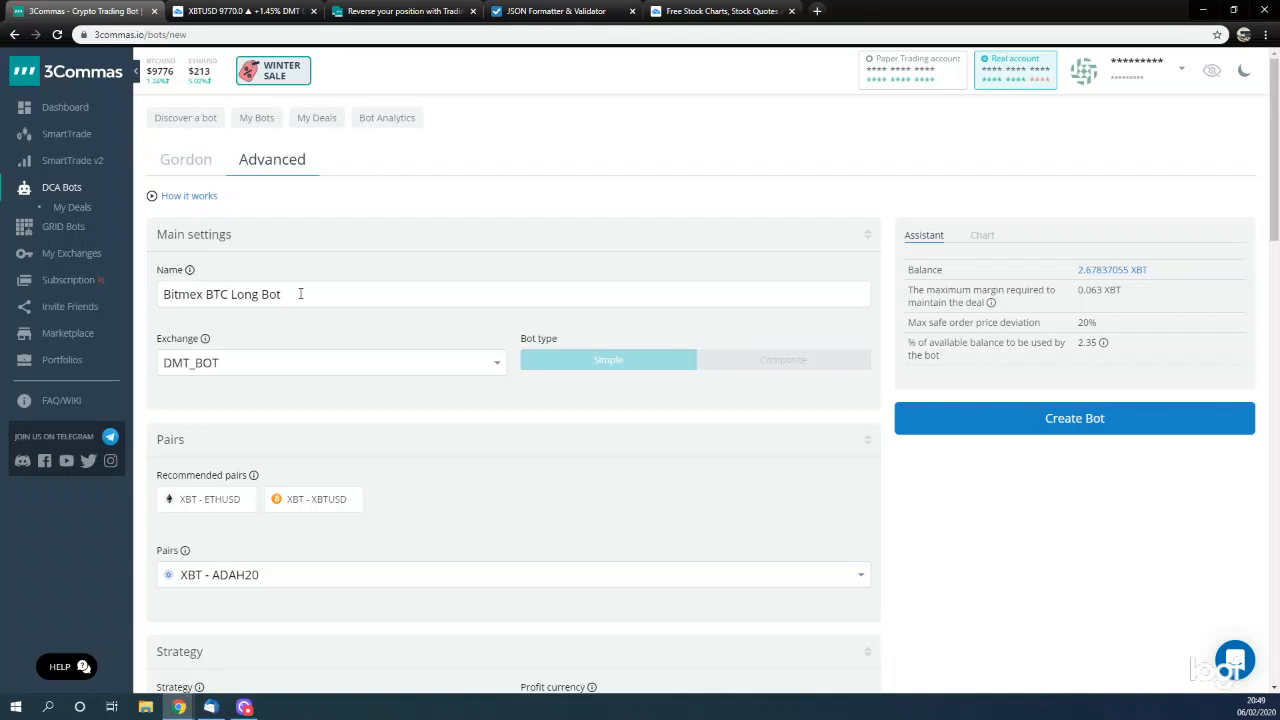
# Step: Rename the bot to Bitmex BTC Short Bot
pyautogui.click(265, 294)
pyautogui.moveTo(244, 294); pyautogui.dragTo(263, 295)
pyautogui.press('BackSpace')
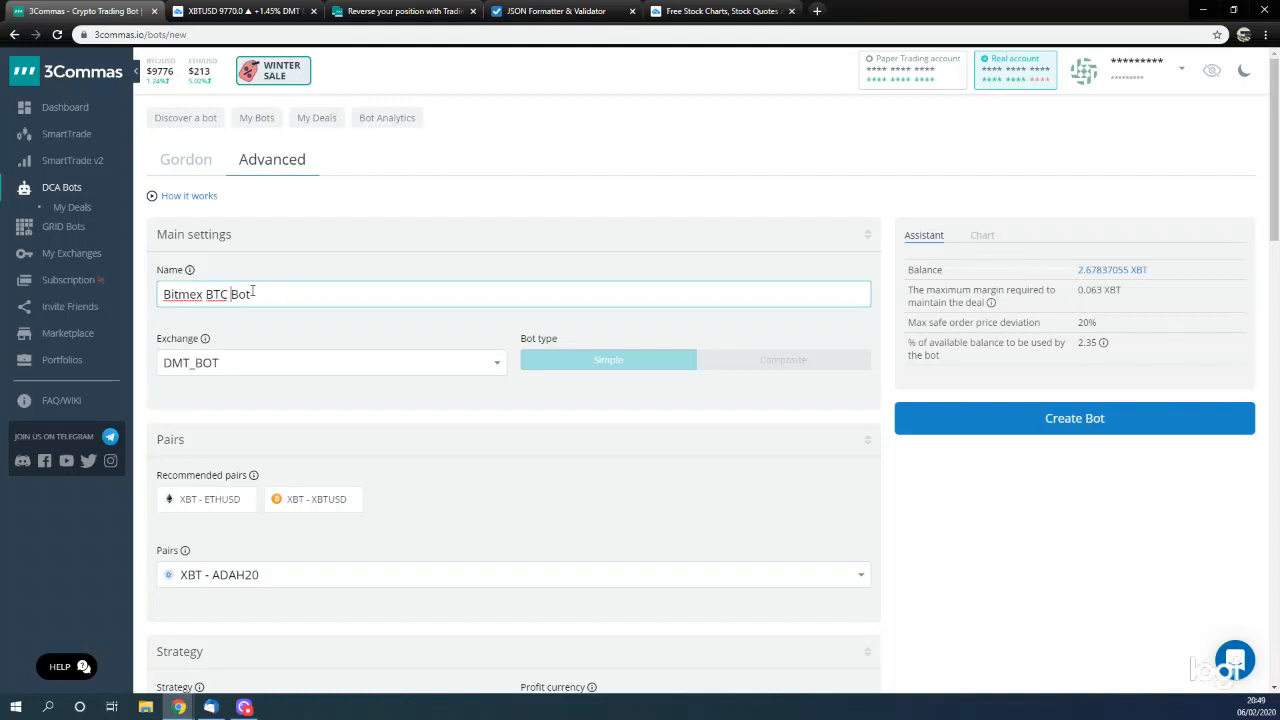
pyautogui.write('Short')
# Step: Choose XBT - XBTUSD, Short strategy, base order size 1 and Market start orders
pyautogui.scroll(-1, 489, 424)
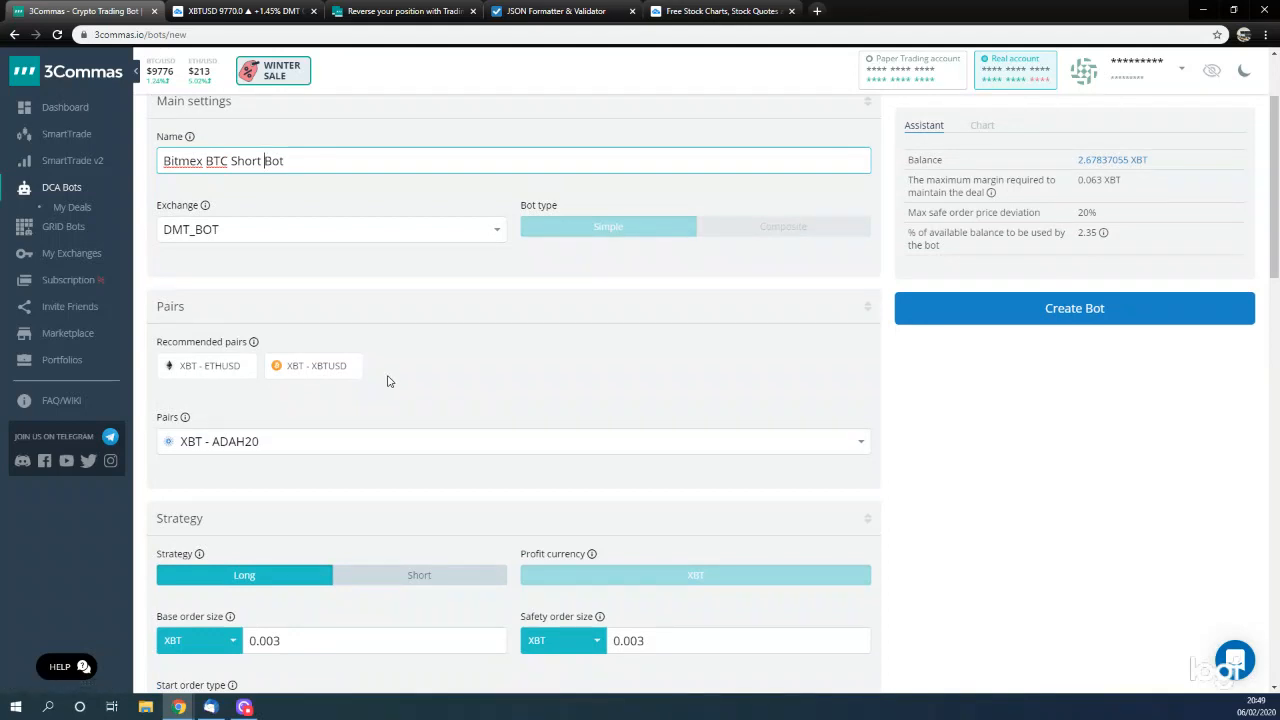
pyautogui.click(334, 370)
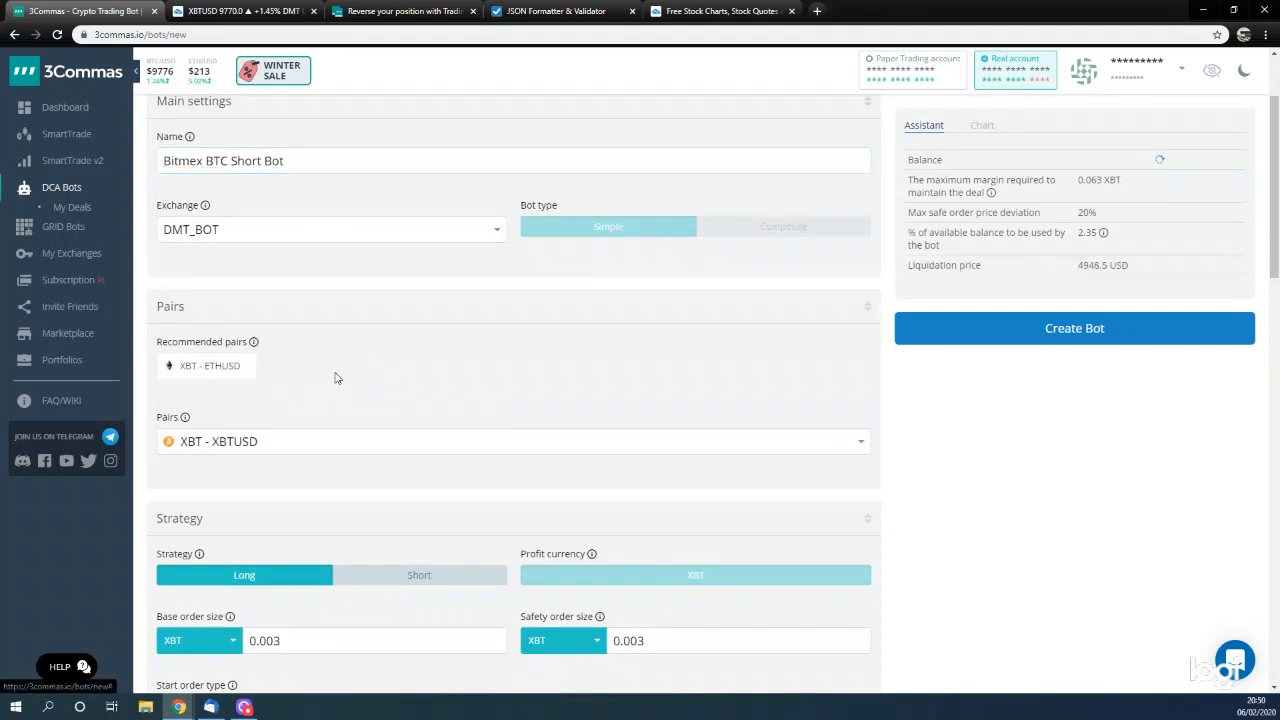
pyautogui.scroll(-1, 235, 379)
pyautogui.scroll(-1, 420, 380)
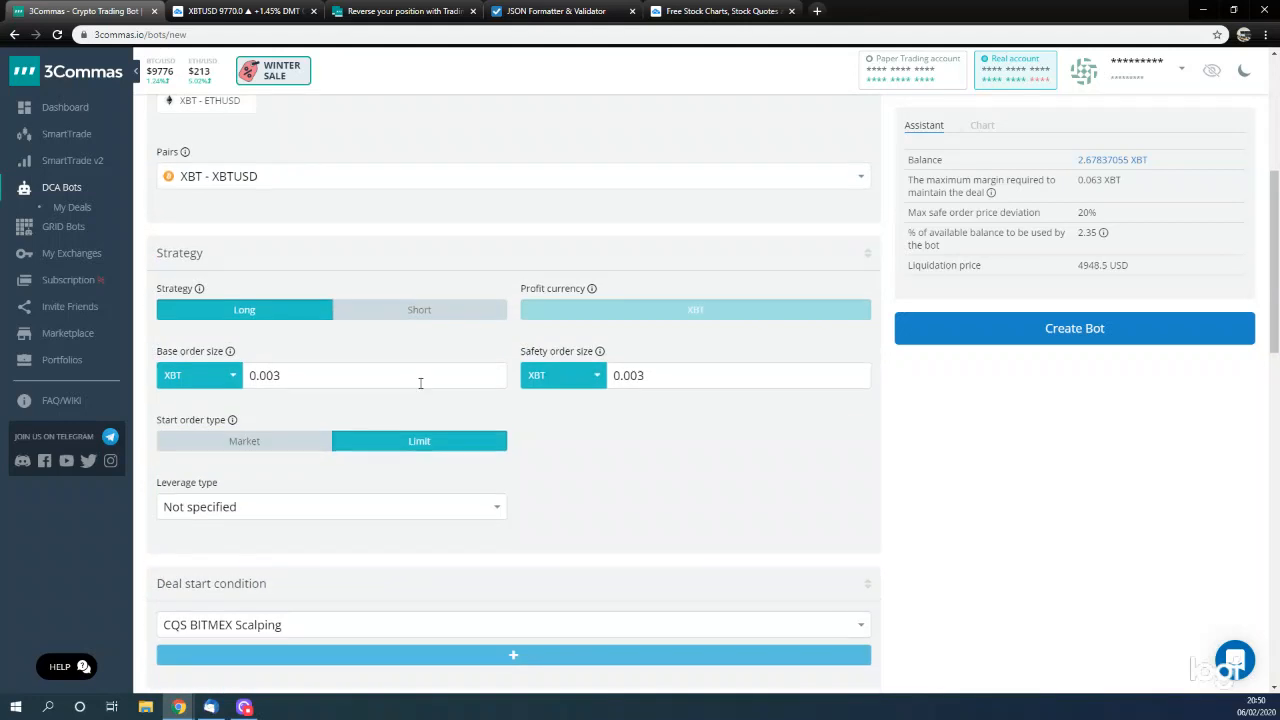
pyautogui.click(408, 316)
pyautogui.scroll(-1, 410, 310)
pyautogui.scroll(1, 410, 310)
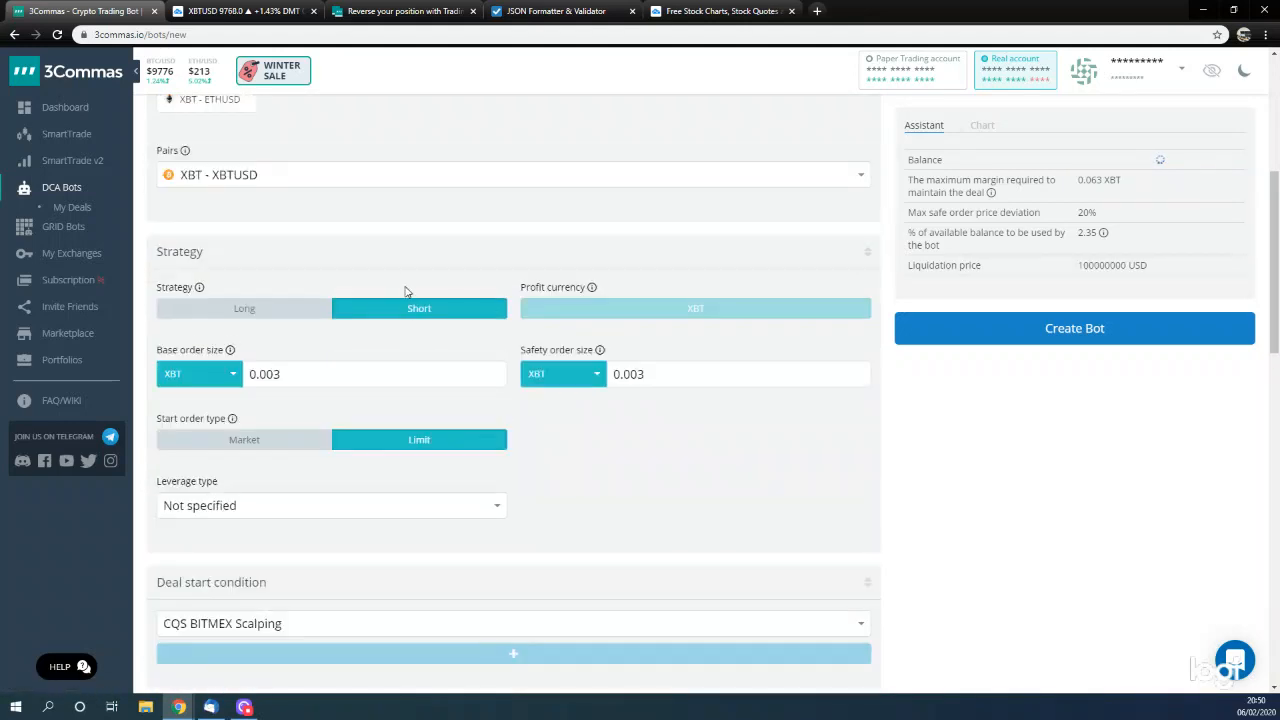
pyautogui.doubleClick(299, 375)
pyautogui.write('1')
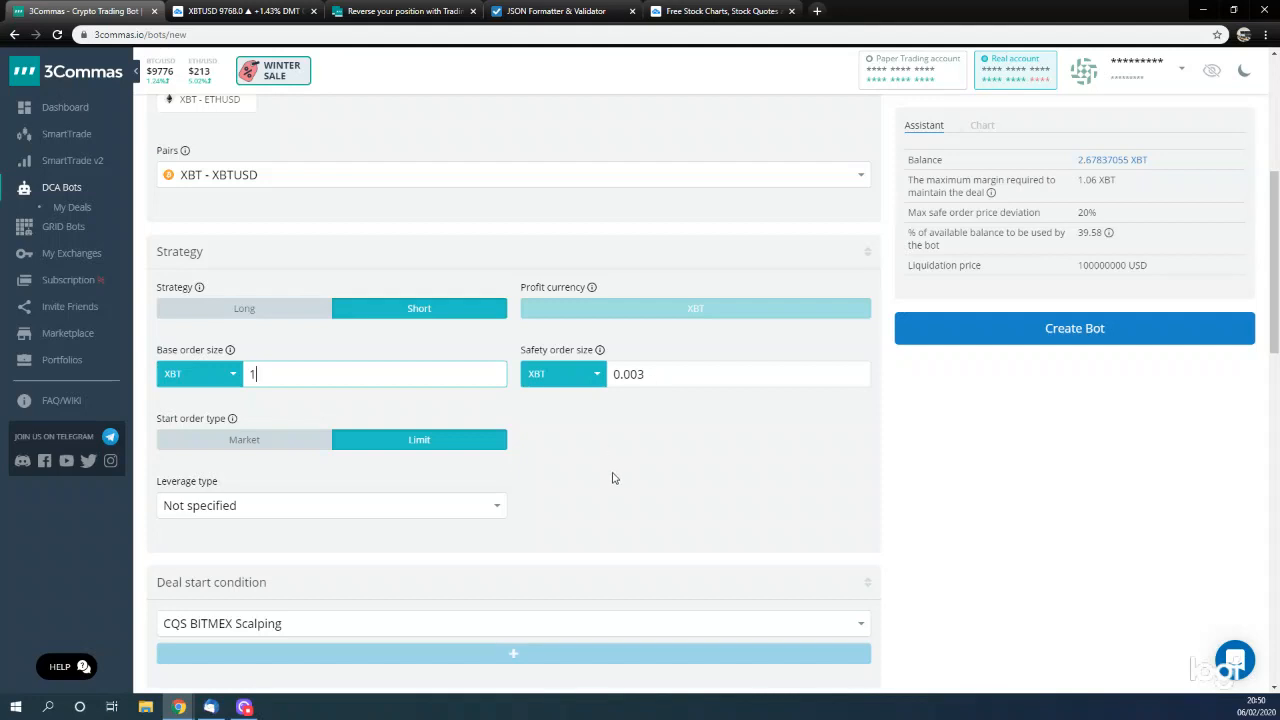
pyautogui.click(235, 440)
# Step: Set the short bot's leverage to custom 10x
pyautogui.scroll(-2, 451, 460)
pyautogui.click(437, 372)
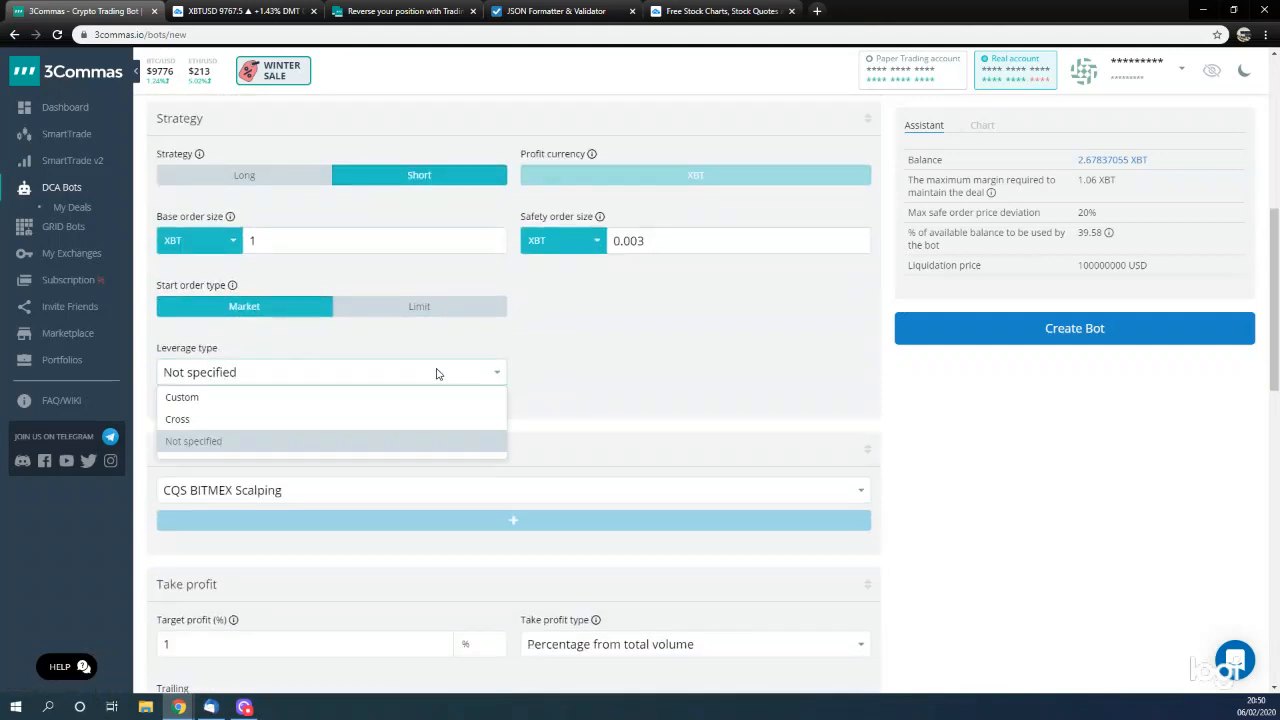
pyautogui.click(255, 400)
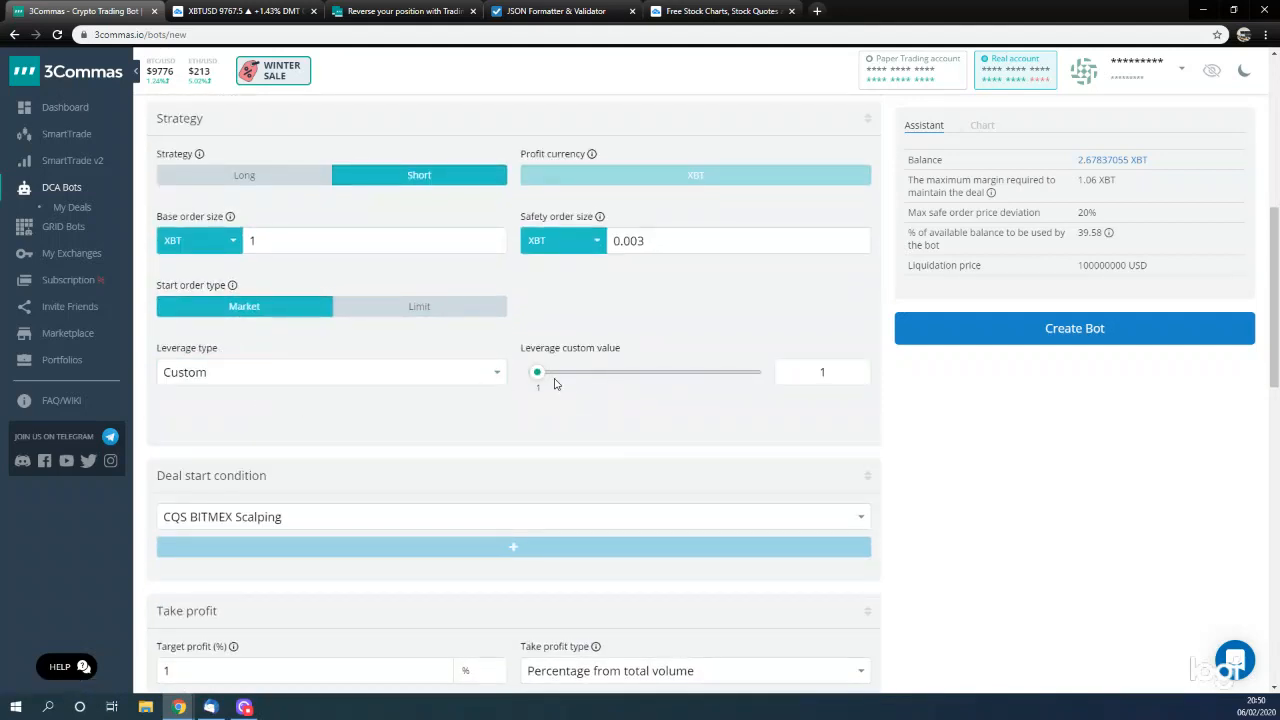
pyautogui.moveTo(545, 374); pyautogui.dragTo(598, 371)
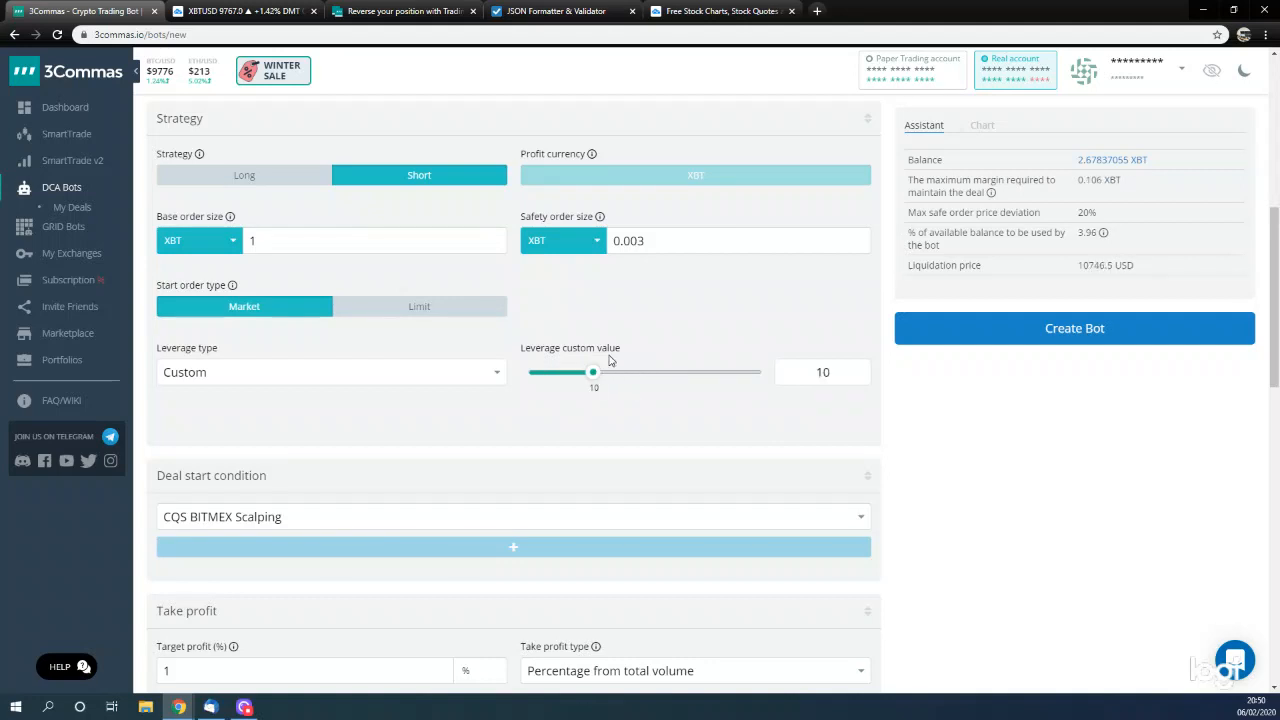
# Step: Make deals start on a Trading View custom signal
pyautogui.scroll(5, 622, 327)
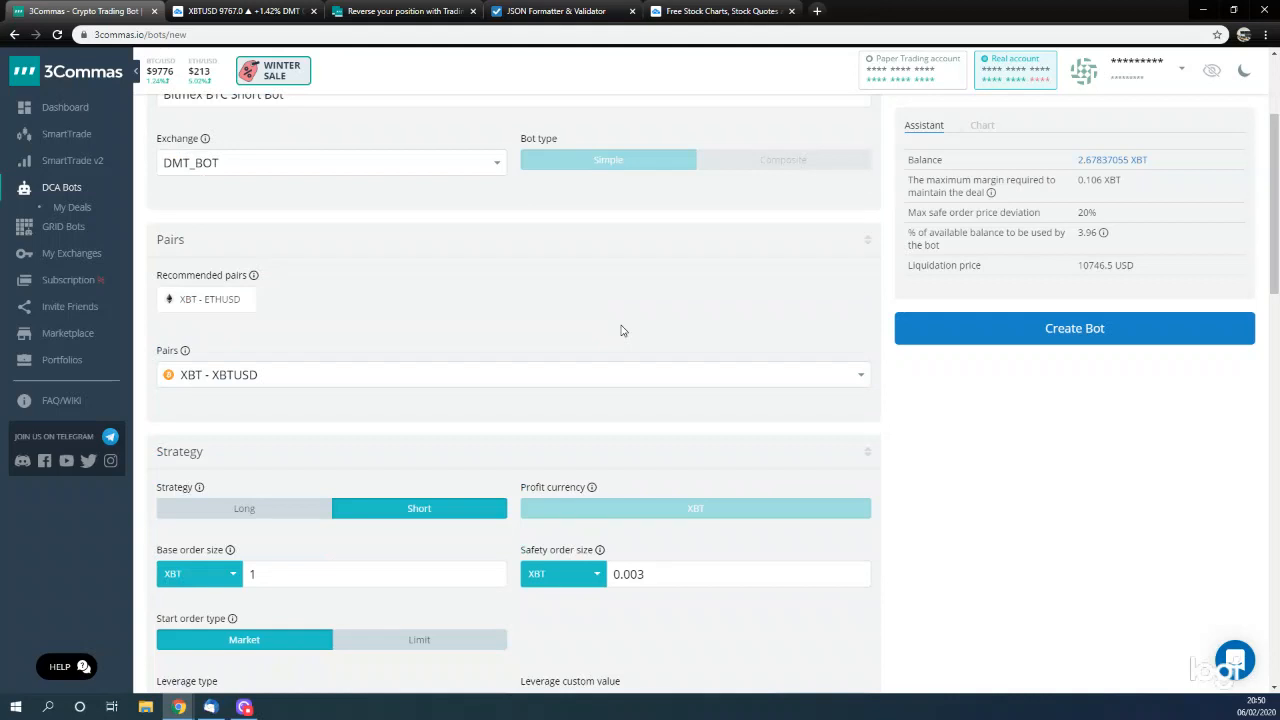
pyautogui.scroll(-1, 622, 330)
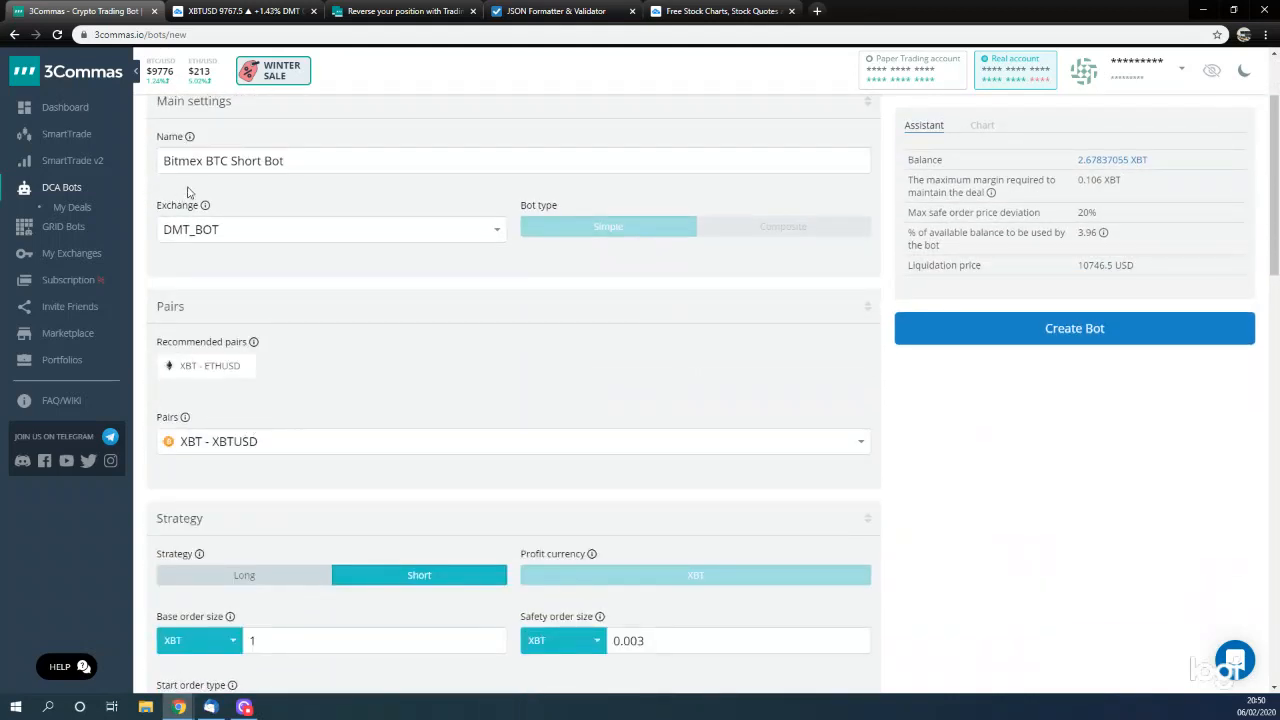
pyautogui.scroll(-5, 288, 407)
pyautogui.click(281, 376)
pyautogui.click(278, 380)
pyautogui.click(274, 386)
pyautogui.click(258, 485)
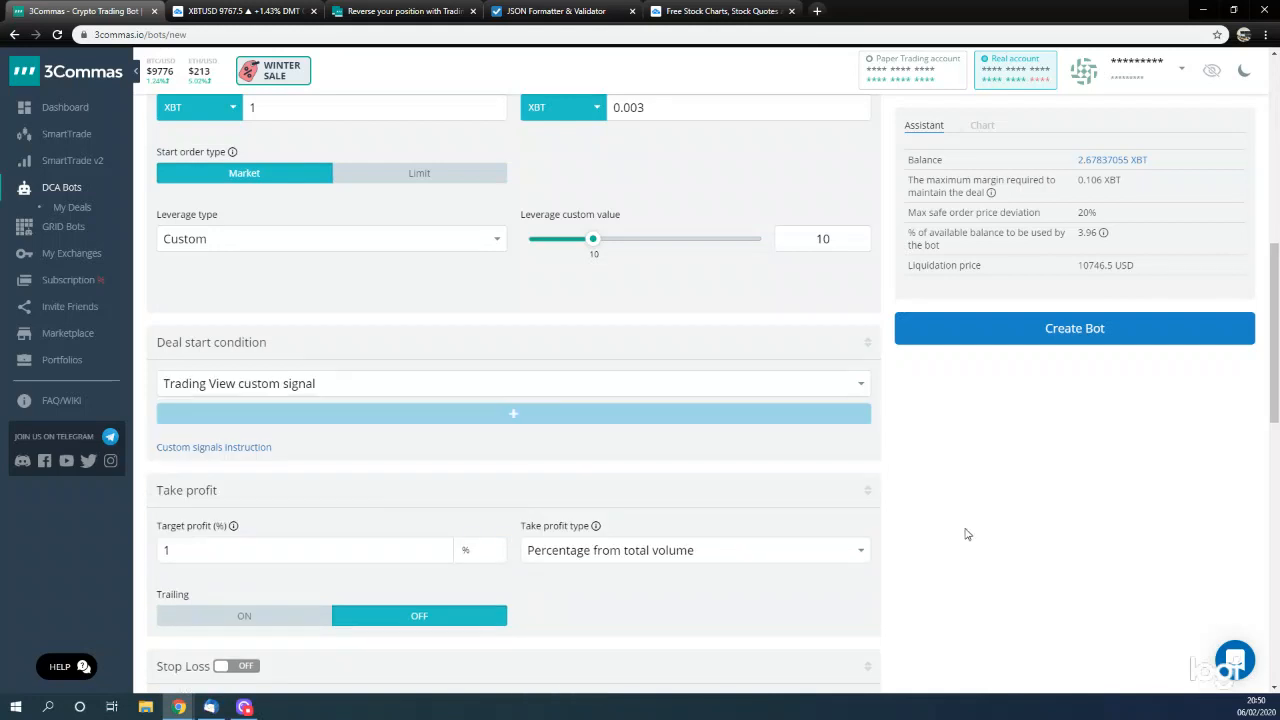
# Step: Set target profit to 2% with trailing on at 1% deviation
pyautogui.scroll(-1, 210, 494)
pyautogui.doubleClick(180, 418)
pyautogui.write('2')
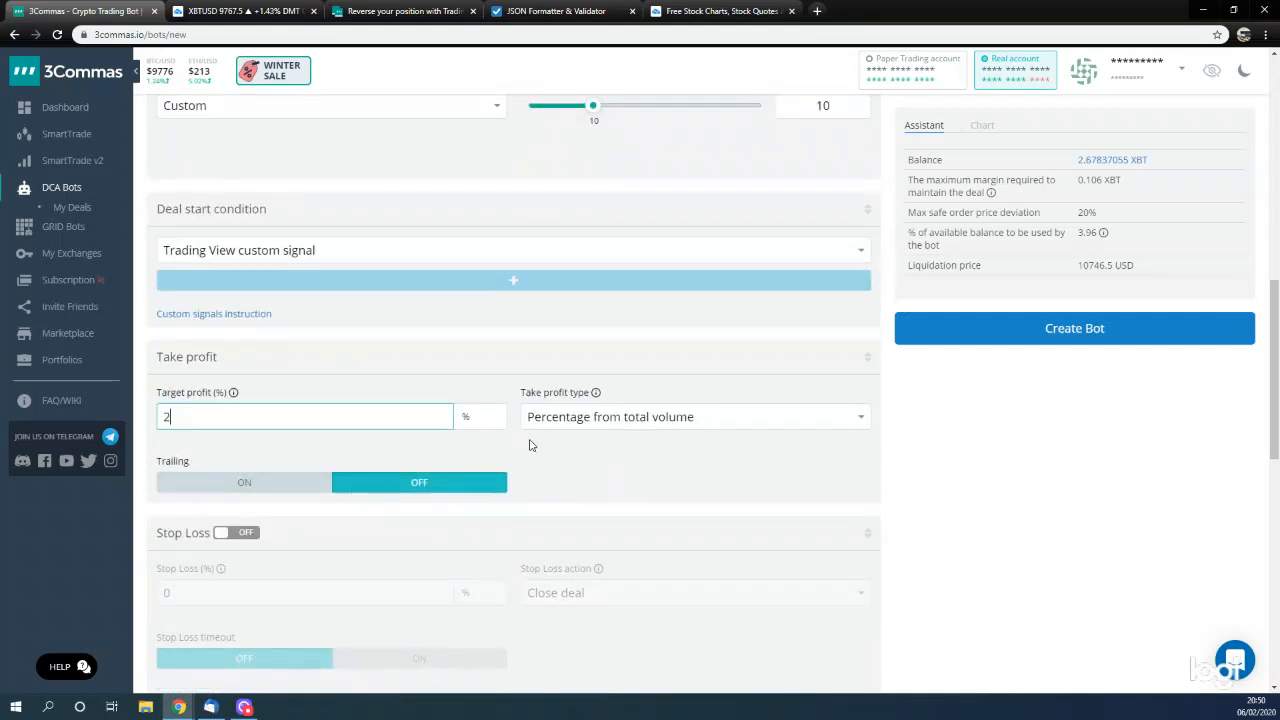
pyautogui.scroll(-1, 530, 444)
pyautogui.click(225, 350)
pyautogui.doubleClick(584, 352)
pyautogui.write('1')
# Step: Enable a 3% stop loss that closes the deal and set max safety trades to 0
pyautogui.scroll(-2, 466, 560)
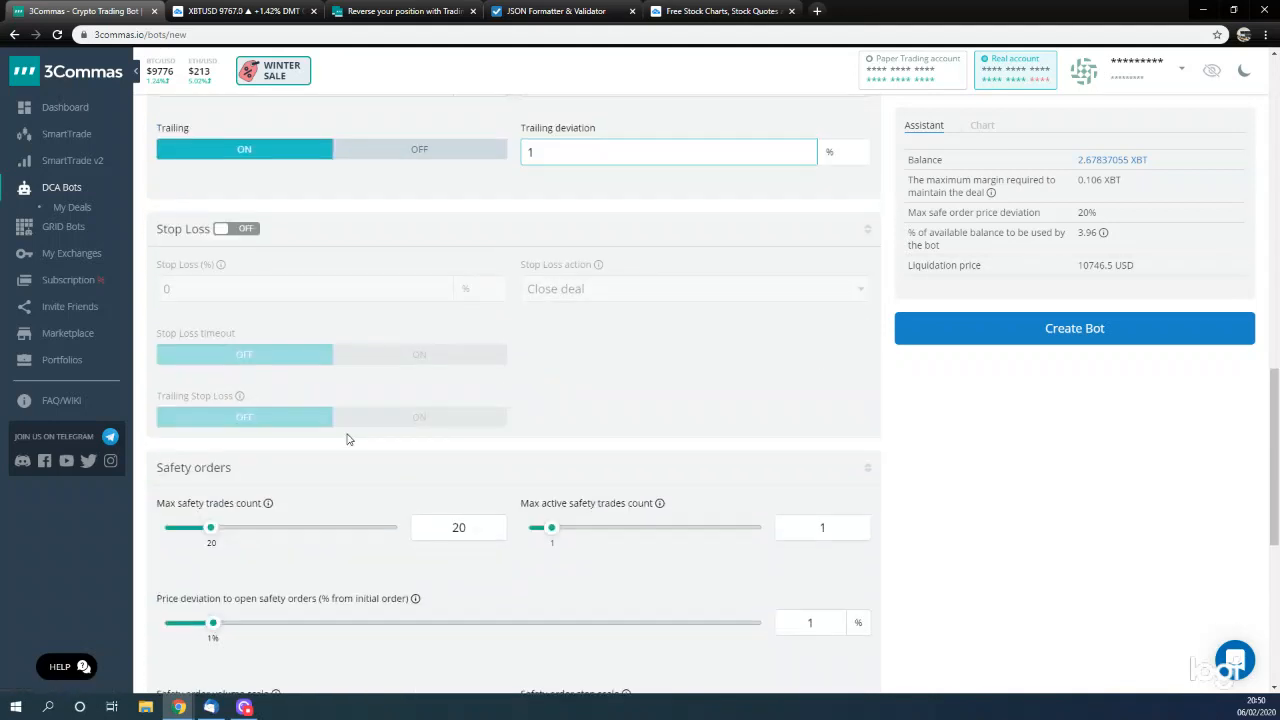
pyautogui.click(230, 232)
pyautogui.doubleClick(193, 288)
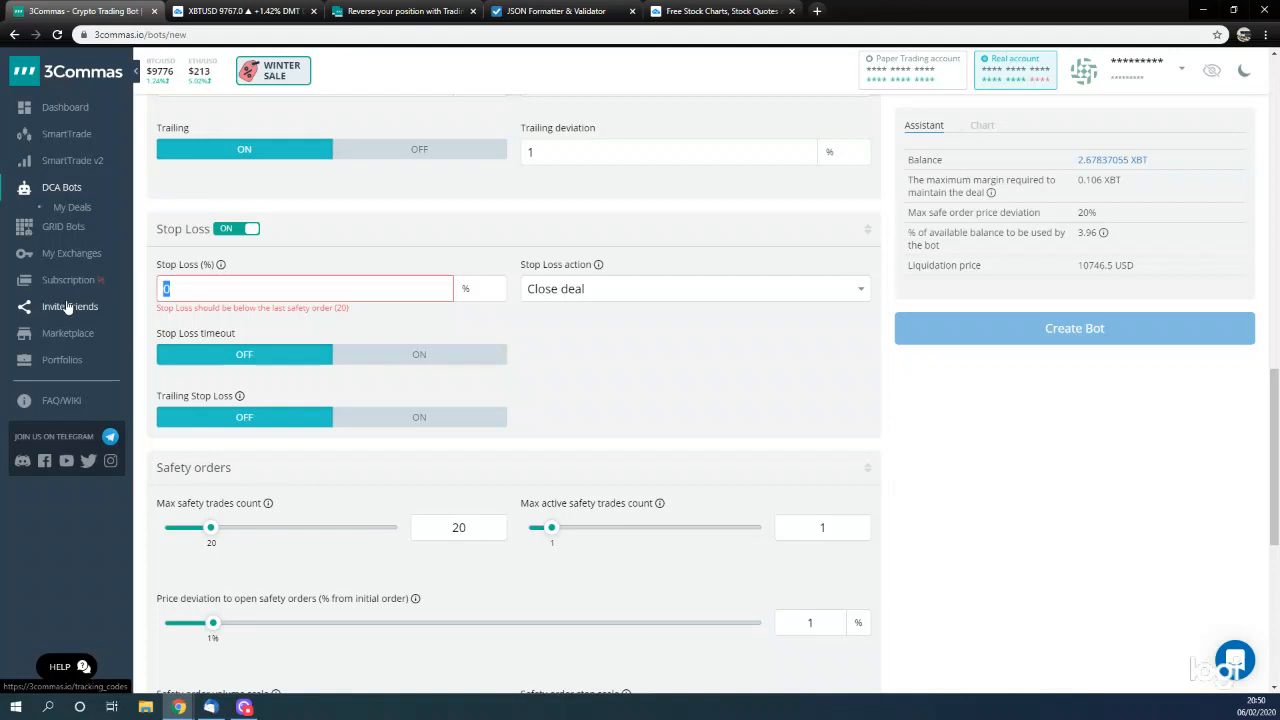
pyautogui.write('3')
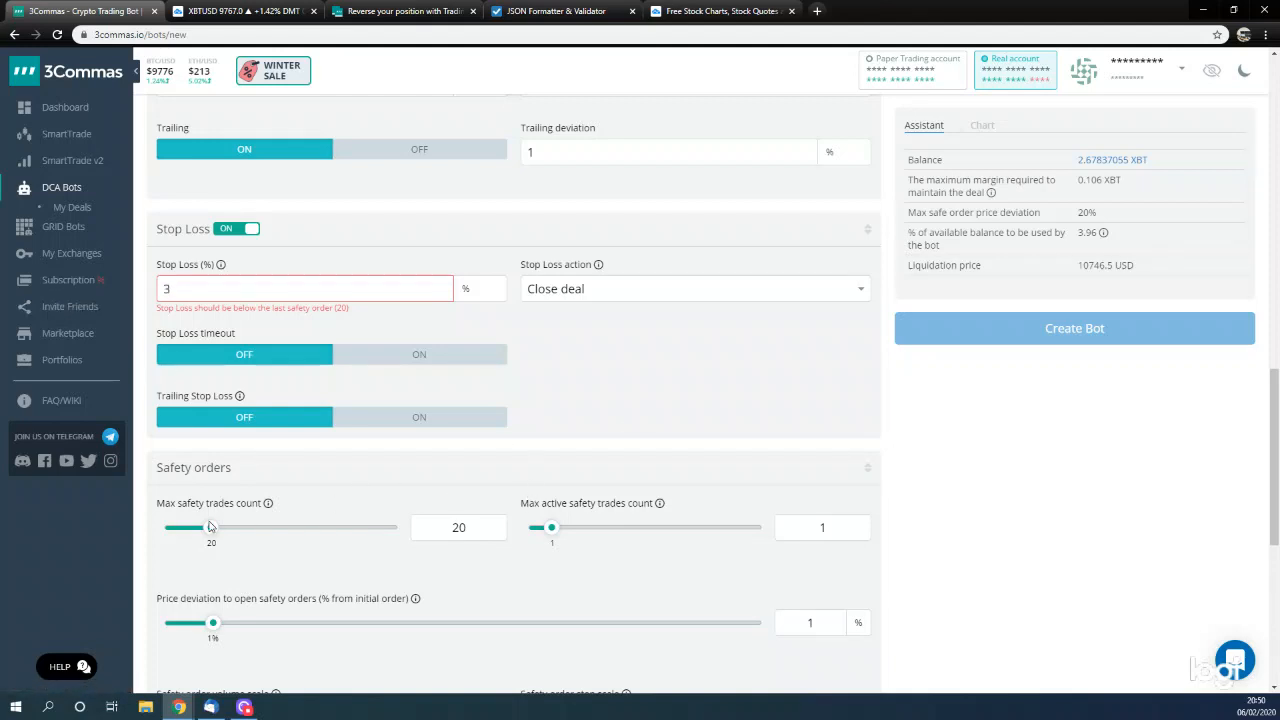
pyautogui.moveTo(208, 529); pyautogui.dragTo(114, 524)
pyautogui.click(555, 292)
pyautogui.click(638, 425)
pyautogui.moveTo(231, 398)
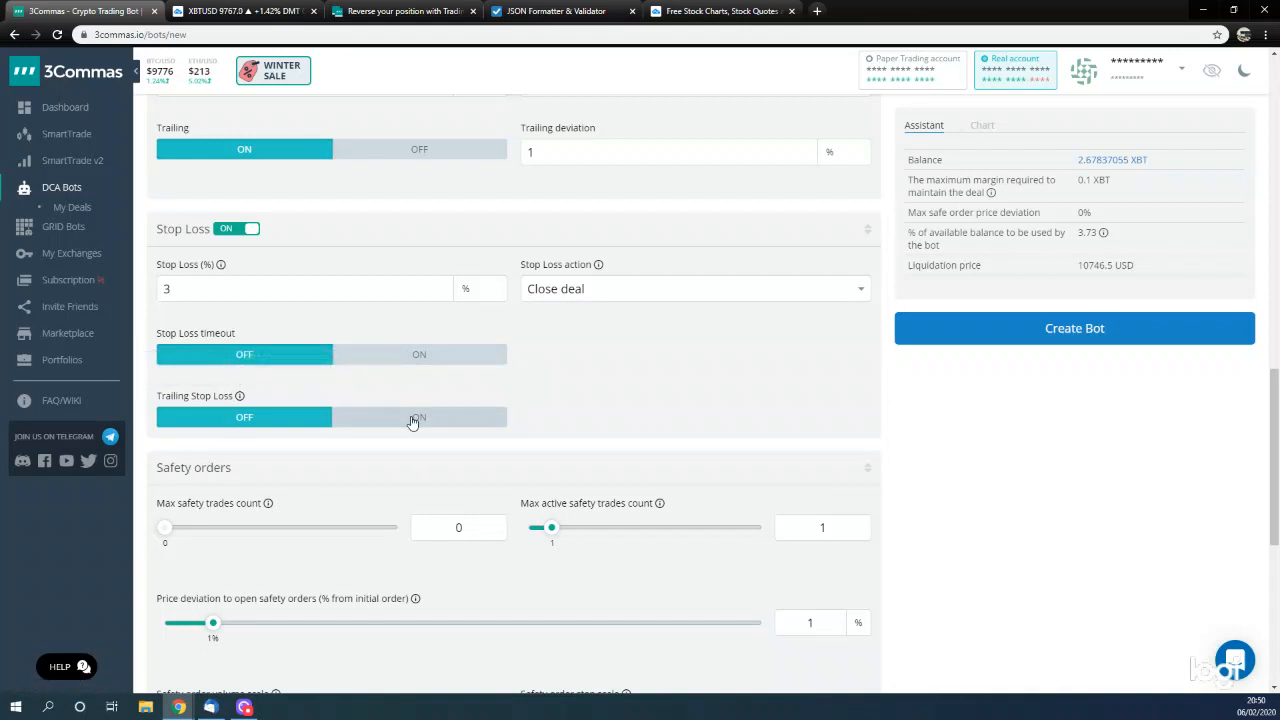
# Step: Create the Bitmex BTC Short Bot and start it
pyautogui.scroll(-4, 743, 443)
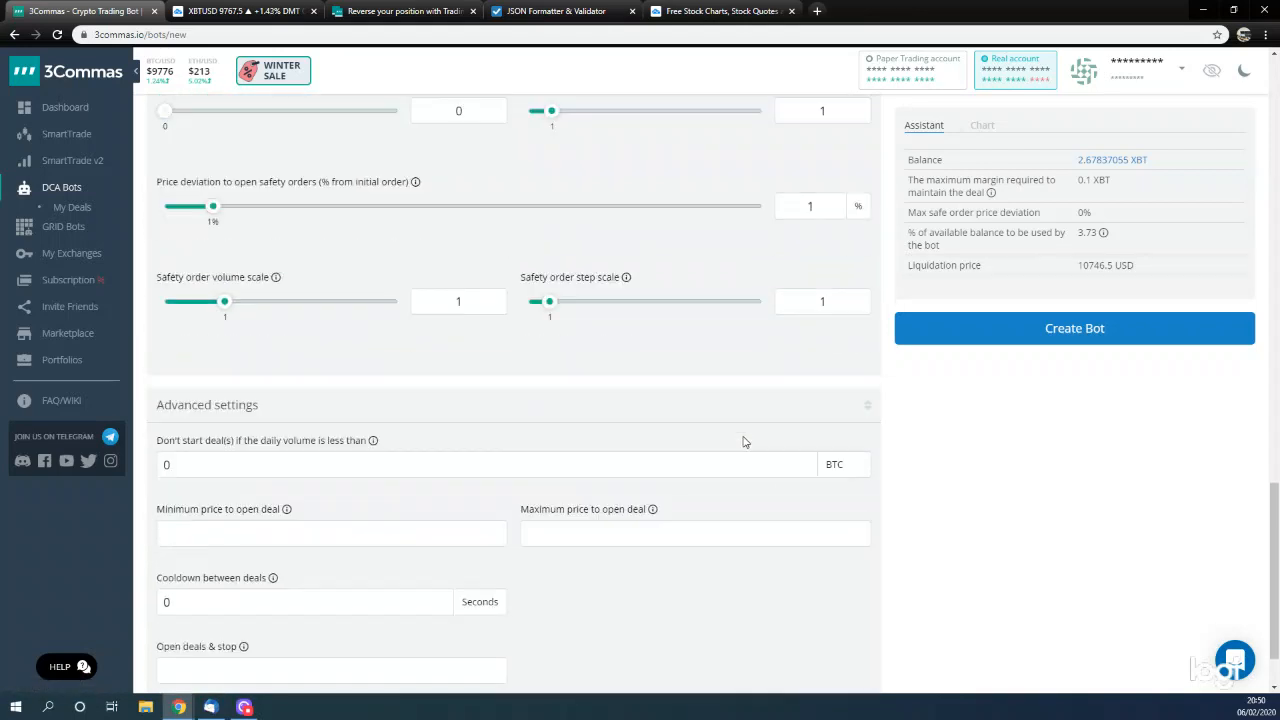
pyautogui.scroll(-1, 743, 441)
pyautogui.scroll(15, 736, 455)
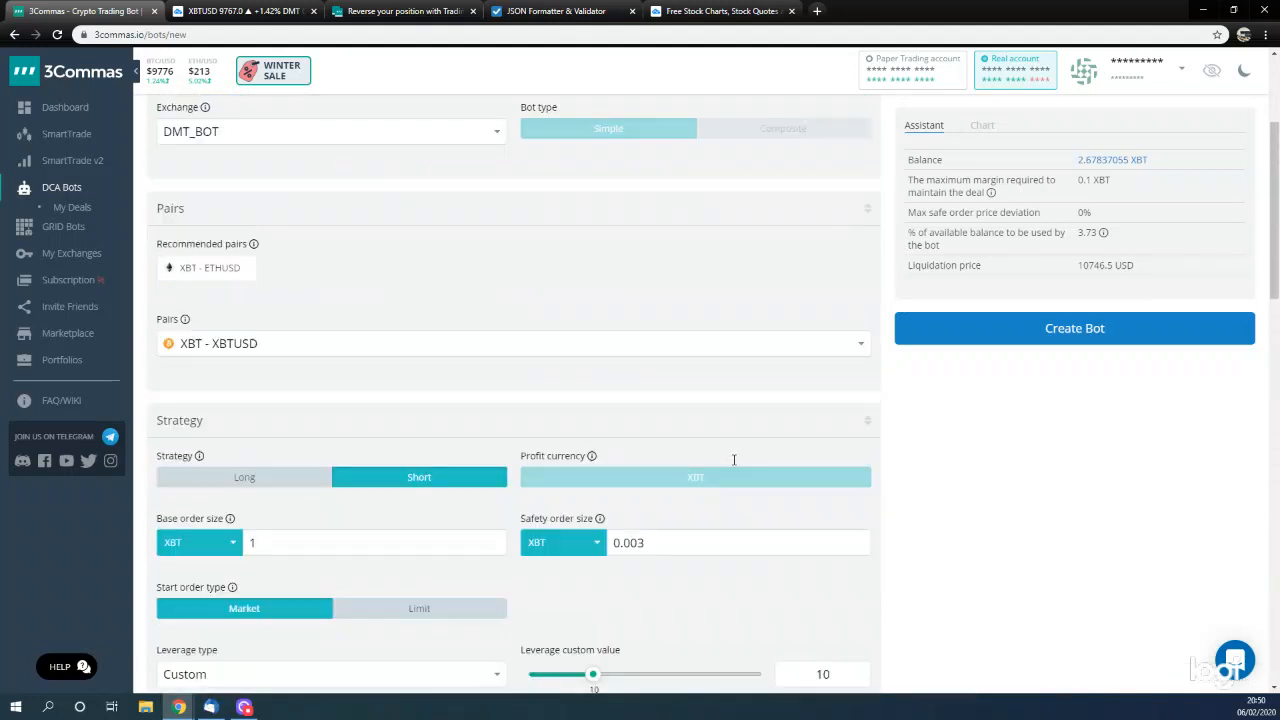
pyautogui.scroll(3, 733, 461)
pyautogui.click(966, 440)
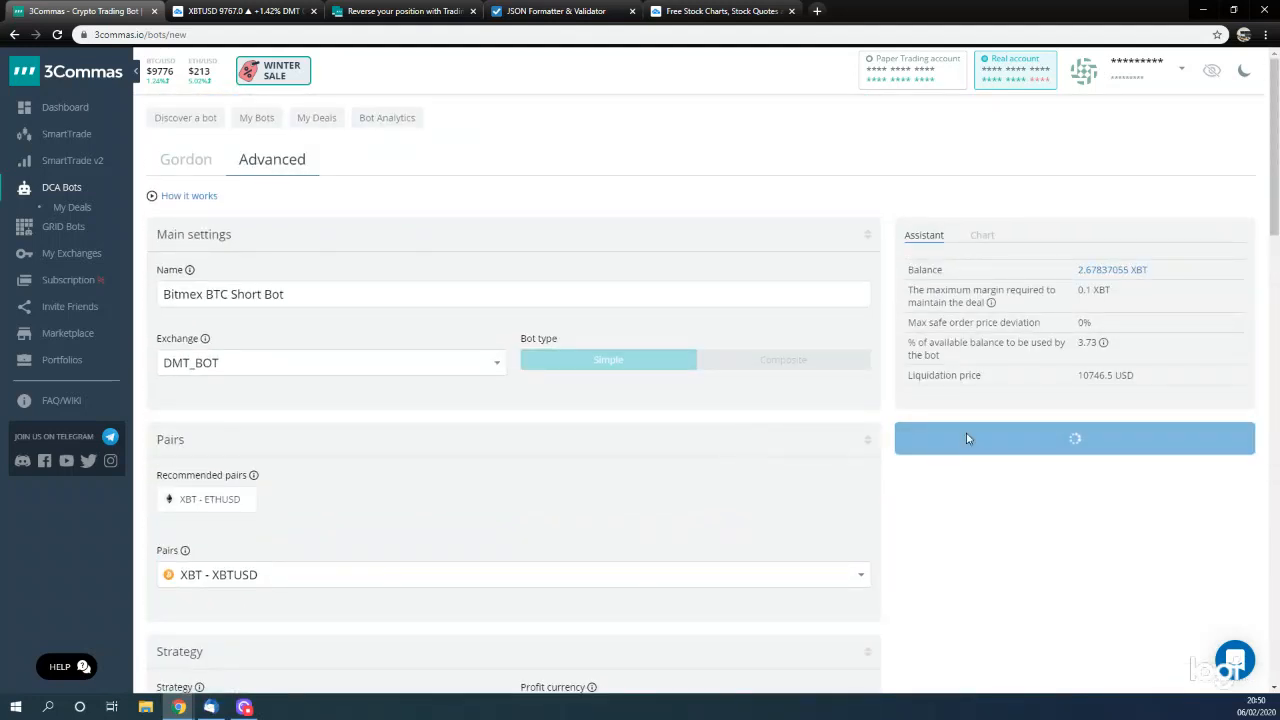
pyautogui.click(764, 449)
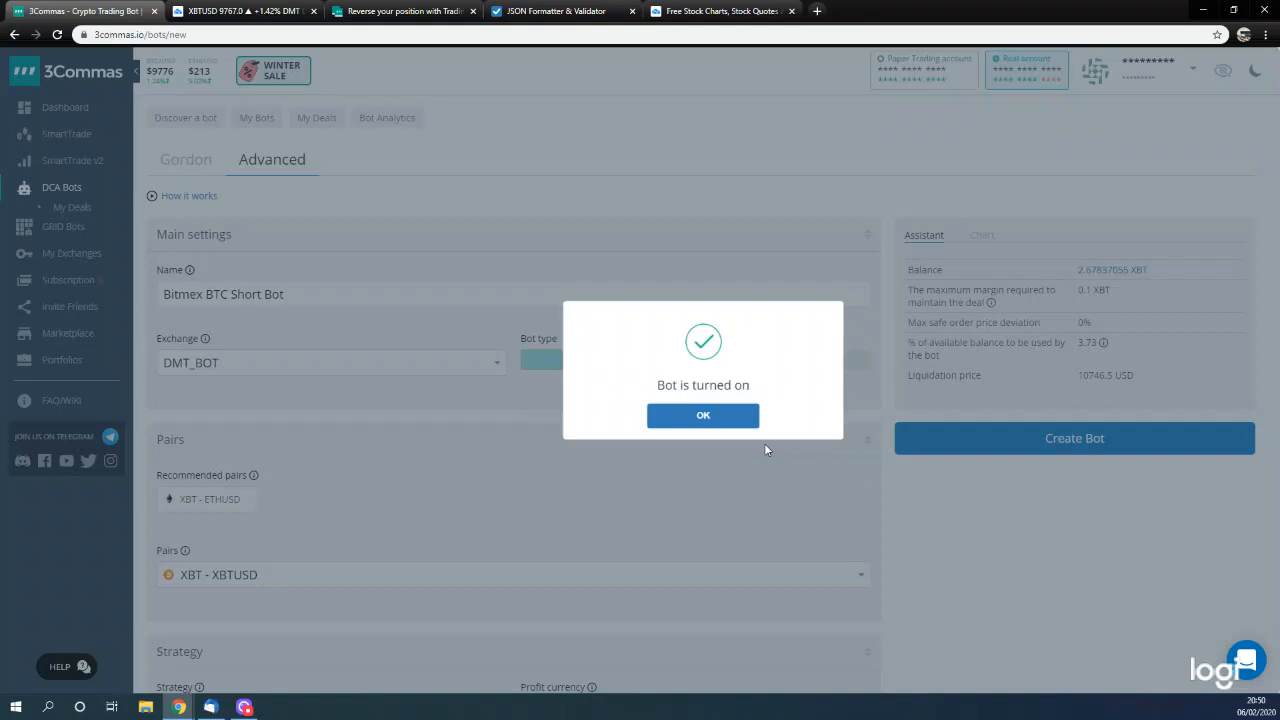
# Step: Dismiss the 'Bot is turned on' notice and go back to TradingView's XBTUSD alert draft
pyautogui.click(720, 431)
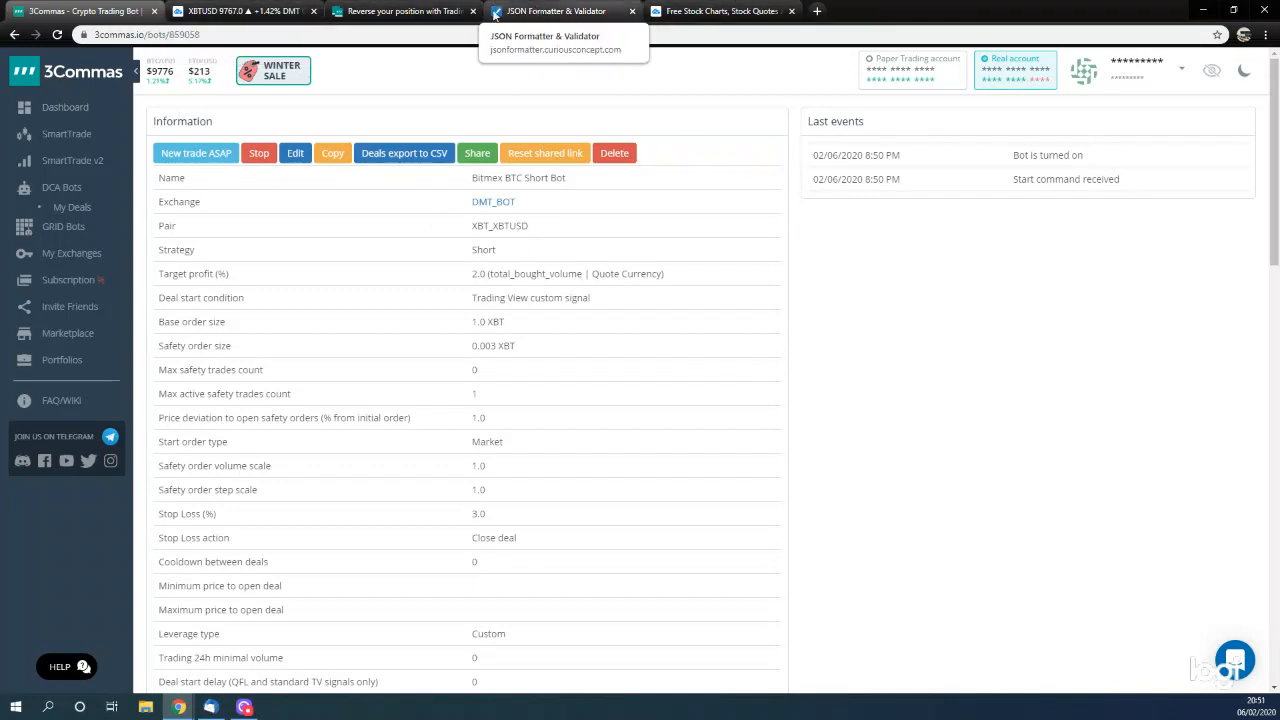
pyautogui.click(240, 11)
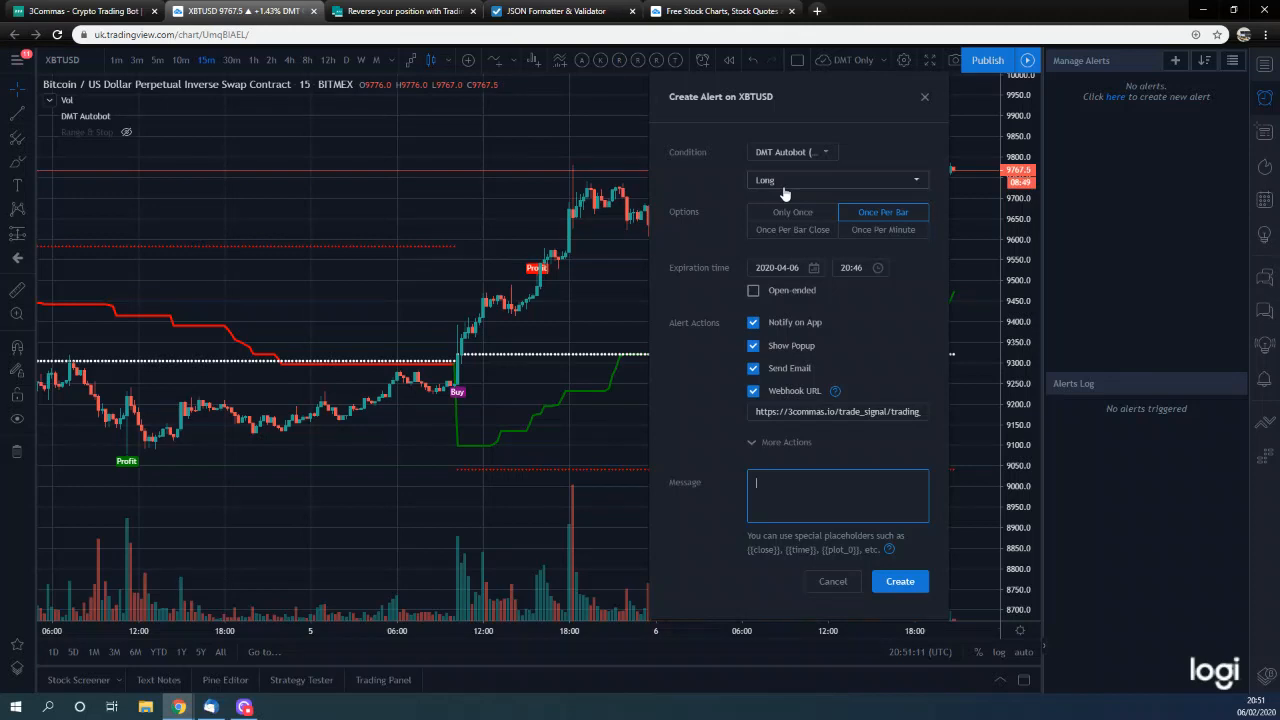
# Step: Copy the short bot's 'Message to close order at Market Price' JSON and return to the XBTUSD alert
pyautogui.click(89, 11)
pyautogui.scroll(-5, 593, 430)
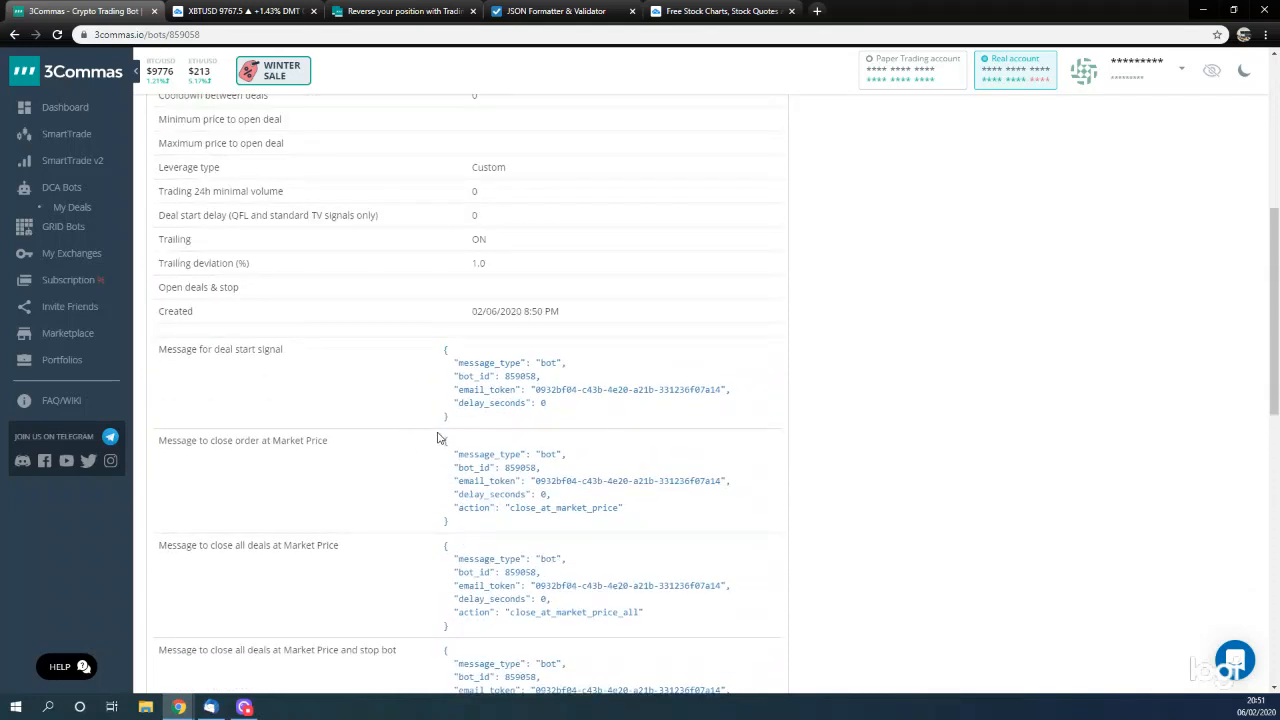
pyautogui.click(493, 475)
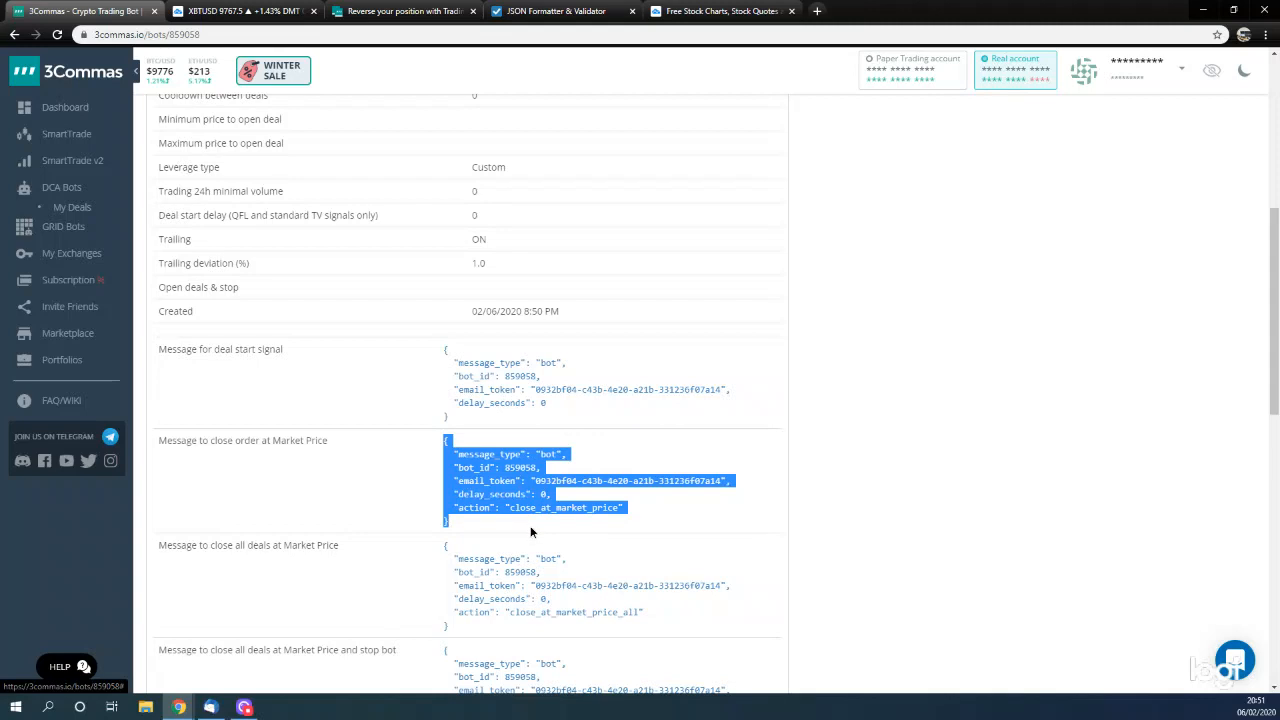
pyautogui.rightClick(493, 481)
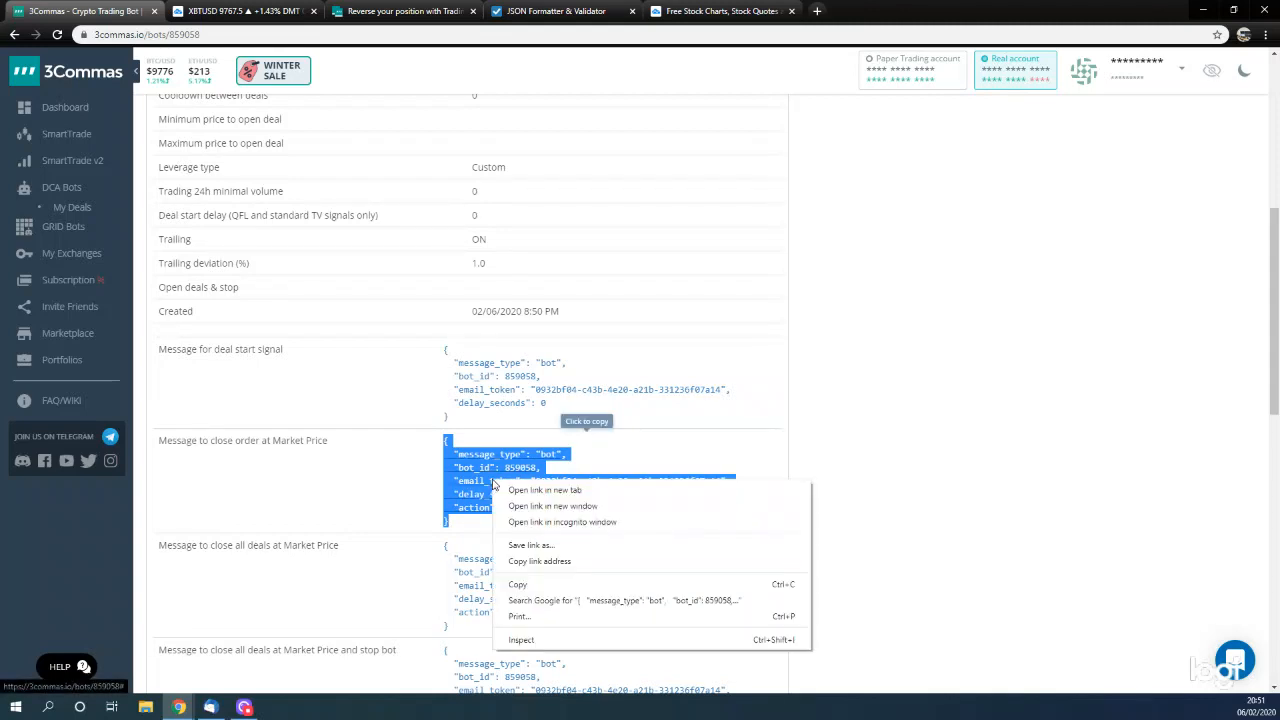
pyautogui.click(532, 586)
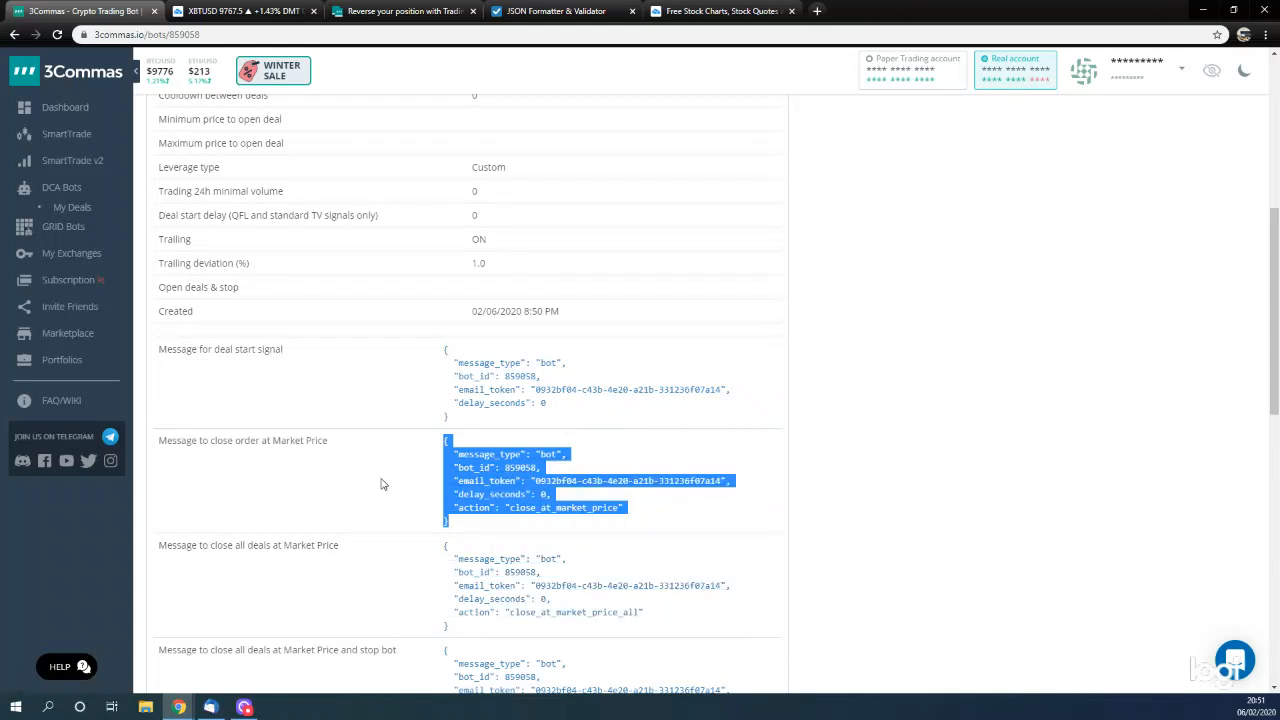
pyautogui.click(250, 10)
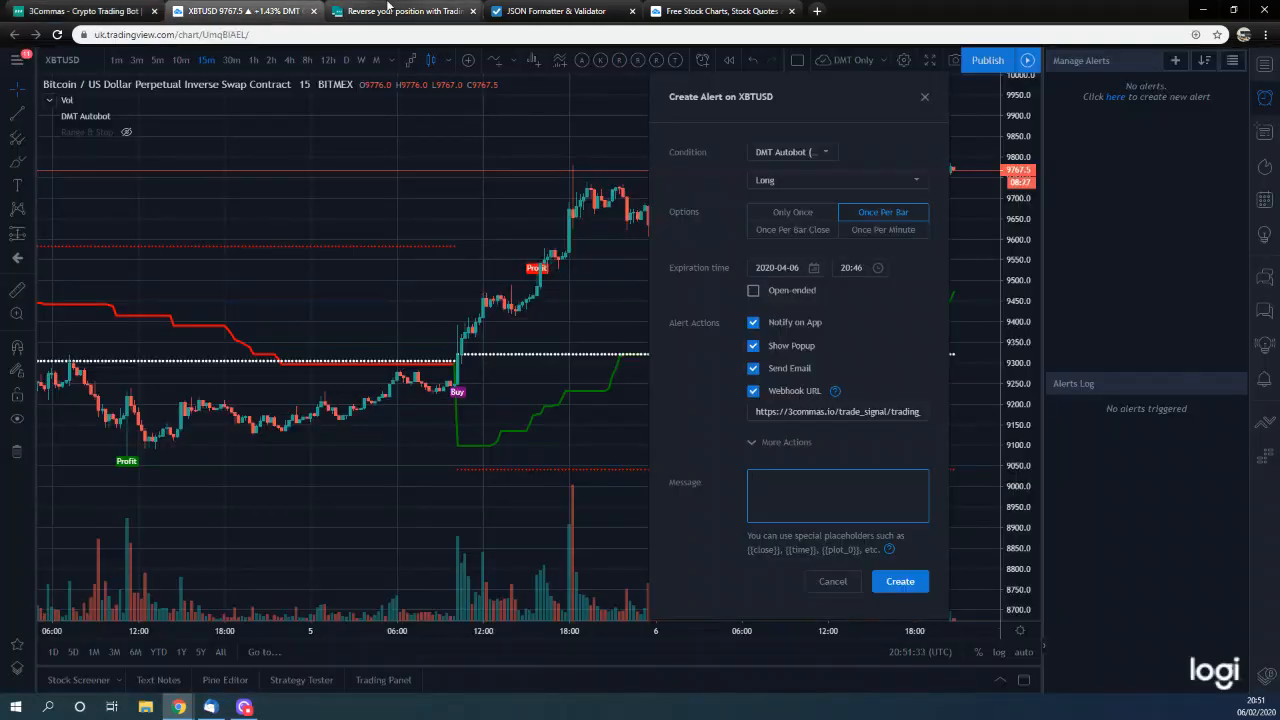
# Step: Paste the close-at-market-price JSON into JSON Formatter, add a trailing comma, and show the reverse-position article
pyautogui.click(540, 11)
pyautogui.rightClick(512, 172)
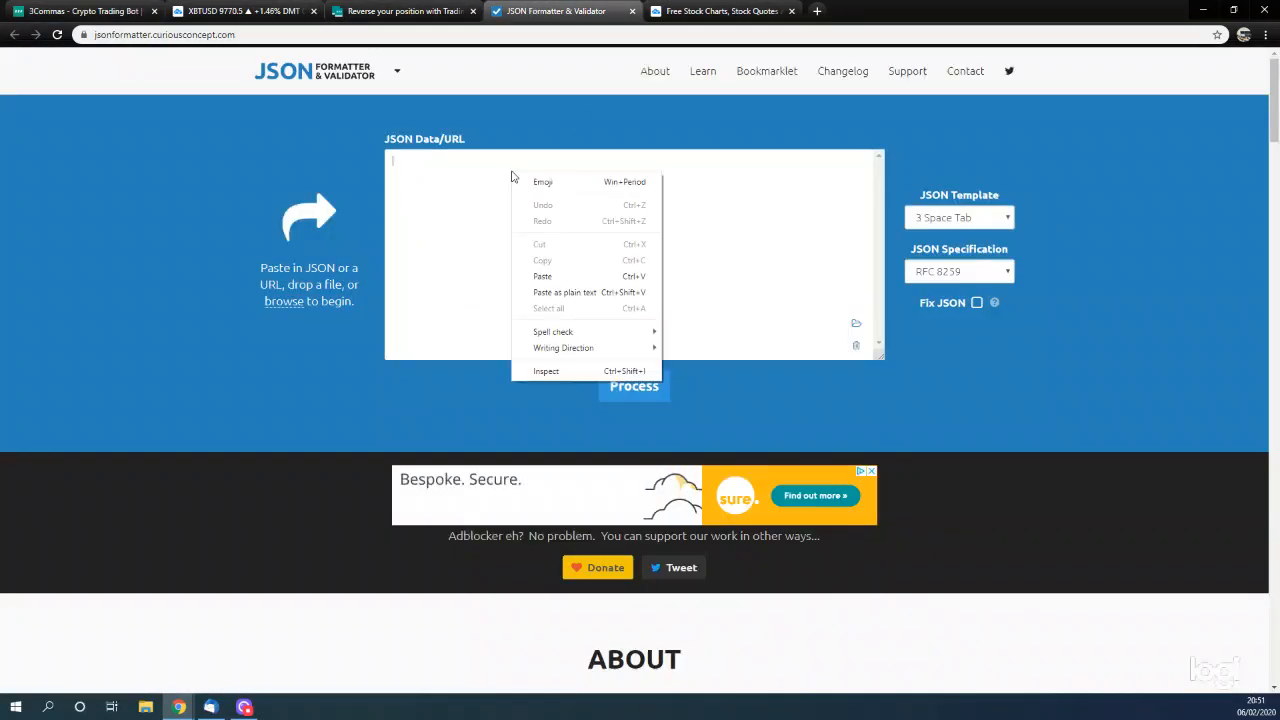
pyautogui.click(550, 272)
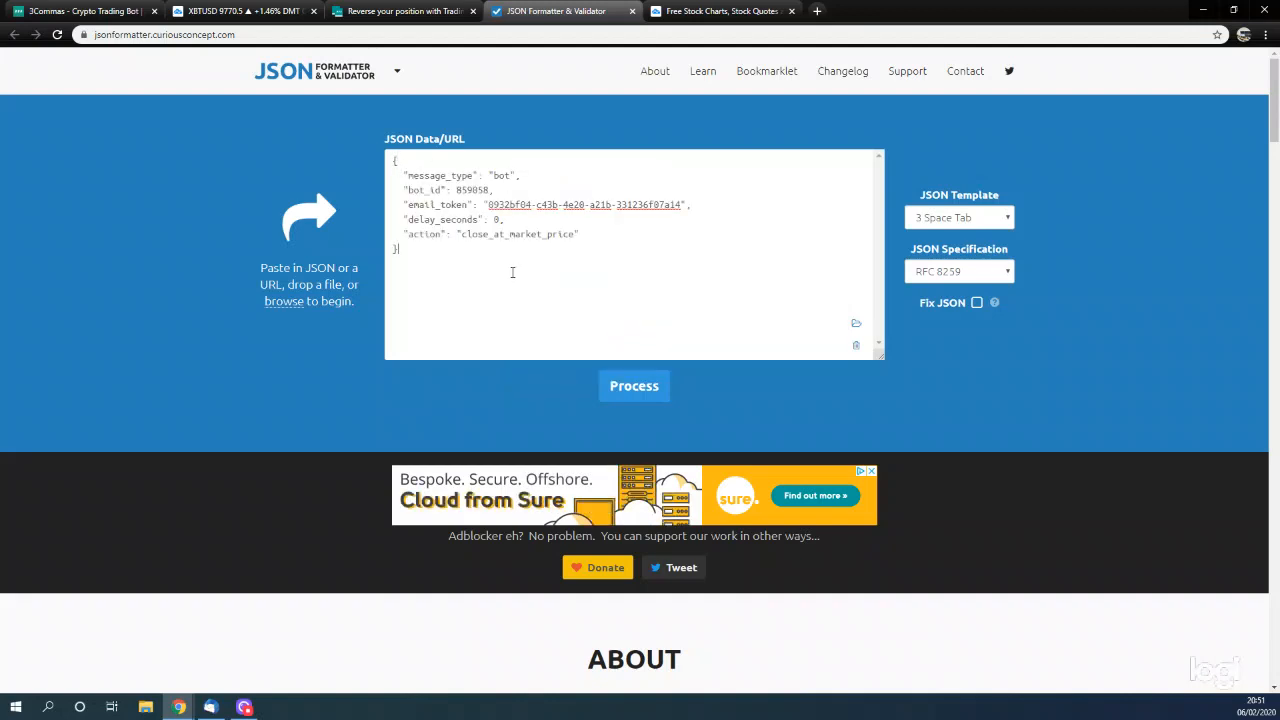
pyautogui.write(',')
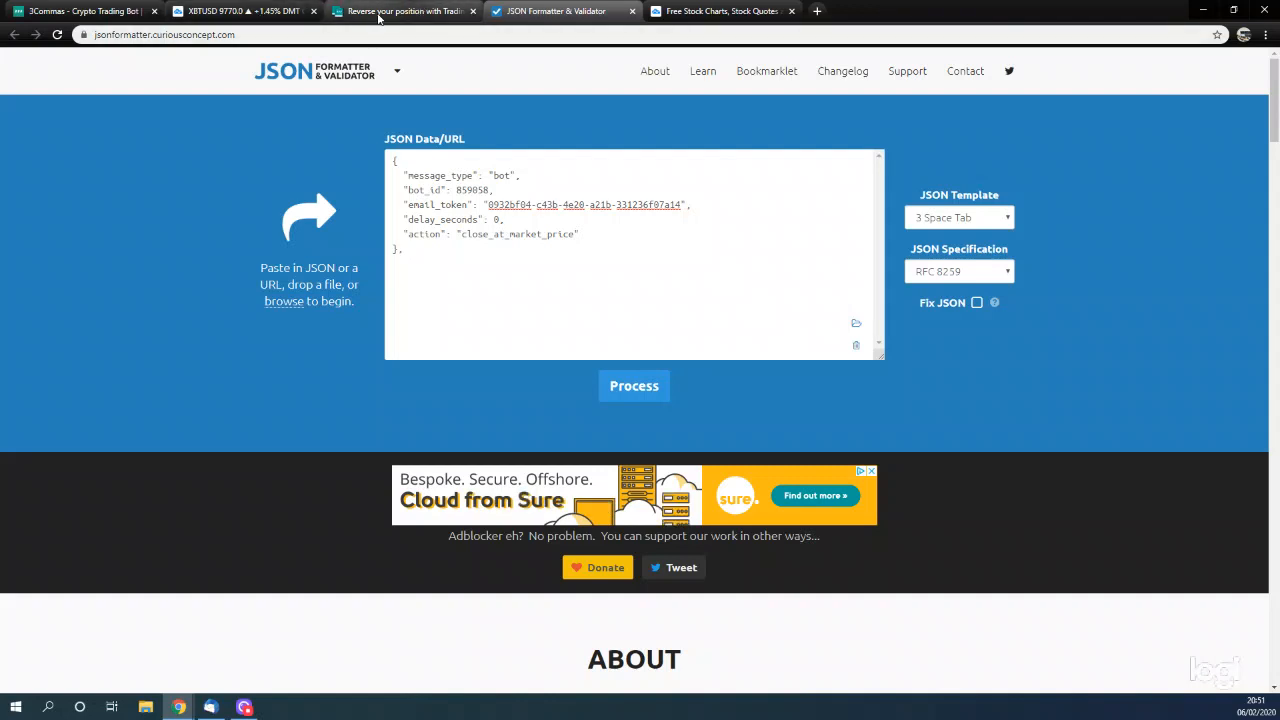
pyautogui.click(207, 10)
pyautogui.click(400, 11)
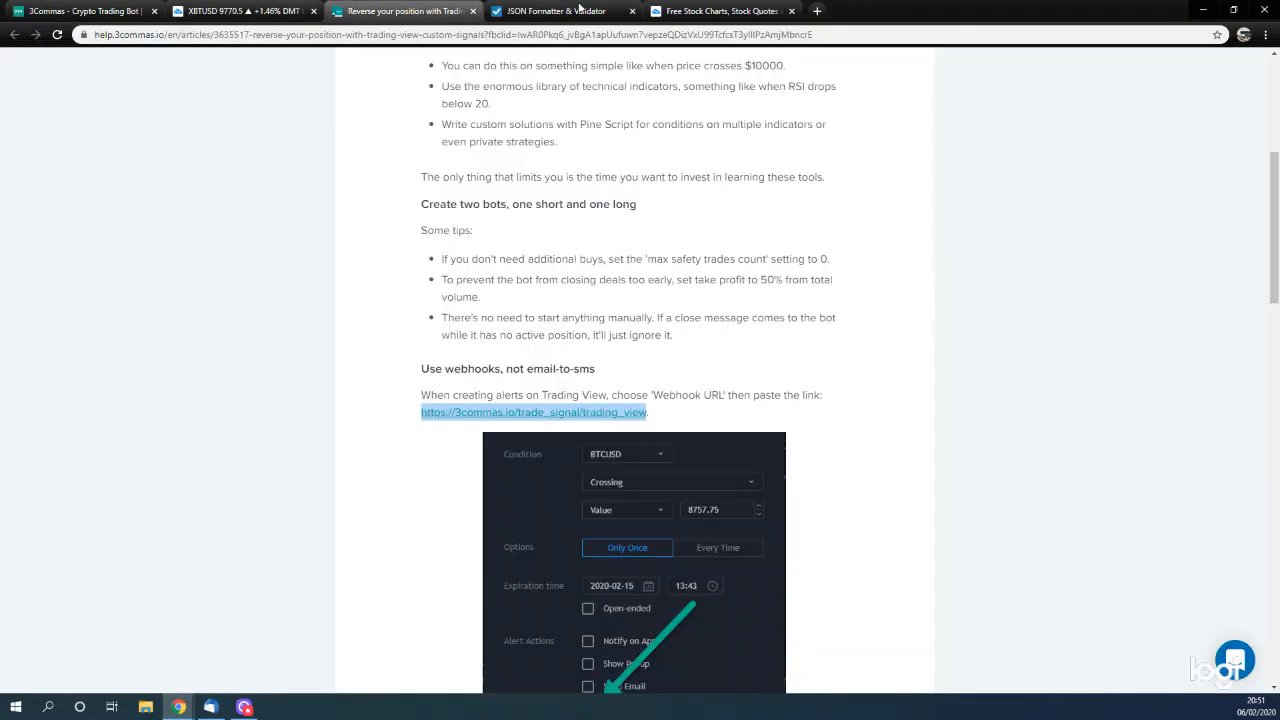
# Step: Navigate from the dashboard's DCA bots list to the DMT_BOT XBT Long Bot's details page
pyautogui.click(52, 12)
pyautogui.scroll(5, 109, 277)
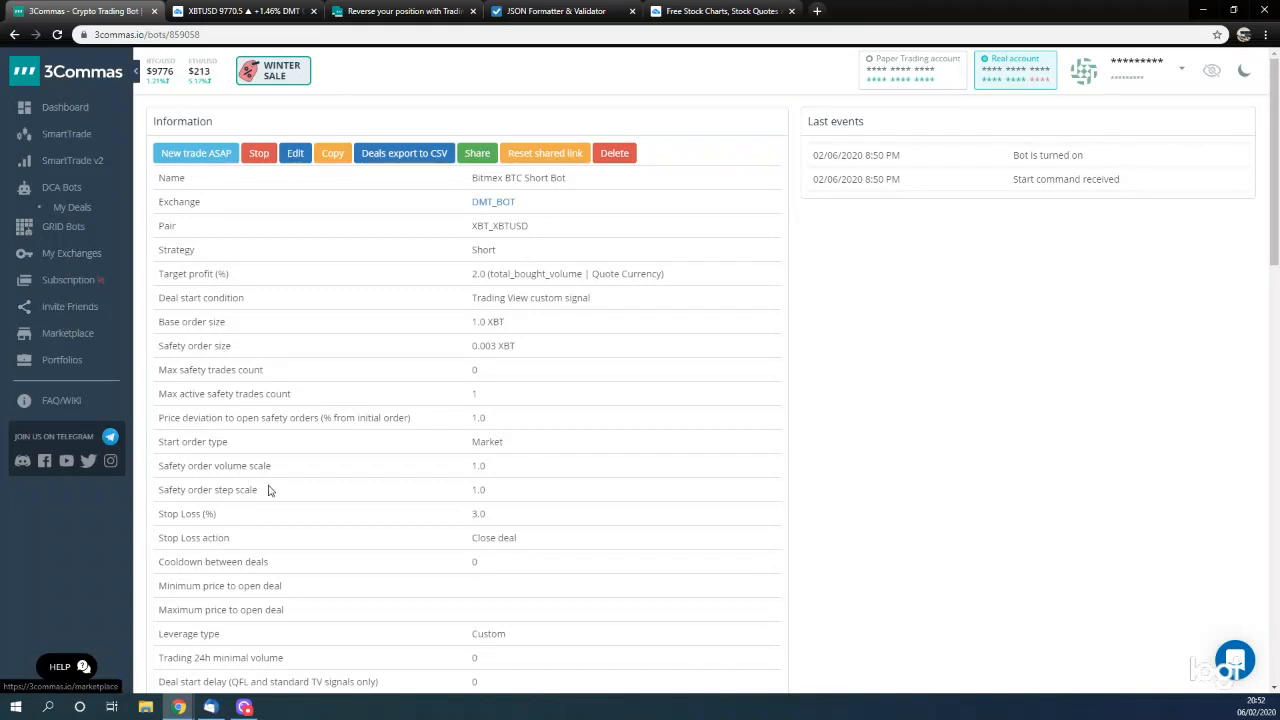
pyautogui.scroll(-6, 503, 378)
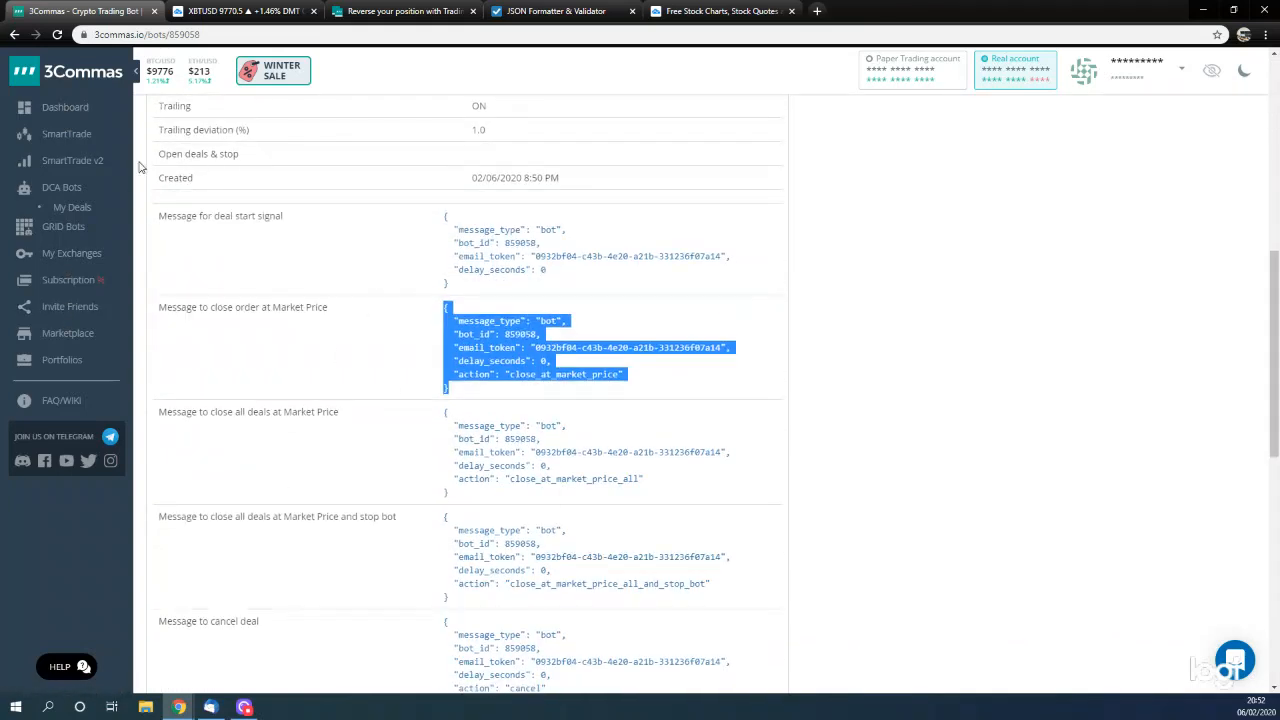
pyautogui.scroll(7, 275, 642)
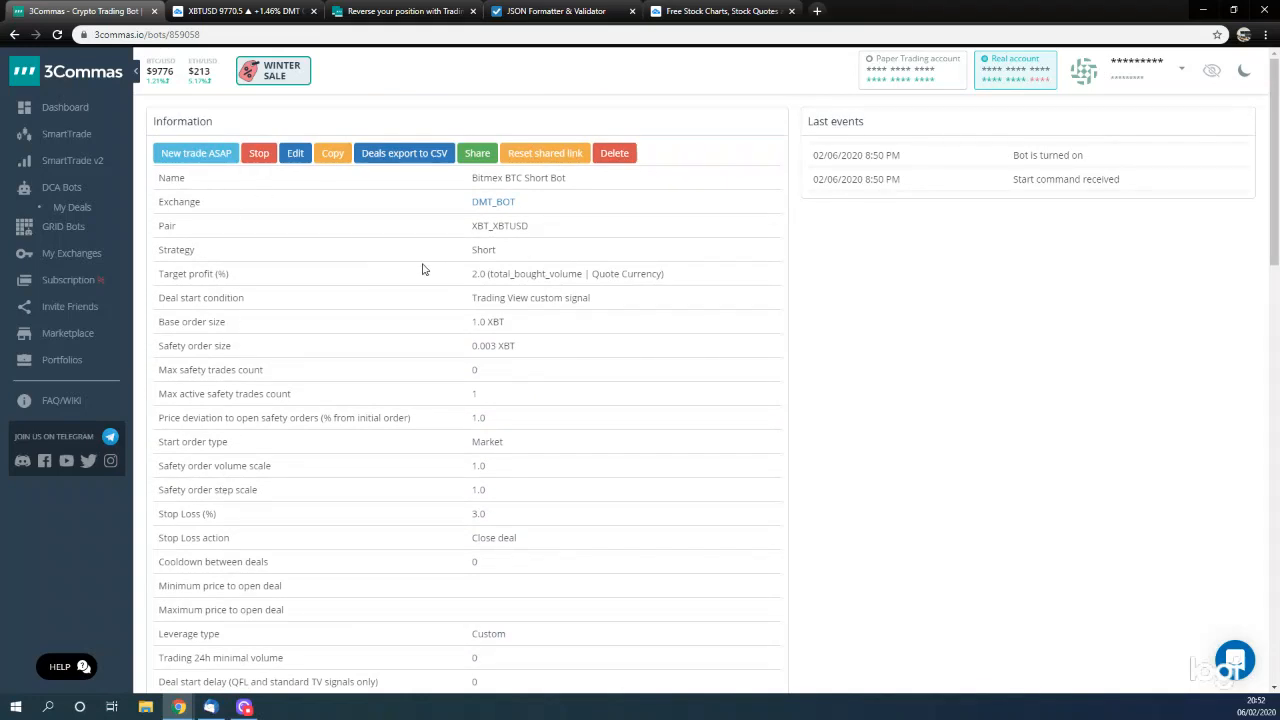
pyautogui.click(56, 114)
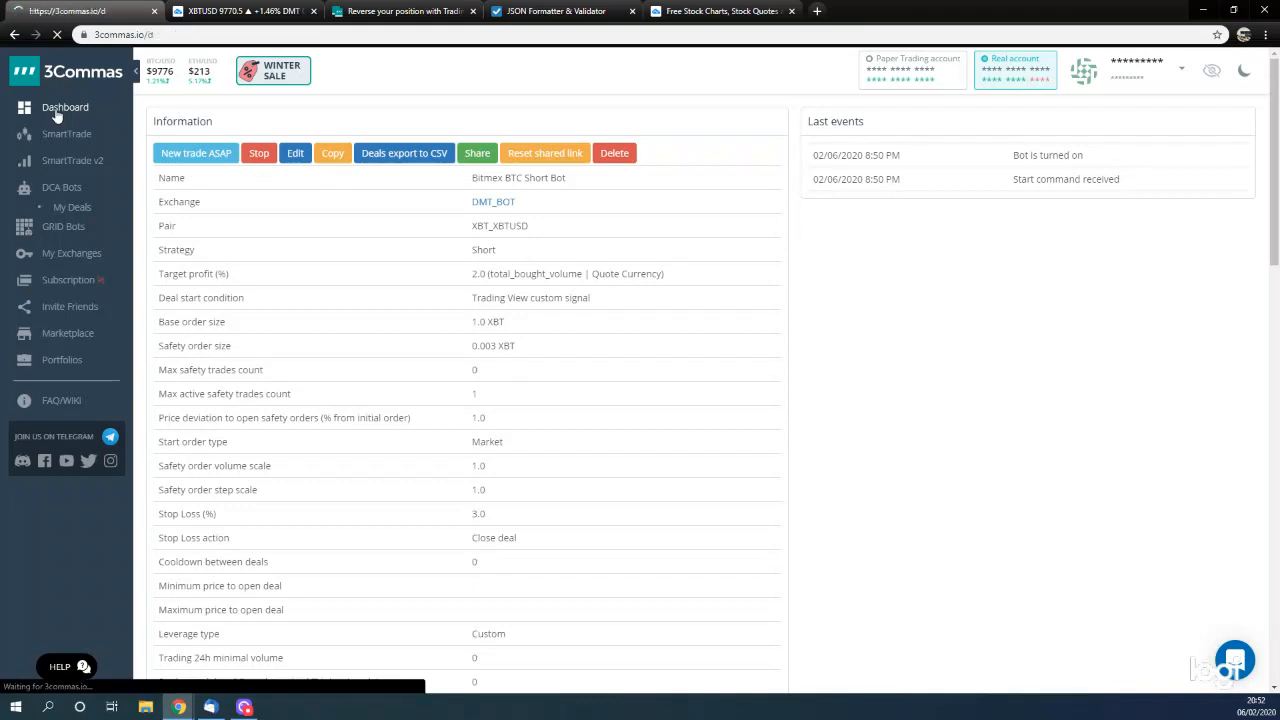
pyautogui.click(45, 190)
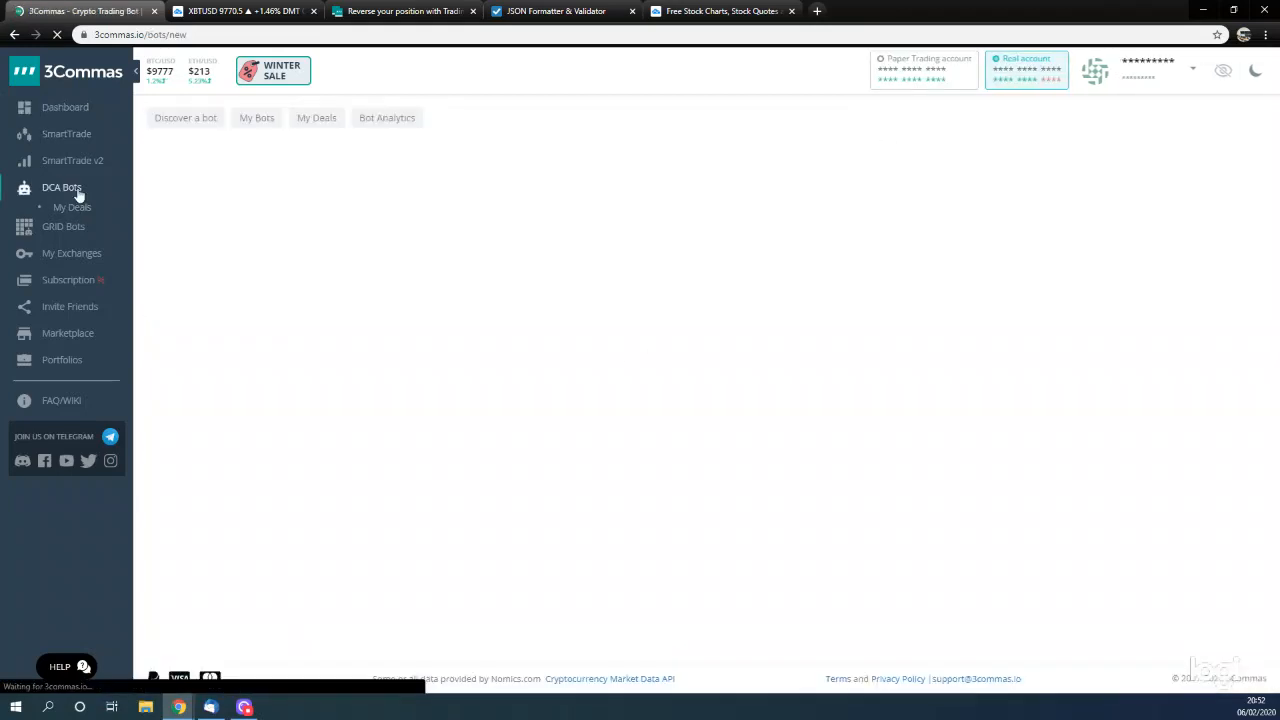
pyautogui.click(244, 120)
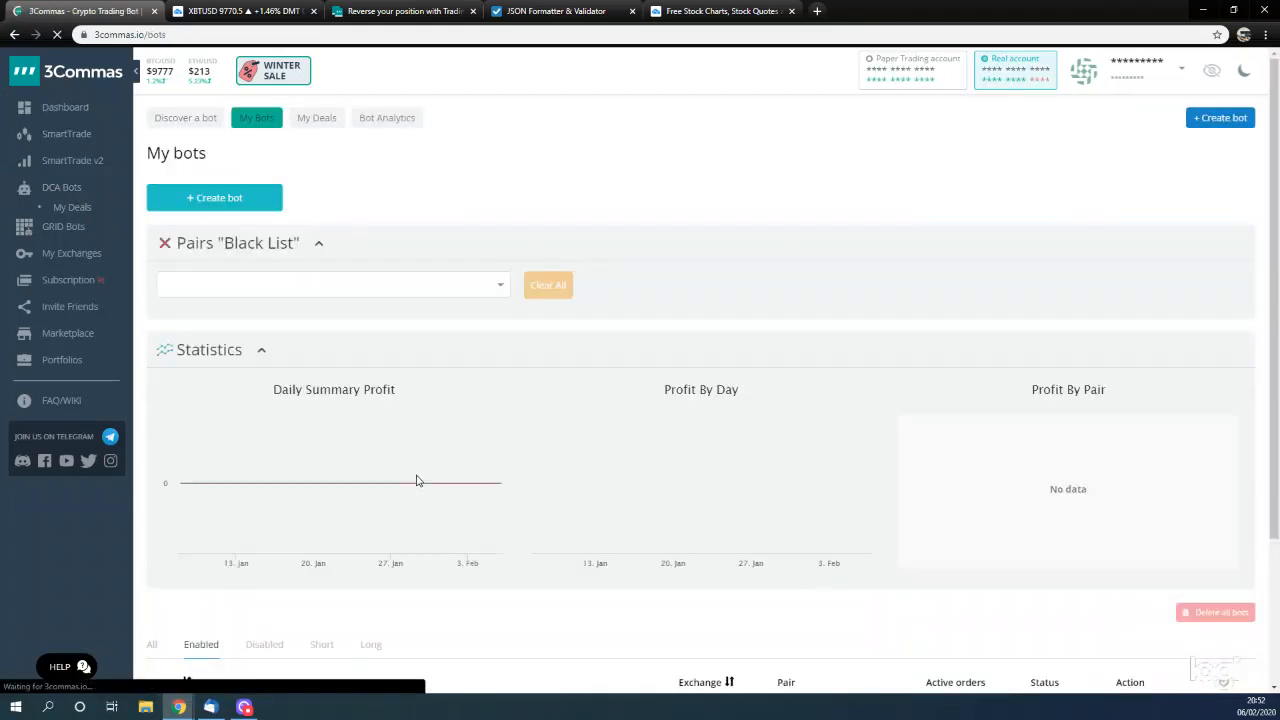
pyautogui.scroll(-2, 160, 517)
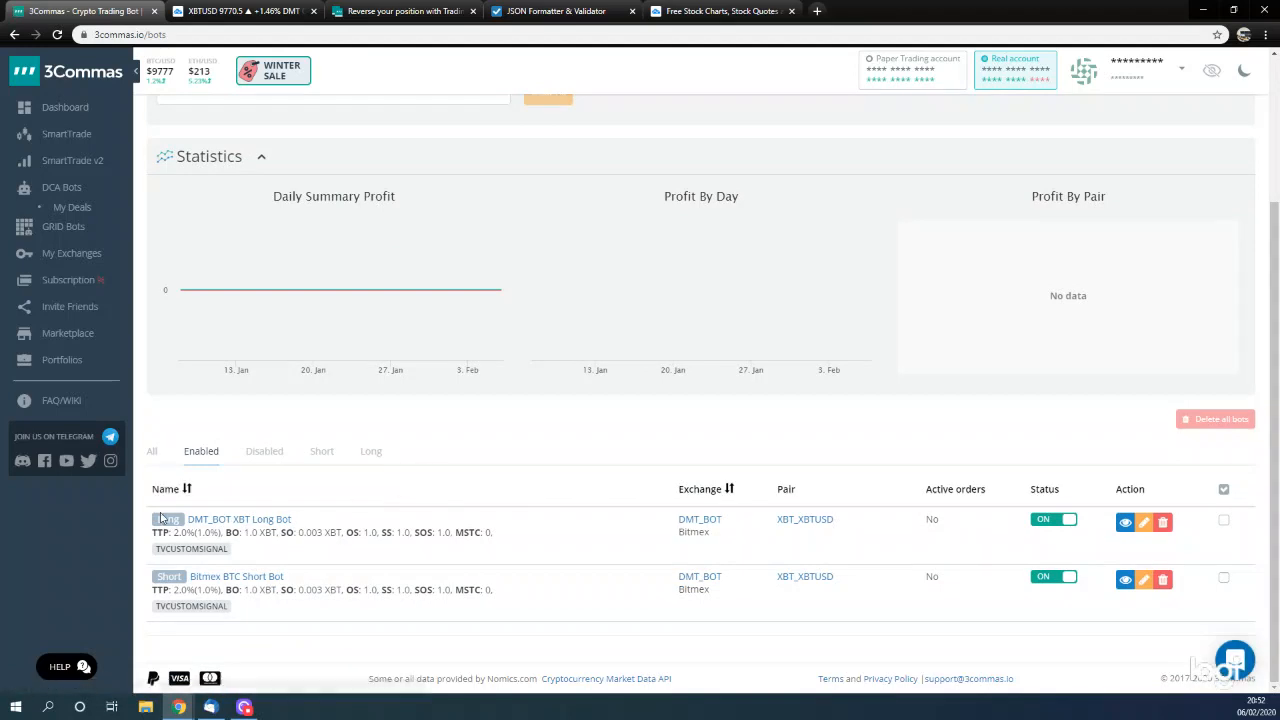
pyautogui.click(234, 521)
# Step: Copy the long bot's 'Message for deal start signal' JSON
pyautogui.scroll(-8, 597, 460)
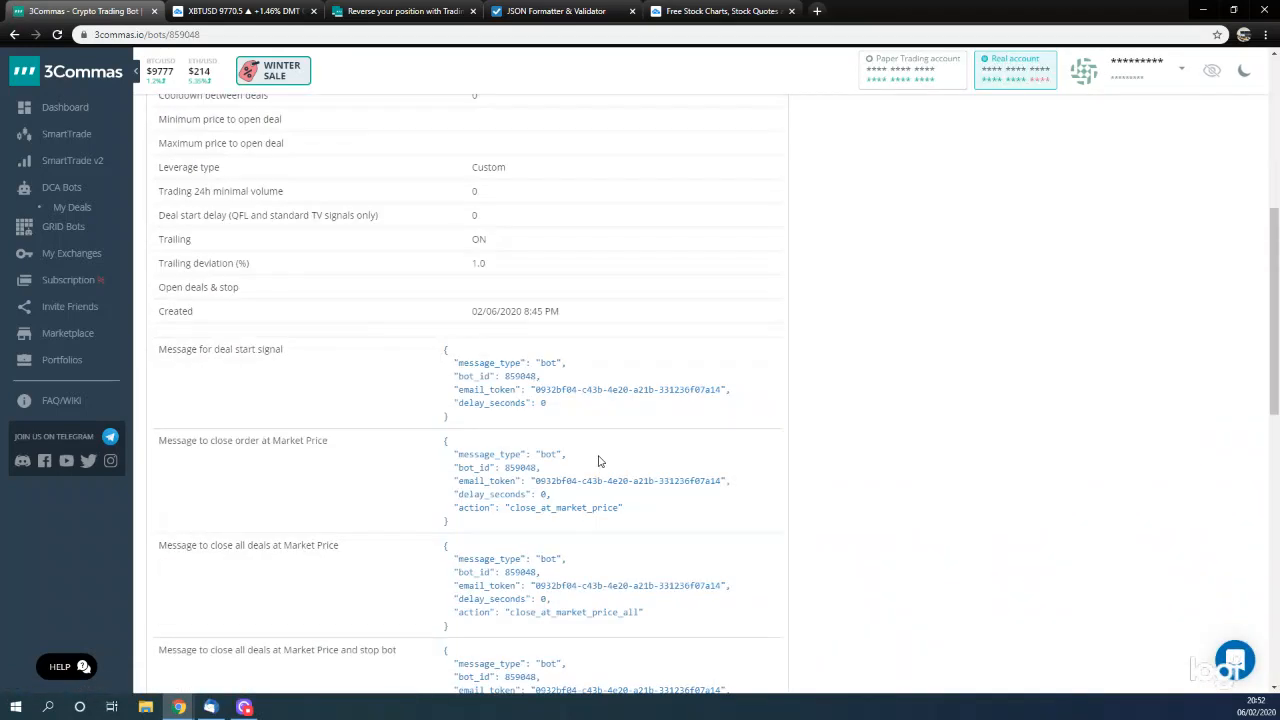
pyautogui.scroll(2, 530, 400)
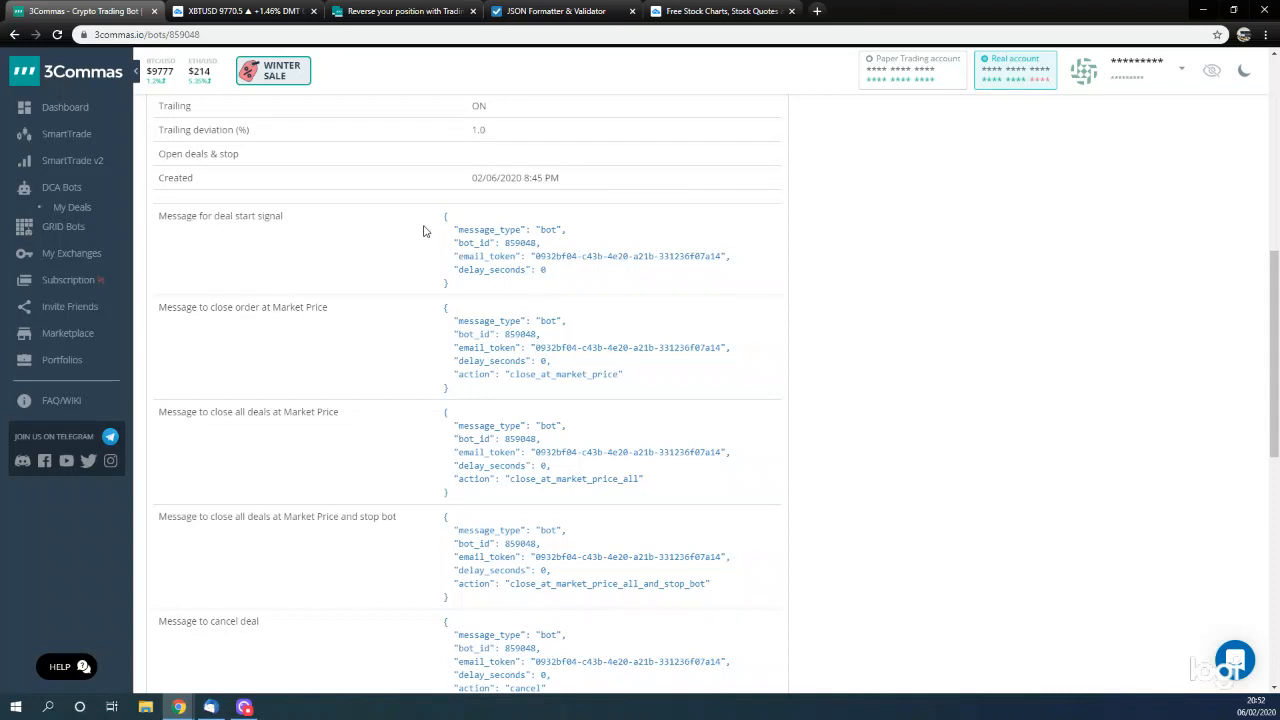
pyautogui.moveTo(436, 220); pyautogui.dragTo(493, 281)
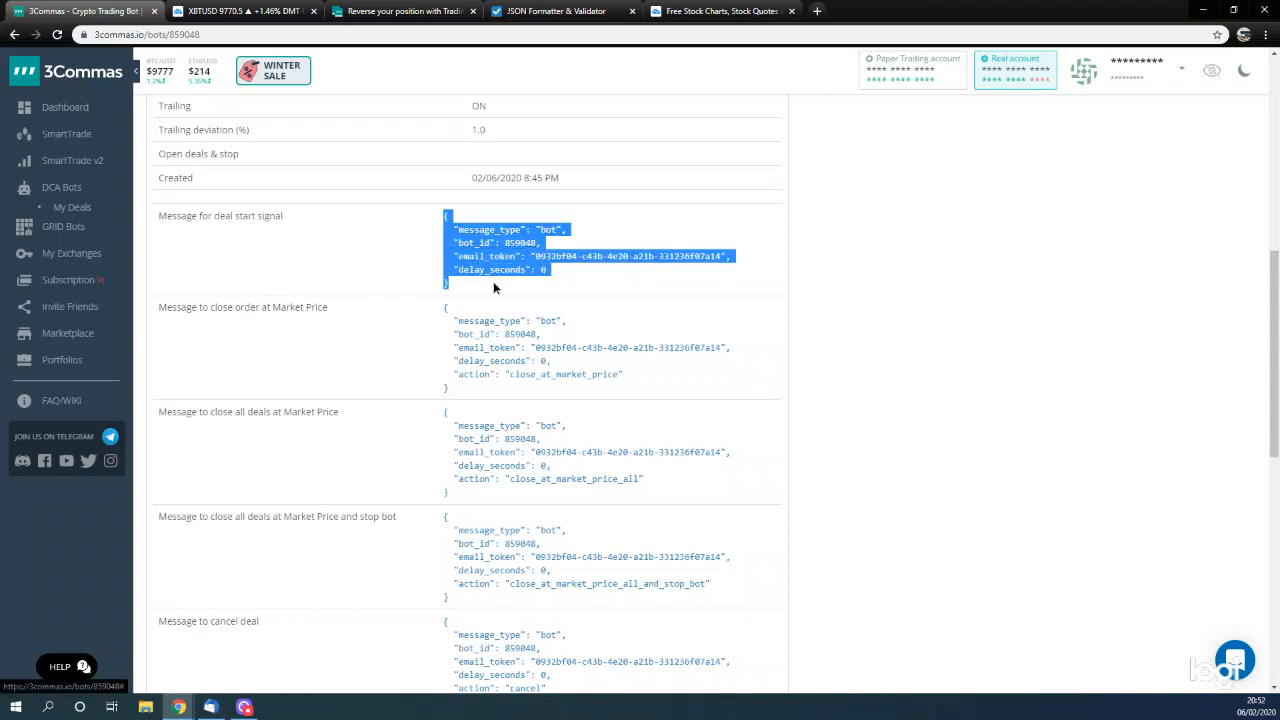
pyautogui.rightClick(503, 254)
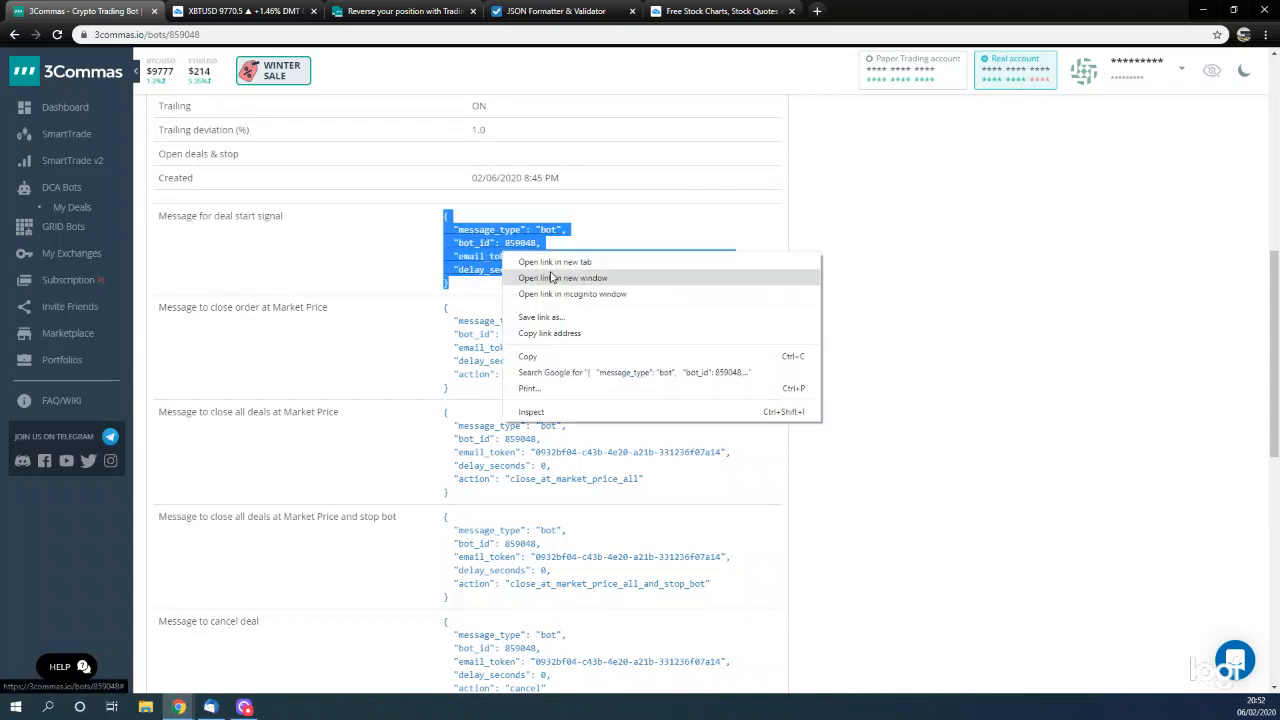
pyautogui.click(539, 356)
# Step: Append the long-bot start message after the close message, set its delay_seconds to 6, and wrap both in square brackets
pyautogui.click(566, 12)
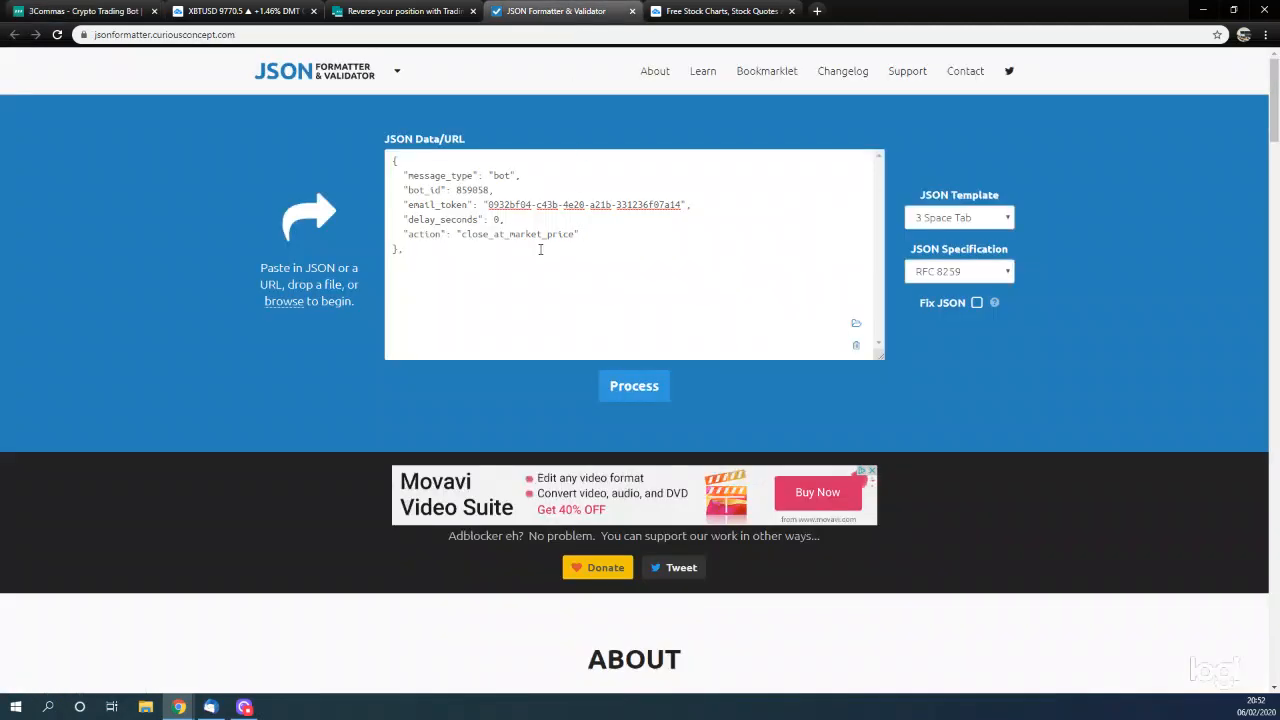
pyautogui.hotkey('ctrl', 'v')
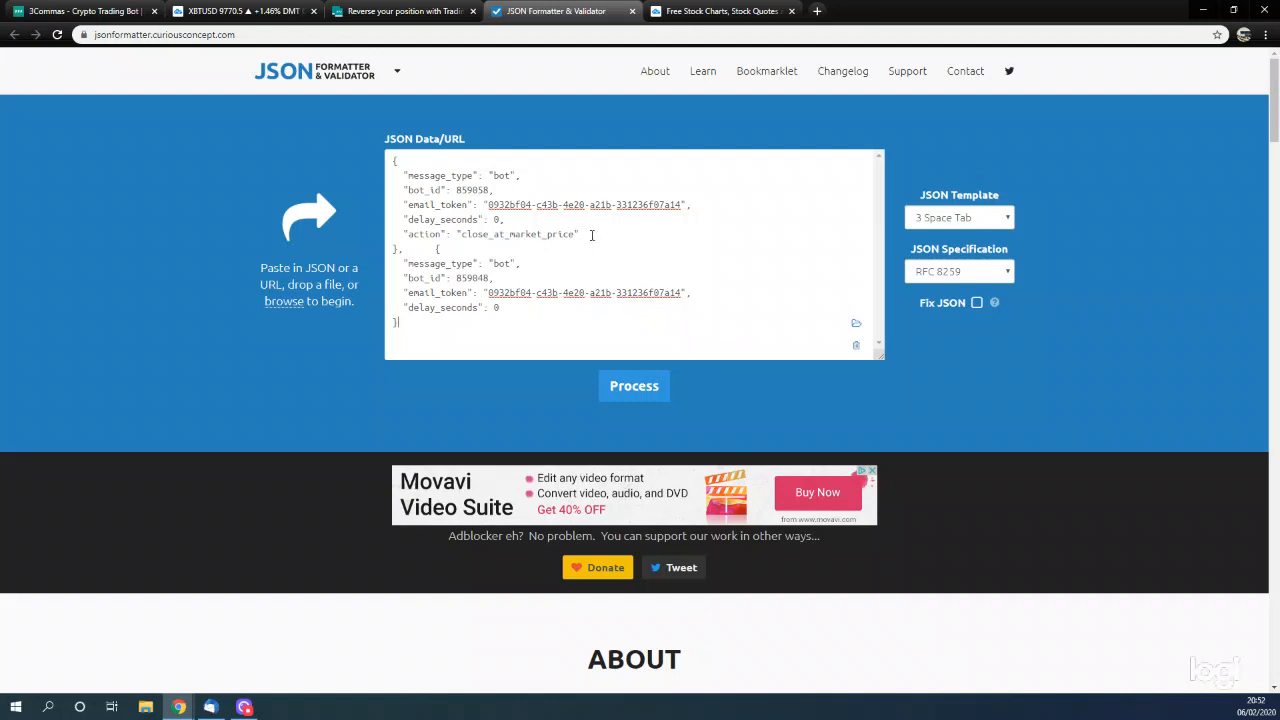
pyautogui.doubleClick(494, 308)
pyautogui.write('6')
pyautogui.write('[')
pyautogui.write(']')
# Step: Validate the combined array and retype its closing square bracket
pyautogui.click(630, 390)
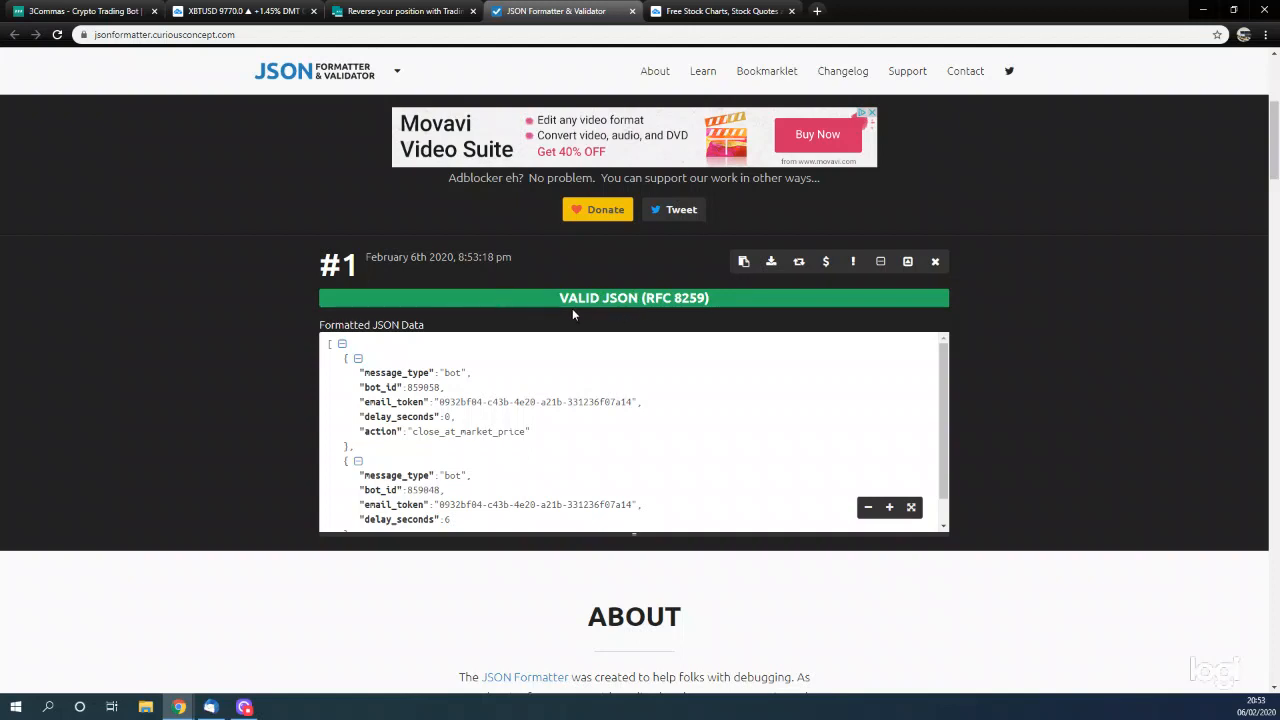
pyautogui.scroll(3, 572, 308)
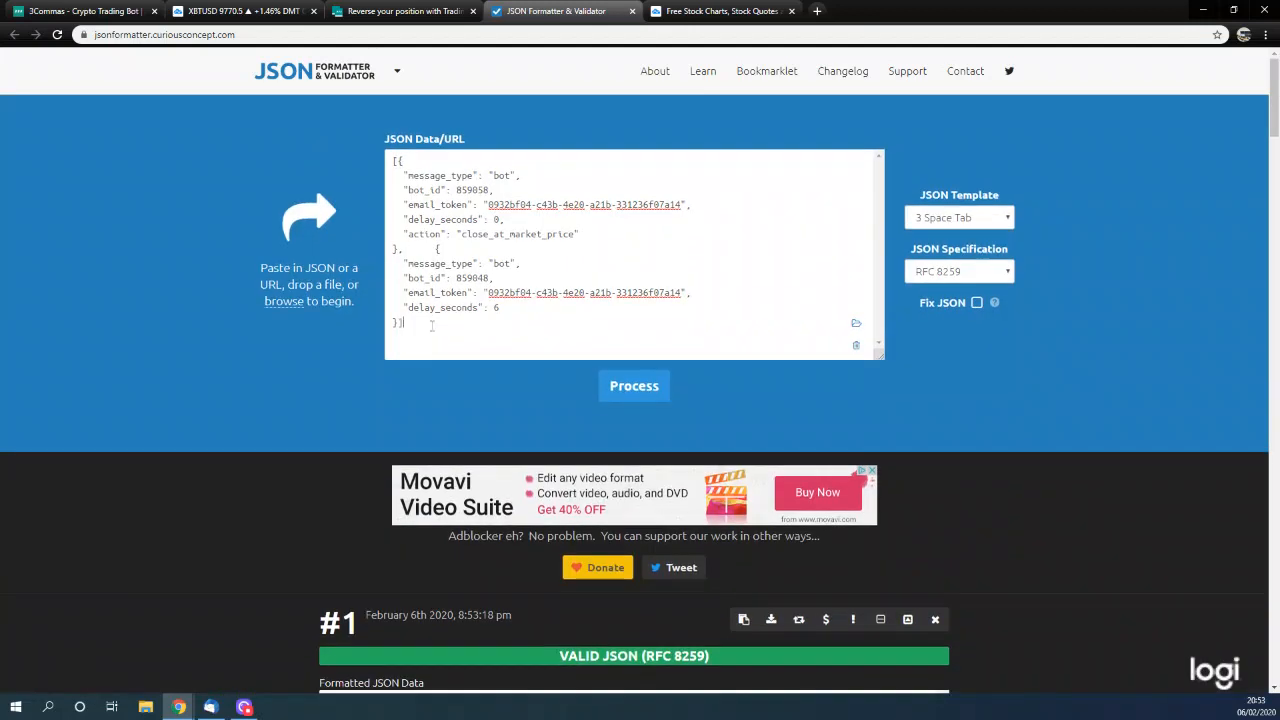
pyautogui.click(432, 325)
pyautogui.press('BackSpace')
pyautogui.click(634, 390)
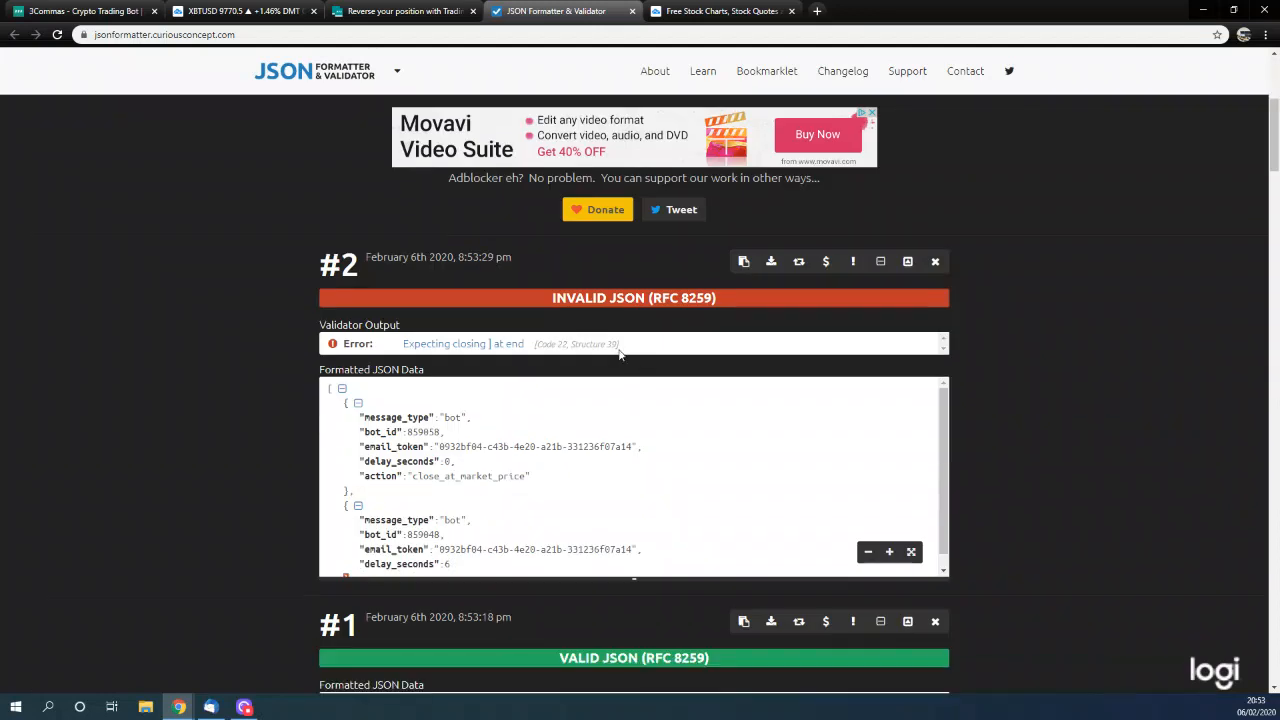
pyautogui.scroll(3, 560, 302)
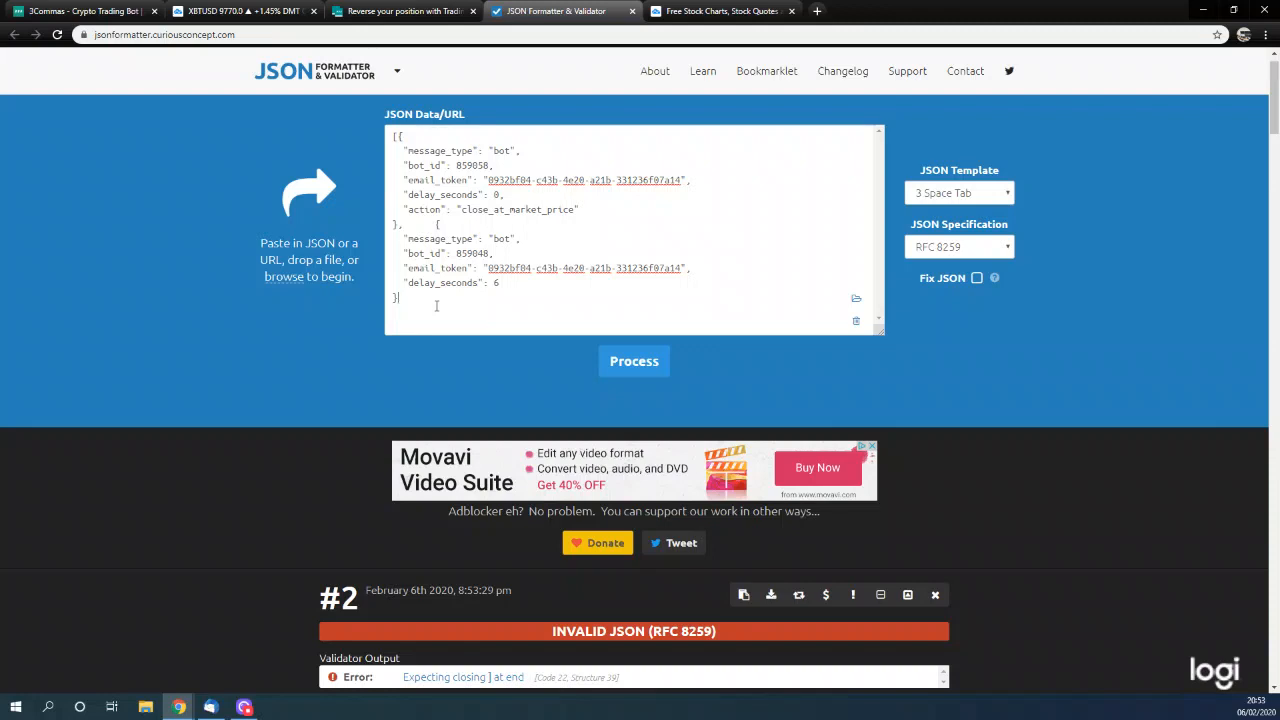
pyautogui.write(']')
pyautogui.press('BackSpace')
pyautogui.write(']')
# Step: Restore the comma between the two objects so the array shows VALID JSON, then select all of it
pyautogui.click(402, 225)
pyautogui.press('BackSpace')
pyautogui.click(657, 366)
pyautogui.scroll(3, 568, 314)
pyautogui.click(399, 247)
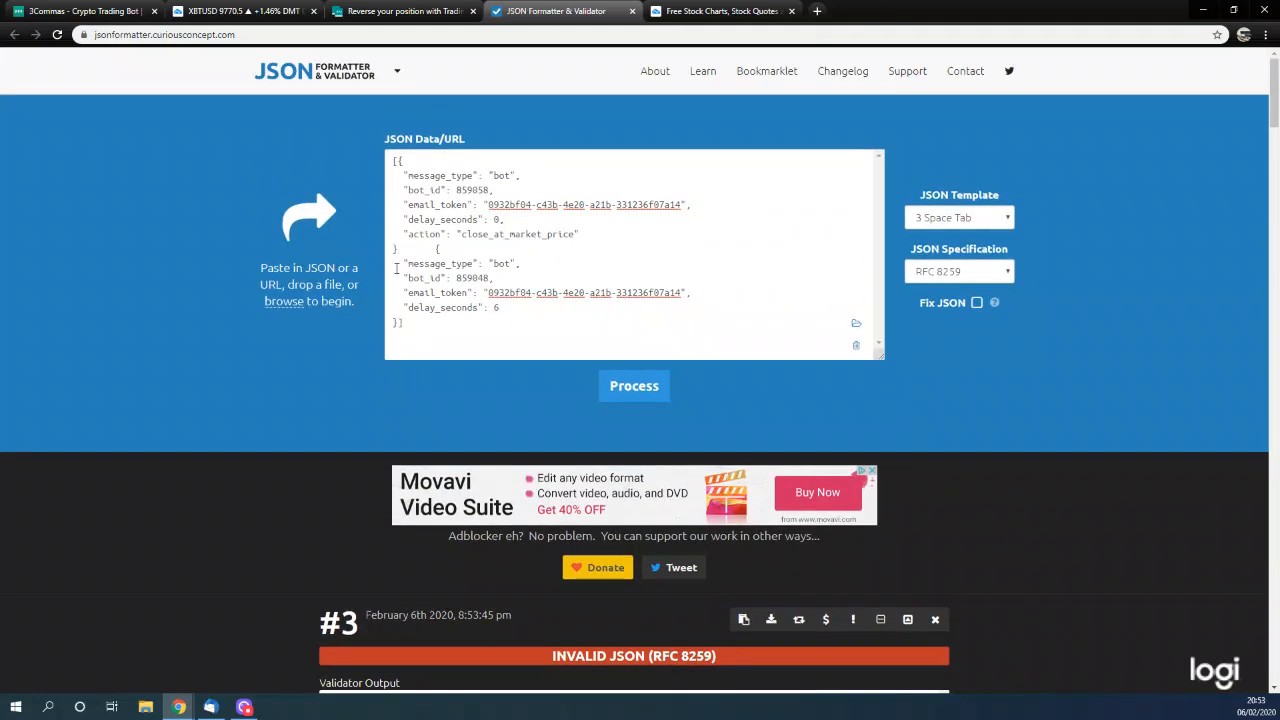
pyautogui.write(',')
pyautogui.click(634, 390)
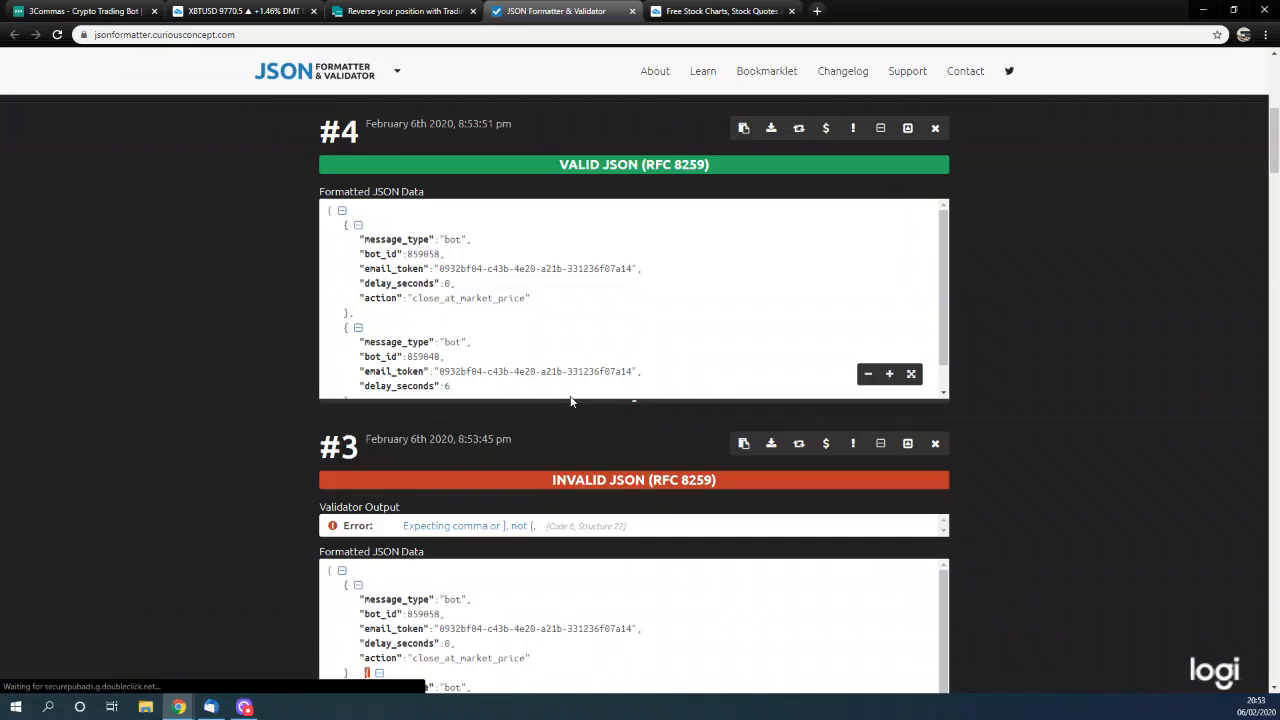
pyautogui.scroll(5, 571, 348)
pyautogui.moveTo(404, 322); pyautogui.dragTo(370, 168)
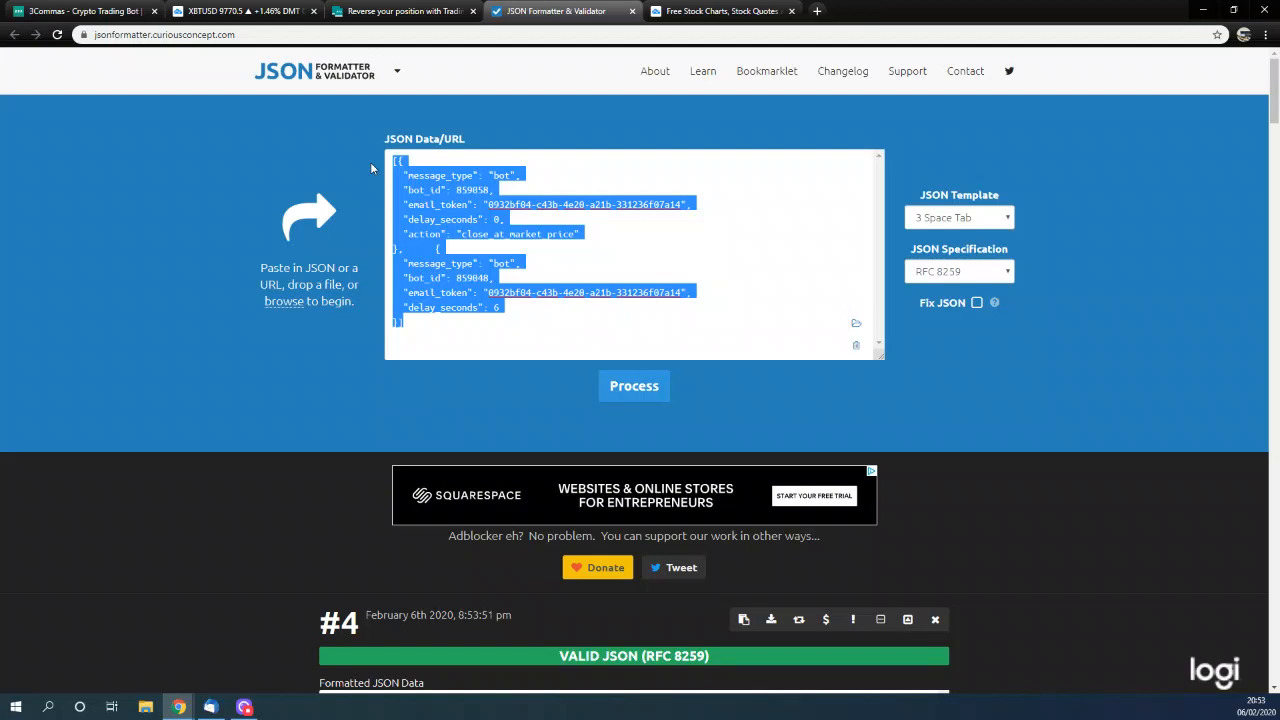
pyautogui.click(240, 11)
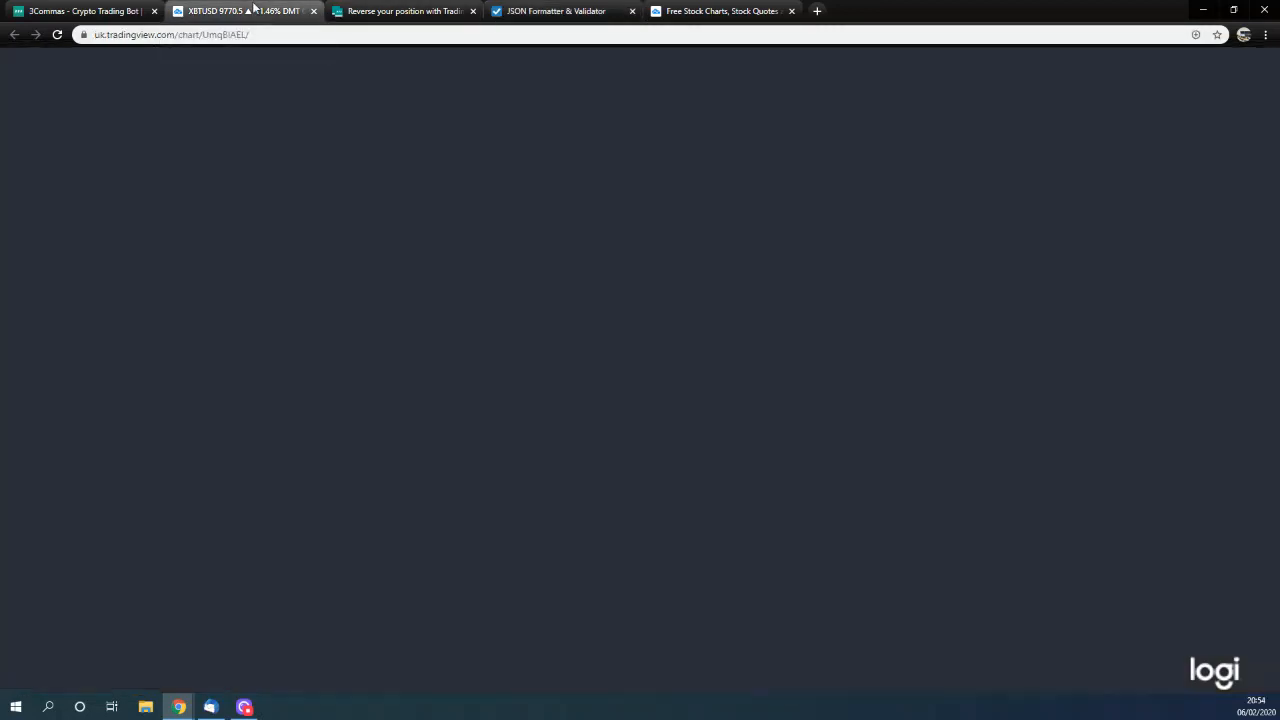
# Step: Paste the combined JSON array into the XBTUSD alert's Message box
pyautogui.hotkey('ctrl', 'v')
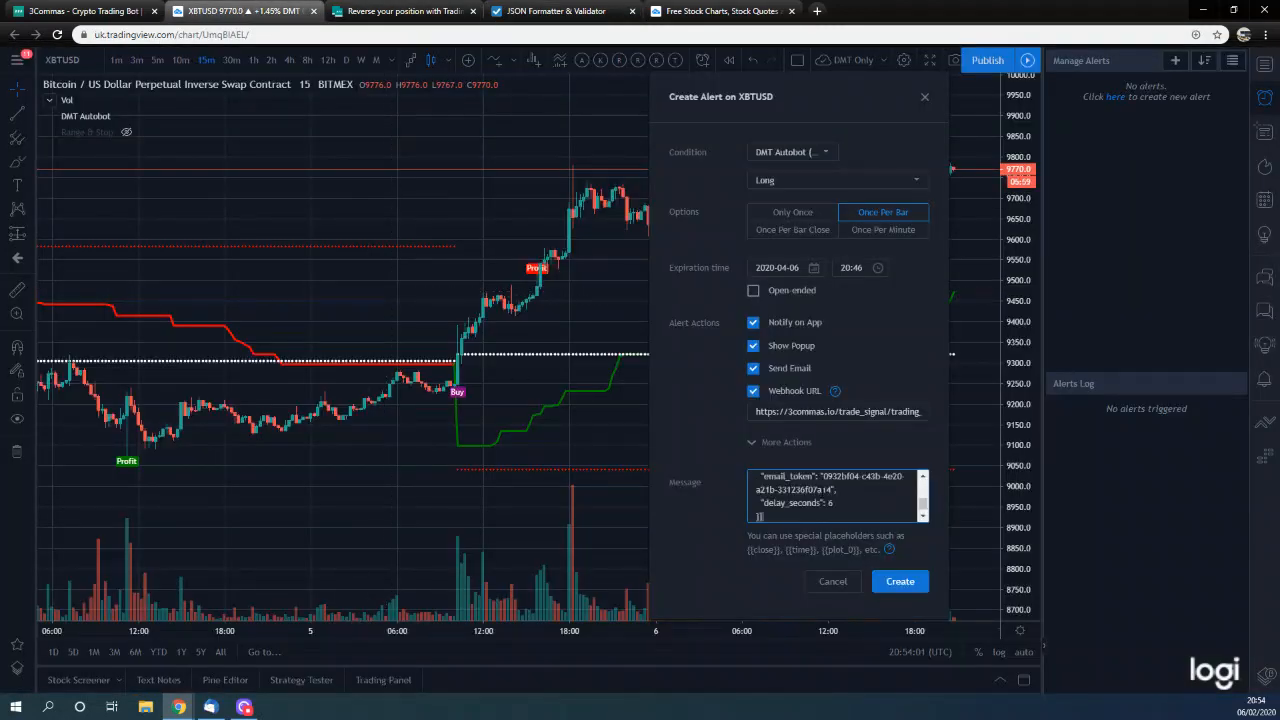
pyautogui.scroll(3, 925, 481)
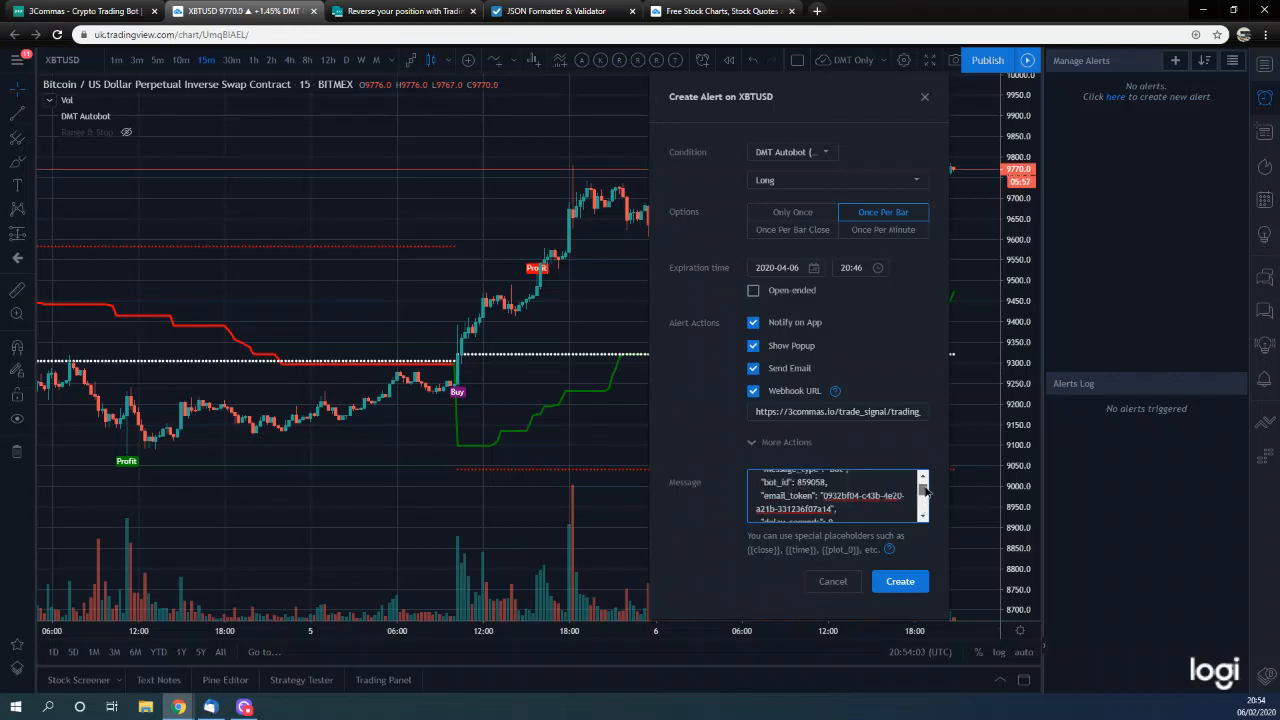
pyautogui.scroll(-3, 925, 481)
pyautogui.scroll(3, 928, 485)
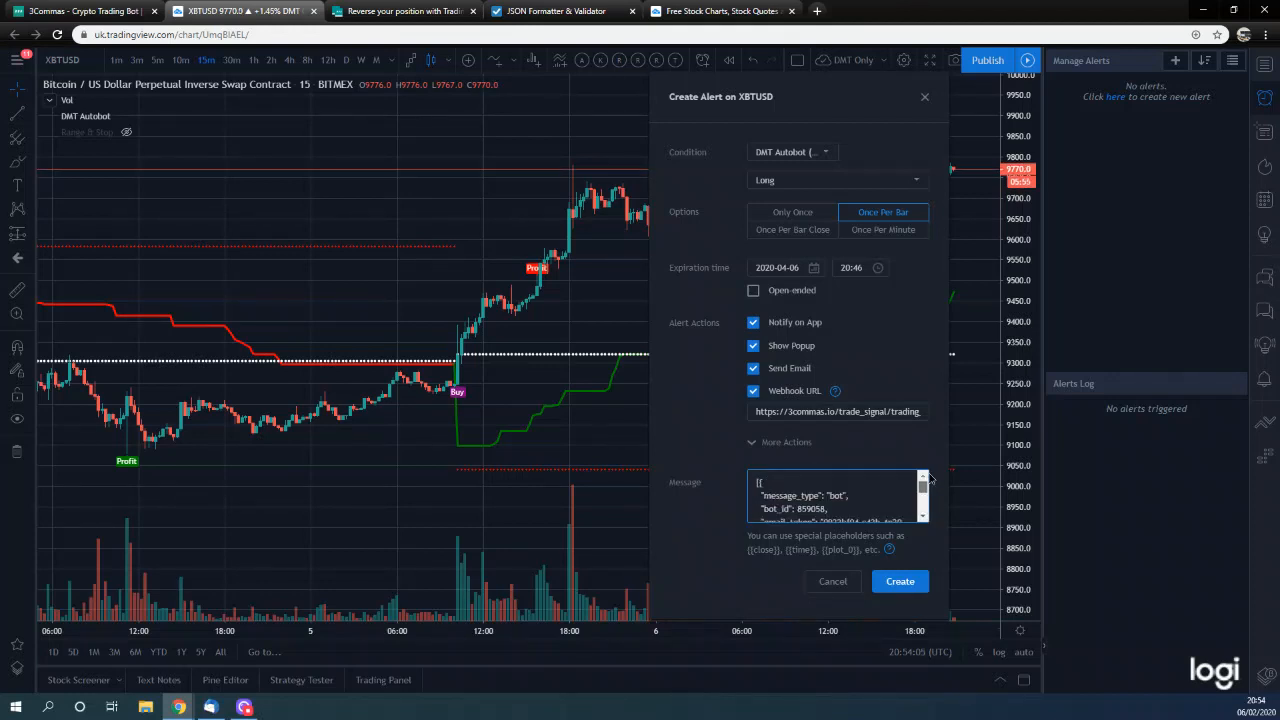
pyautogui.scroll(-1, 929, 488)
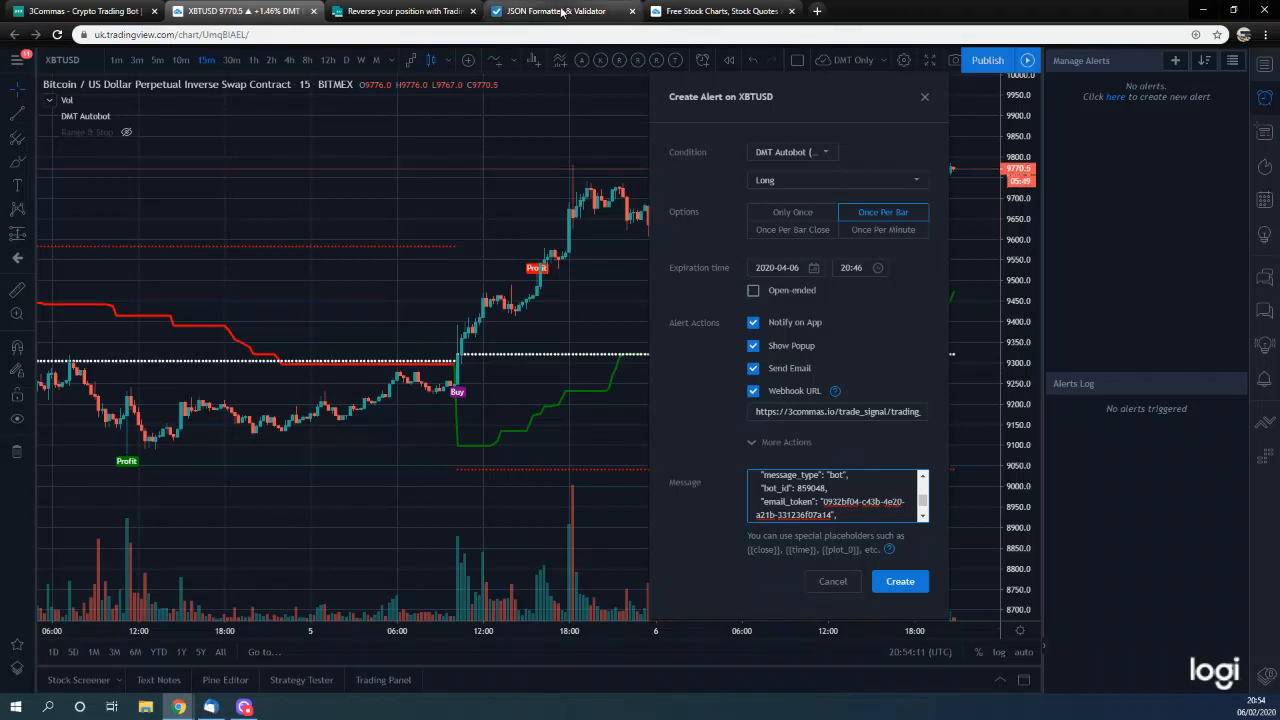
# Step: Cross-check the bot ids of both messages in the JSON Formatter copy
pyautogui.click(522, 10)
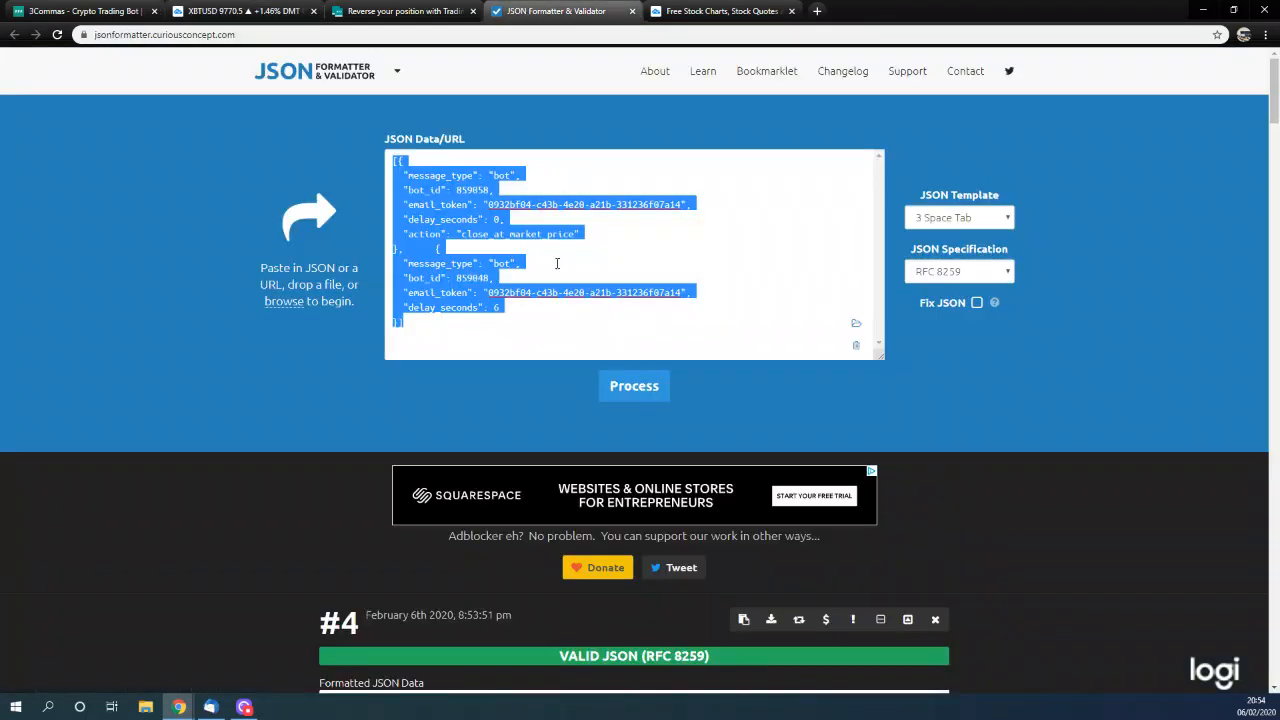
pyautogui.click(616, 168)
pyautogui.moveTo(456, 190); pyautogui.dragTo(507, 188)
pyautogui.moveTo(457, 278); pyautogui.dragTo(494, 278)
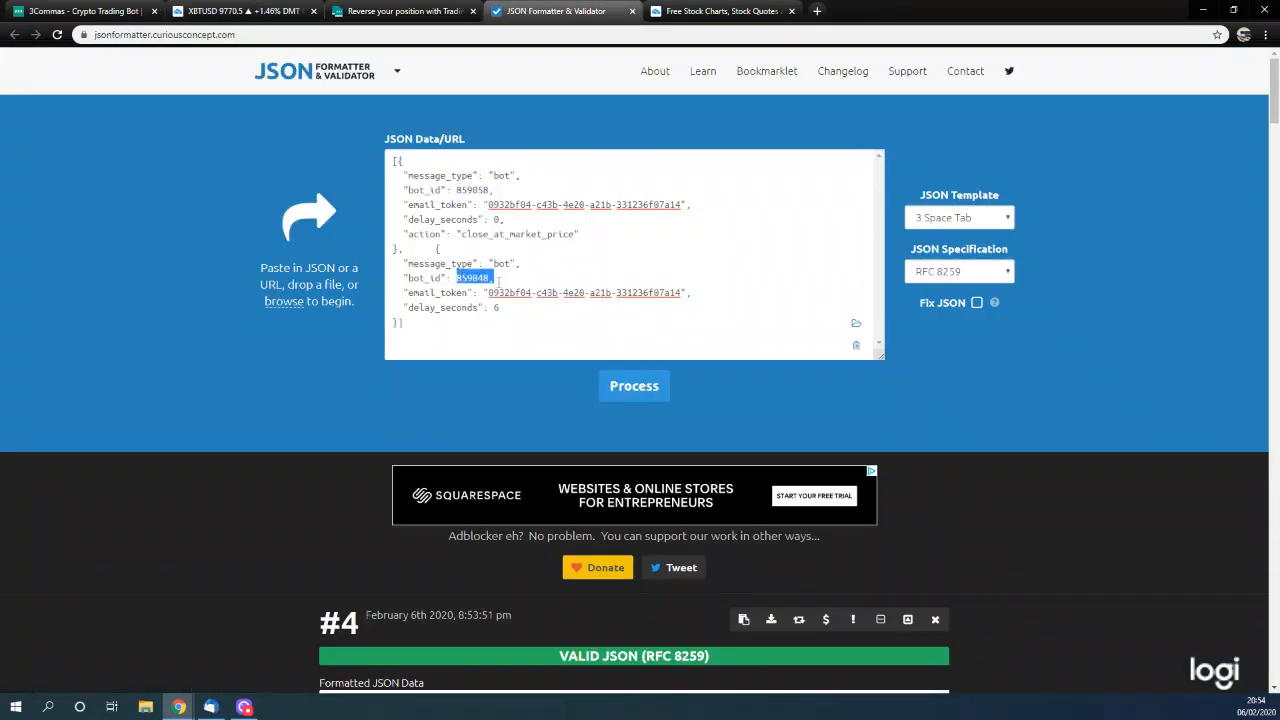
pyautogui.click(464, 190)
# Step: Create the XBTUSD Long alert with the combined close-and-start message
pyautogui.click(283, 17)
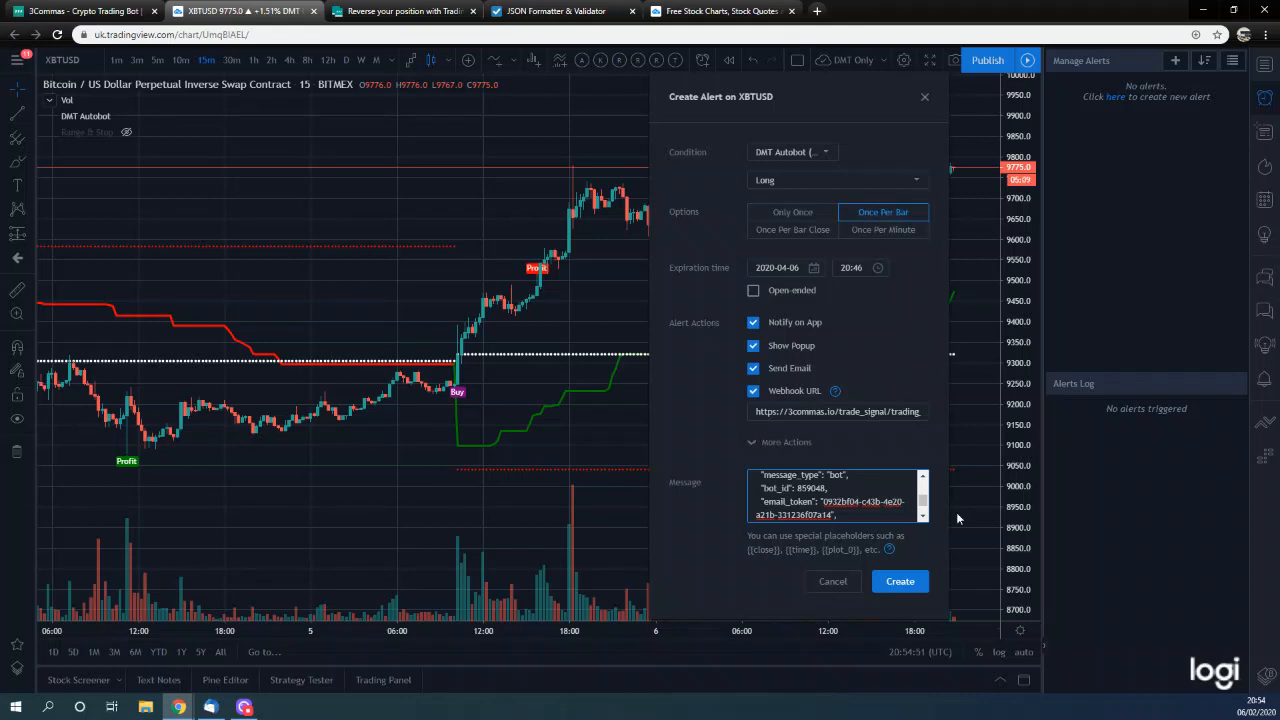
pyautogui.moveTo(923, 505); pyautogui.dragTo(923, 486)
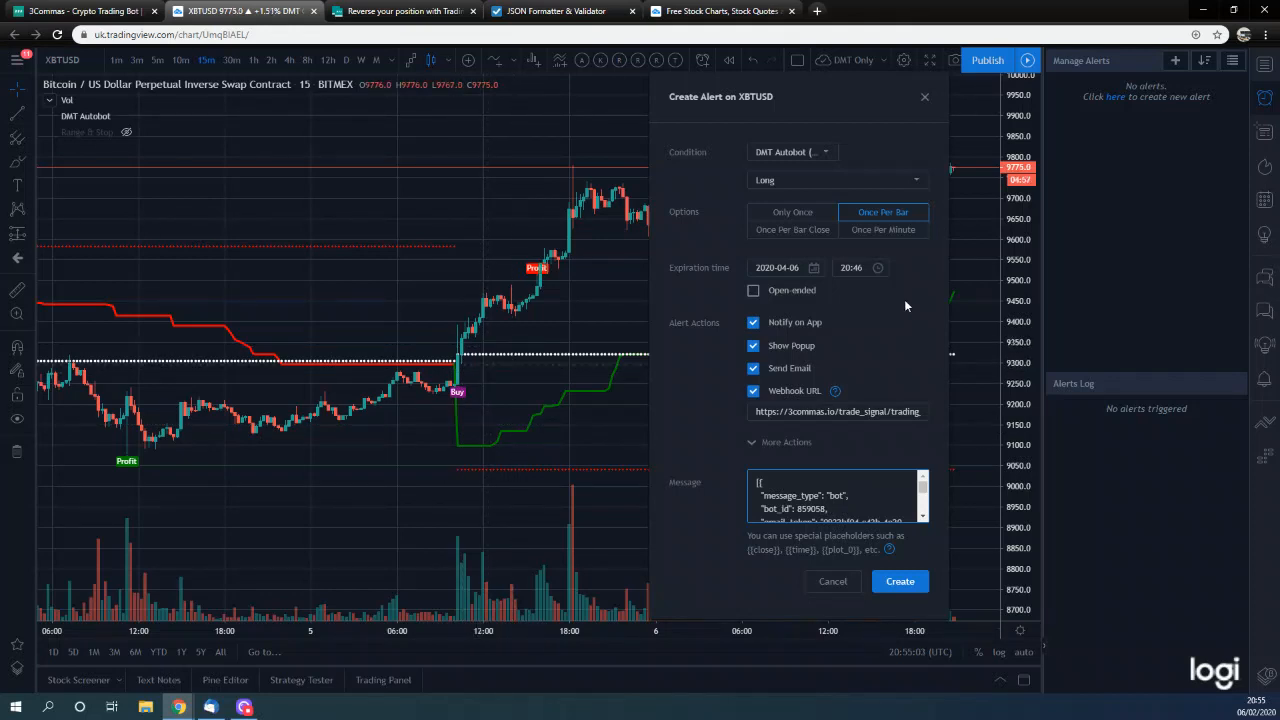
pyautogui.moveTo(923, 494); pyautogui.dragTo(928, 510)
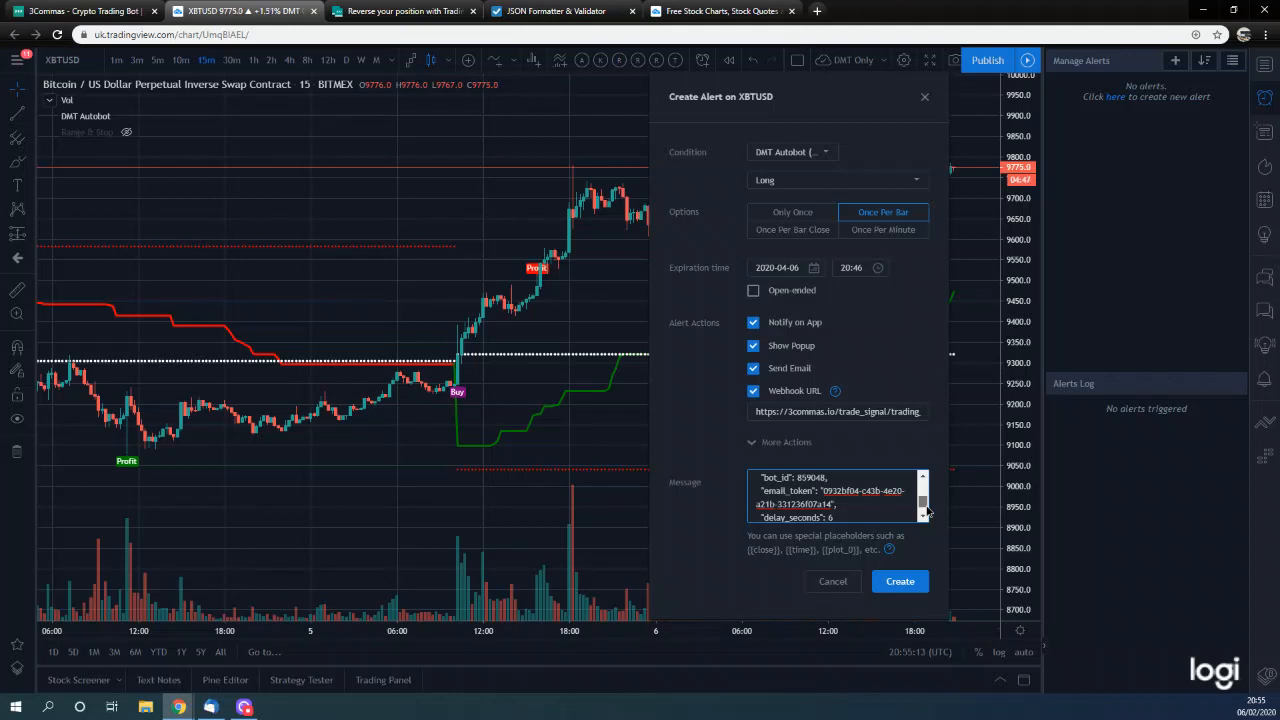
pyautogui.click(900, 583)
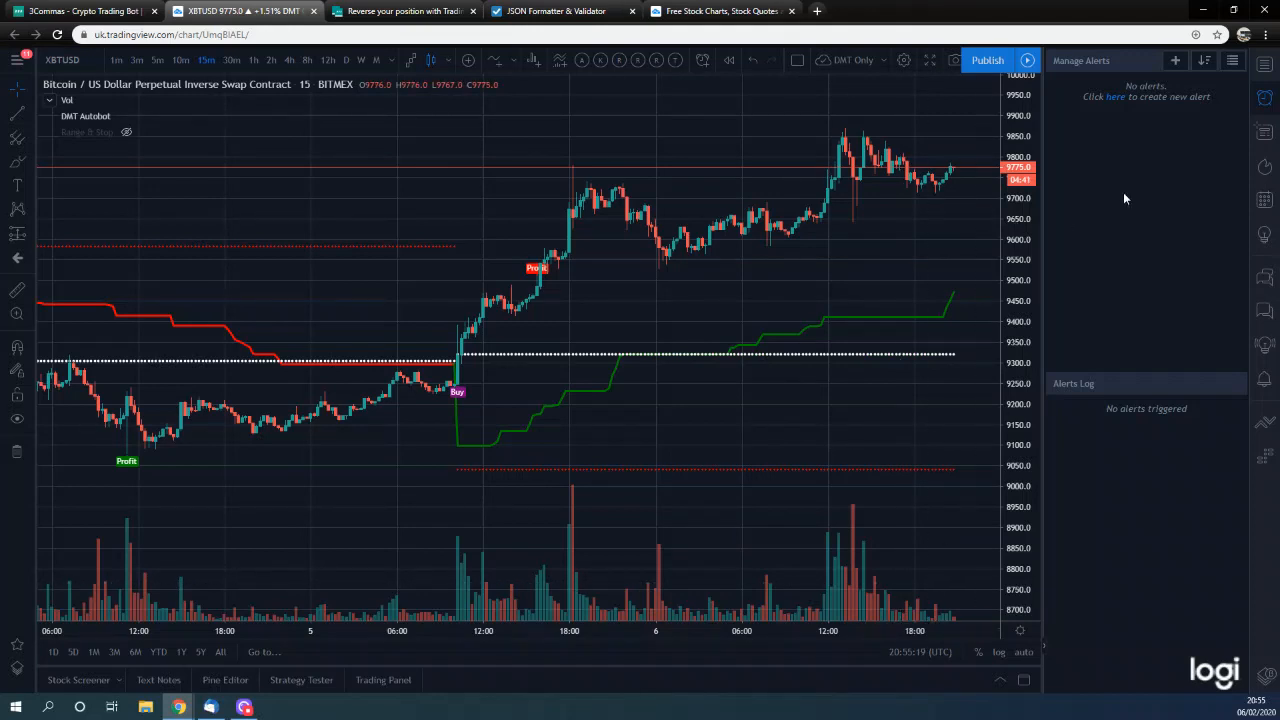
# Step: Abandon a stray new alert and open the existing XBTUSD 15m alert for editing
pyautogui.click(1114, 97)
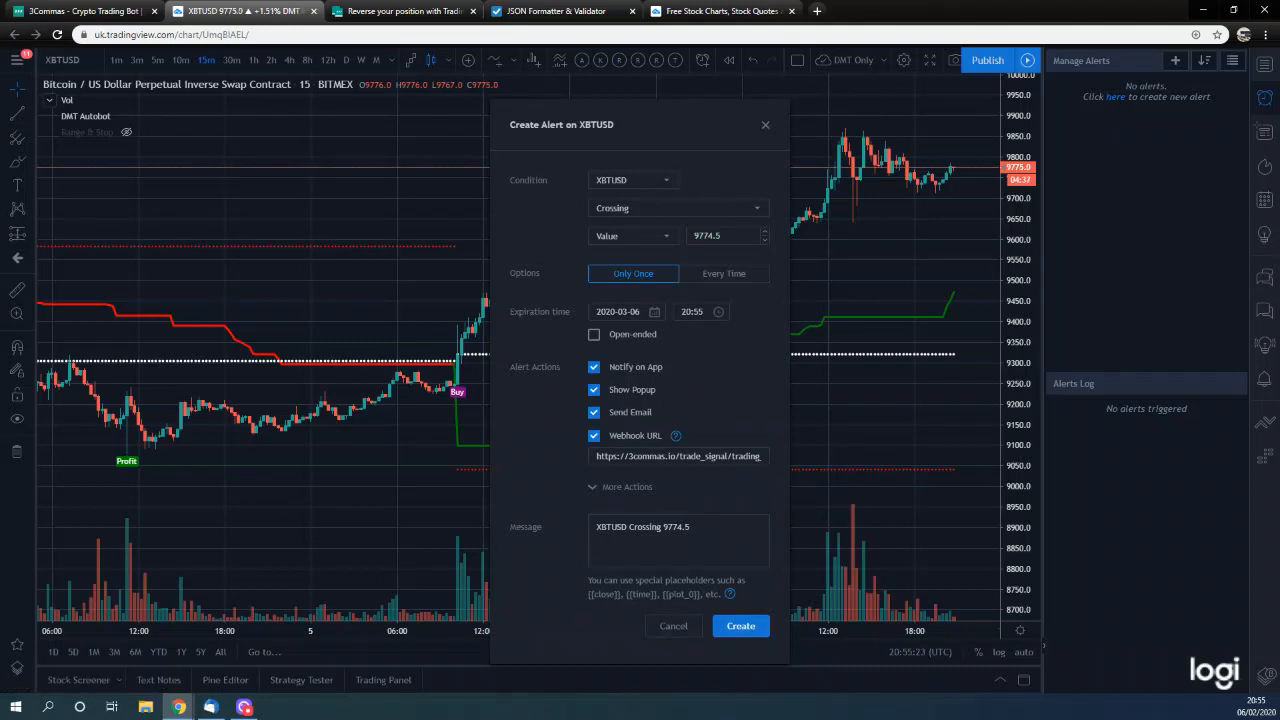
pyautogui.click(766, 126)
pyautogui.click(59, 37)
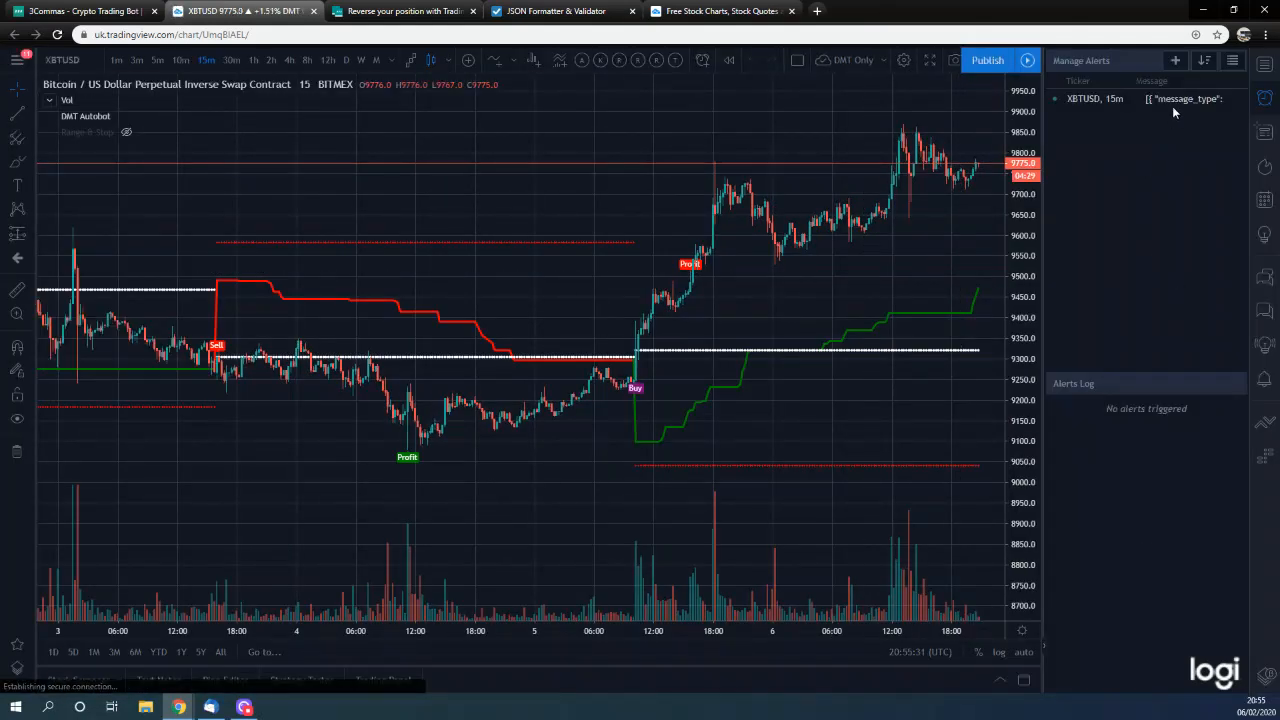
pyautogui.moveTo(1213, 104)
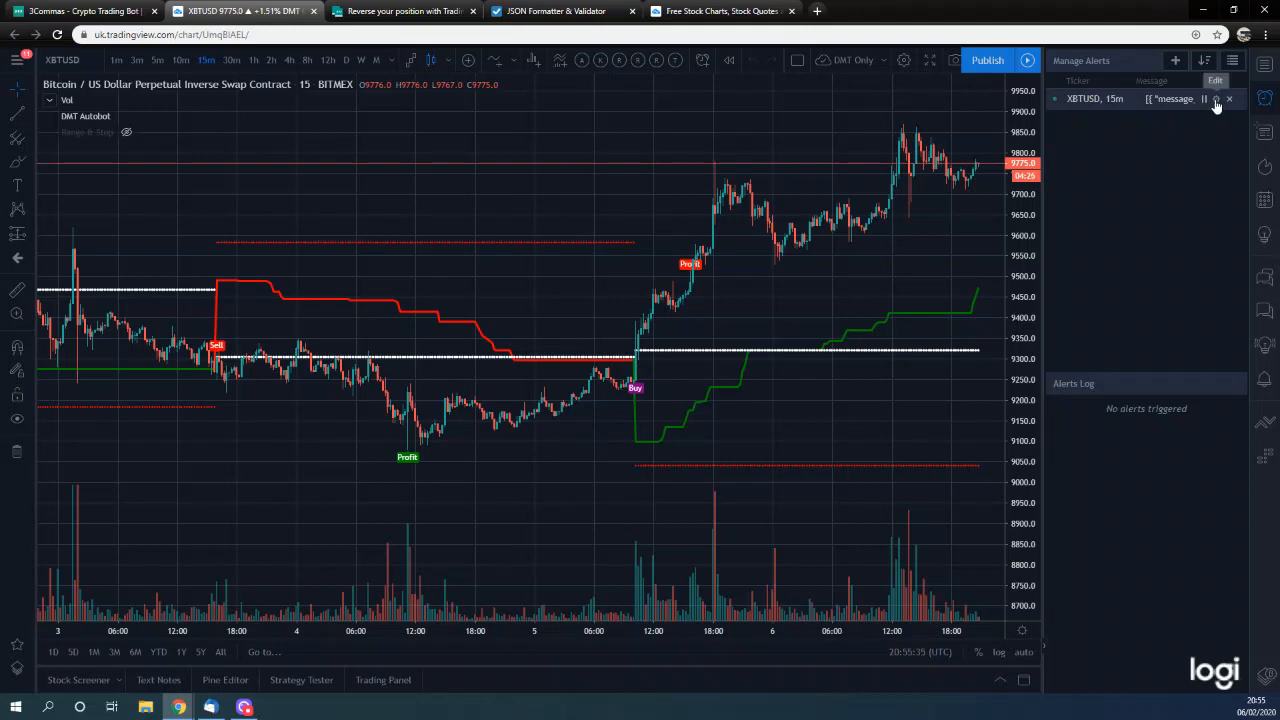
pyautogui.click(1216, 100)
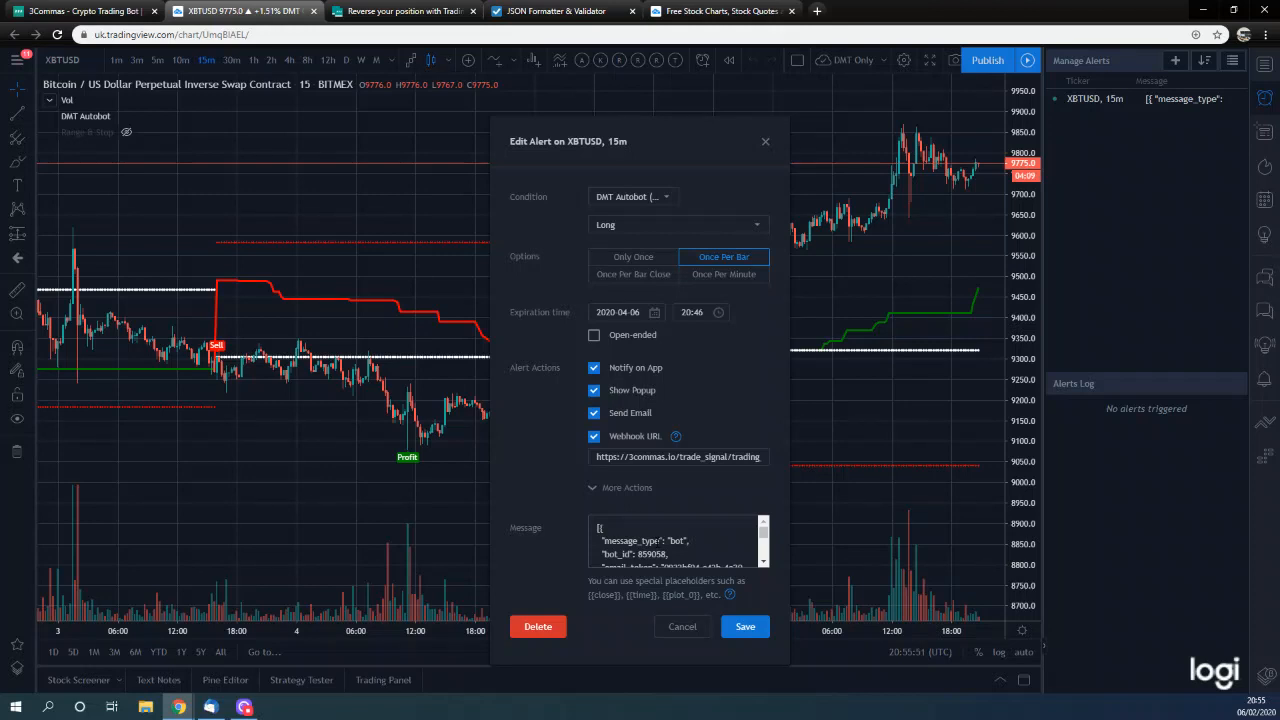
# Step: Review the alert's combined JSON message, close without saving, and stop the XBTUSD 15m alert
pyautogui.scroll(-3, 657, 541)
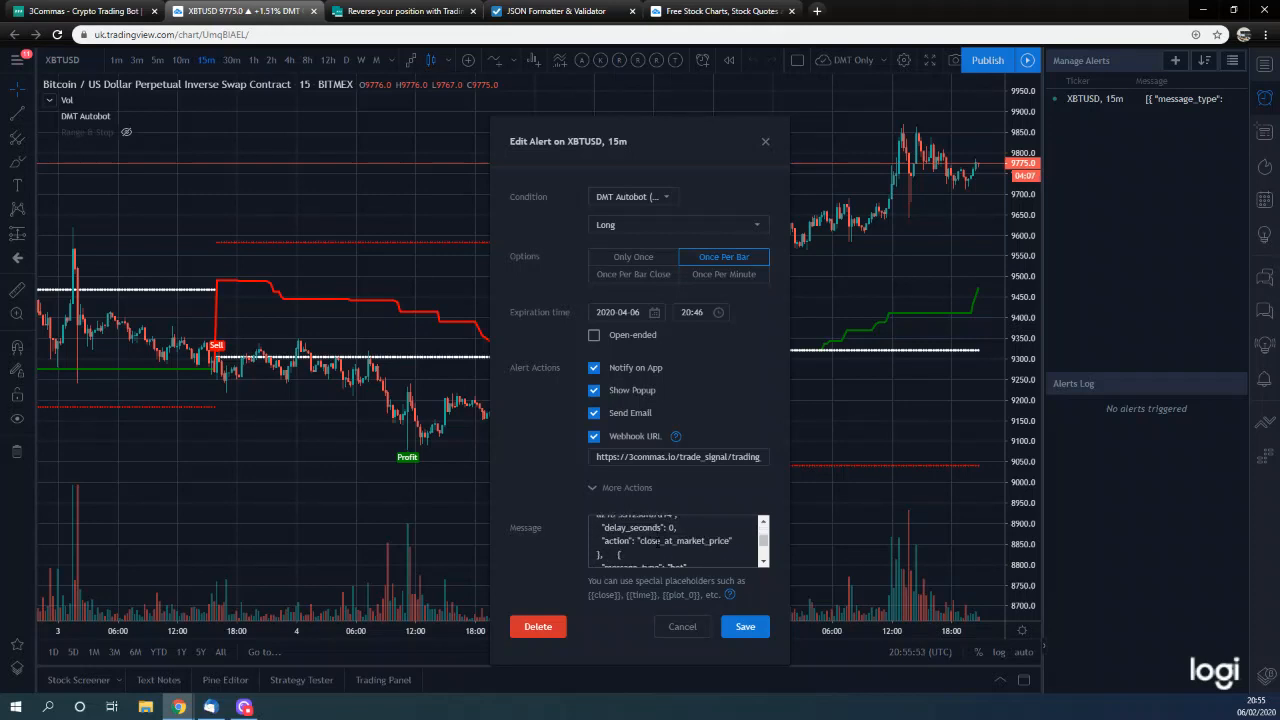
pyautogui.scroll(-2, 657, 543)
pyautogui.scroll(1, 657, 543)
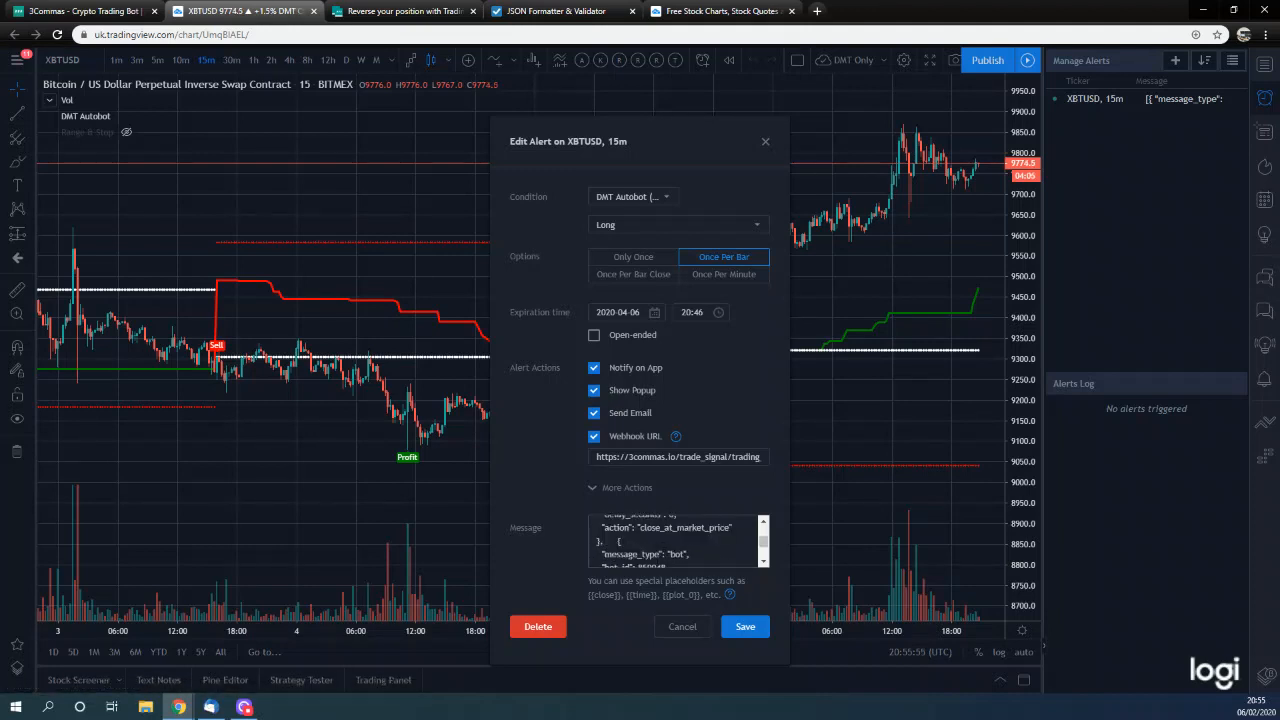
pyautogui.click(765, 144)
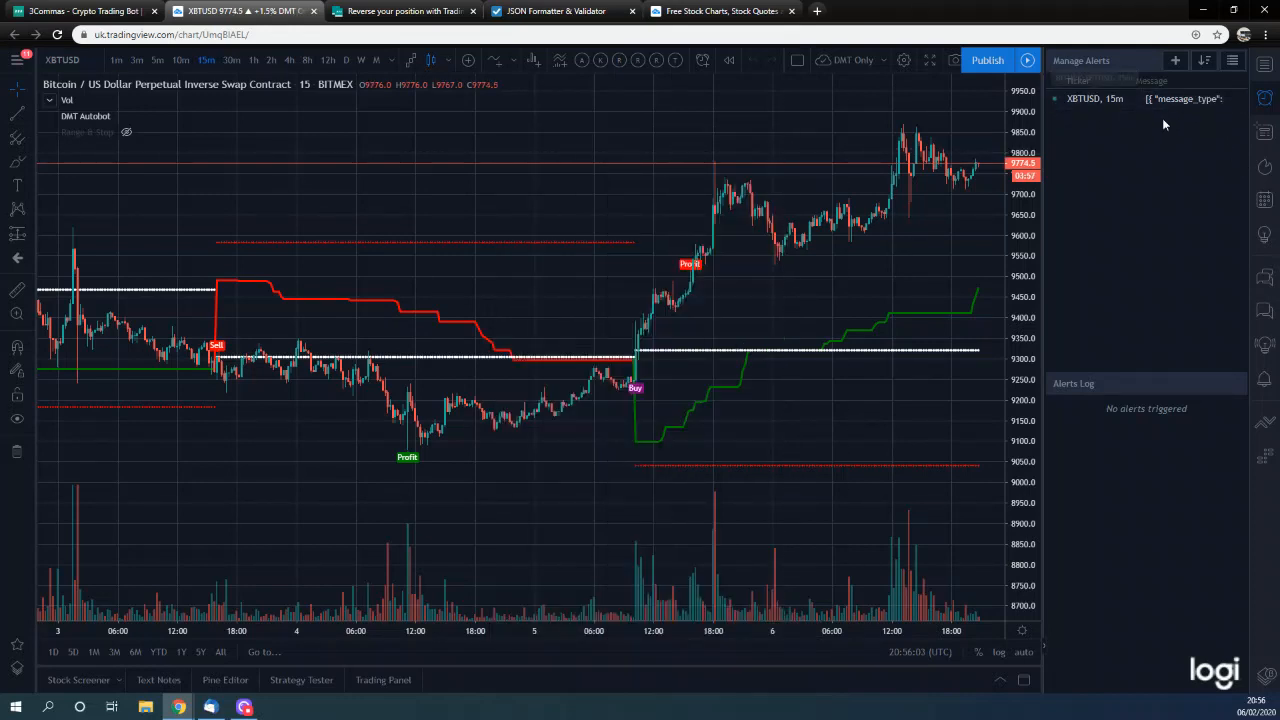
pyautogui.click(1204, 99)
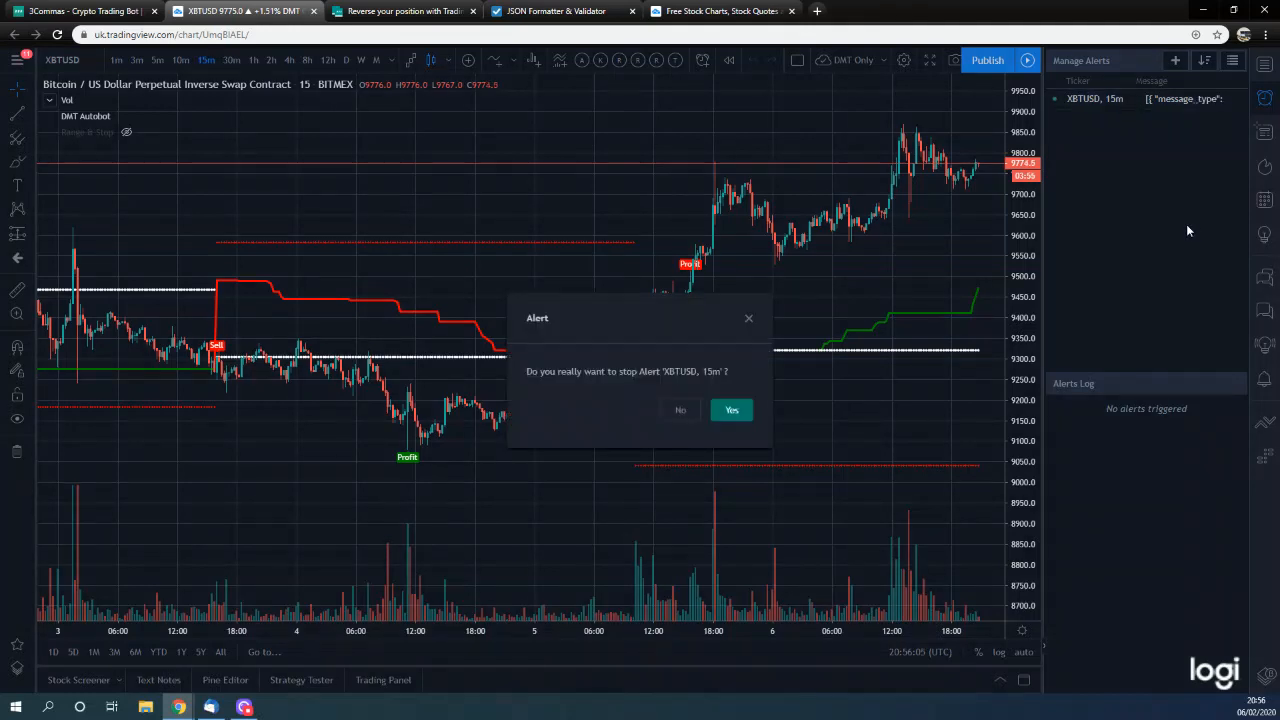
pyautogui.click(731, 410)
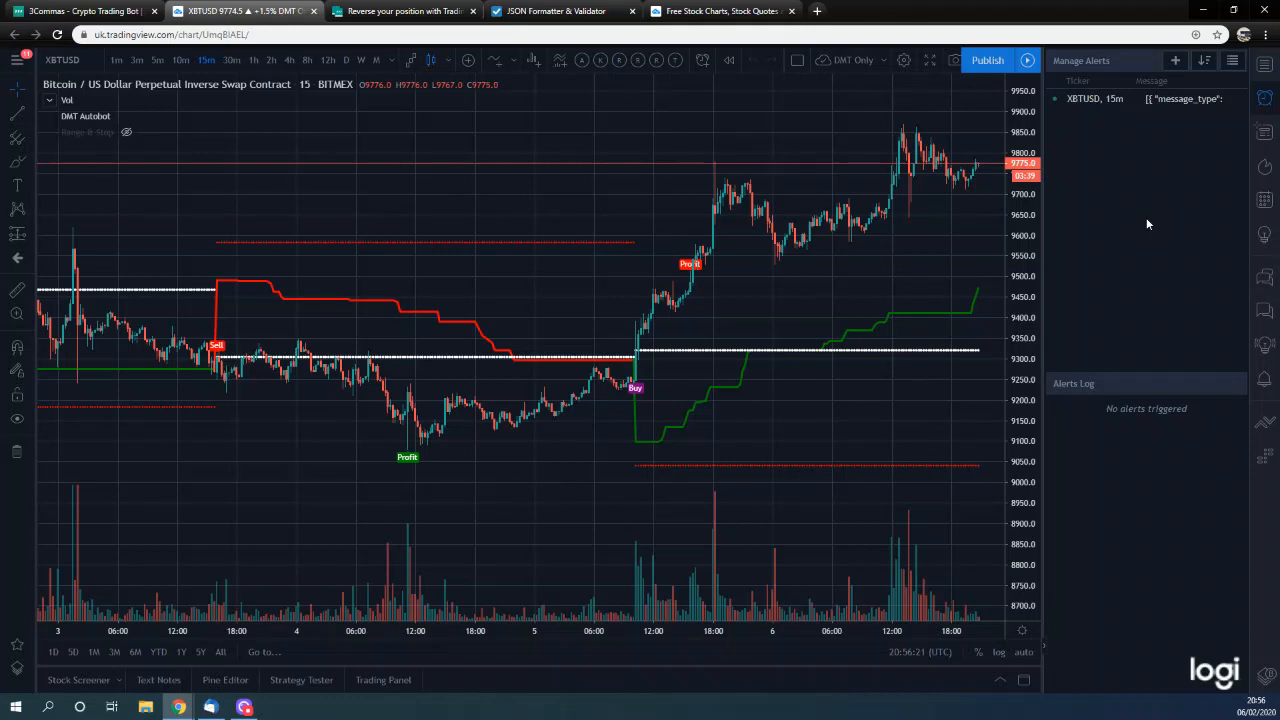
# Step: Draft an alert on DMT Autobot Short, once per bar, then open and close the existing XBTUSD alert
pyautogui.click(1175, 61)
pyautogui.click(618, 185)
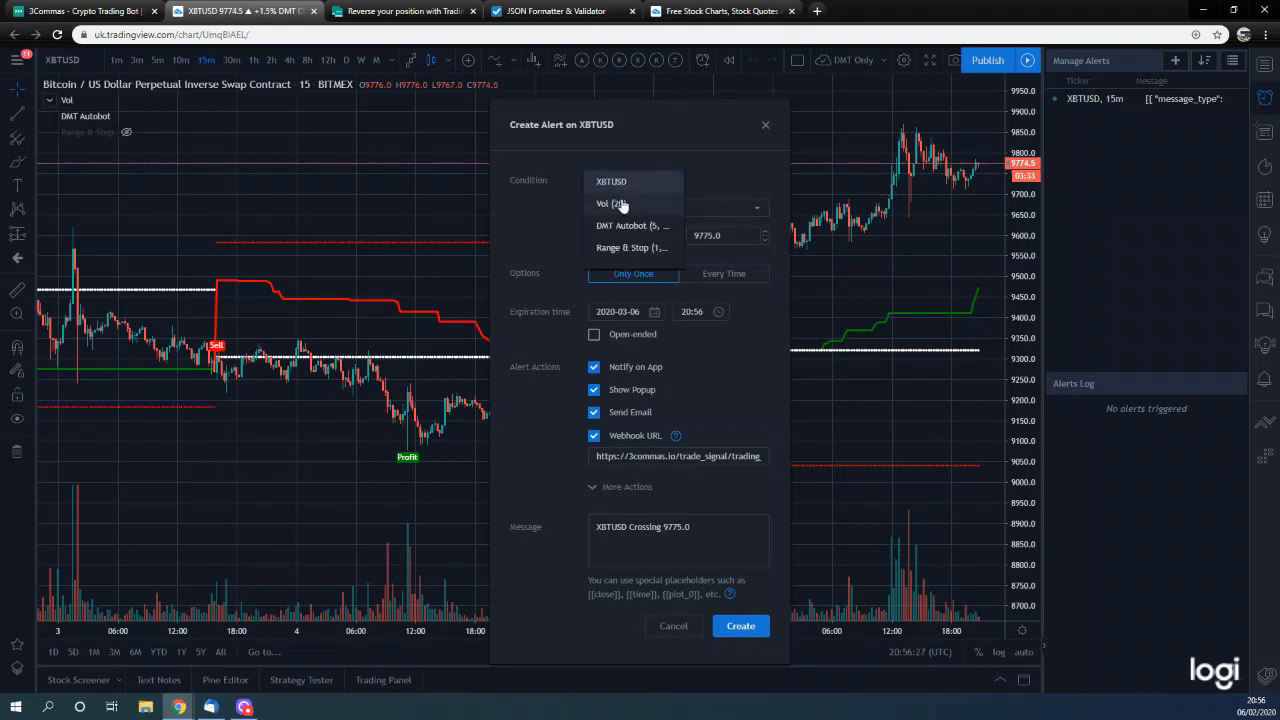
pyautogui.click(612, 221)
pyautogui.click(645, 208)
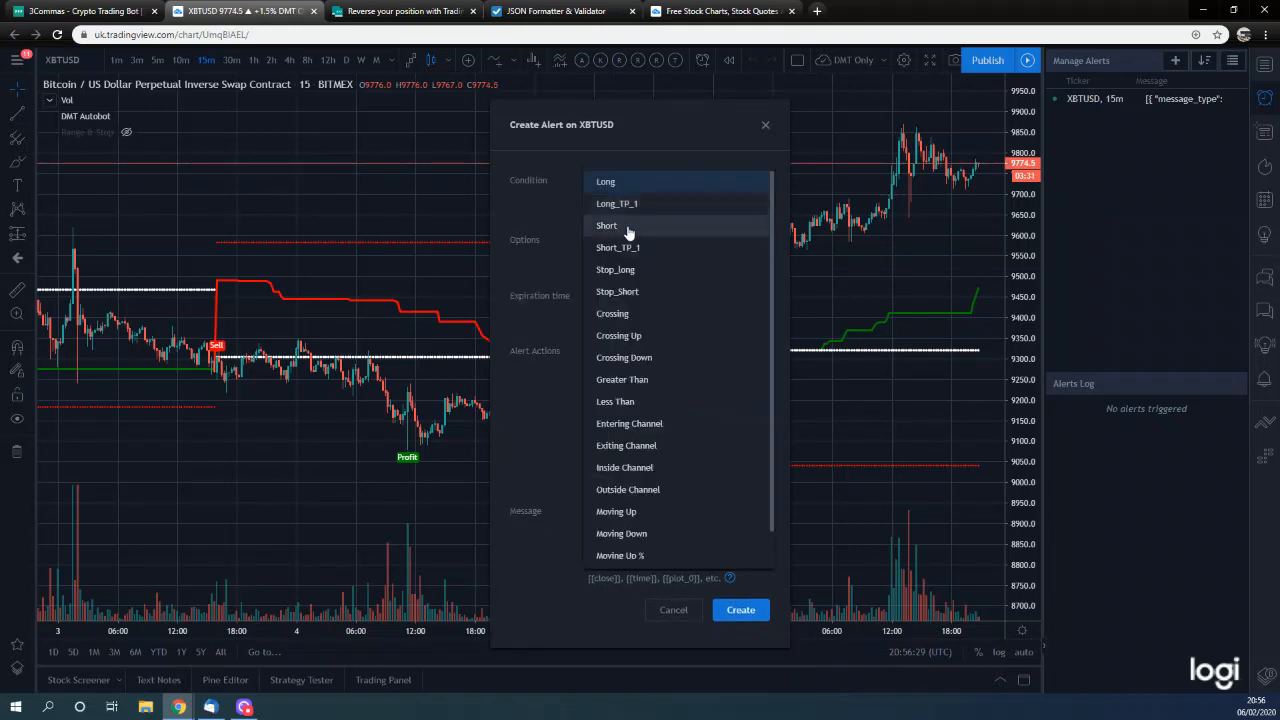
pyautogui.click(627, 228)
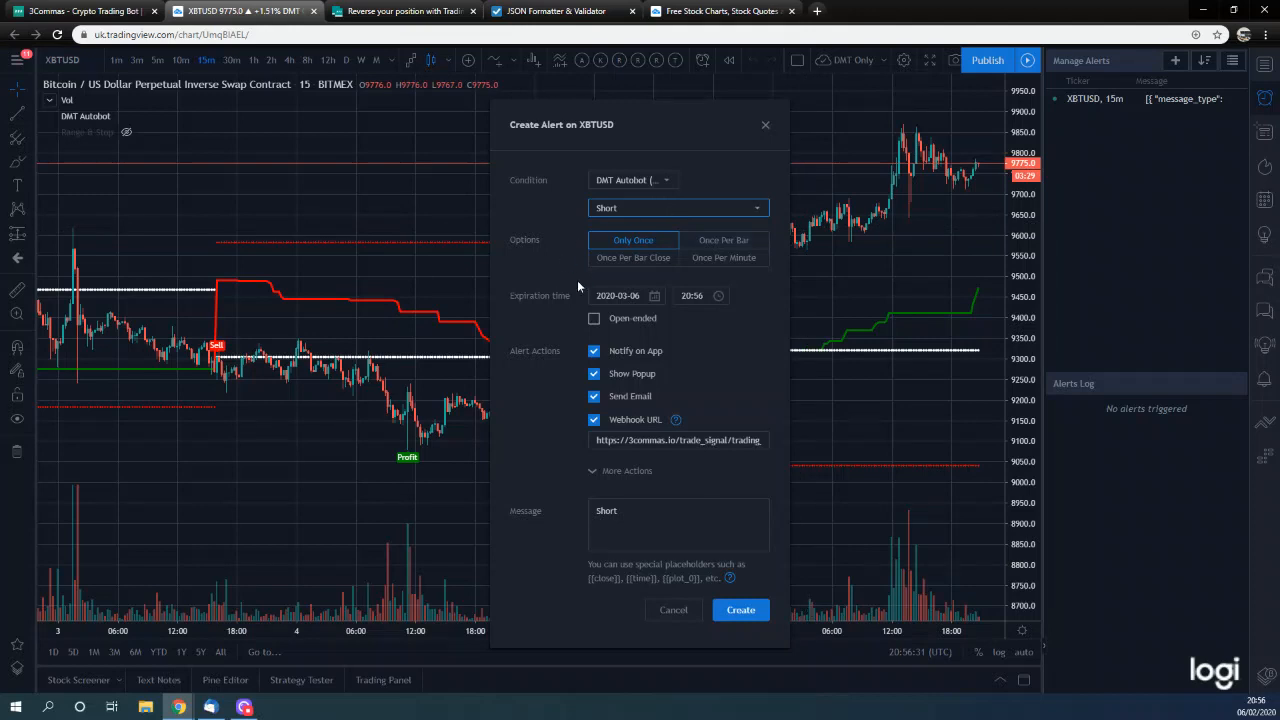
pyautogui.click(622, 258)
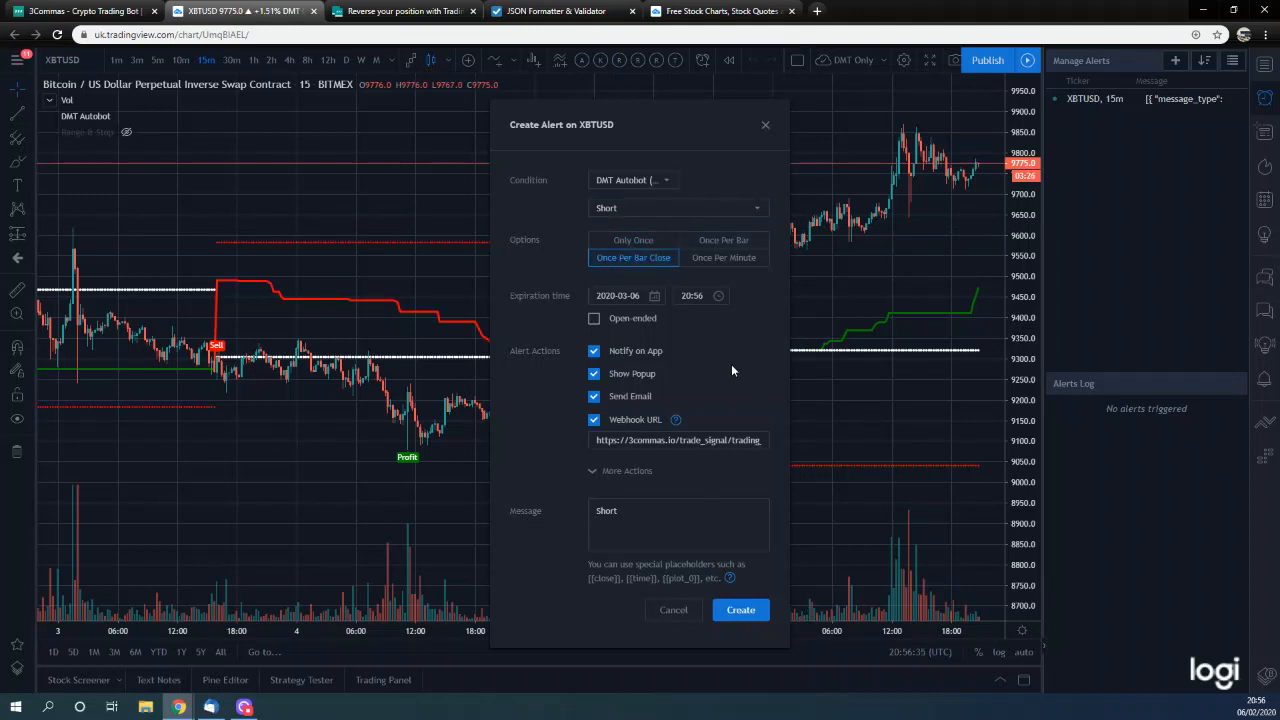
pyautogui.click(724, 241)
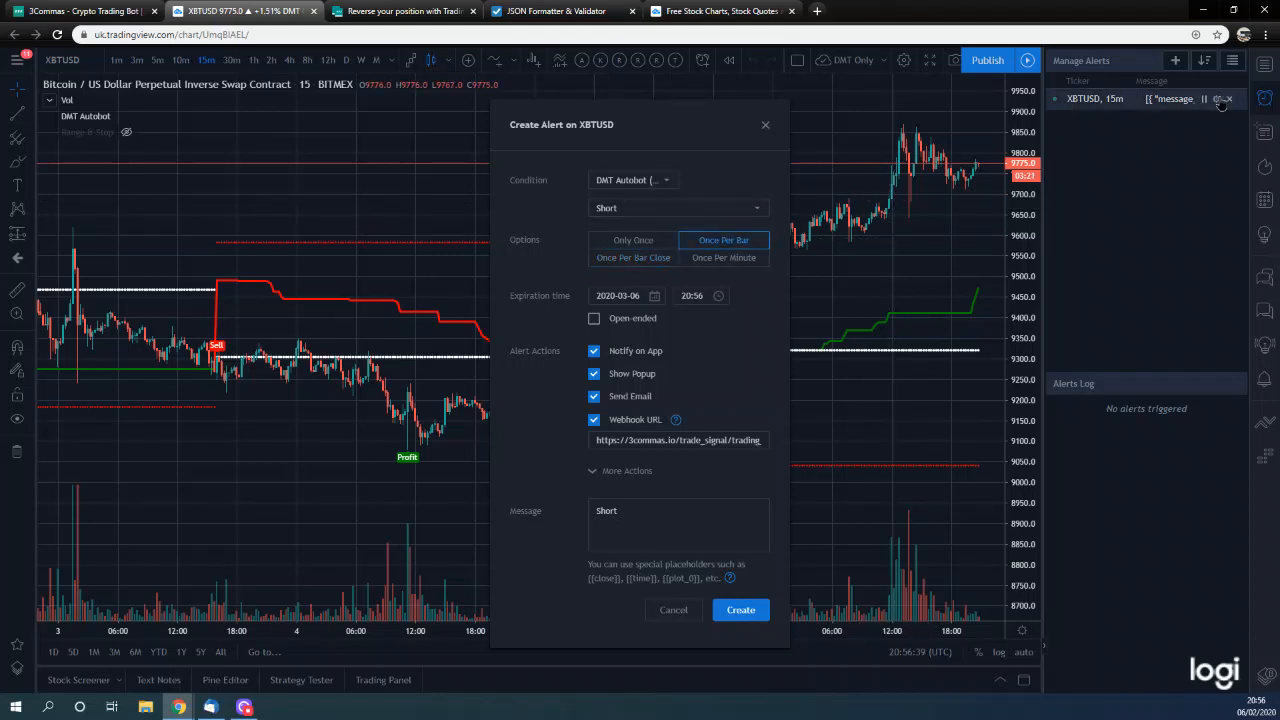
pyautogui.click(1216, 98)
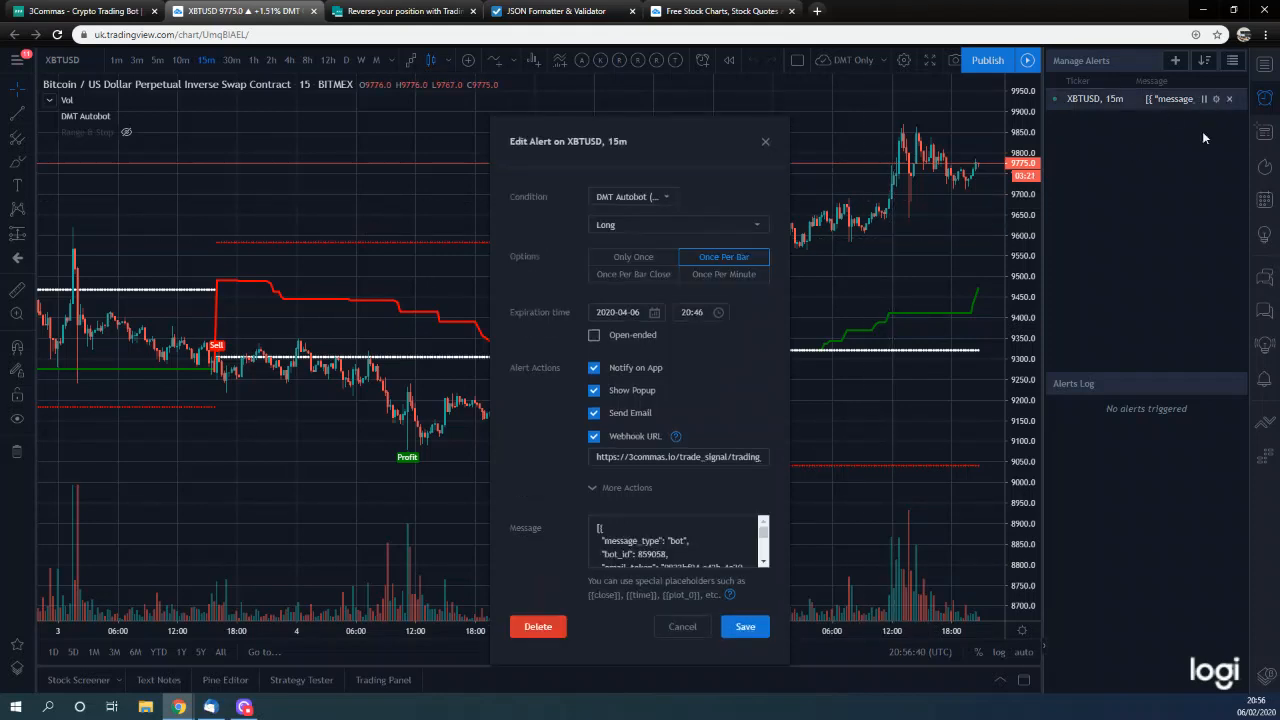
pyautogui.click(765, 145)
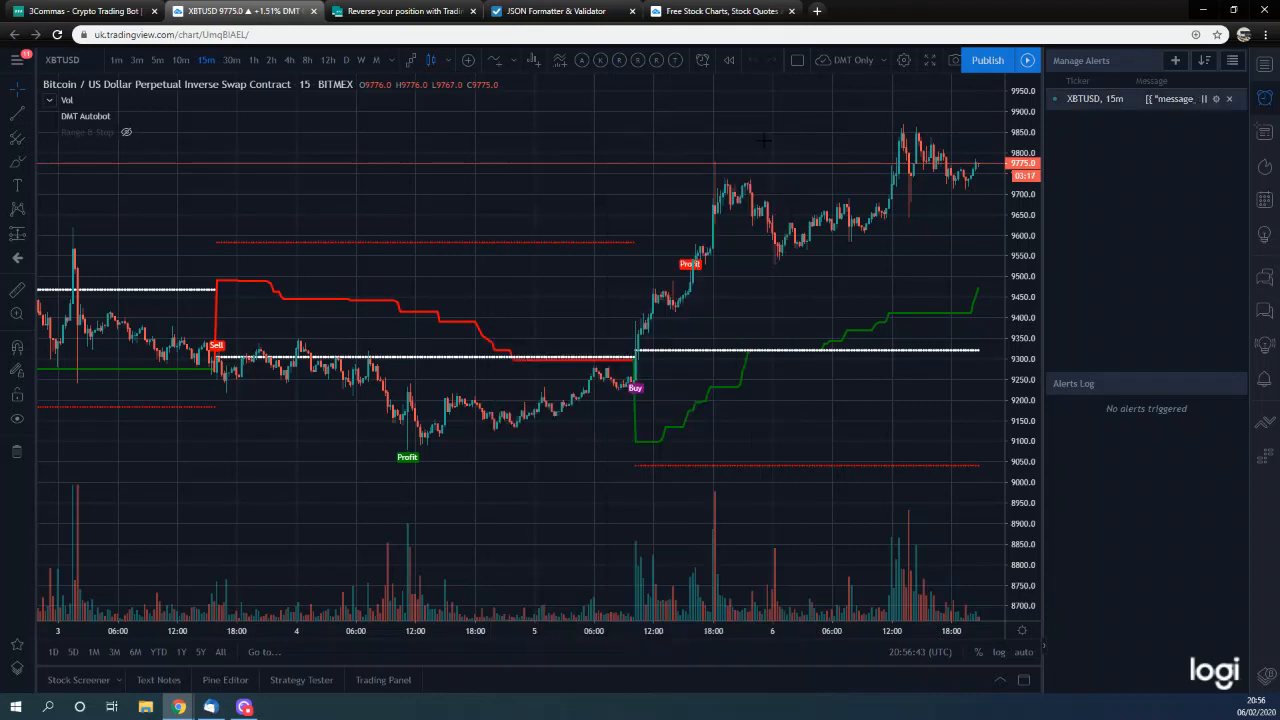
# Step: Start a fresh XBTUSD alert with the DMT Autobot Short condition firing once per bar
pyautogui.click(704, 62)
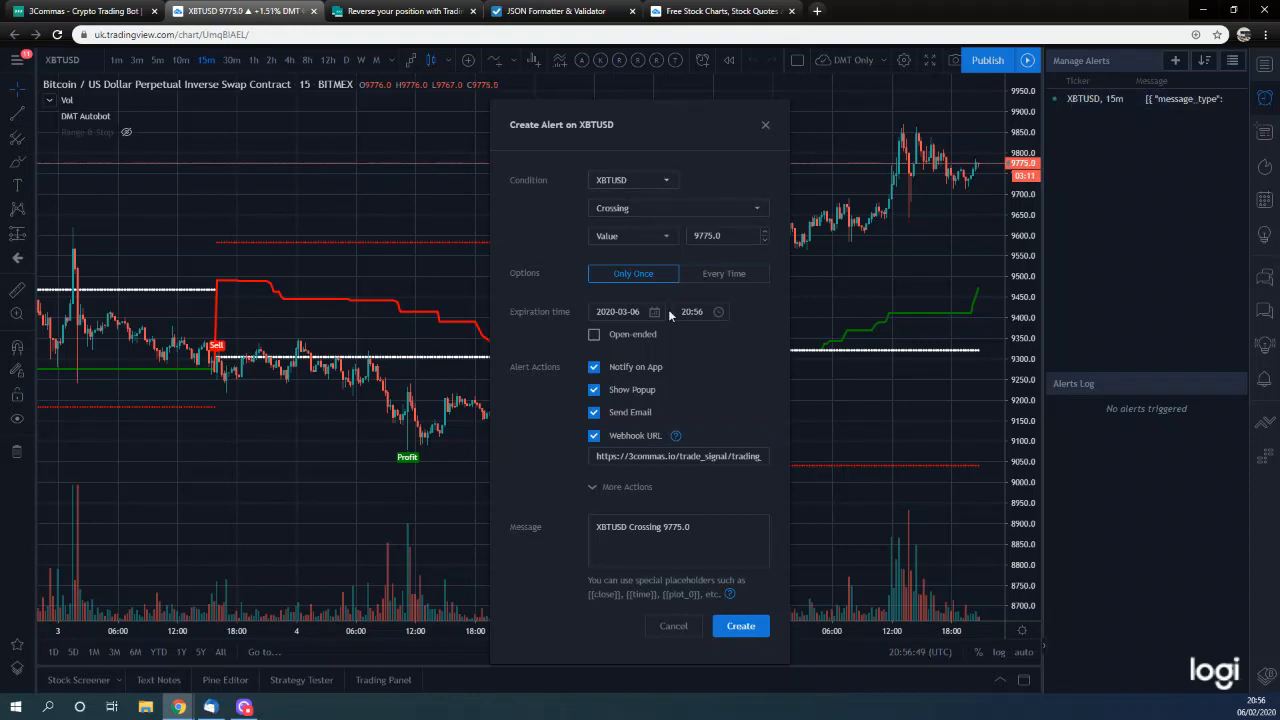
pyautogui.scroll(2, 260, 380)
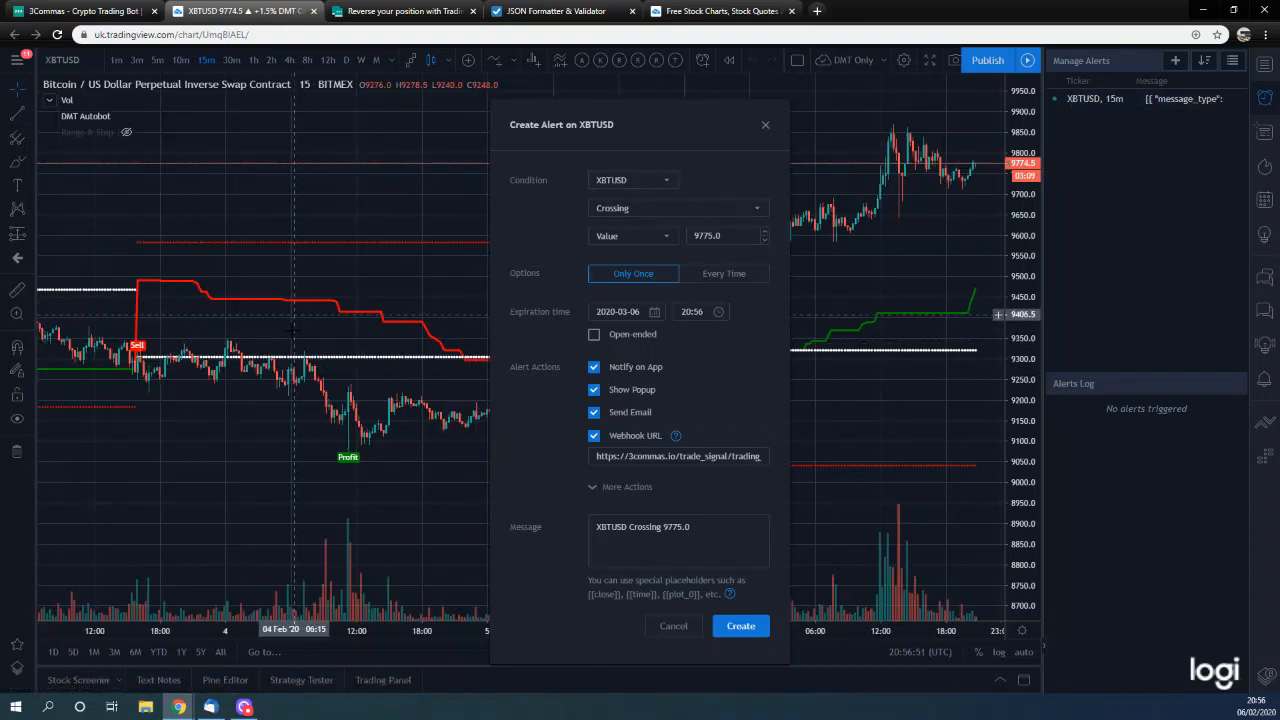
pyautogui.scroll(2, 260, 380)
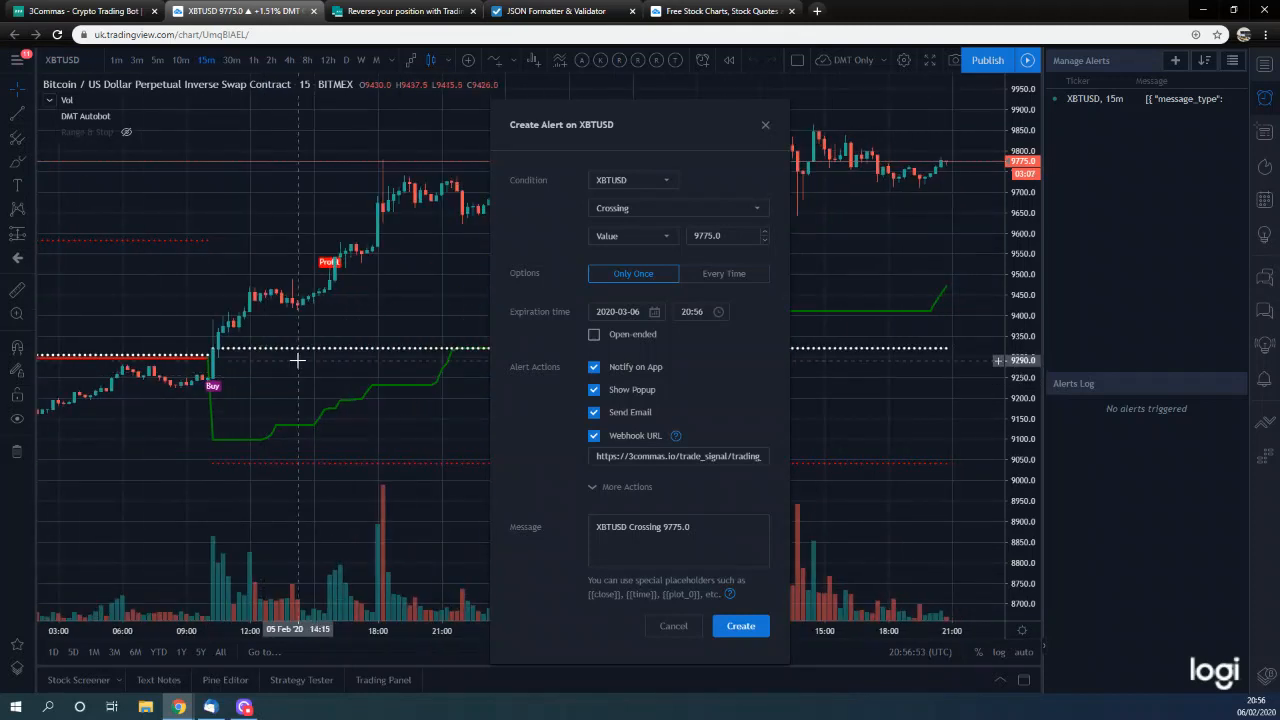
pyautogui.scroll(2, 297, 363)
pyautogui.moveTo(228, 364); pyautogui.dragTo(500, 354)
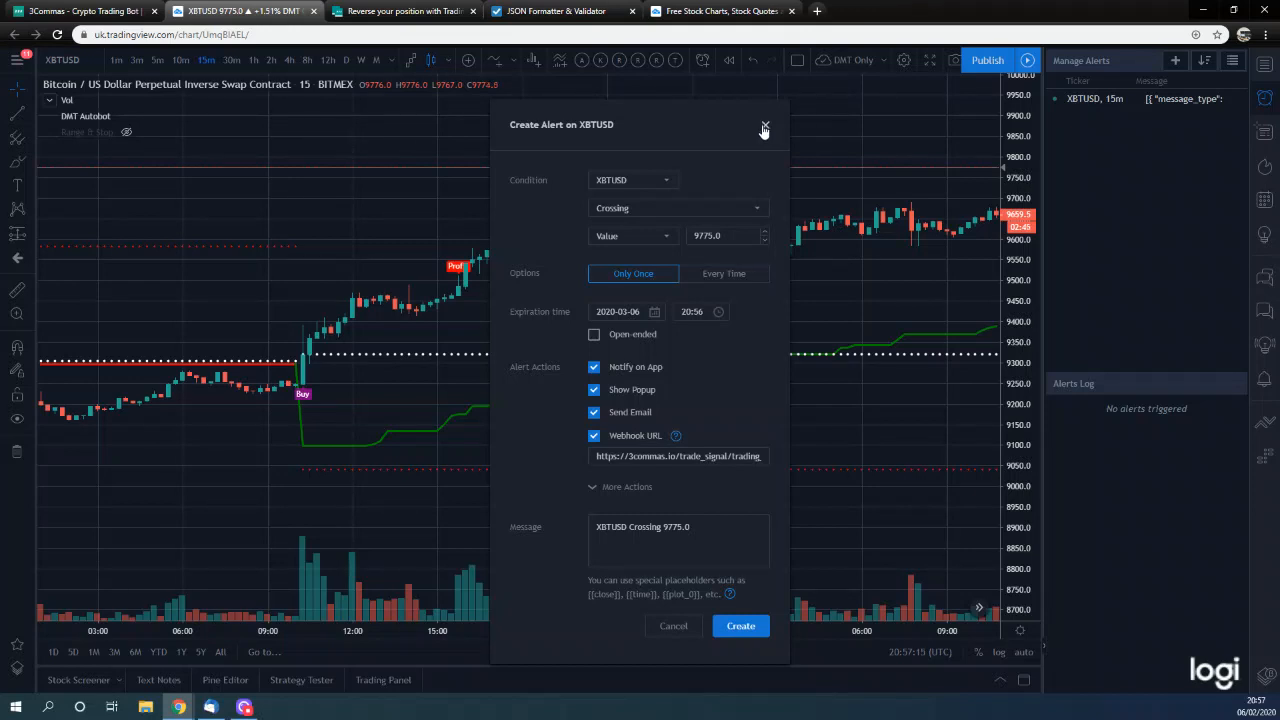
pyautogui.click(612, 180)
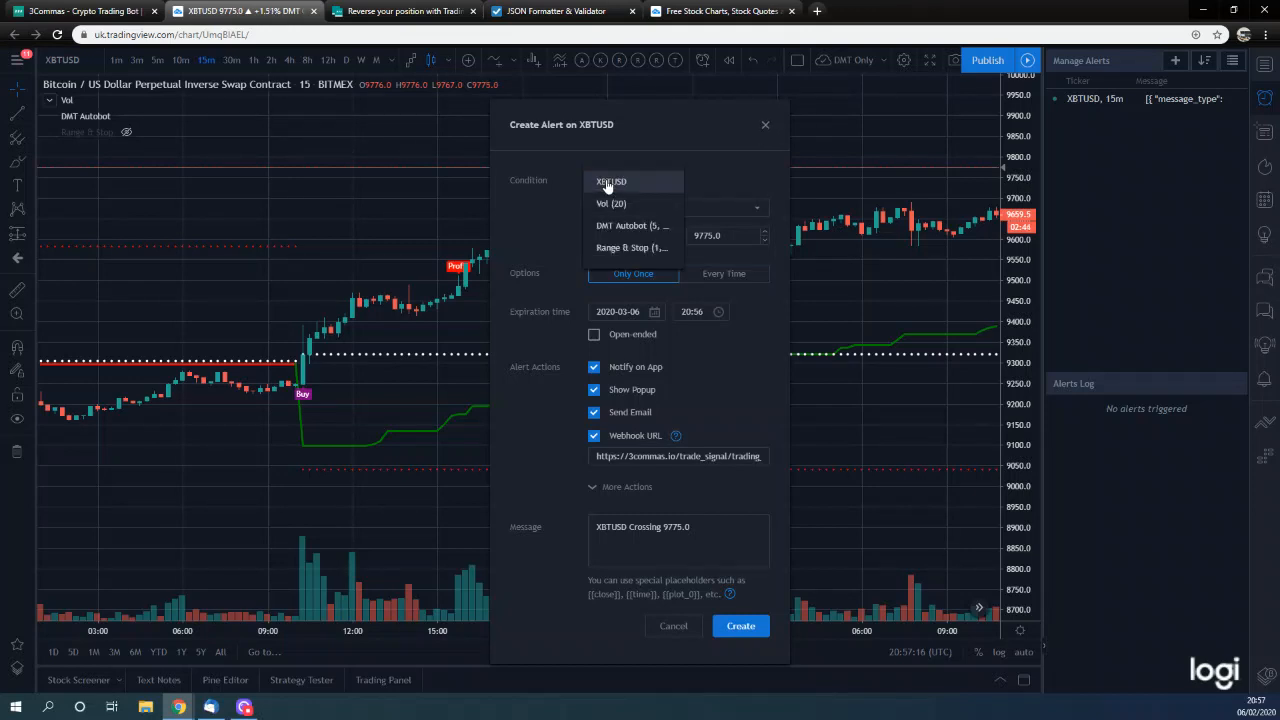
pyautogui.click(650, 226)
pyautogui.click(626, 210)
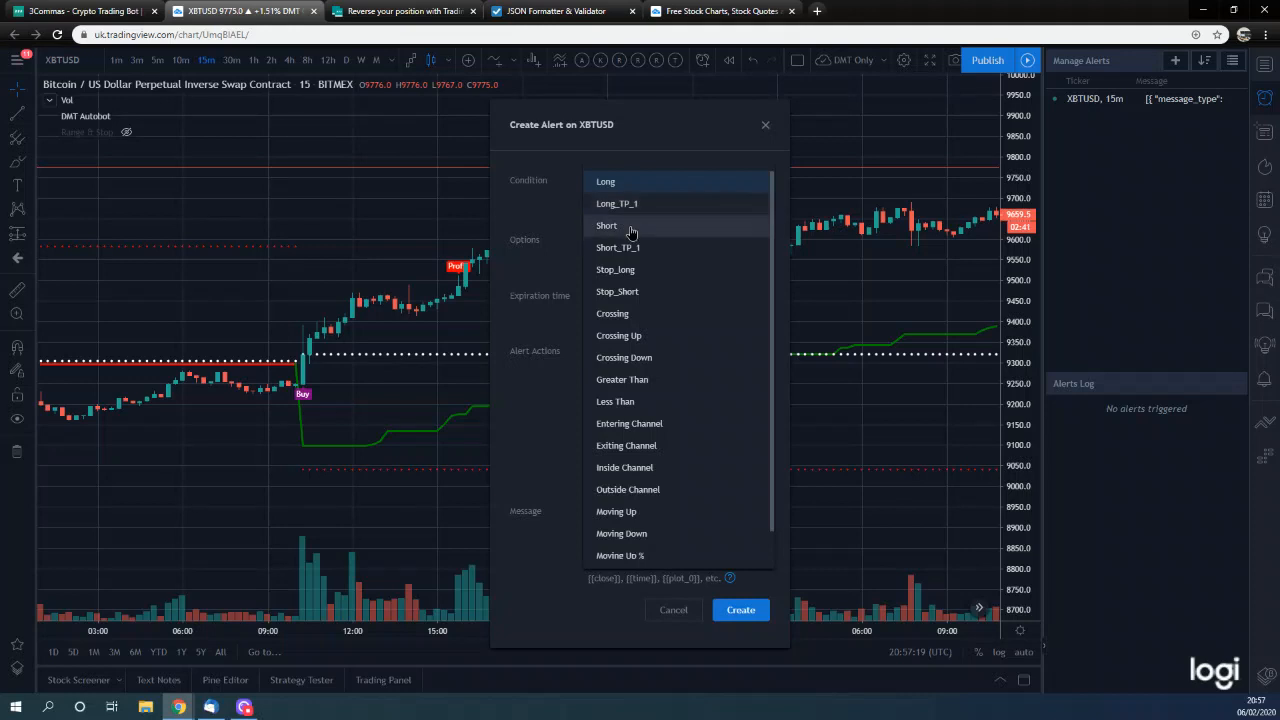
pyautogui.click(630, 227)
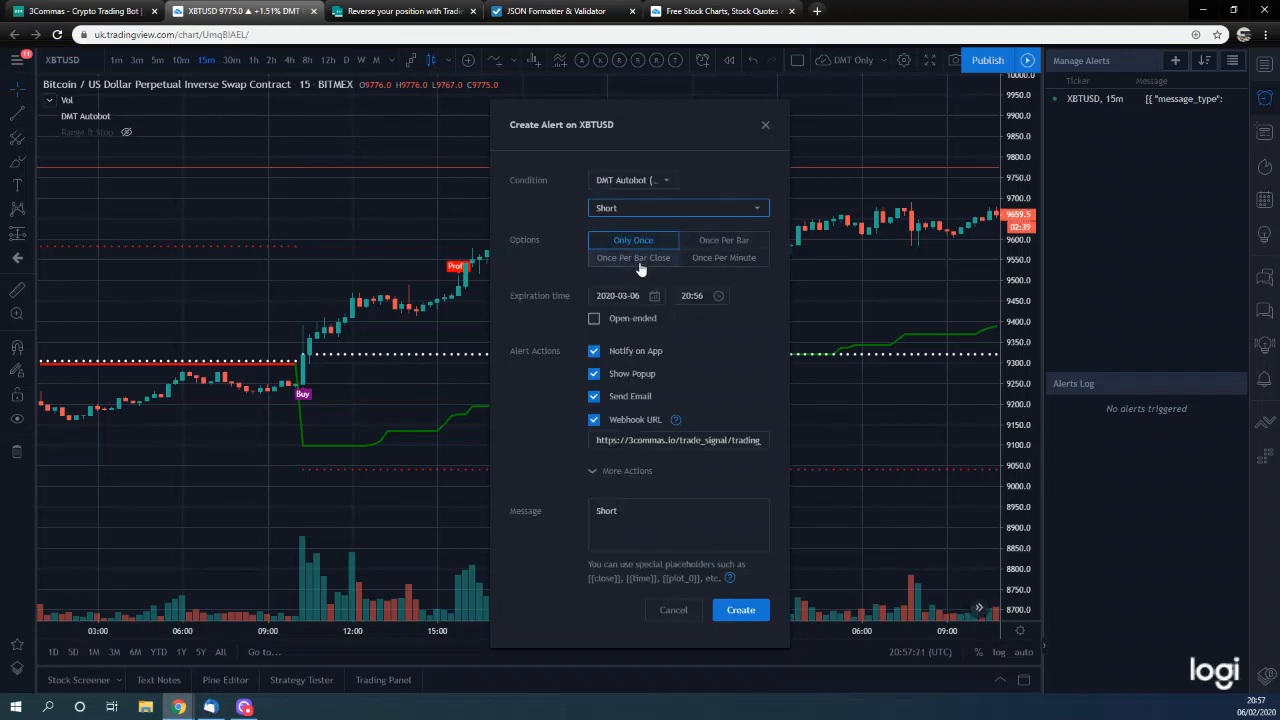
pyautogui.click(718, 242)
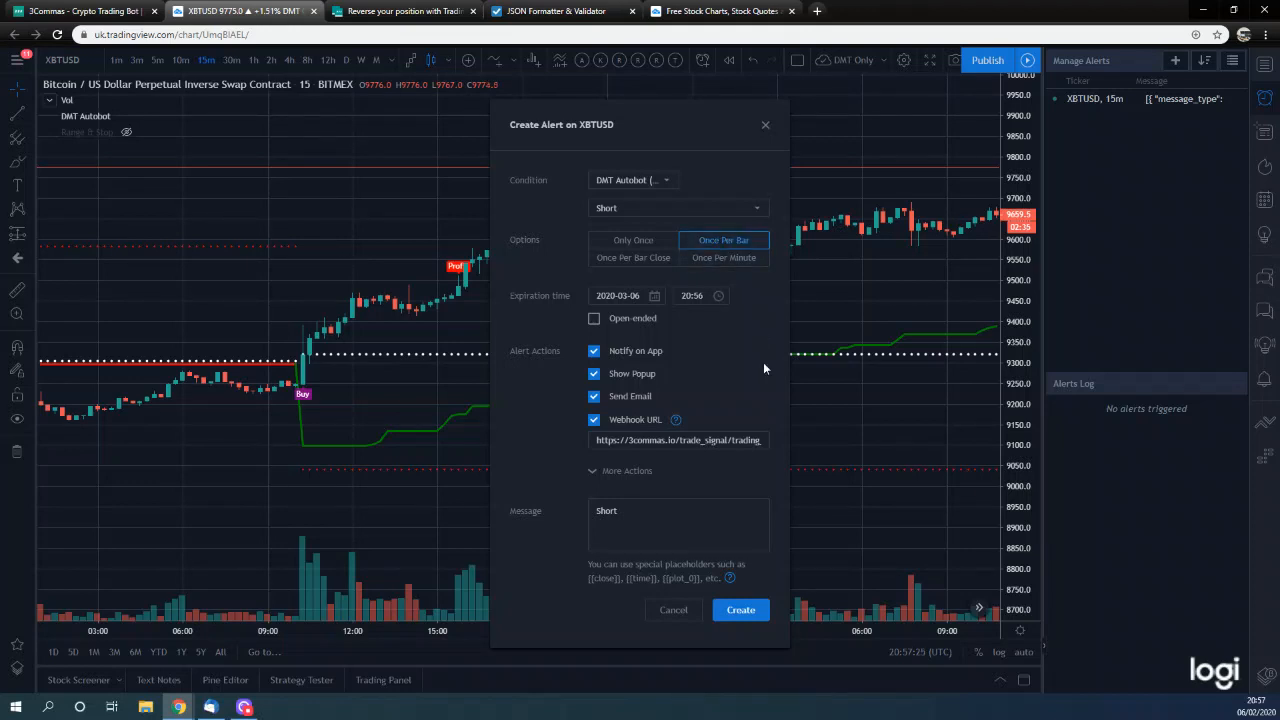
# Step: Set the alert's expiration to 6 April 2020 and toggle More Actions open and closed
pyautogui.click(615, 296)
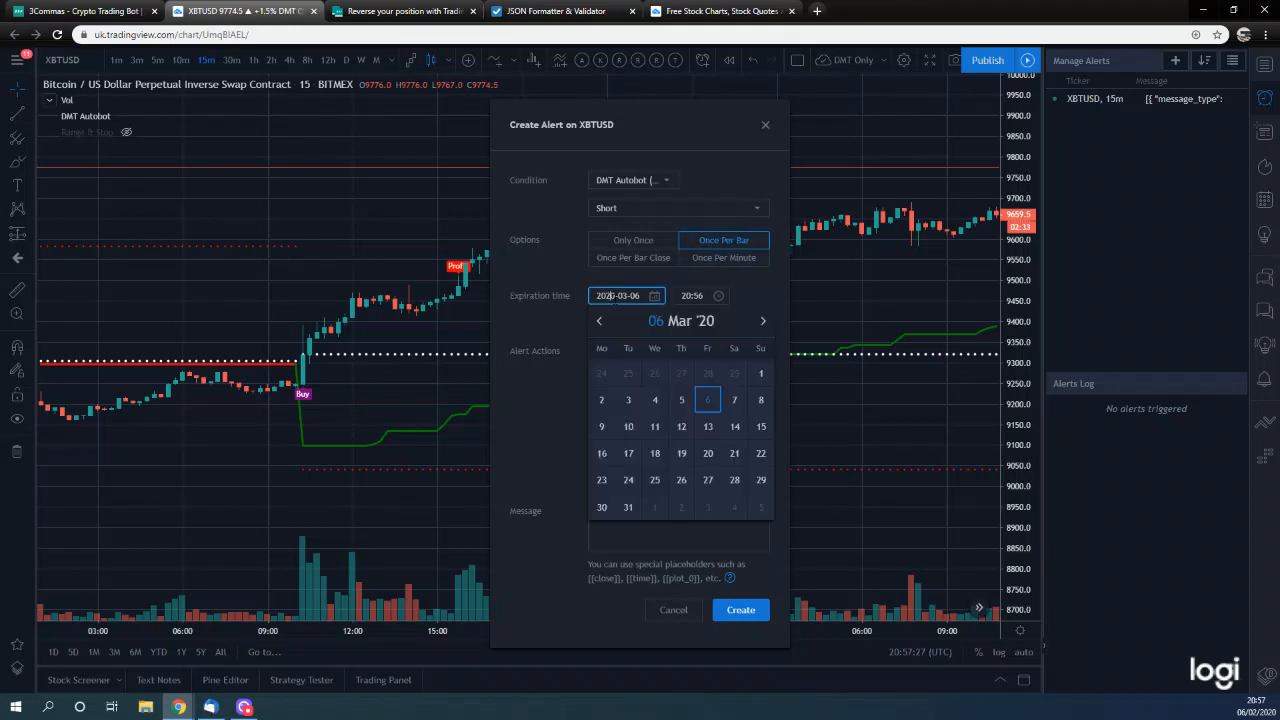
pyautogui.click(762, 321)
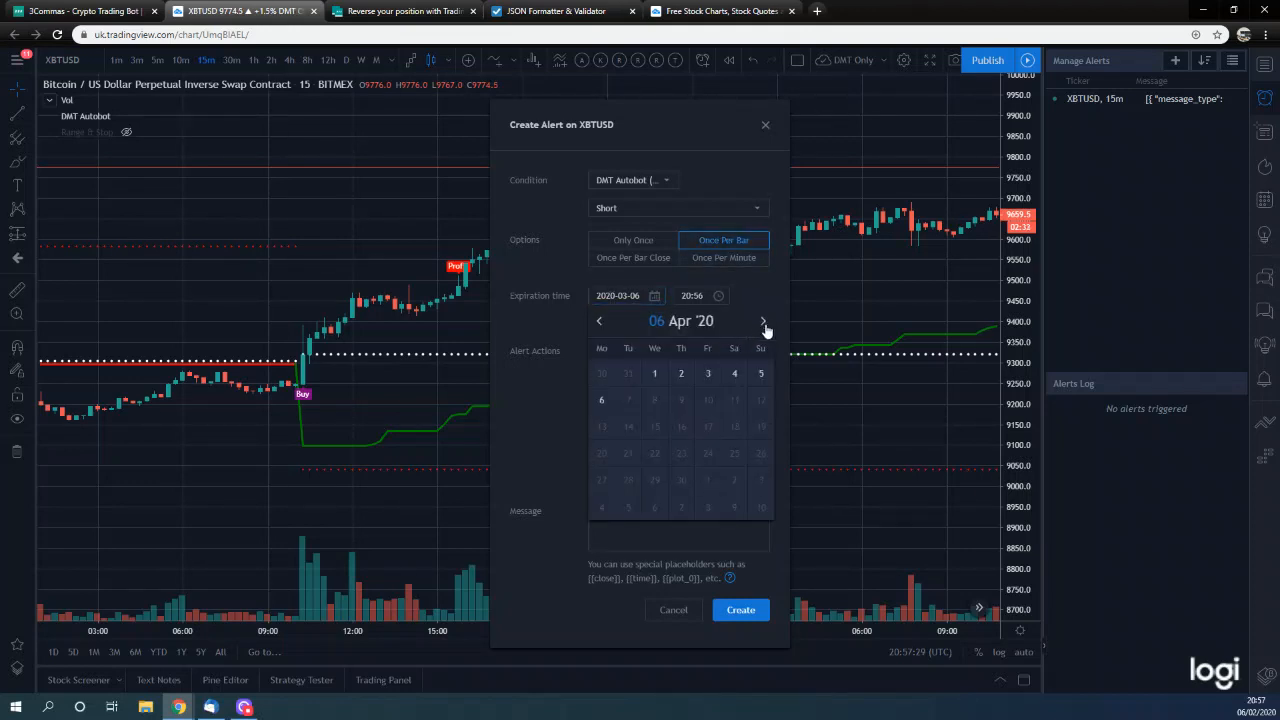
pyautogui.click(602, 400)
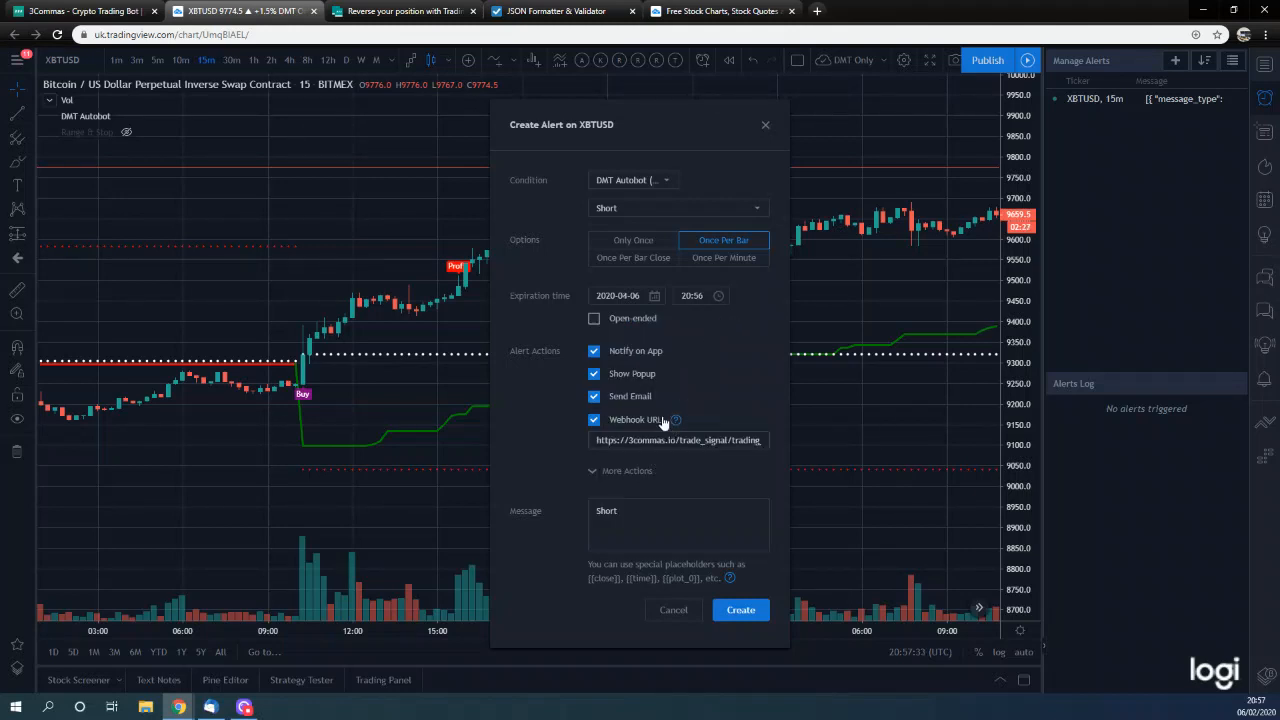
pyautogui.click(600, 471)
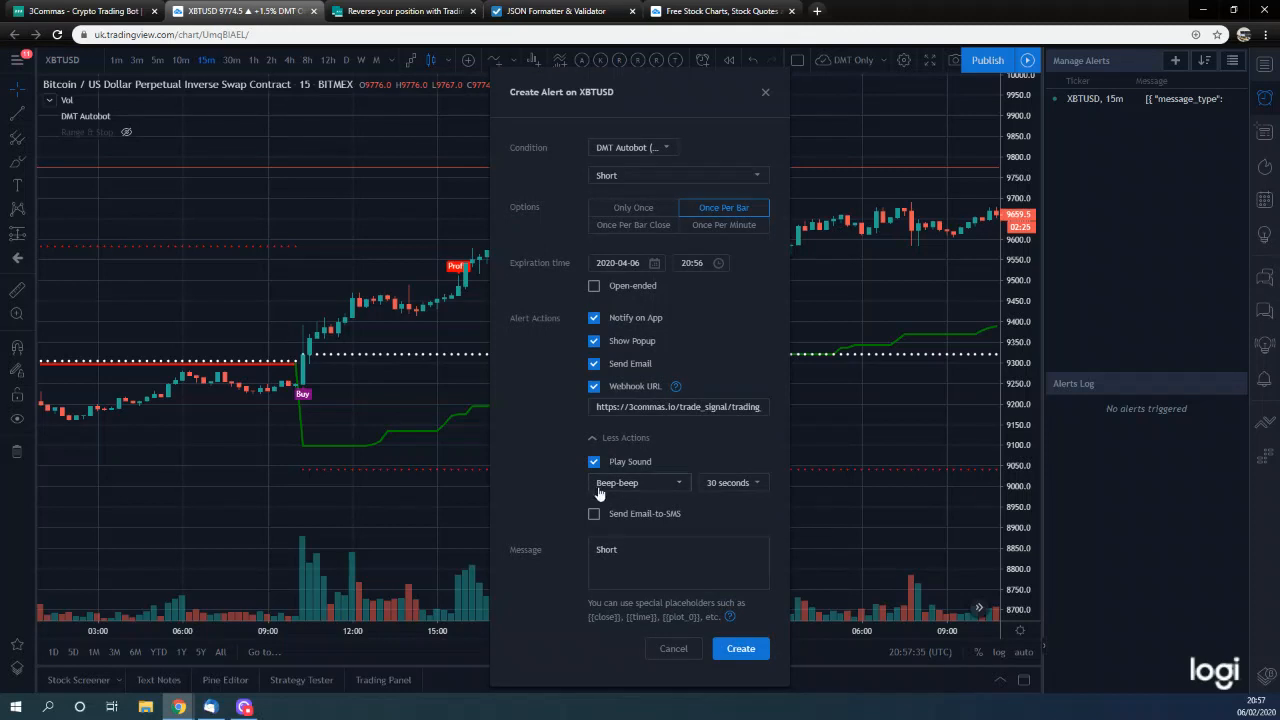
pyautogui.click(592, 440)
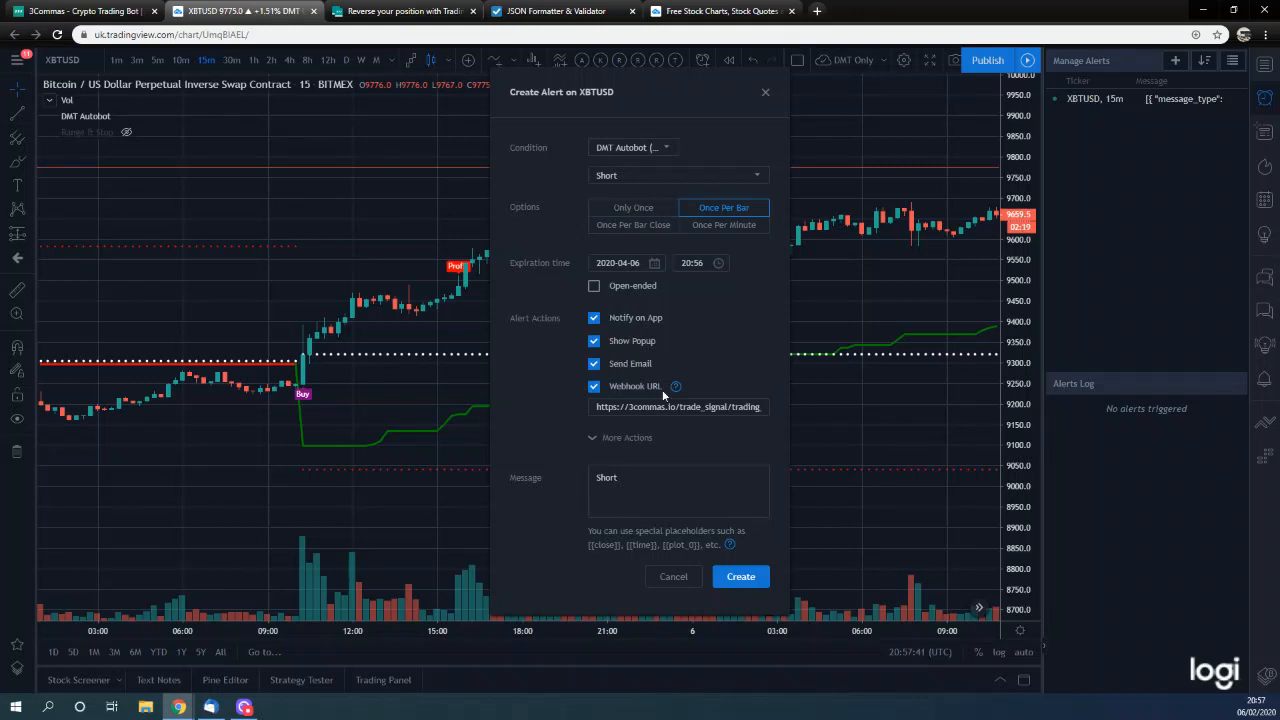
pyautogui.click(563, 11)
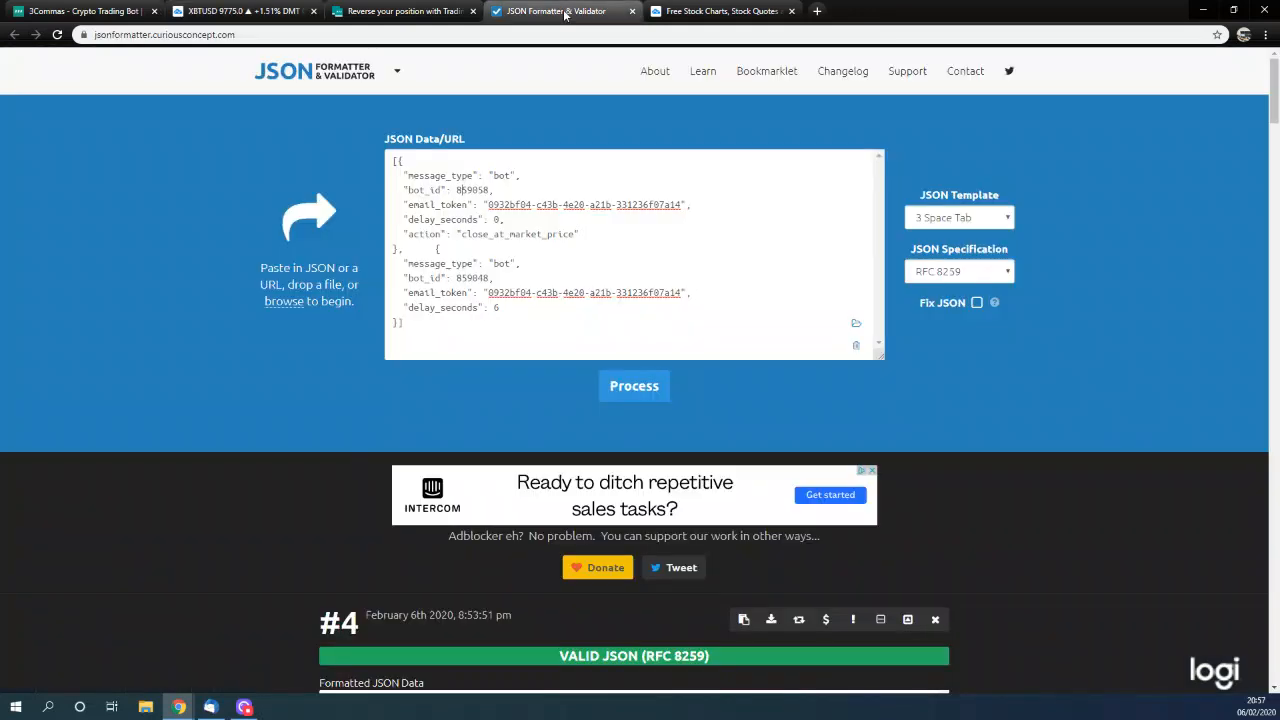
# Step: Delete all the old combined JSON from the formatter's input box, then bring up the XBT Long Bot page
pyautogui.moveTo(510, 314); pyautogui.dragTo(381, 145)
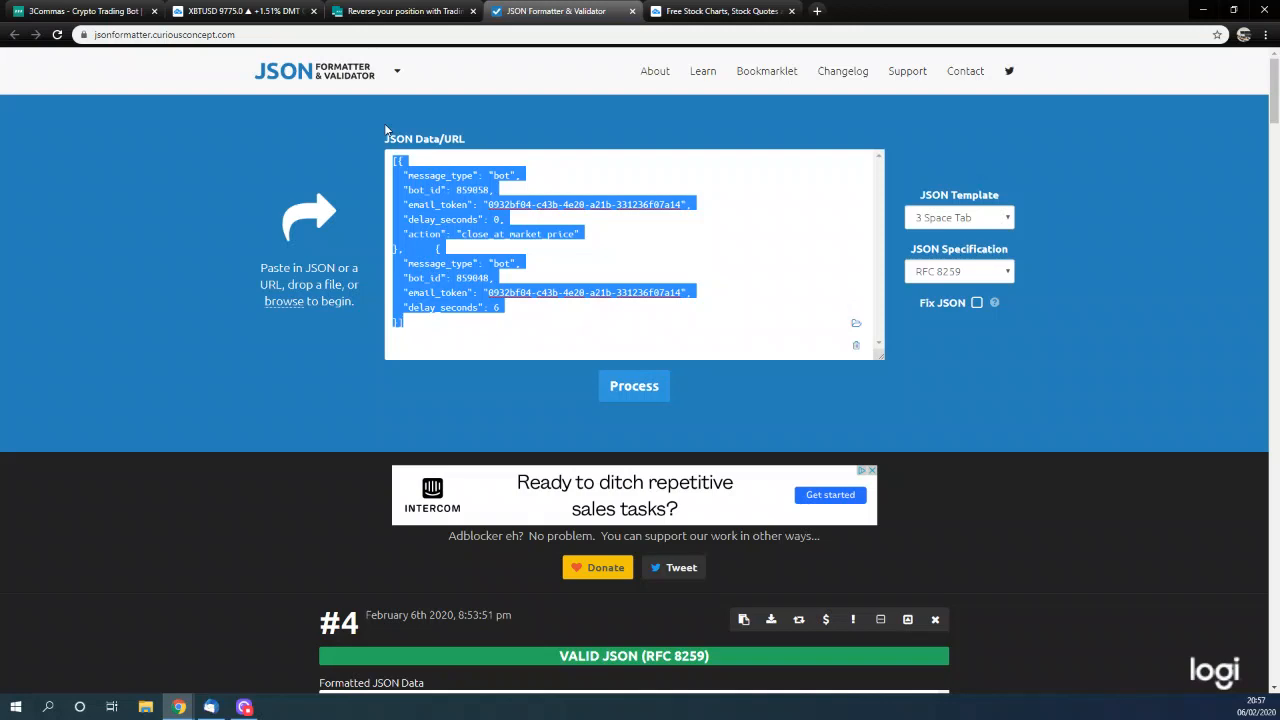
pyautogui.click(494, 349)
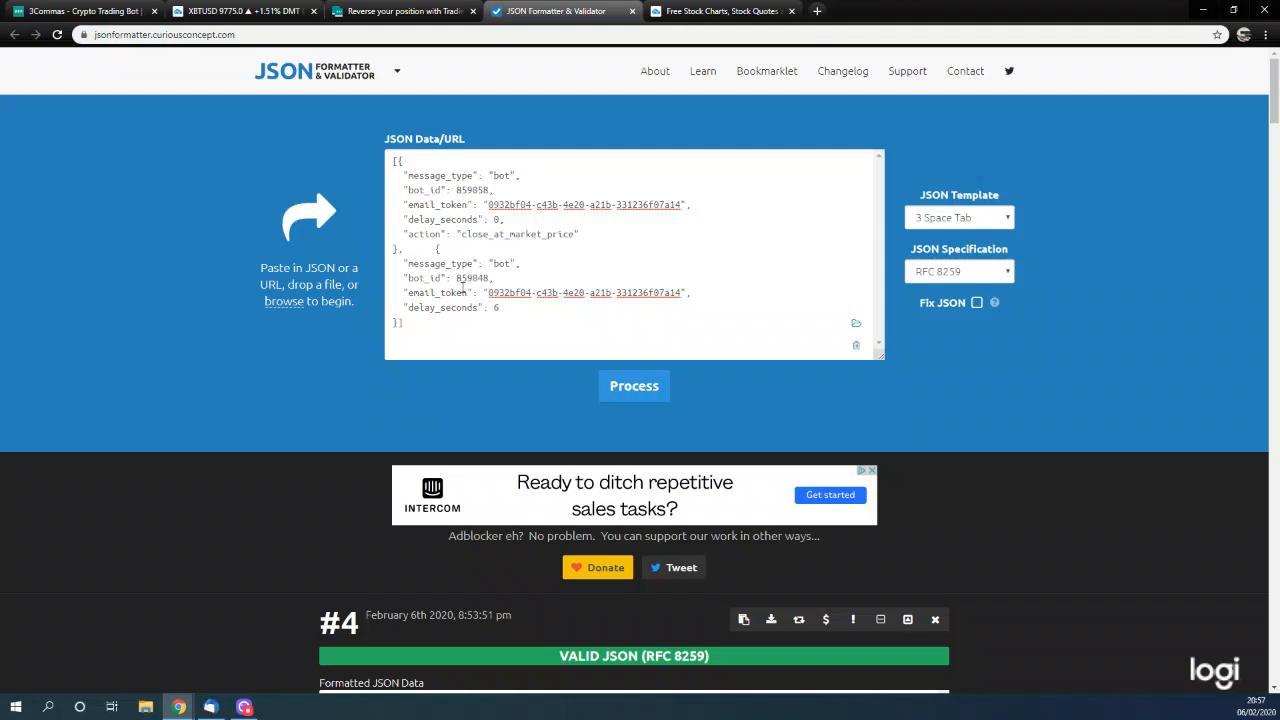
pyautogui.moveTo(457, 334); pyautogui.dragTo(355, 158)
pyautogui.press('BackSpace')
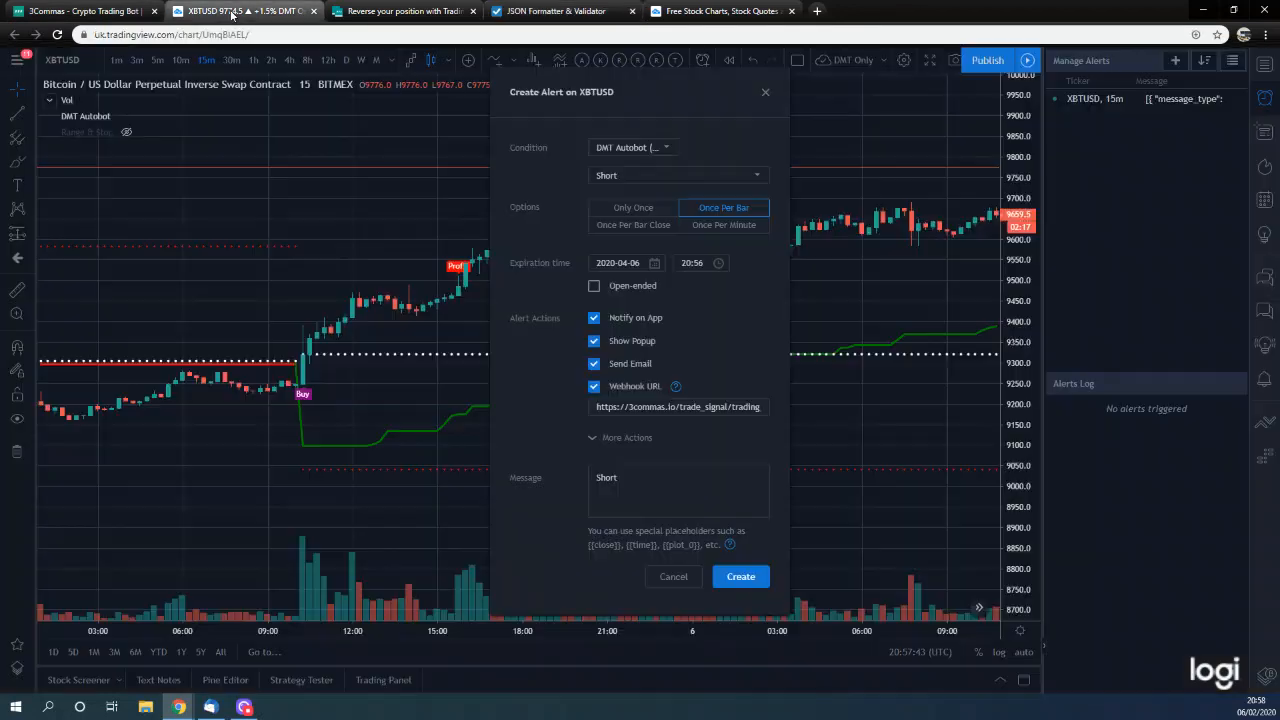
pyautogui.click(200, 12)
pyautogui.click(120, 12)
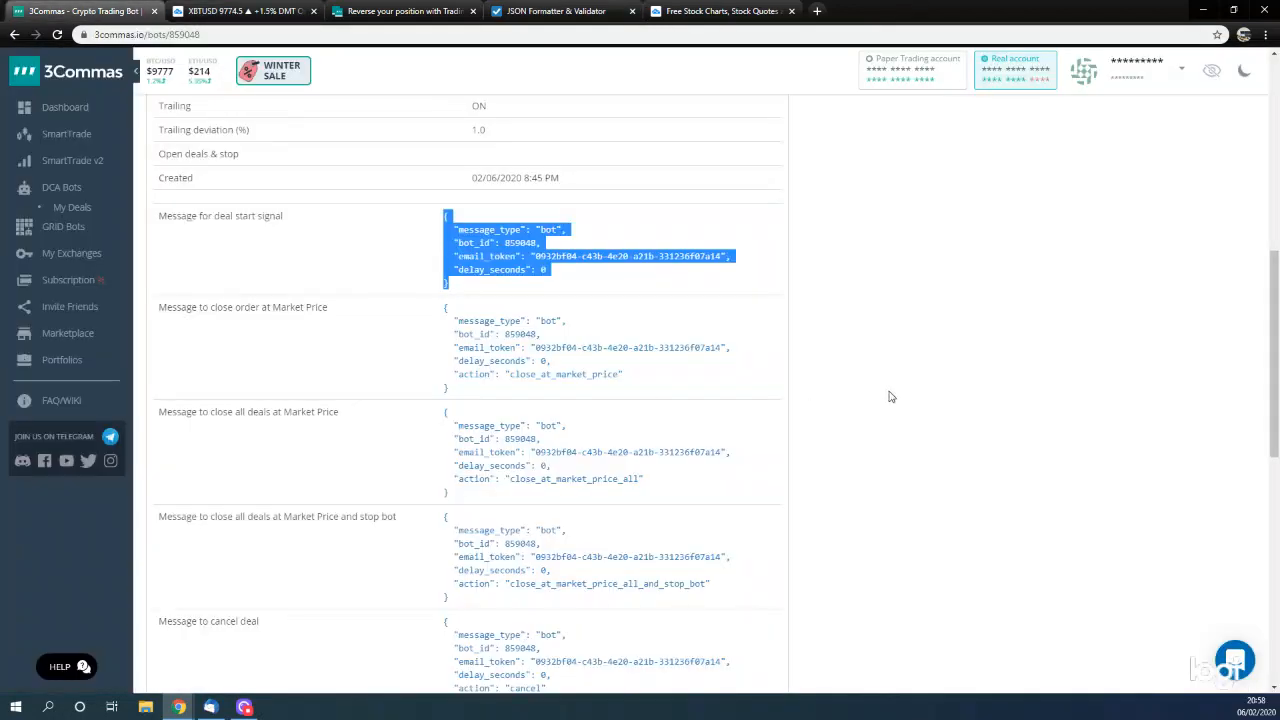
# Step: Copy the bot's close-at-market-price JSON message into the empty JSON Formatter box
pyautogui.scroll(7, 920, 423)
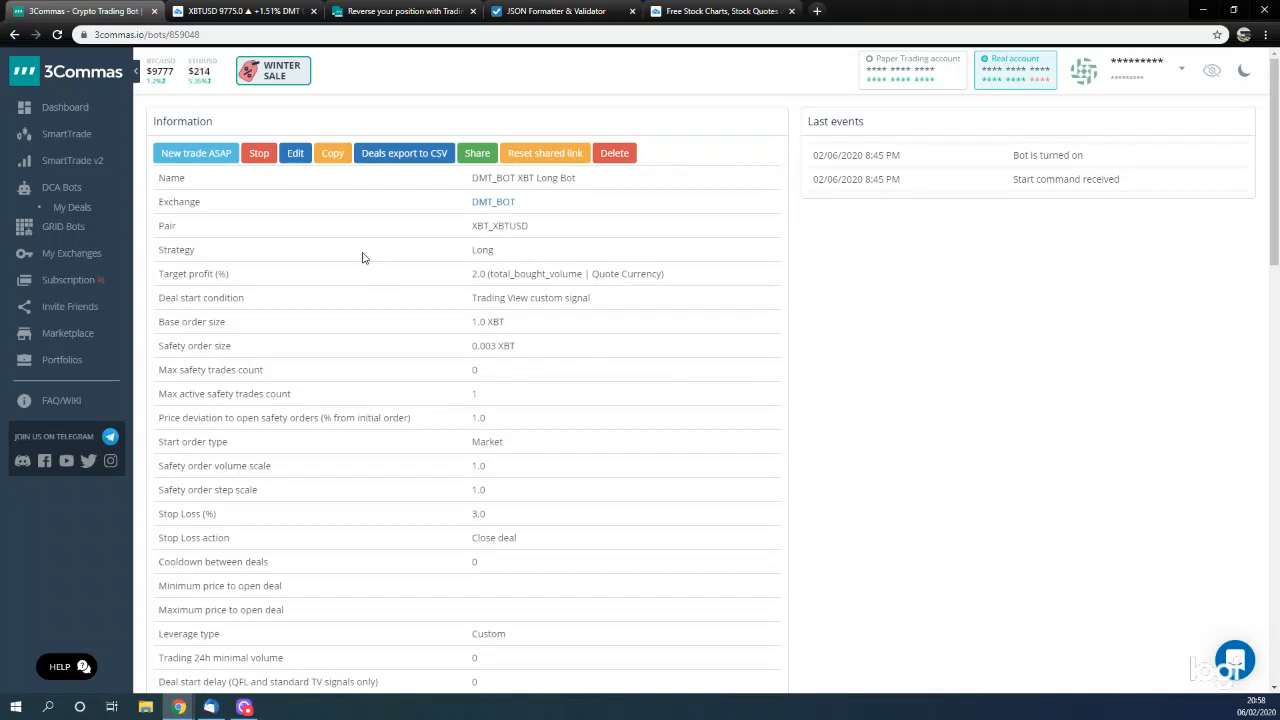
pyautogui.doubleClick(483, 250)
pyautogui.scroll(-3, 820, 457)
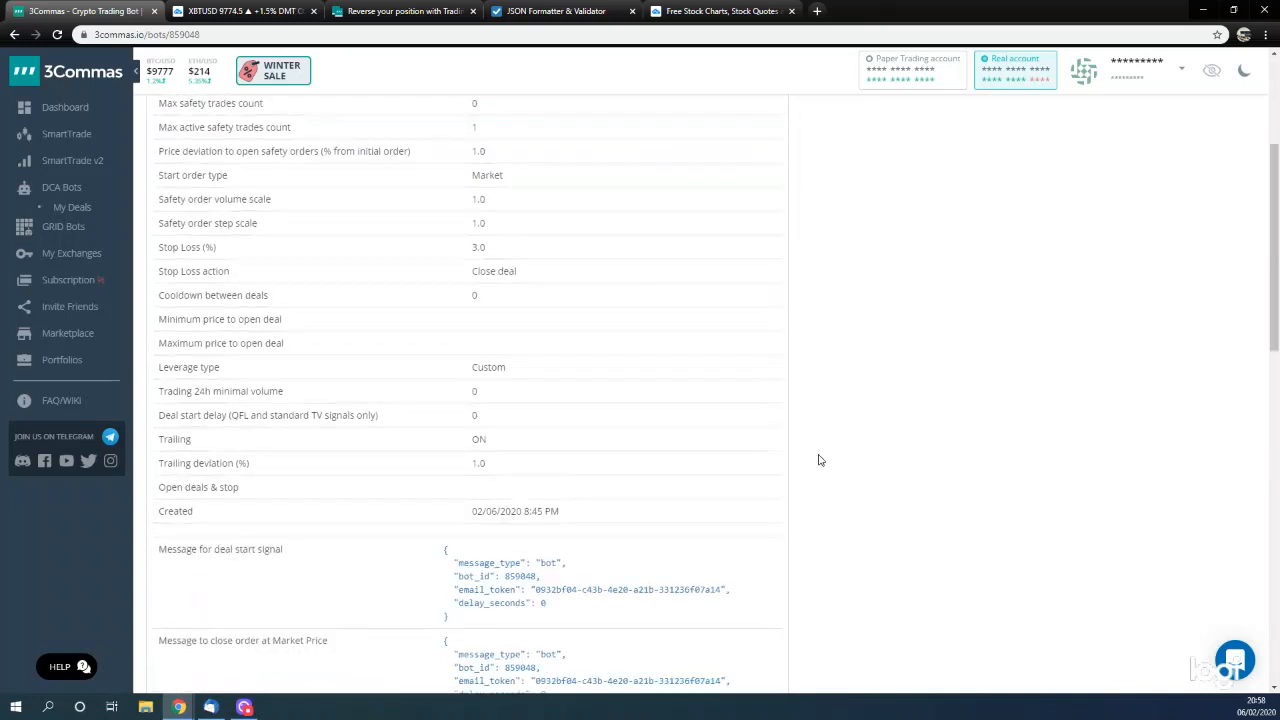
pyautogui.scroll(-2, 820, 460)
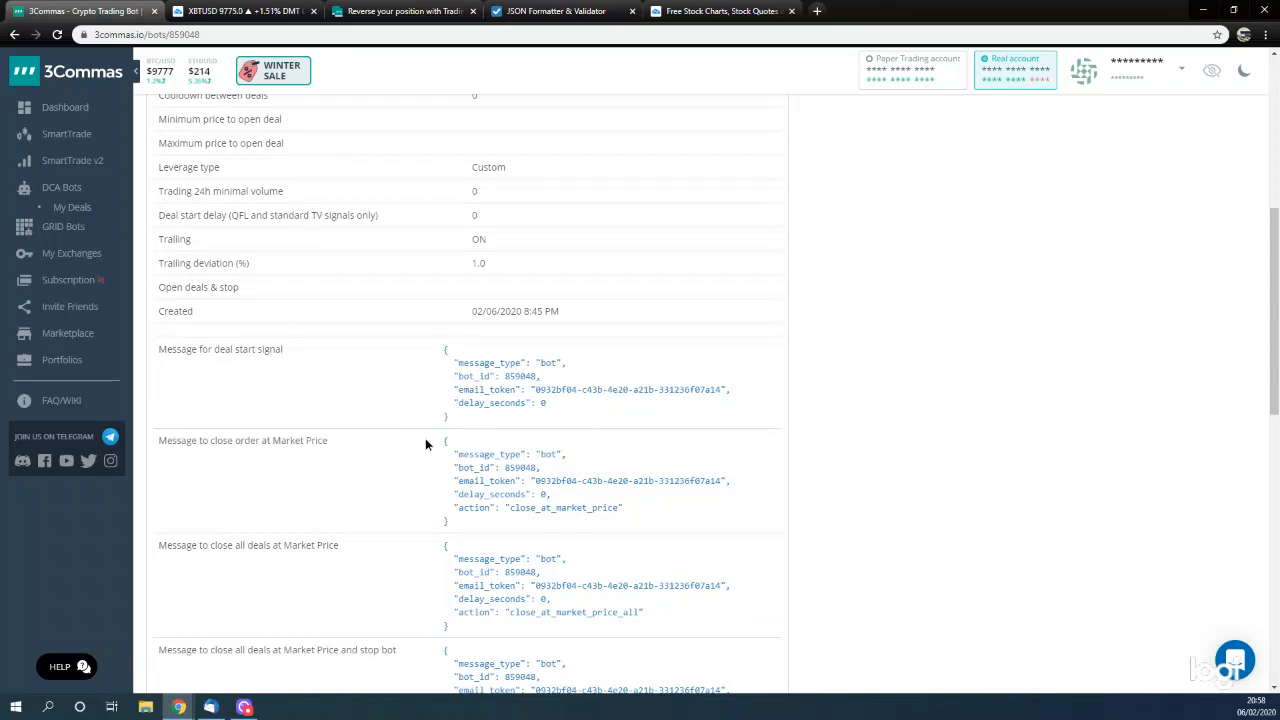
pyautogui.moveTo(425, 444); pyautogui.dragTo(508, 520)
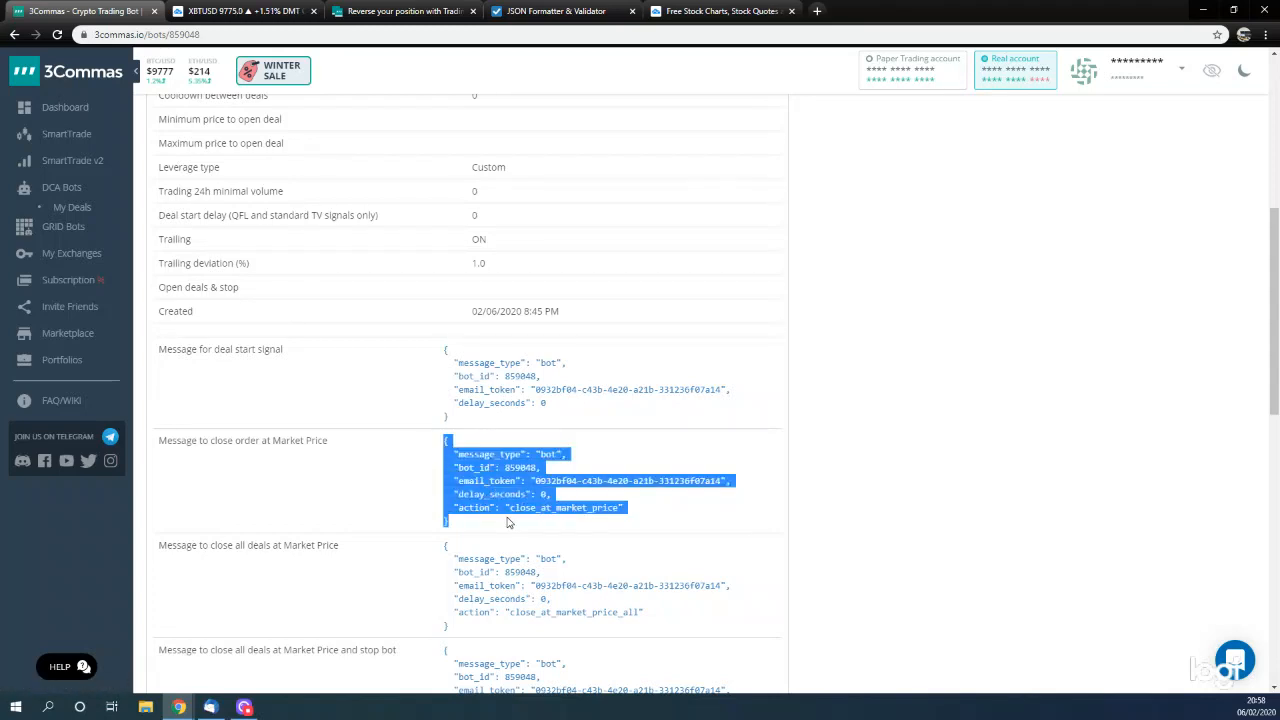
pyautogui.click(555, 11)
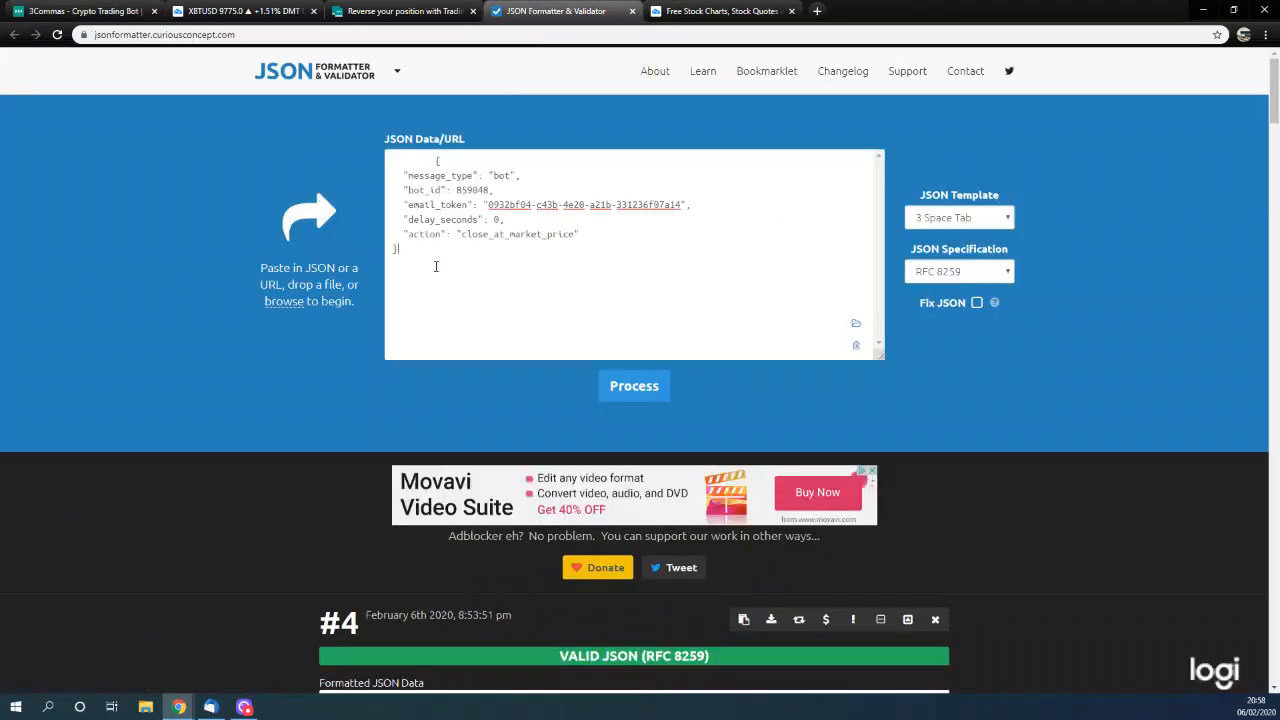
# Step: Return to 3Commas and open the DCA Bots > My Bots list
pyautogui.click(215, 14)
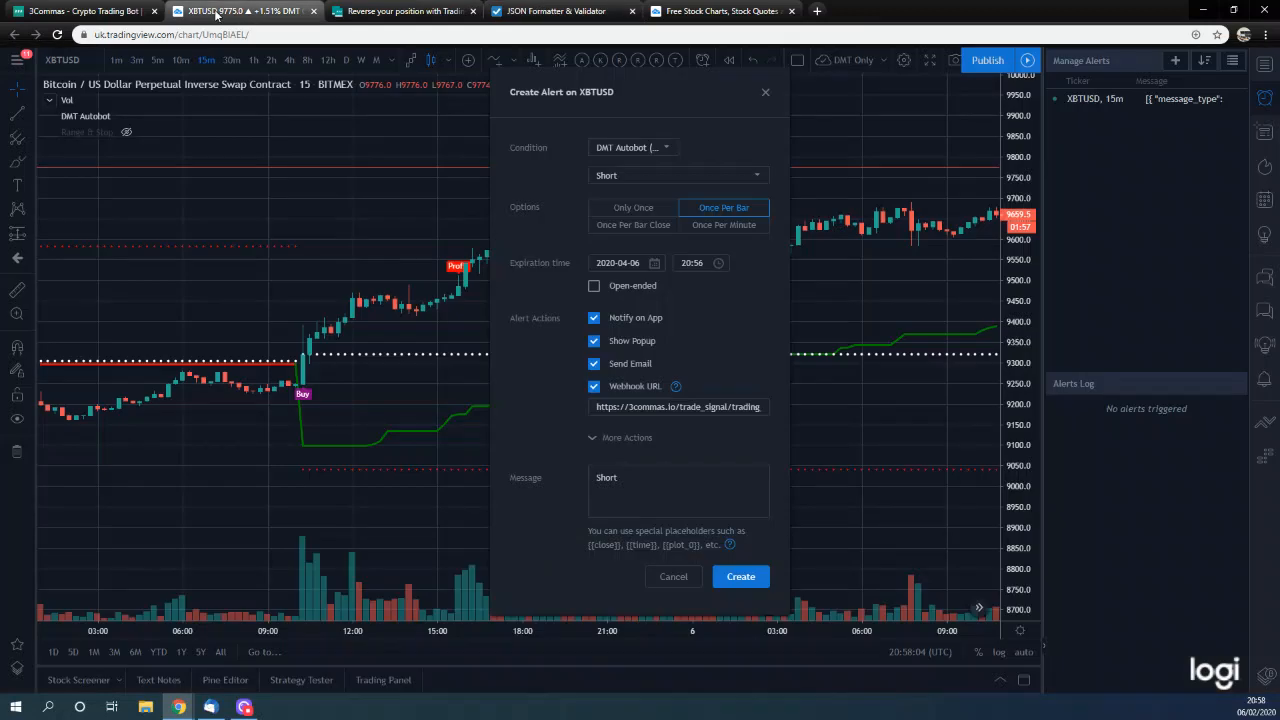
pyautogui.click(390, 11)
pyautogui.click(85, 11)
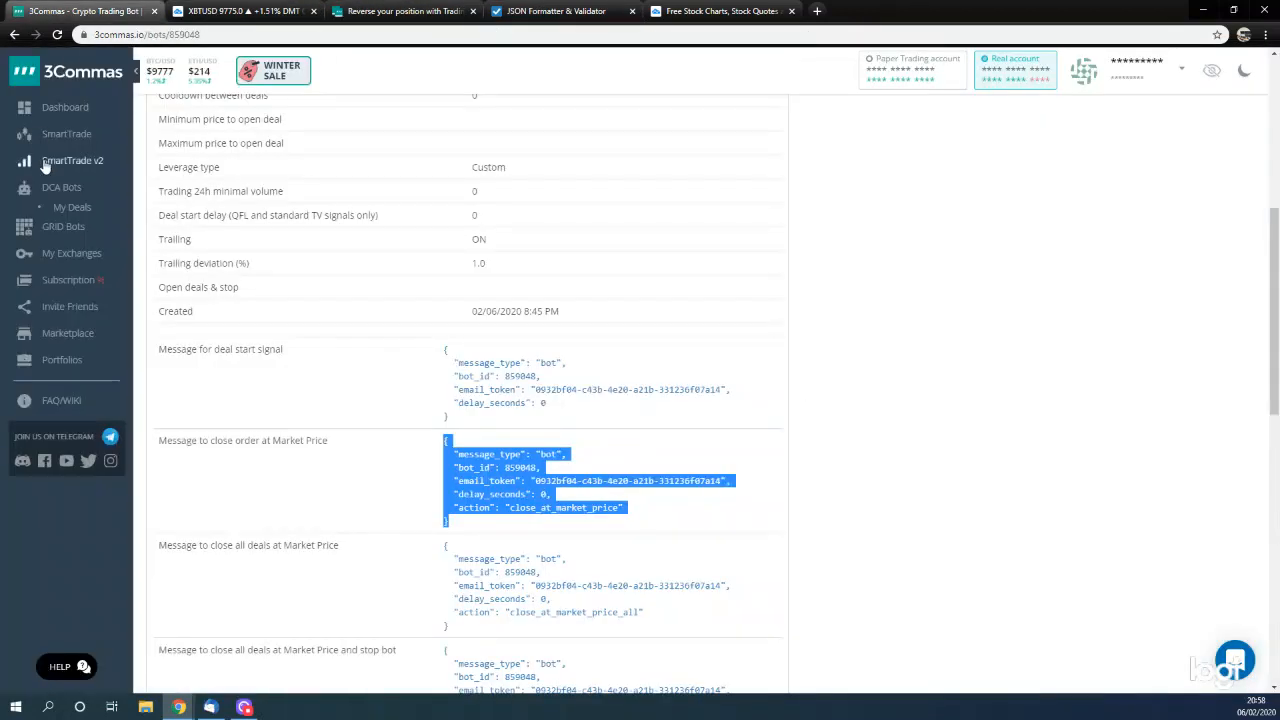
pyautogui.scroll(4, 334, 372)
pyautogui.scroll(1, 334, 372)
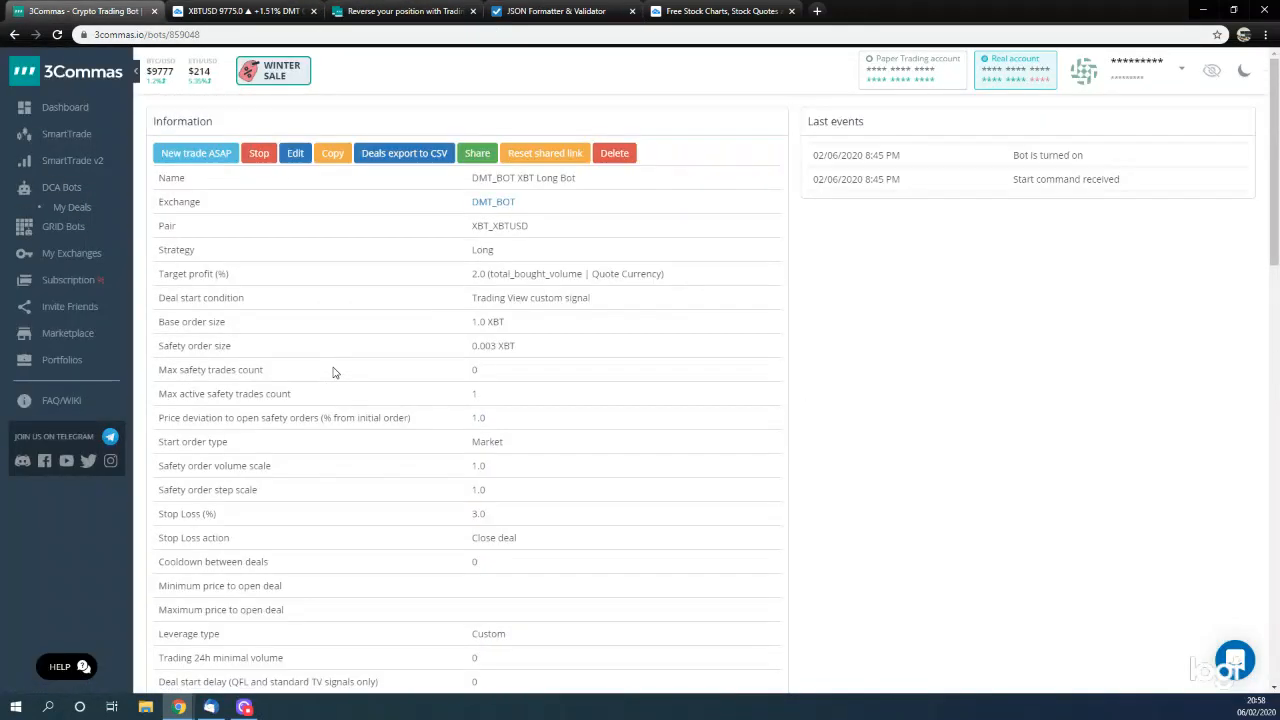
pyautogui.click(68, 190)
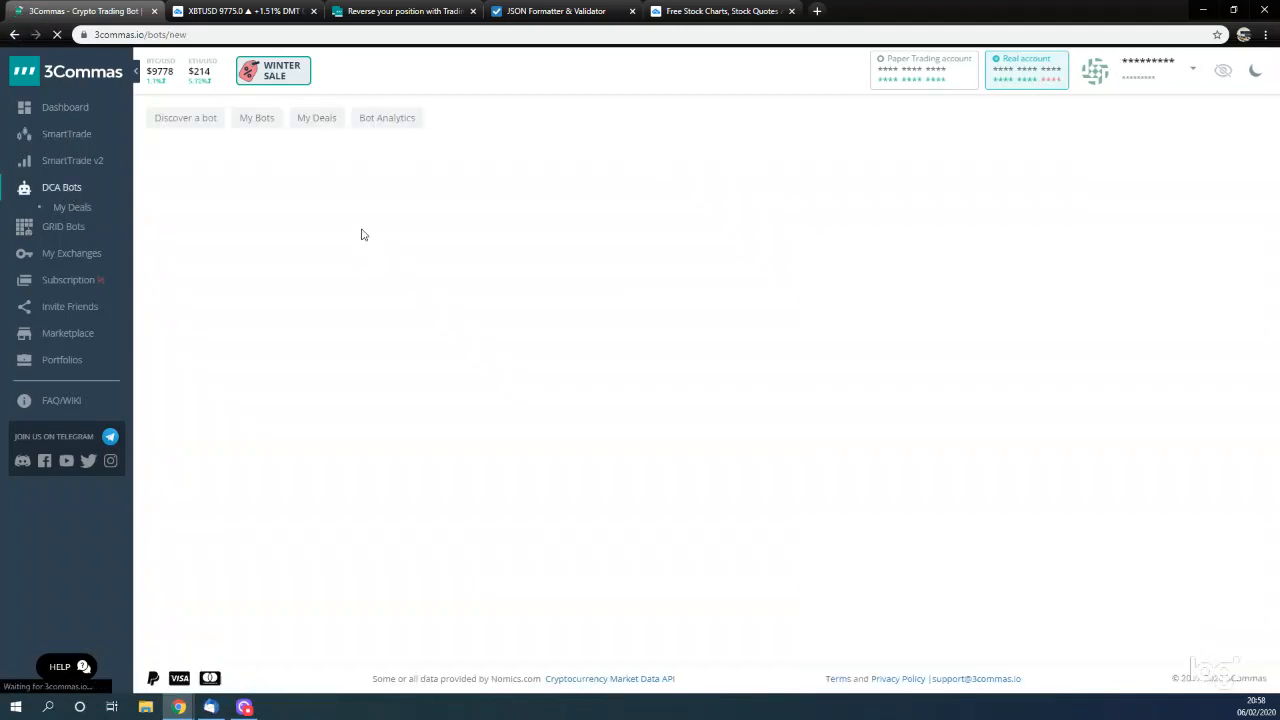
pyautogui.click(264, 118)
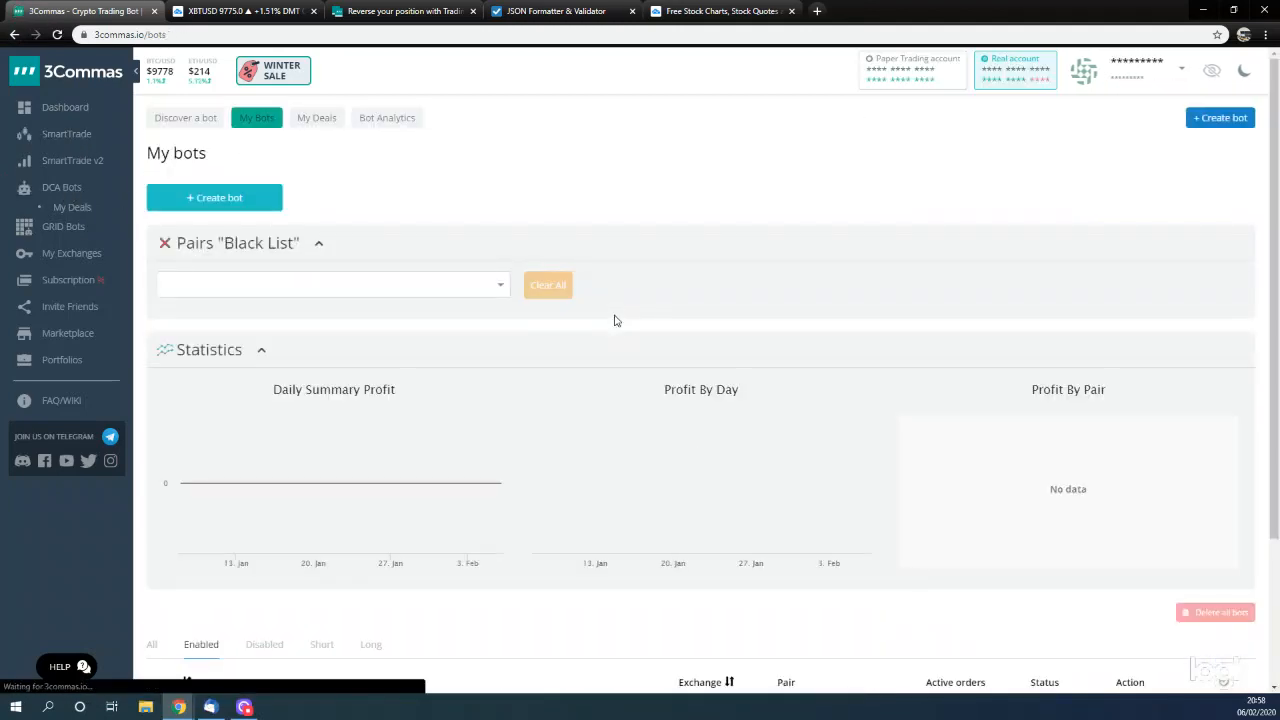
# Step: Open the Bitmex BTC Short Bot and copy its deal start signal message
pyautogui.scroll(-3, 400, 403)
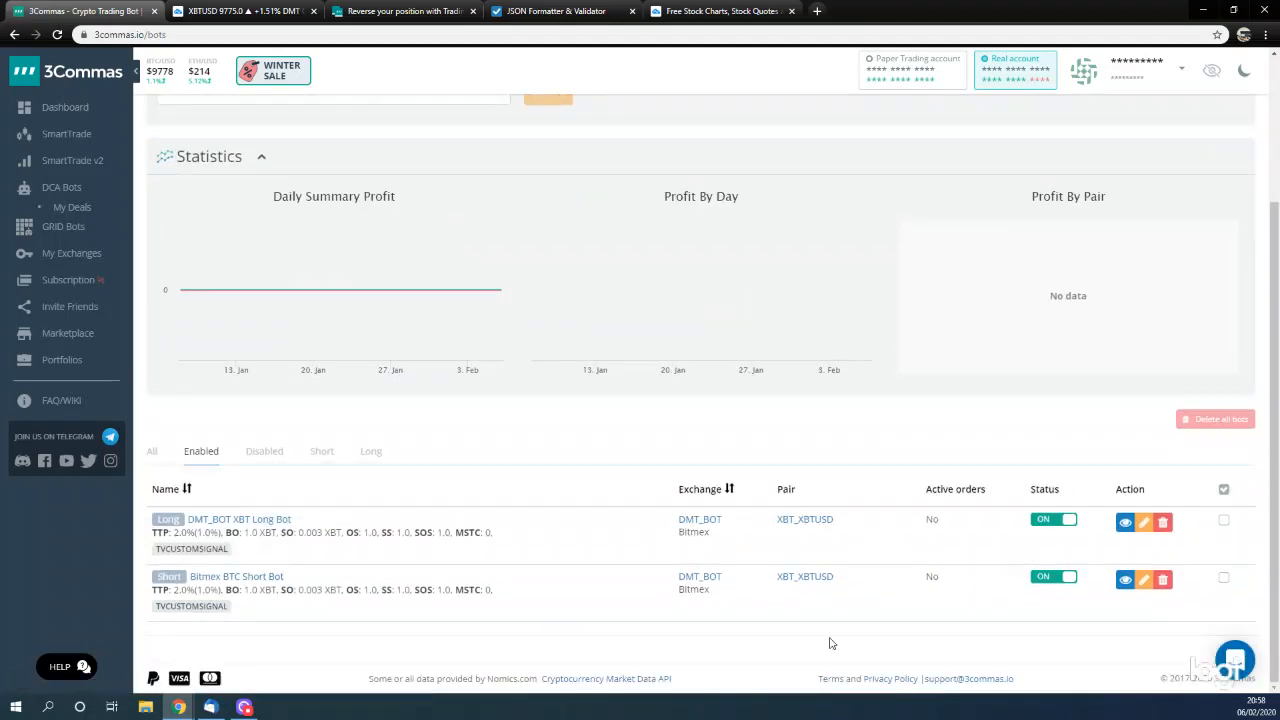
pyautogui.click(239, 579)
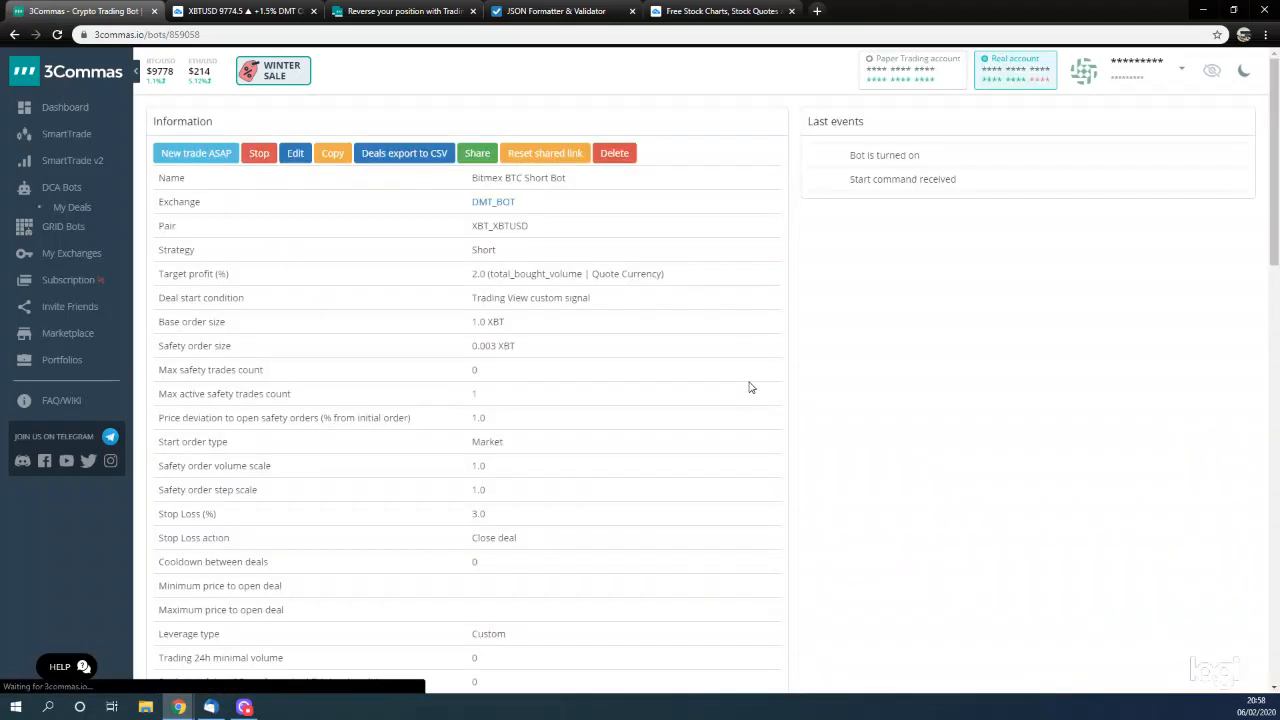
pyautogui.scroll(-7, 675, 429)
pyautogui.scroll(2, 670, 430)
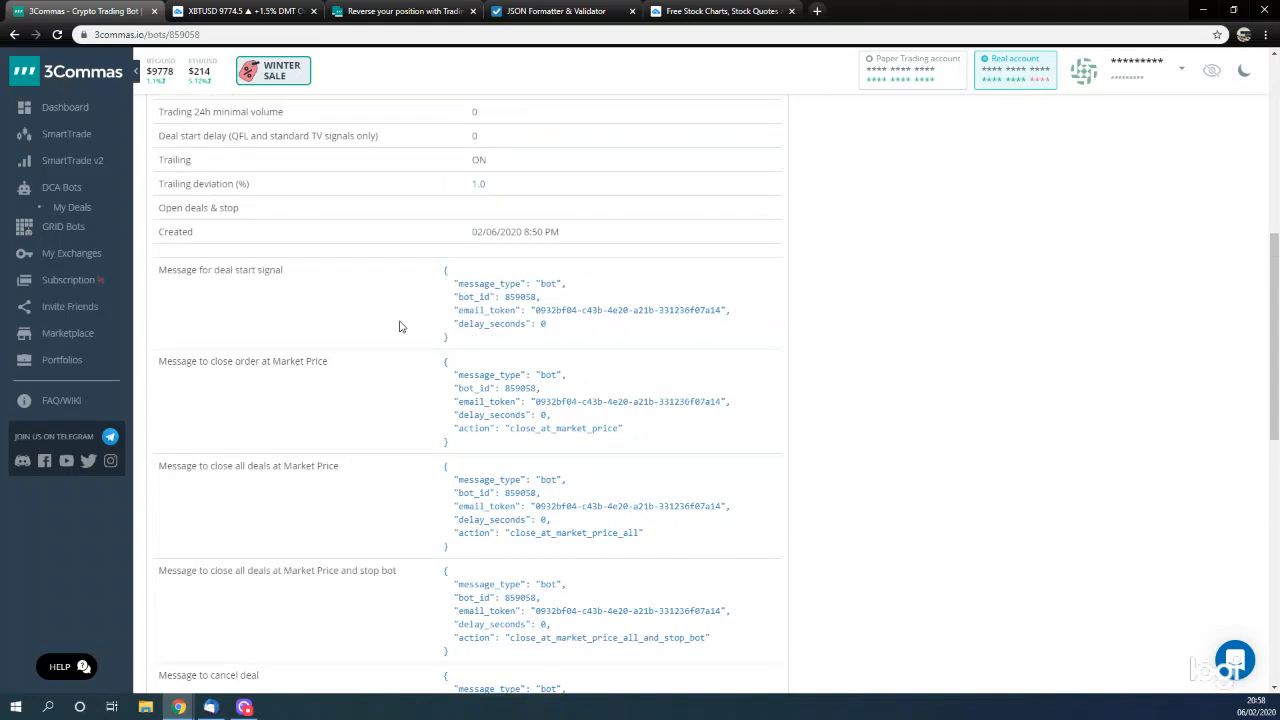
pyautogui.moveTo(444, 282); pyautogui.dragTo(514, 350)
pyautogui.hotkey('ctrl', 'c')
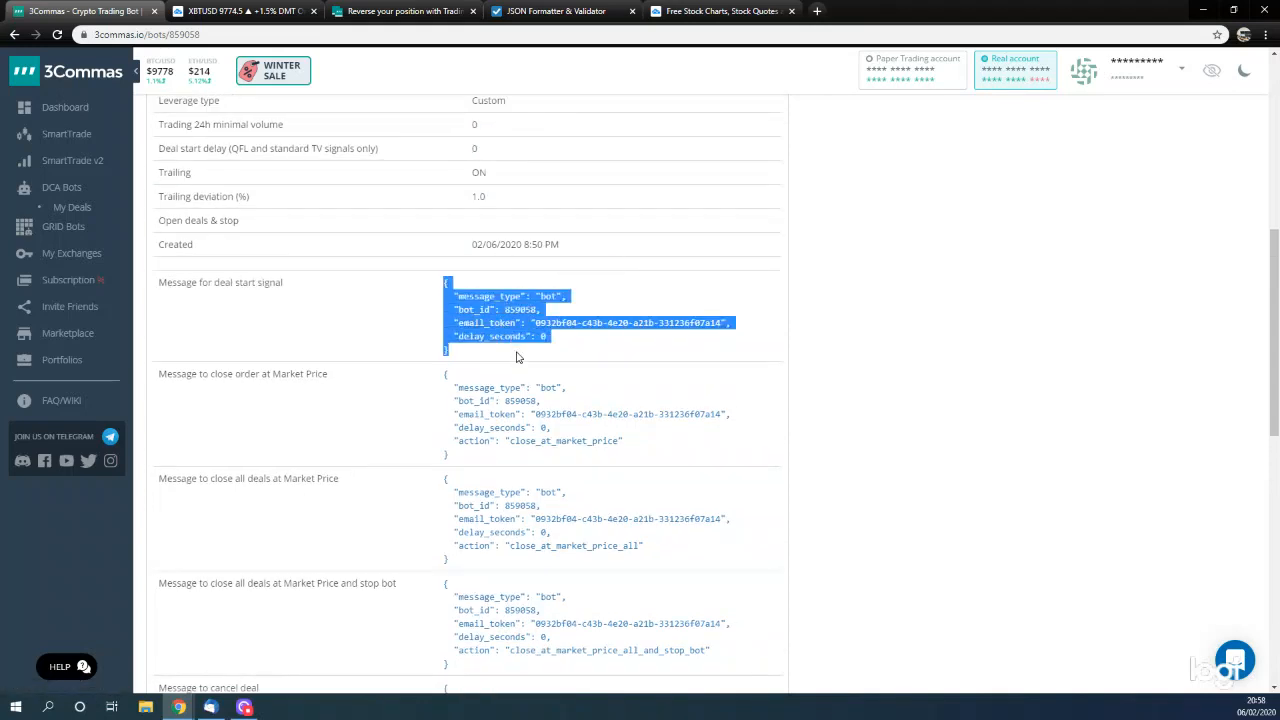
pyautogui.click(555, 11)
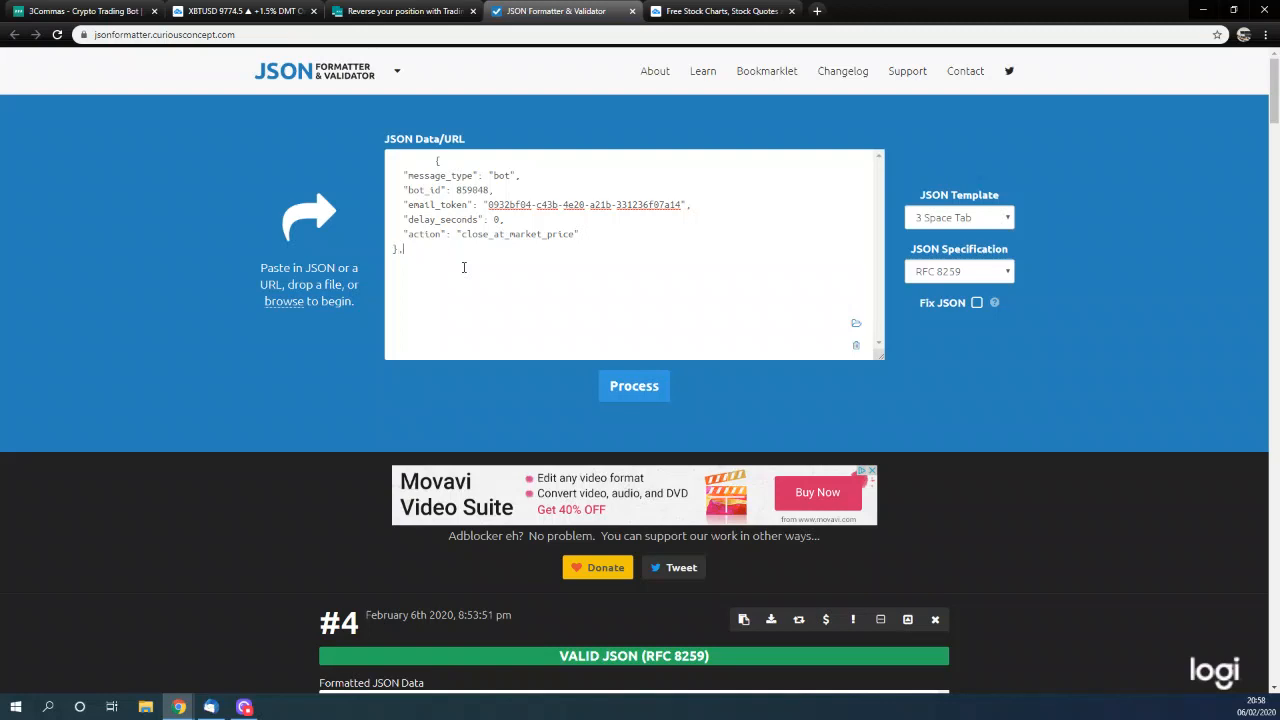
# Step: Paste the deal start message after the close message, add an opening '[' and validate the JSON
pyautogui.hotkey('ctrl', 'v')
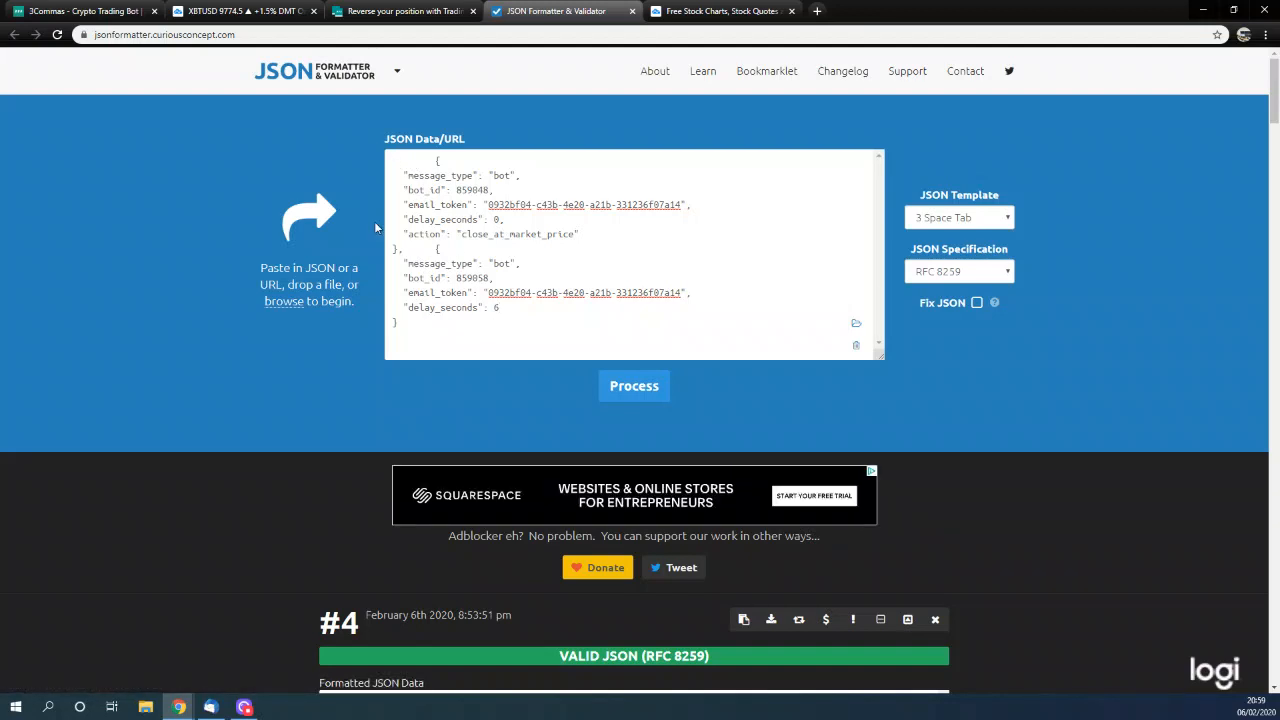
pyautogui.write('[')
pyautogui.click(665, 375)
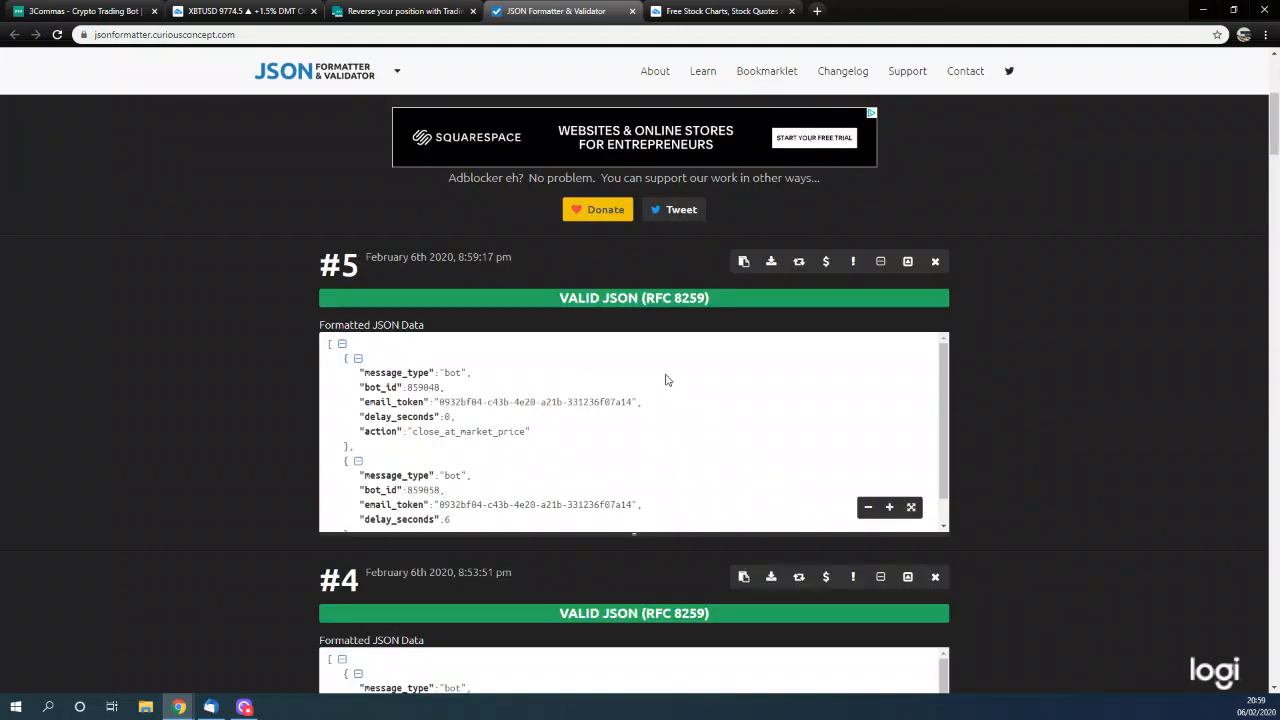
pyautogui.moveTo(958, 370); pyautogui.dragTo(955, 401)
pyautogui.click(897, 384)
pyautogui.scroll(4, 1039, 346)
pyautogui.scroll(-5, 810, 516)
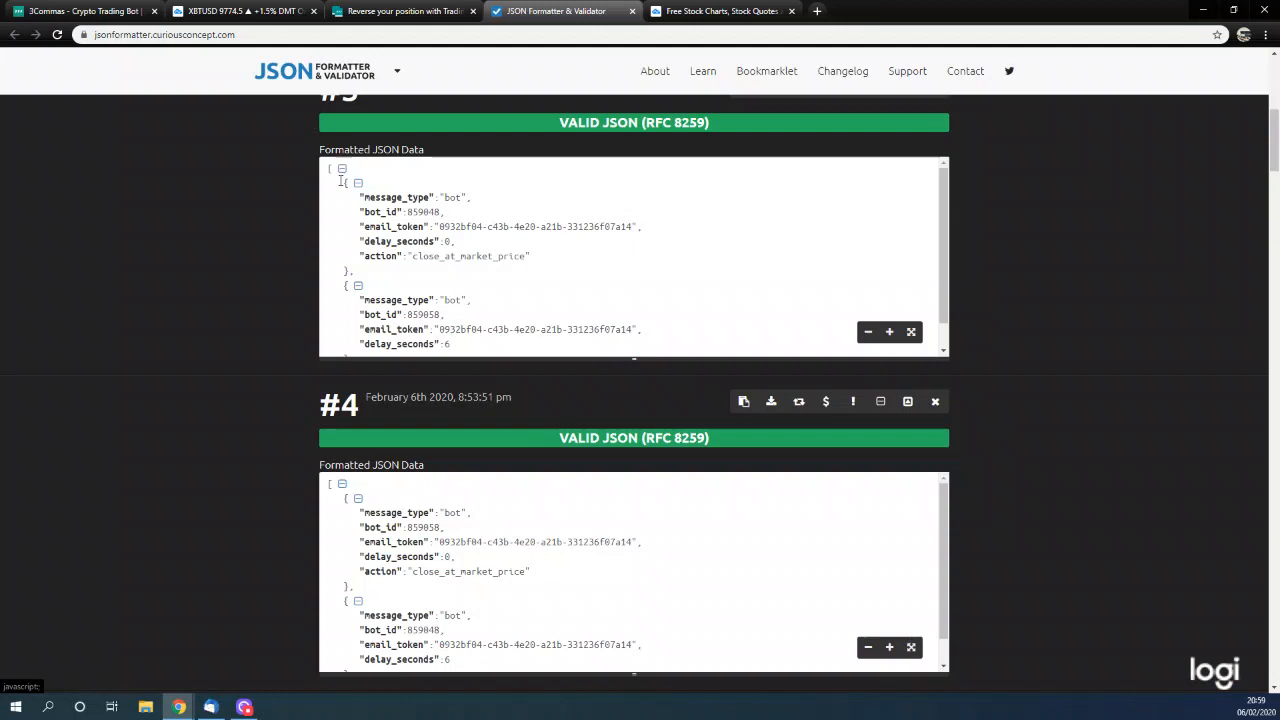
pyautogui.scroll(8, 752, 319)
# Step: Copy the combined JSON and select the existing Short text in the TradingView alert message
pyautogui.moveTo(469, 347); pyautogui.dragTo(334, 140)
pyautogui.click(295, 11)
pyautogui.moveTo(632, 479); pyautogui.dragTo(519, 477)
# Step: Replace the Short alert message with the close-then-start JSON array and create the XBTUSD alert
pyautogui.hotkey('ctrl', 'v')
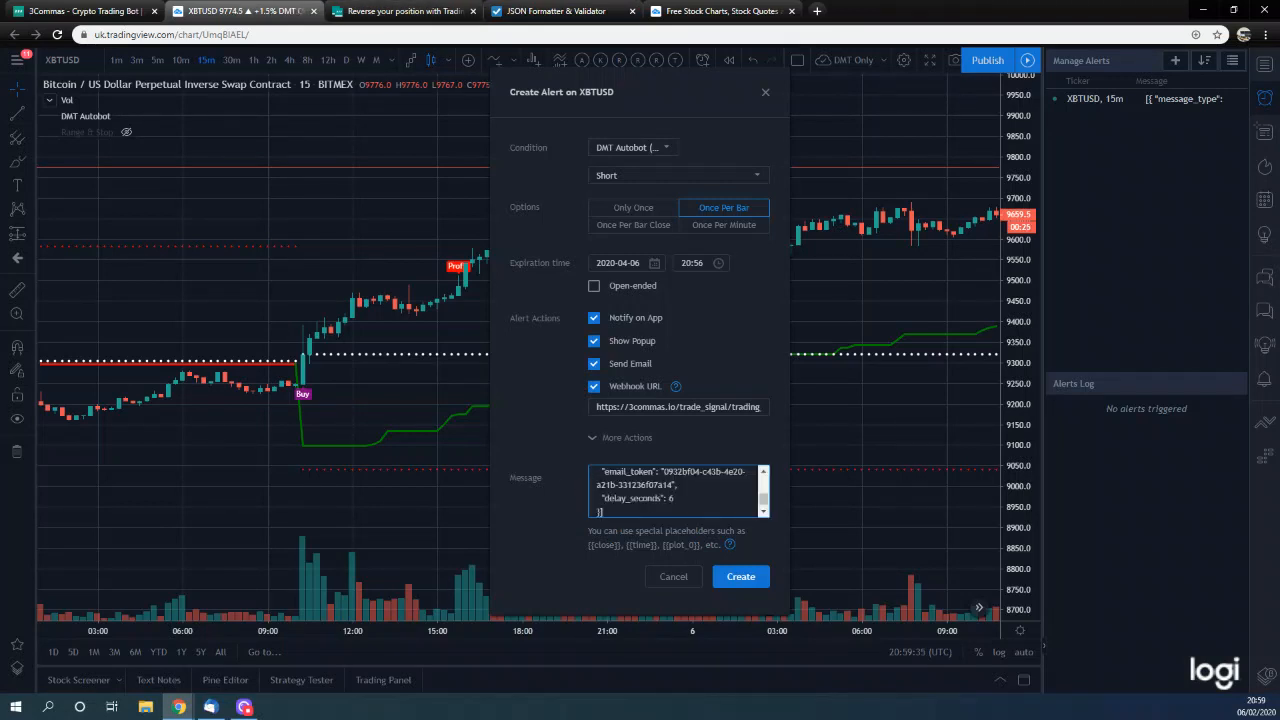
pyautogui.moveTo(764, 501); pyautogui.dragTo(764, 474)
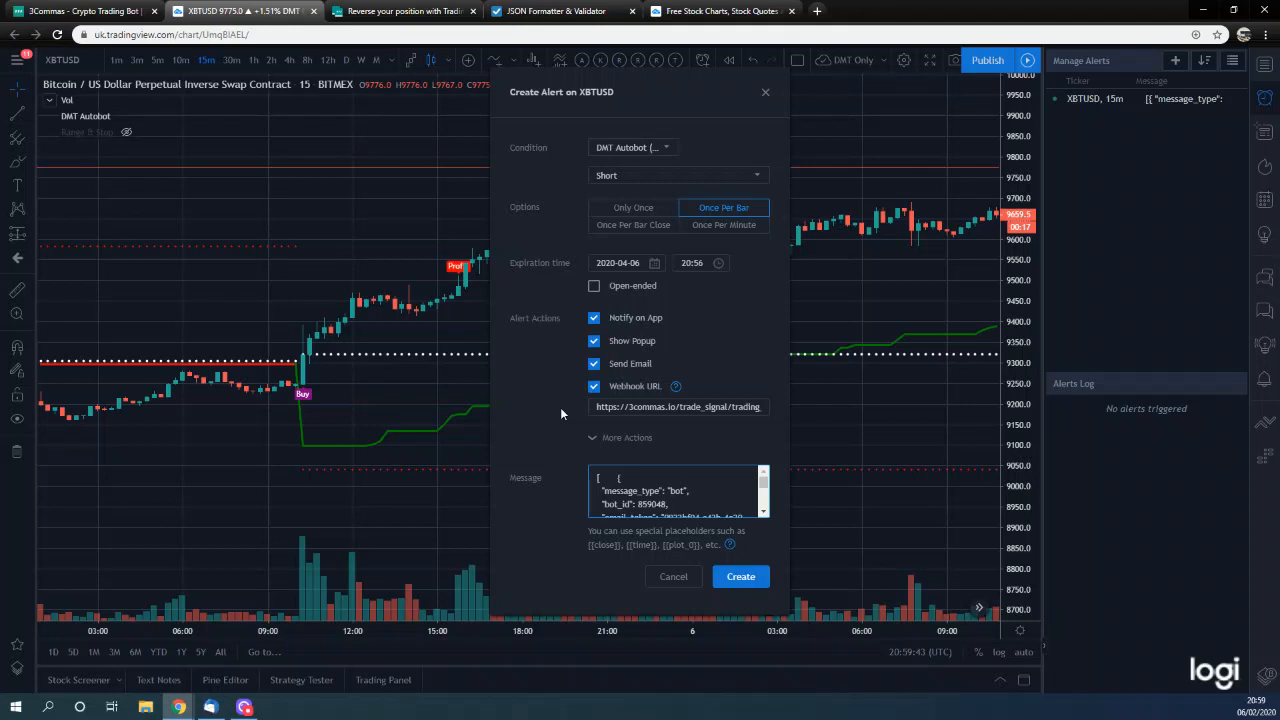
pyautogui.click(752, 577)
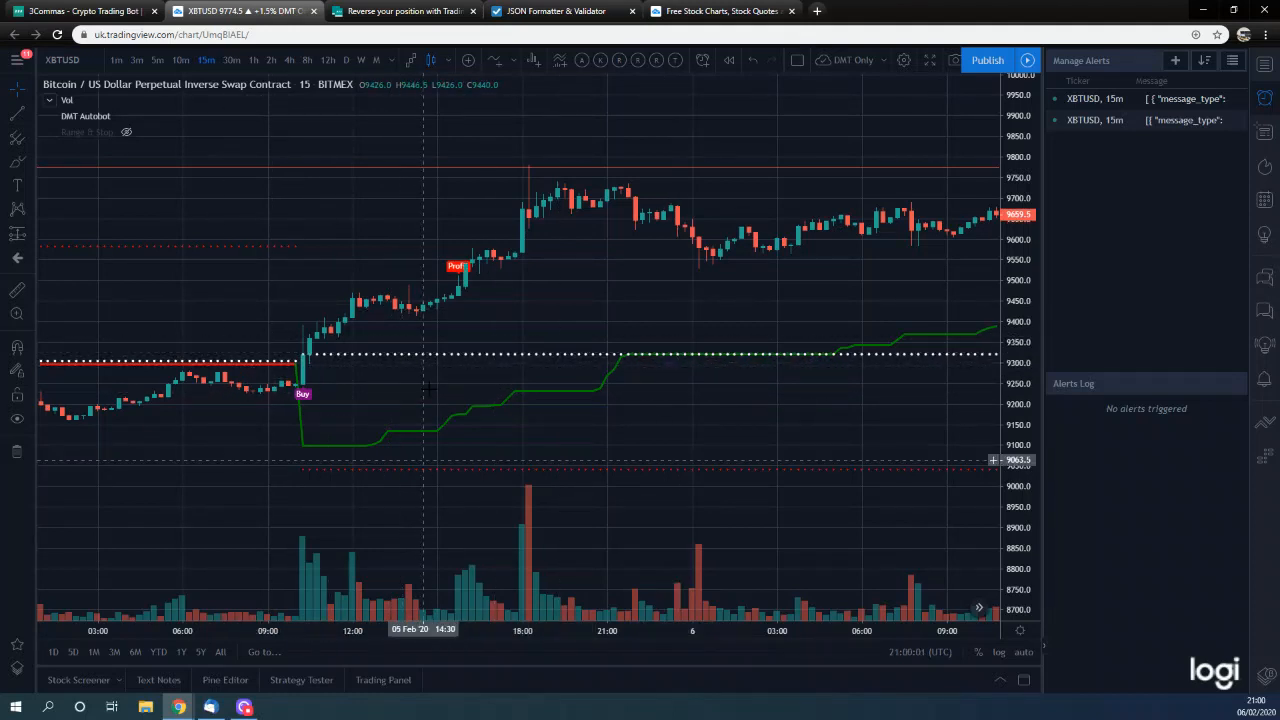
# Step: Pan the XBTUSD chart back to review earlier Buy and Sell signals
pyautogui.moveTo(445, 384); pyautogui.dragTo(808, 384)
pyautogui.moveTo(347, 457); pyautogui.dragTo(691, 376)
pyautogui.moveTo(274, 403); pyautogui.dragTo(734, 386)
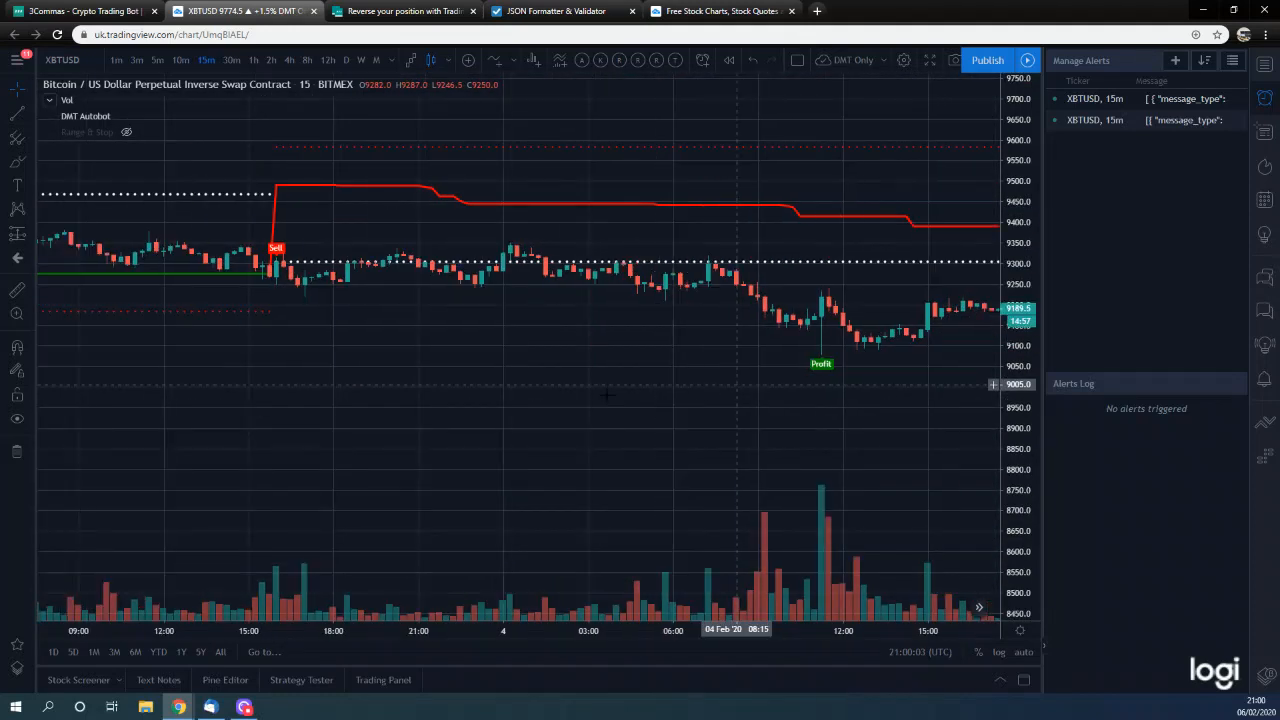
pyautogui.moveTo(324, 387); pyautogui.dragTo(559, 419)
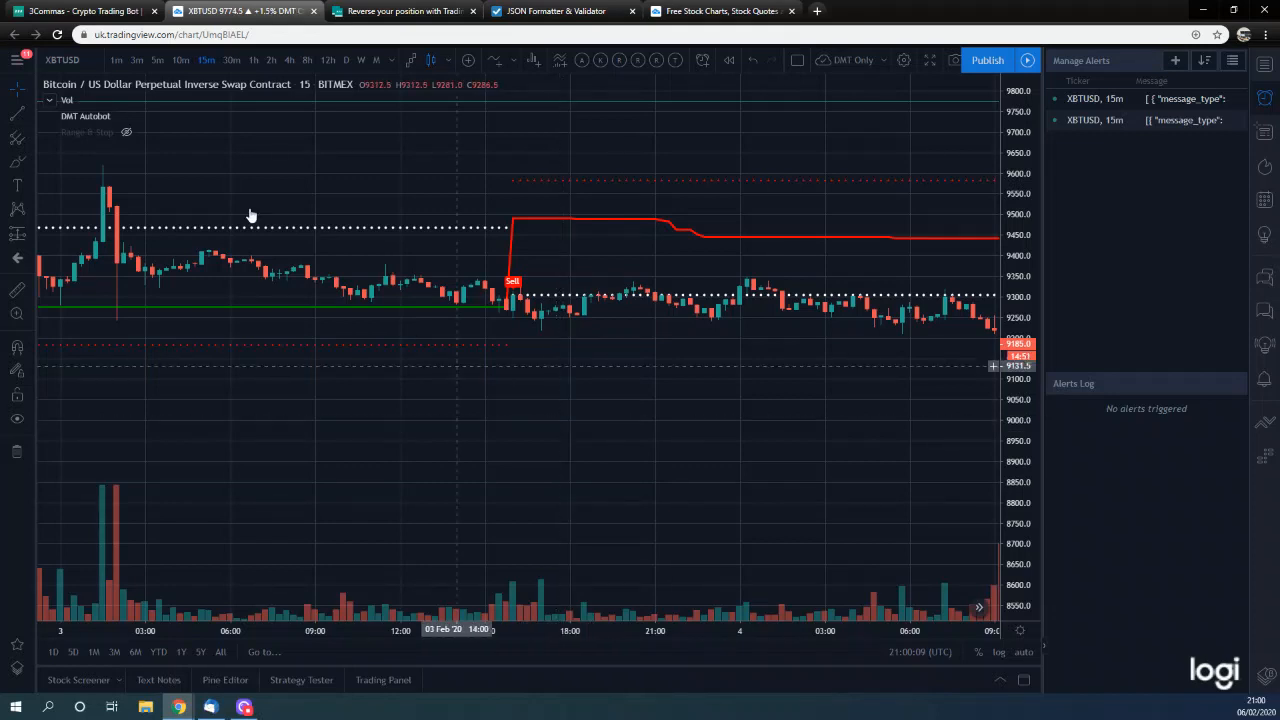
# Step: Check the DCA Bots list showing the Long and Short bots enabled
pyautogui.click(84, 18)
pyautogui.scroll(5, 1000, 406)
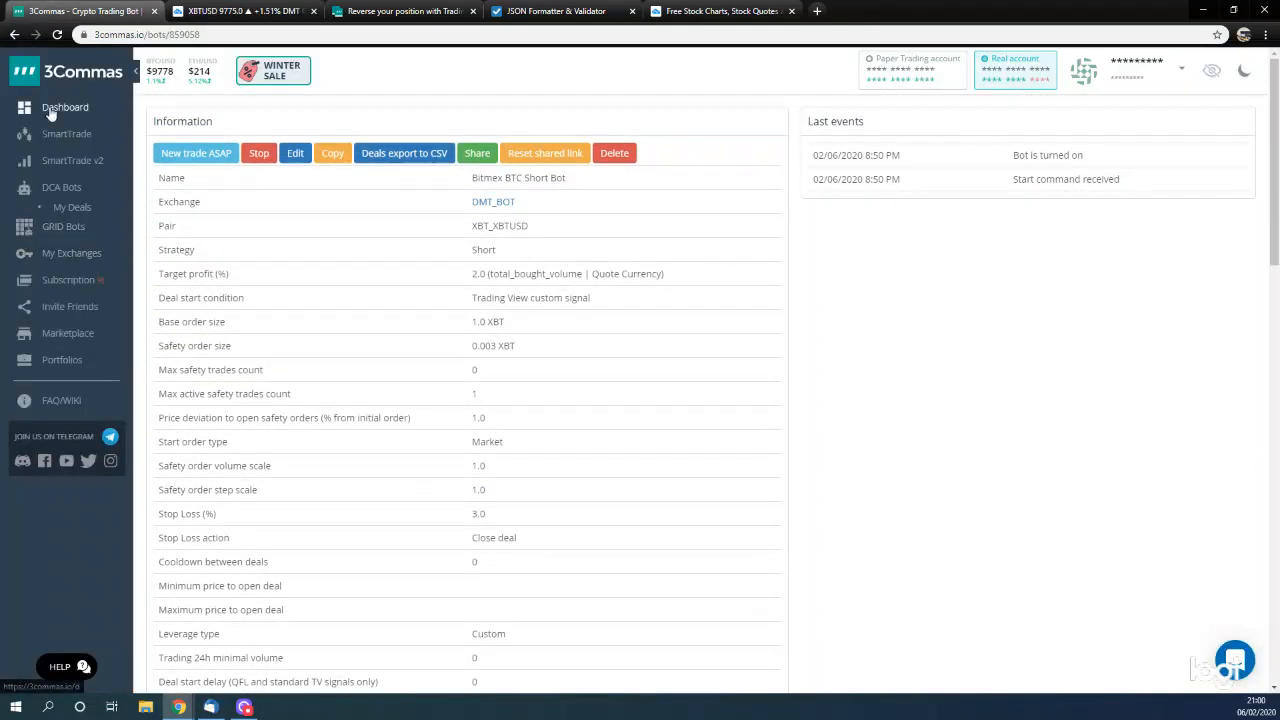
pyautogui.click(66, 190)
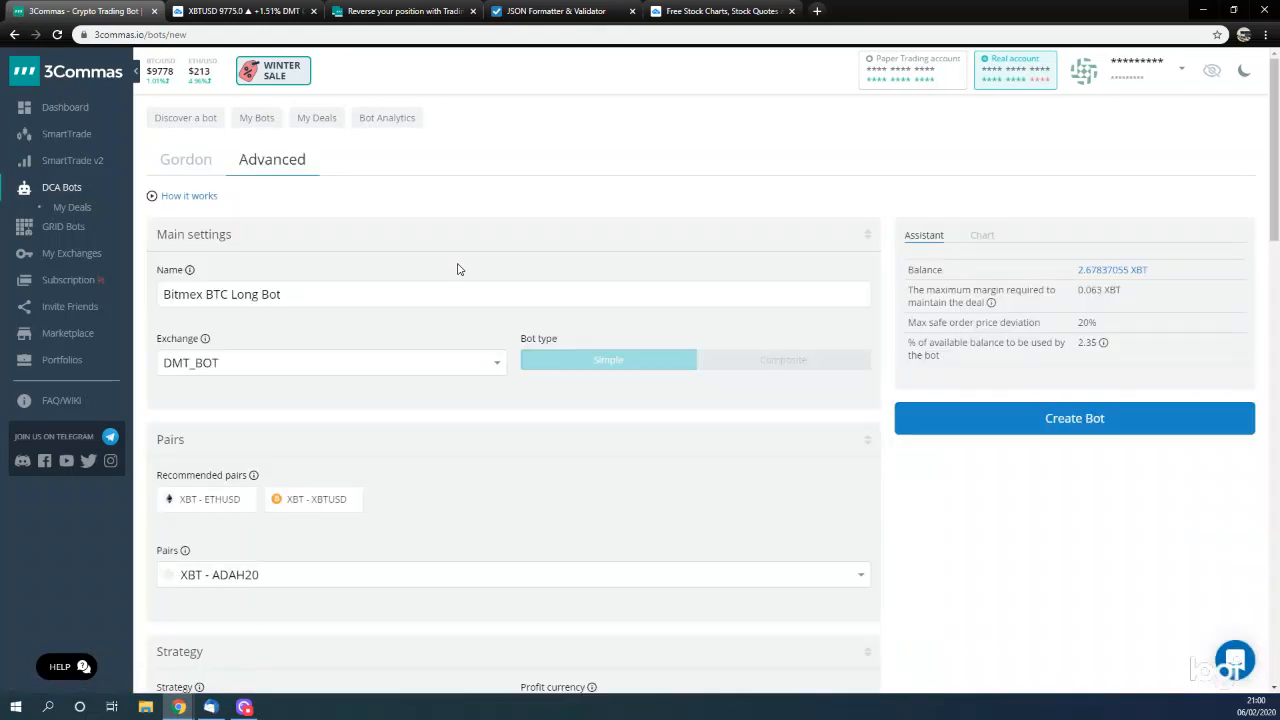
pyautogui.click(260, 119)
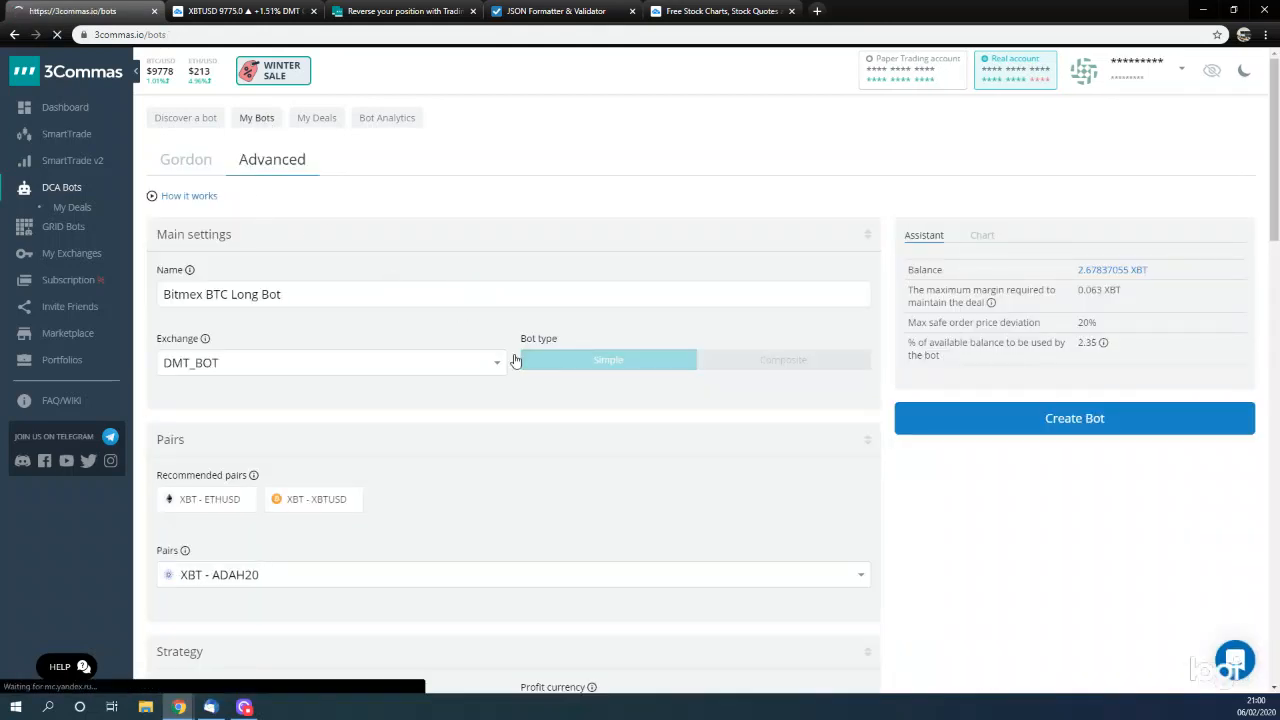
pyautogui.scroll(-2, 763, 443)
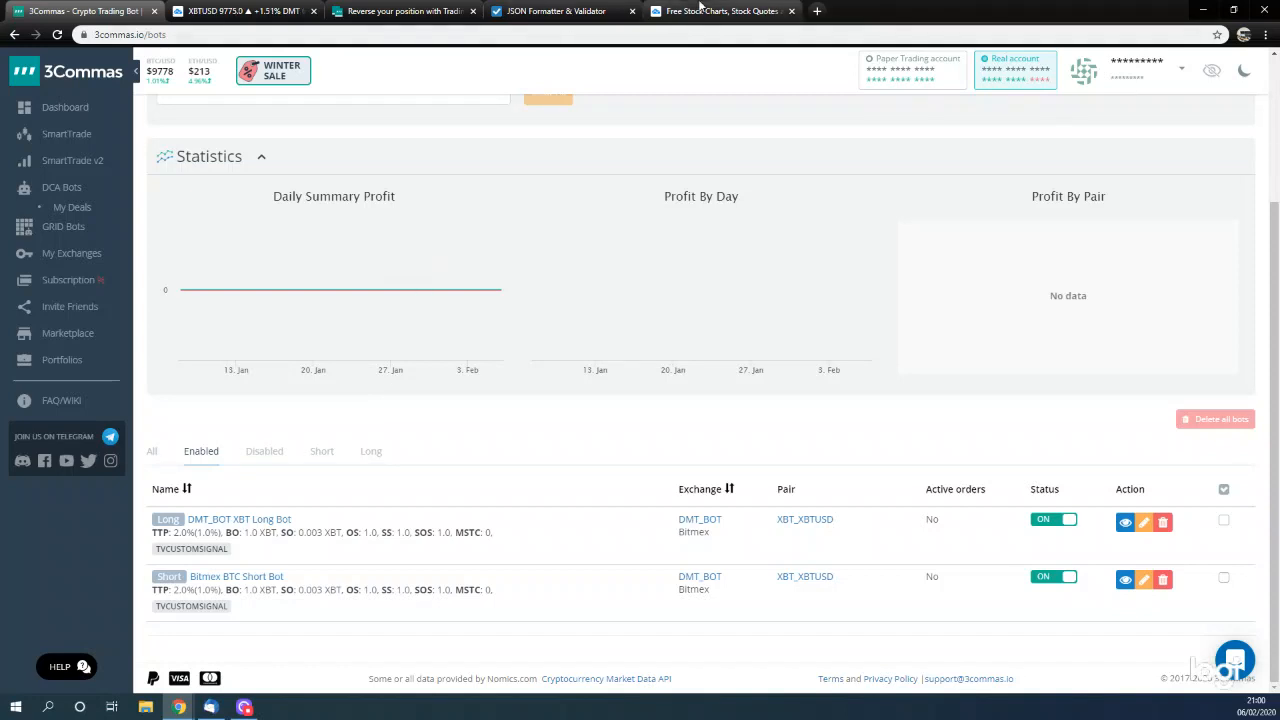
# Step: Review the chart's latest and earlier candles, then return to the 3Commas bots list
pyautogui.click(244, 13)
pyautogui.moveTo(590, 400); pyautogui.dragTo(371, 400)
pyautogui.moveTo(760, 365); pyautogui.dragTo(18, 298)
pyautogui.moveTo(511, 340); pyautogui.dragTo(54, 398)
pyautogui.moveTo(421, 345); pyautogui.dragTo(121, 384)
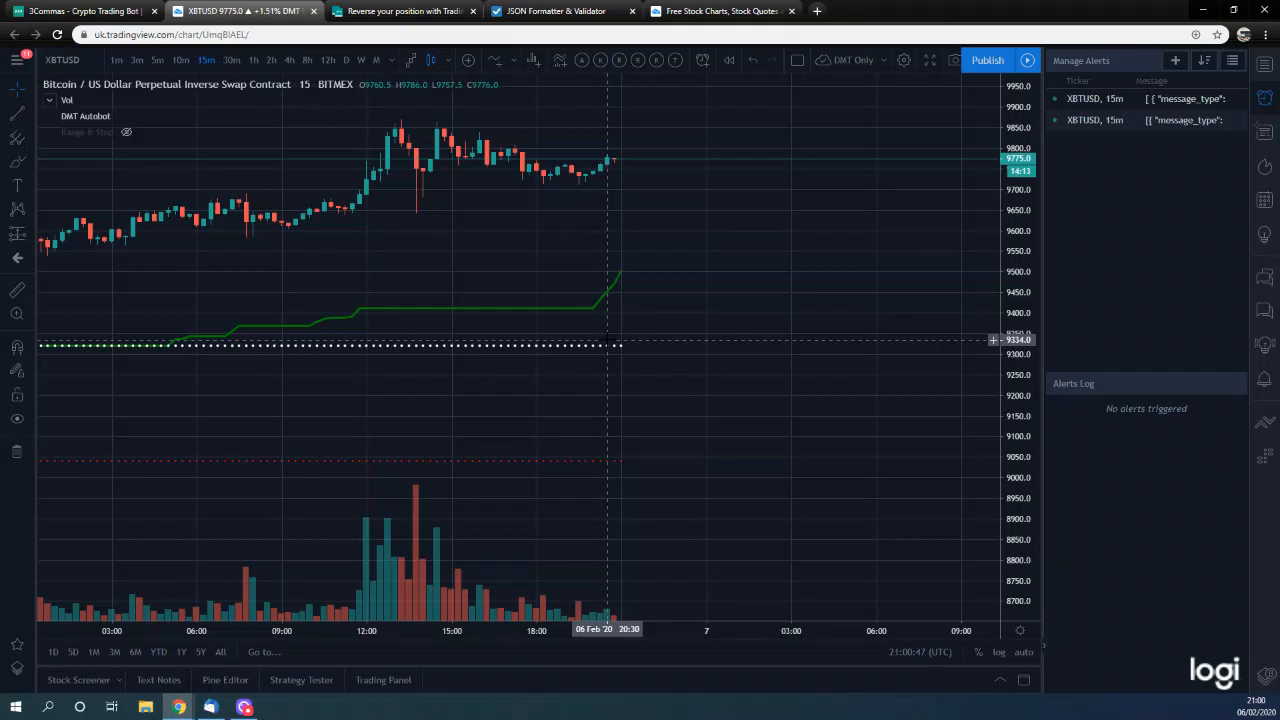
pyautogui.moveTo(360, 286); pyautogui.dragTo(582, 288)
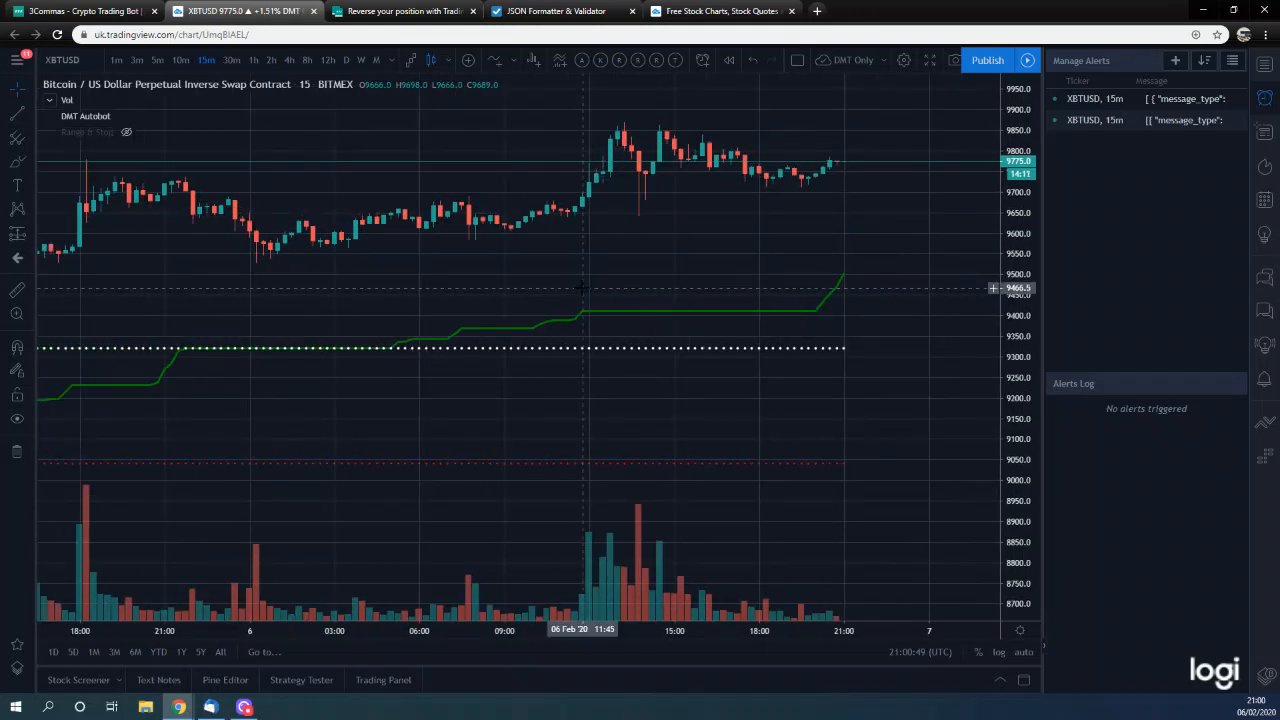
pyautogui.click(85, 11)
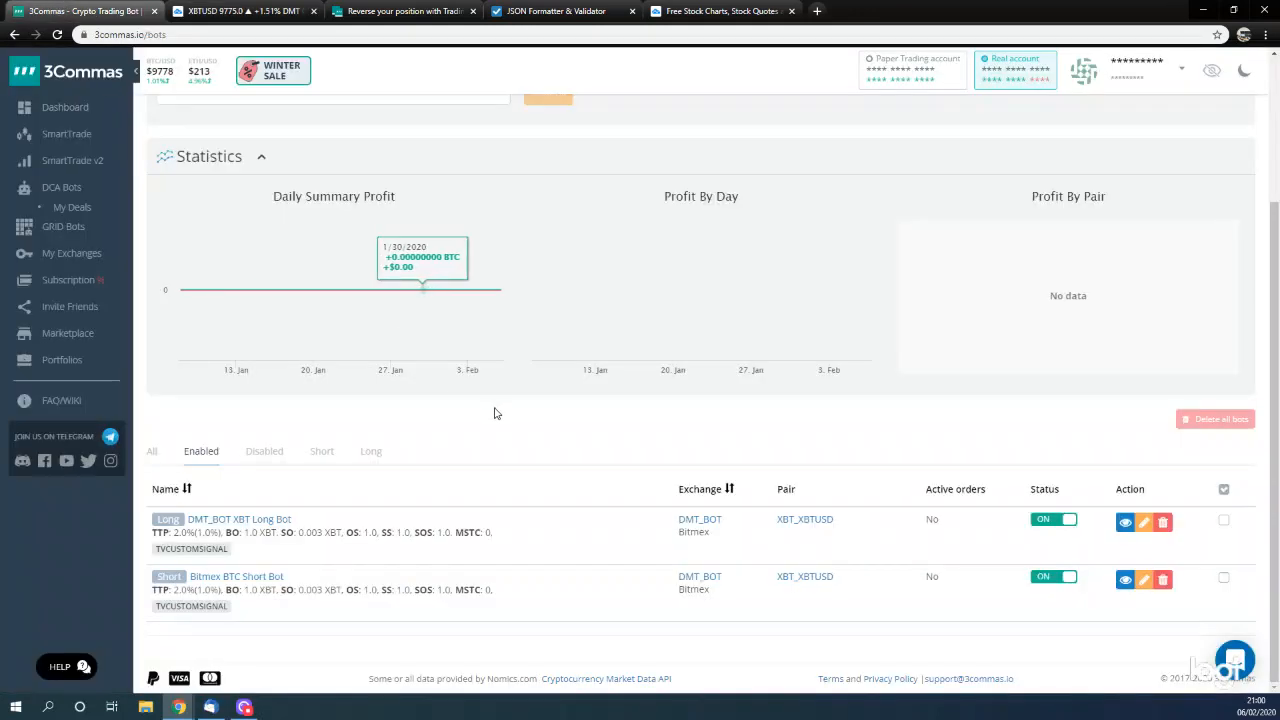
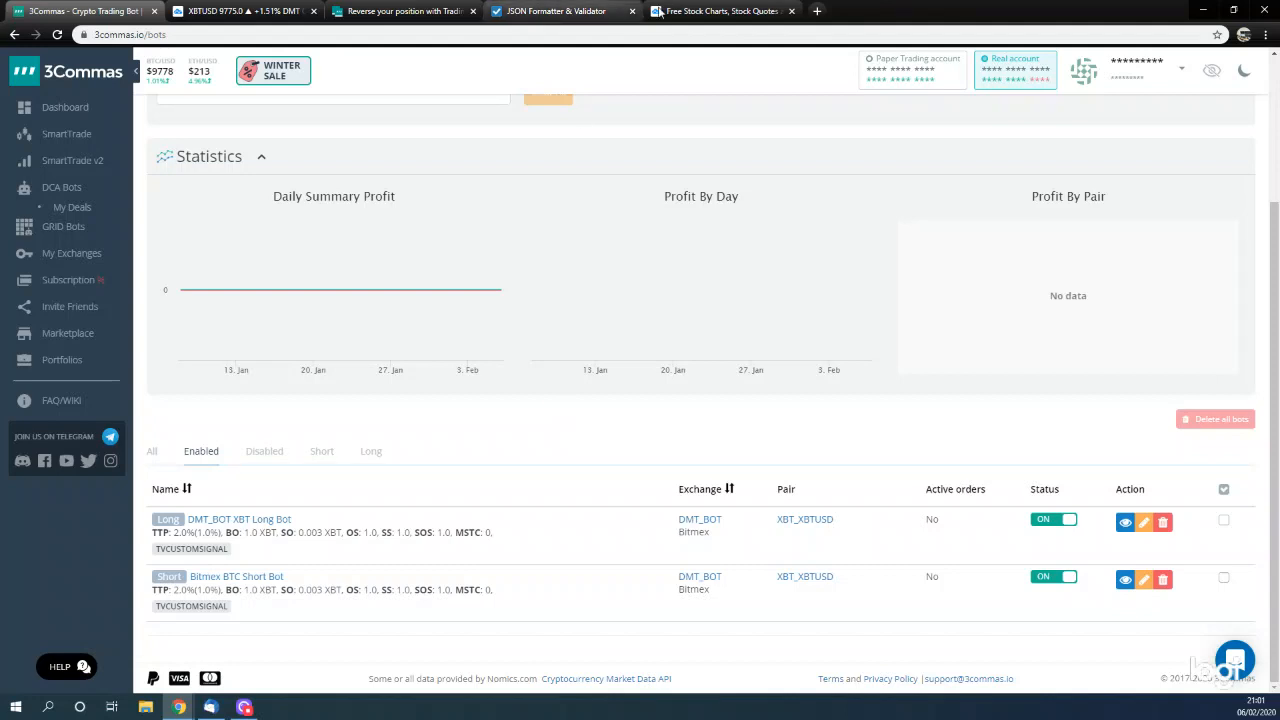
# Step: Pan the XBTUSD chart through earlier Buy and Profit signals, then back to the latest bars
pyautogui.click(267, 9)
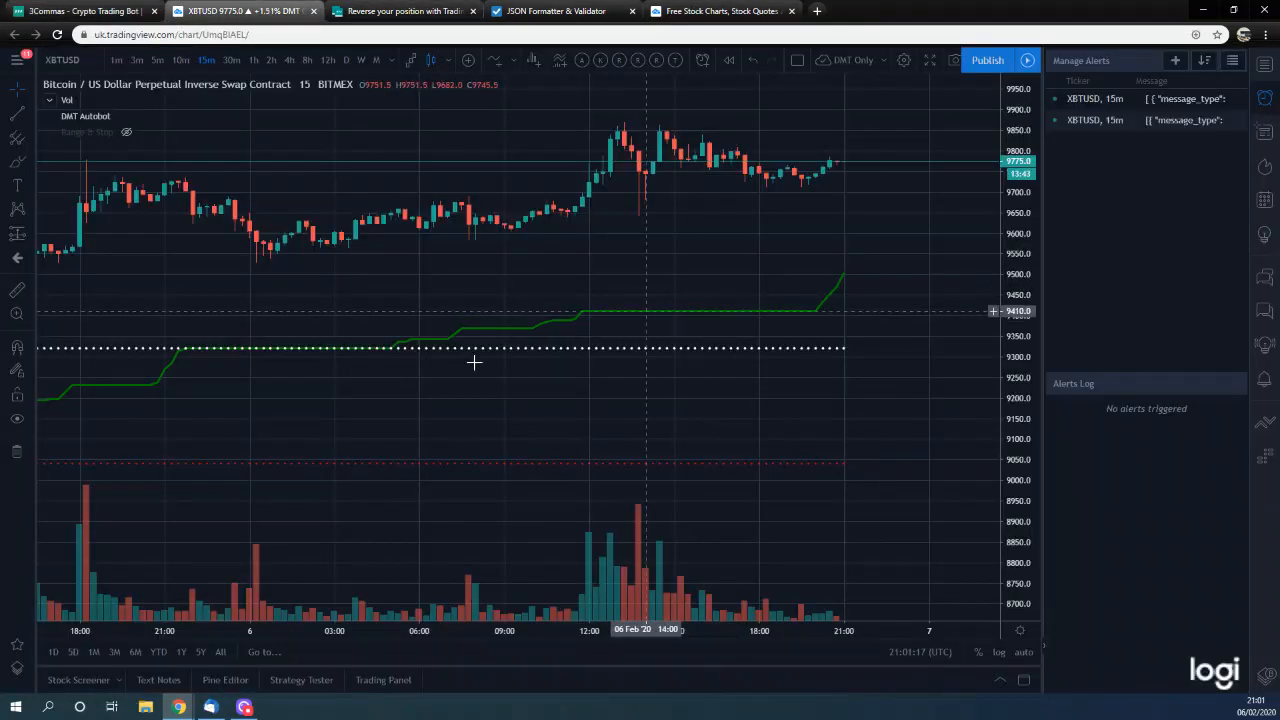
pyautogui.moveTo(205, 445); pyautogui.dragTo(671, 357)
pyautogui.moveTo(463, 237); pyautogui.dragTo(377, 384)
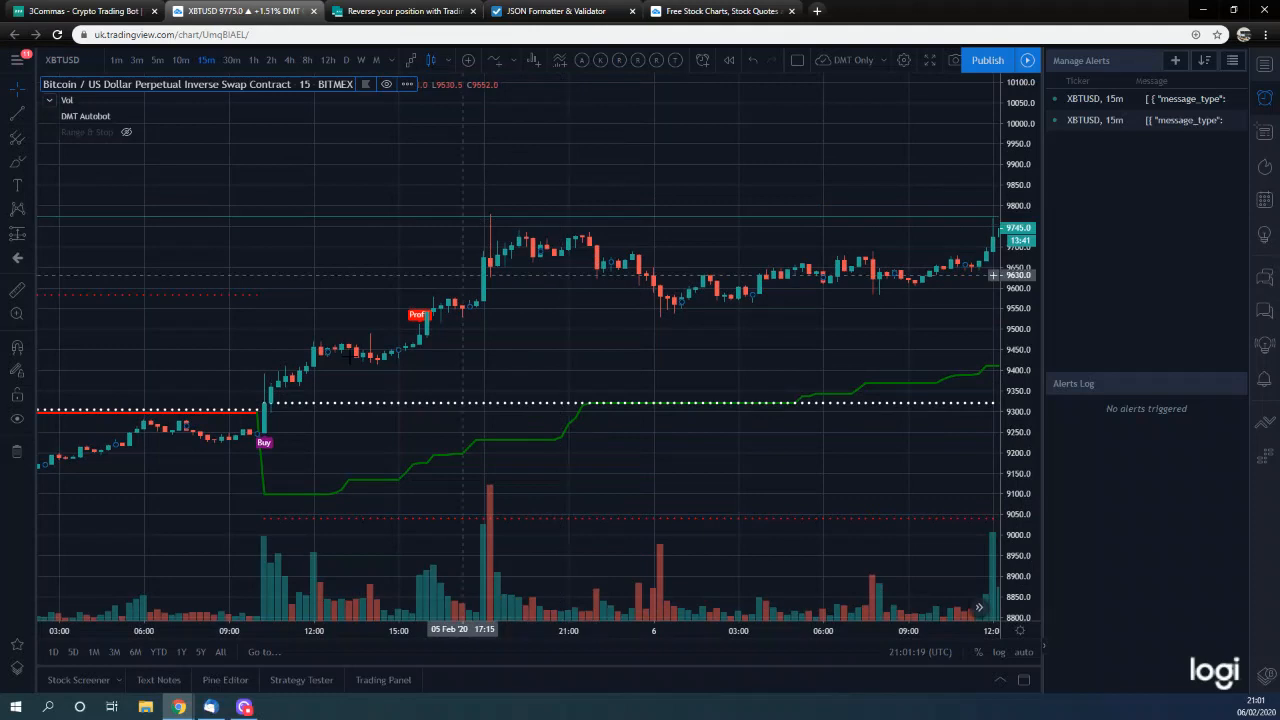
pyautogui.moveTo(714, 475); pyautogui.dragTo(499, 385)
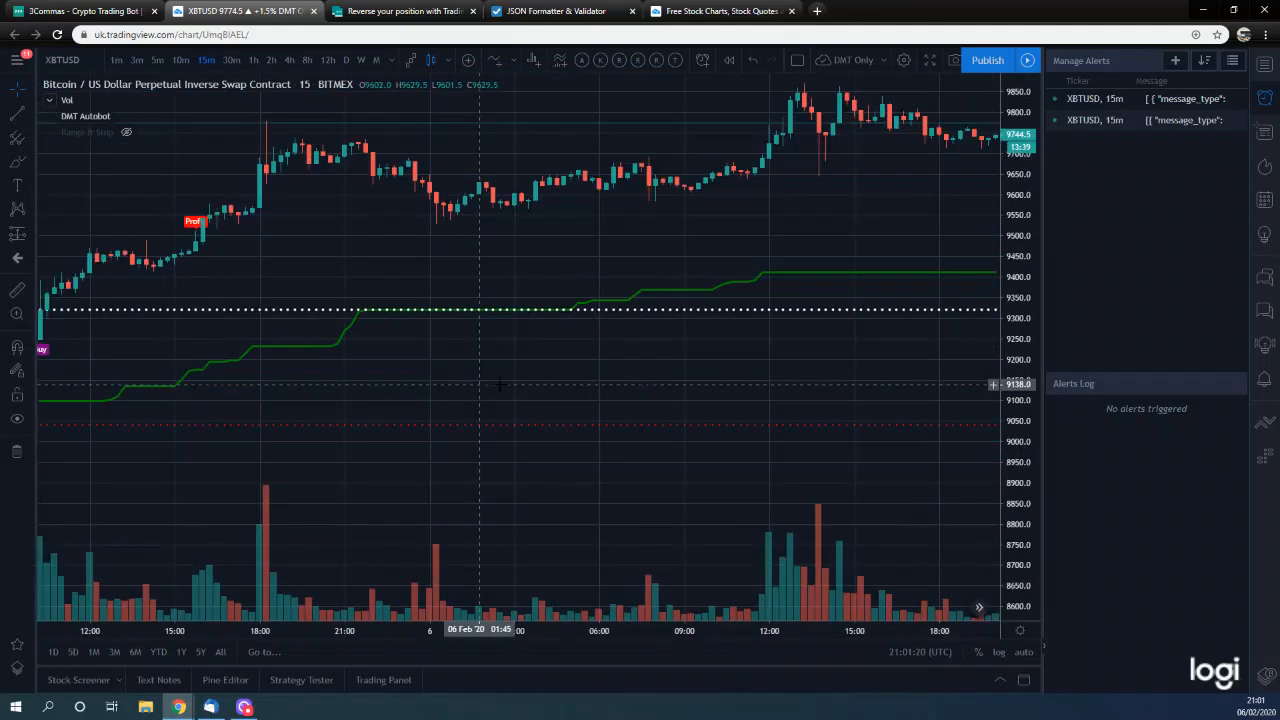
# Step: Look over the TradingView home page, combined JSON message and reverse-position help article
pyautogui.click(726, 11)
pyautogui.click(530, 13)
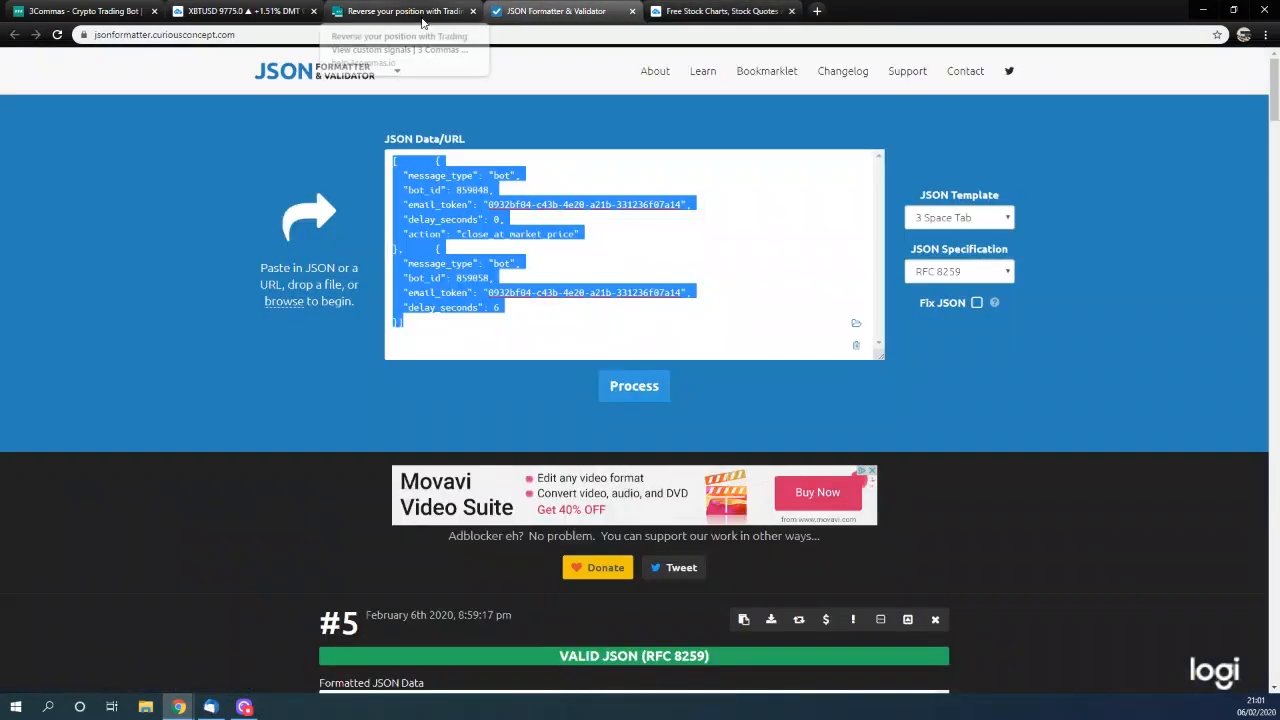
pyautogui.click(400, 12)
pyautogui.click(236, 11)
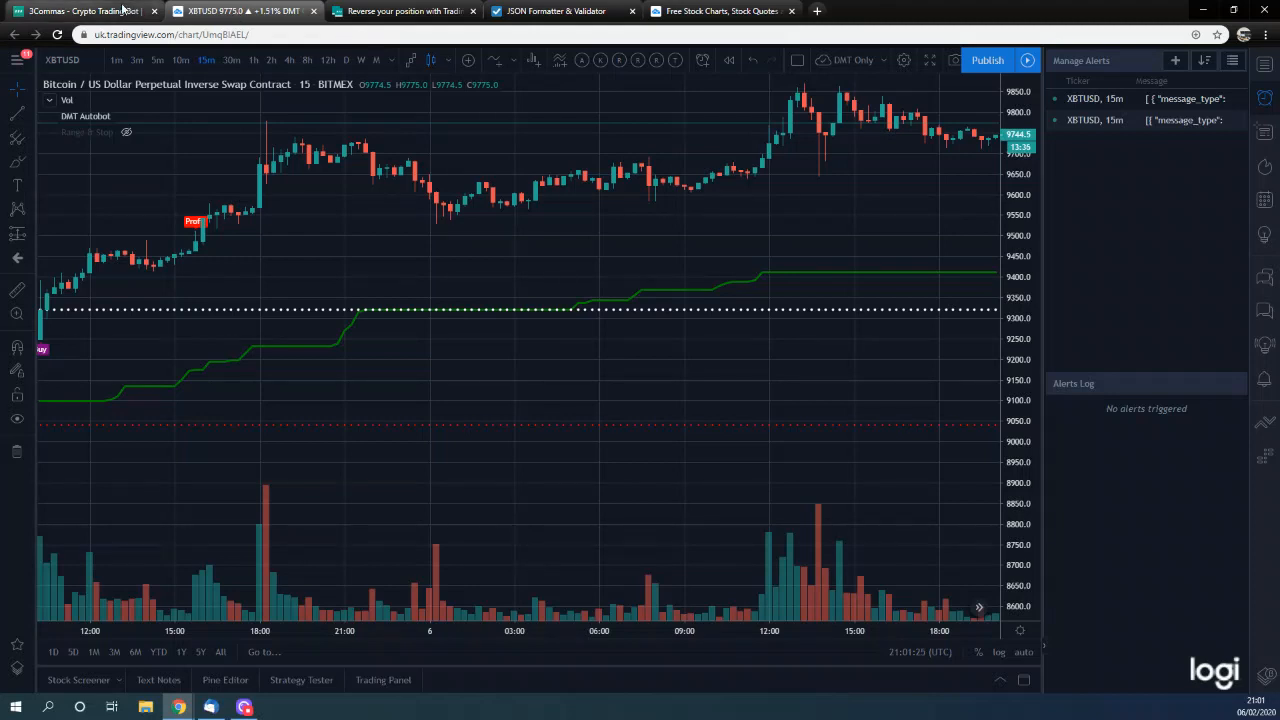
# Step: Review the Long and Short bots in the 3Commas list, then bring up the XBTUSD chart
pyautogui.click(128, 11)
pyautogui.scroll(2, 960, 458)
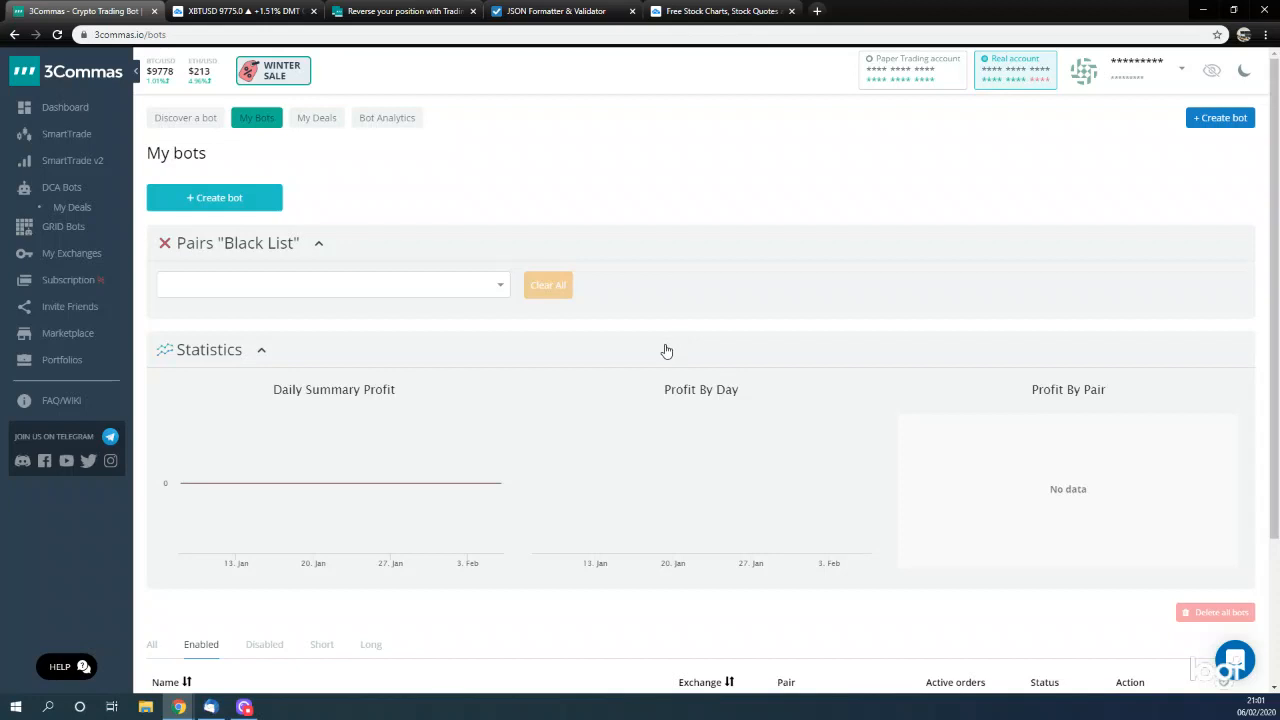
pyautogui.scroll(-2, 672, 344)
pyautogui.scroll(2, 670, 344)
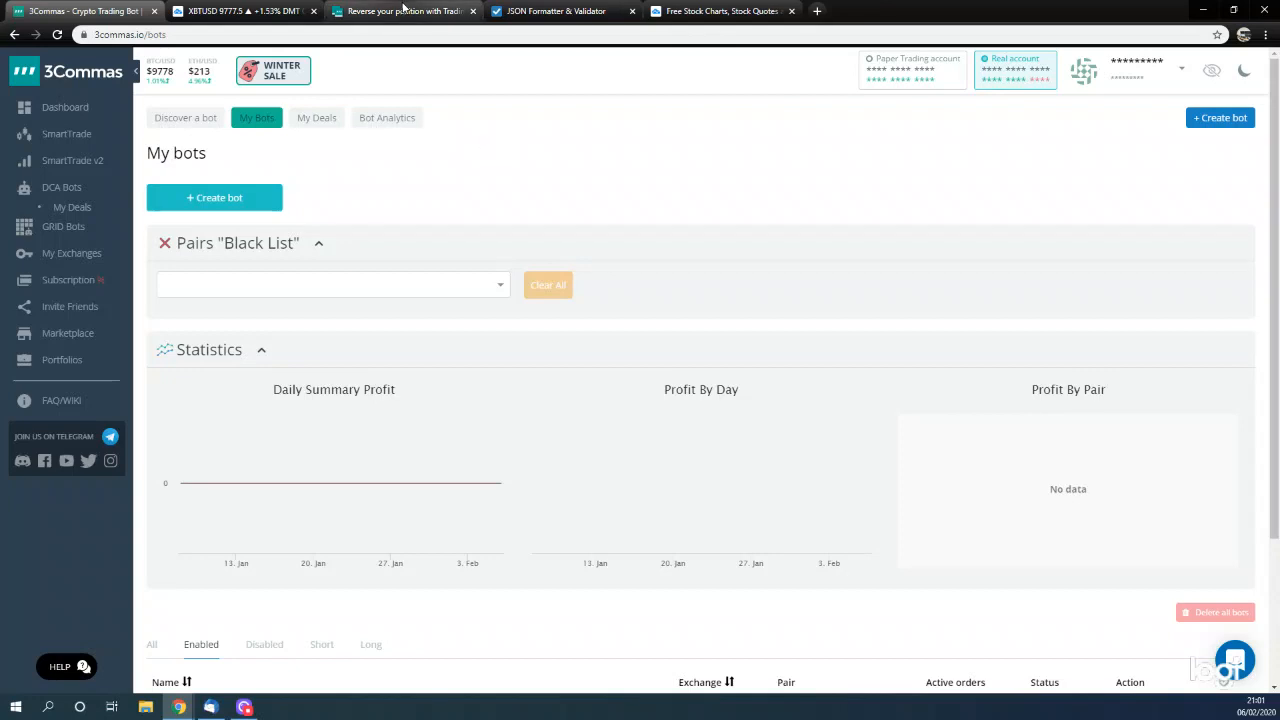
pyautogui.click(275, 11)
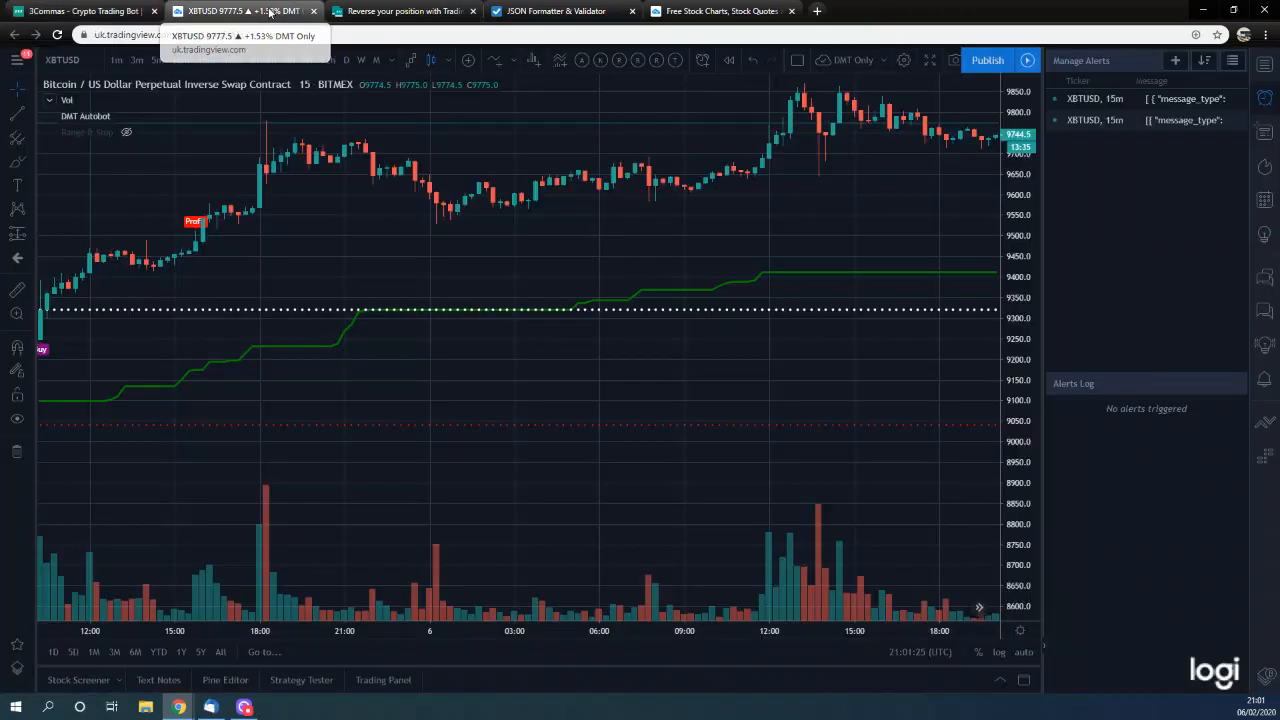
# Step: Read through the reverse-position help article on combining close and start messages
pyautogui.click(400, 11)
pyautogui.scroll(4, 473, 232)
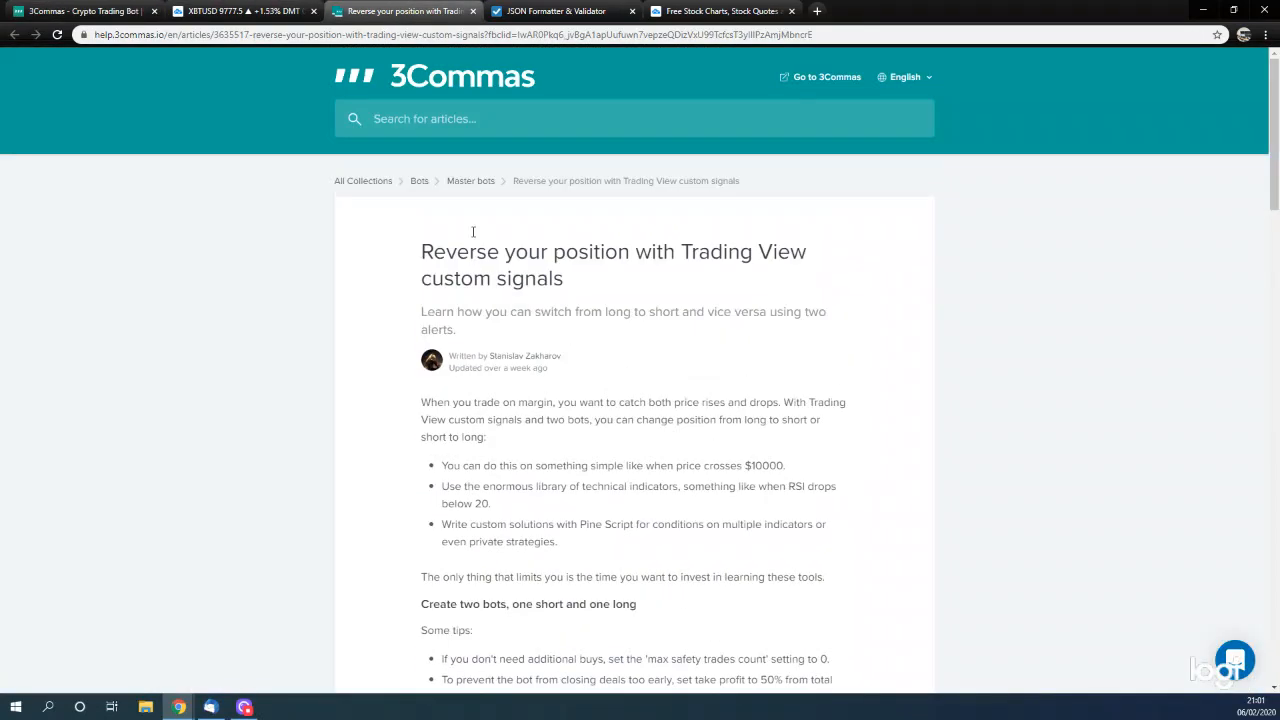
pyautogui.scroll(-12, 557, 350)
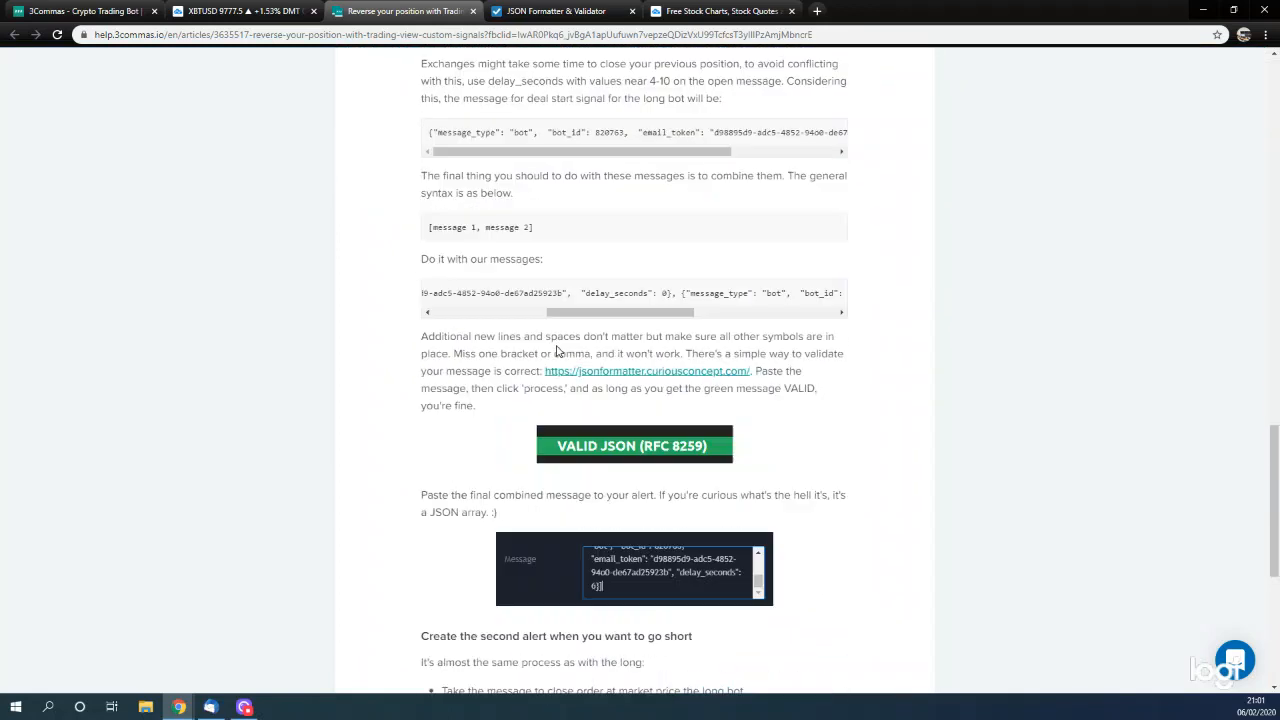
pyautogui.scroll(6, 557, 350)
pyautogui.scroll(5, 557, 351)
# Step: Check the validated combined JSON and the XBTUSD chart, then go back to My bots
pyautogui.click(555, 11)
pyautogui.click(145, 146)
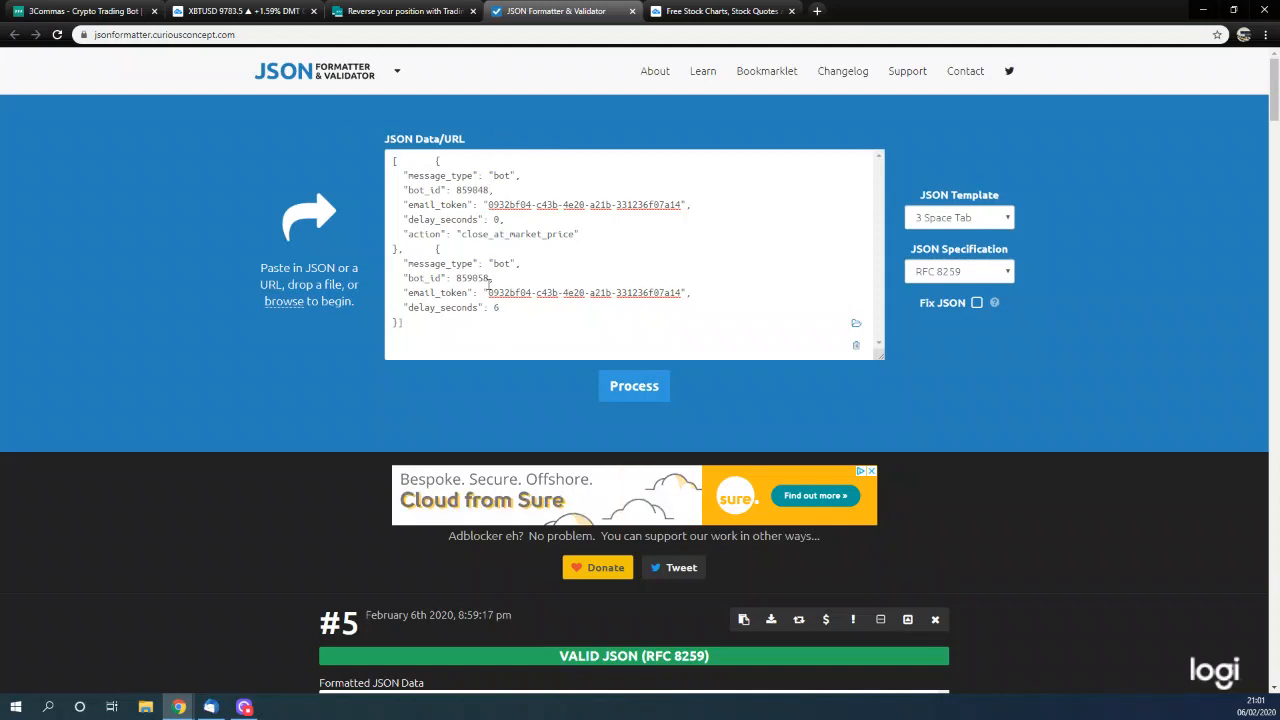
pyautogui.click(240, 11)
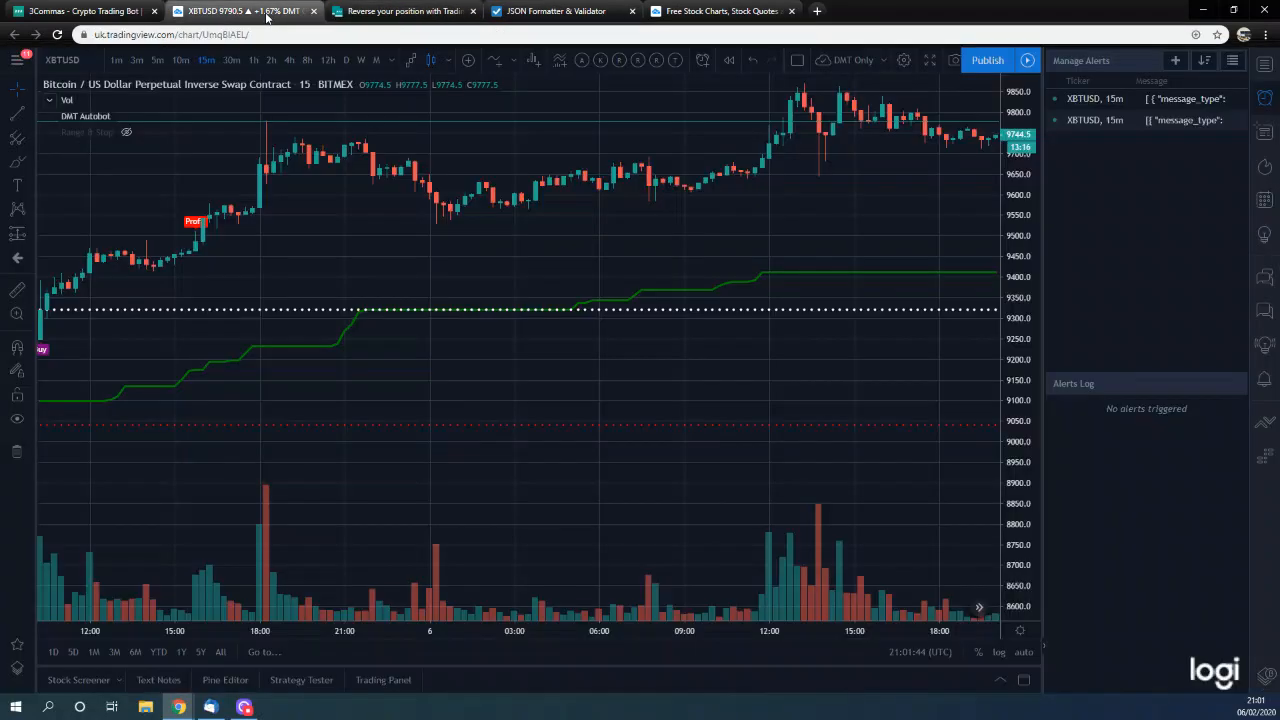
pyautogui.click(85, 11)
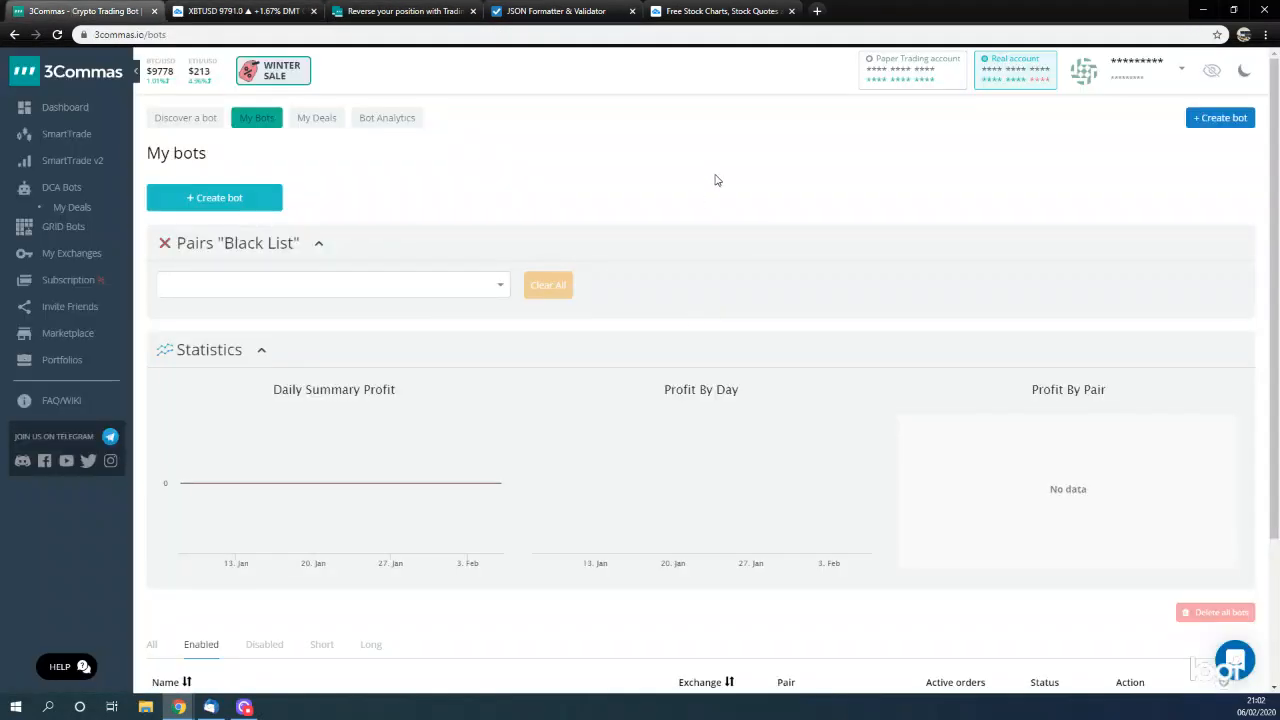